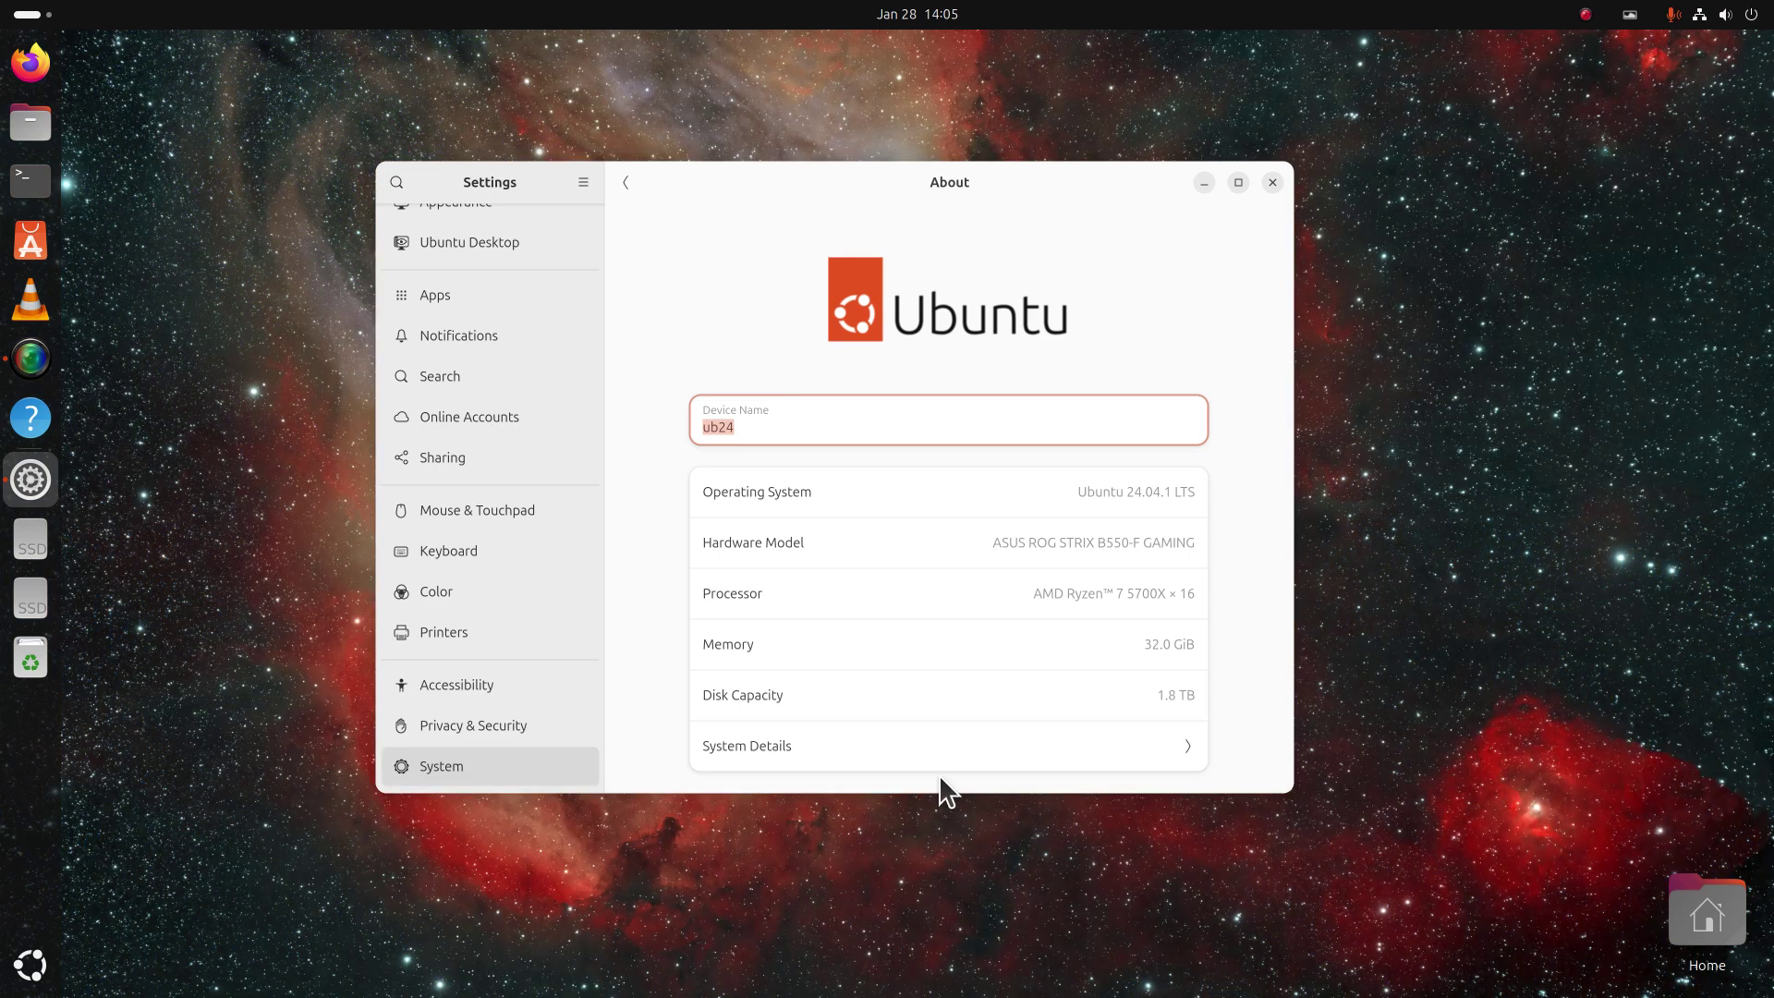
Step: Move the Settings window across the desktop and back, and close it
left_click_drag(844, 187, 1036, 155)
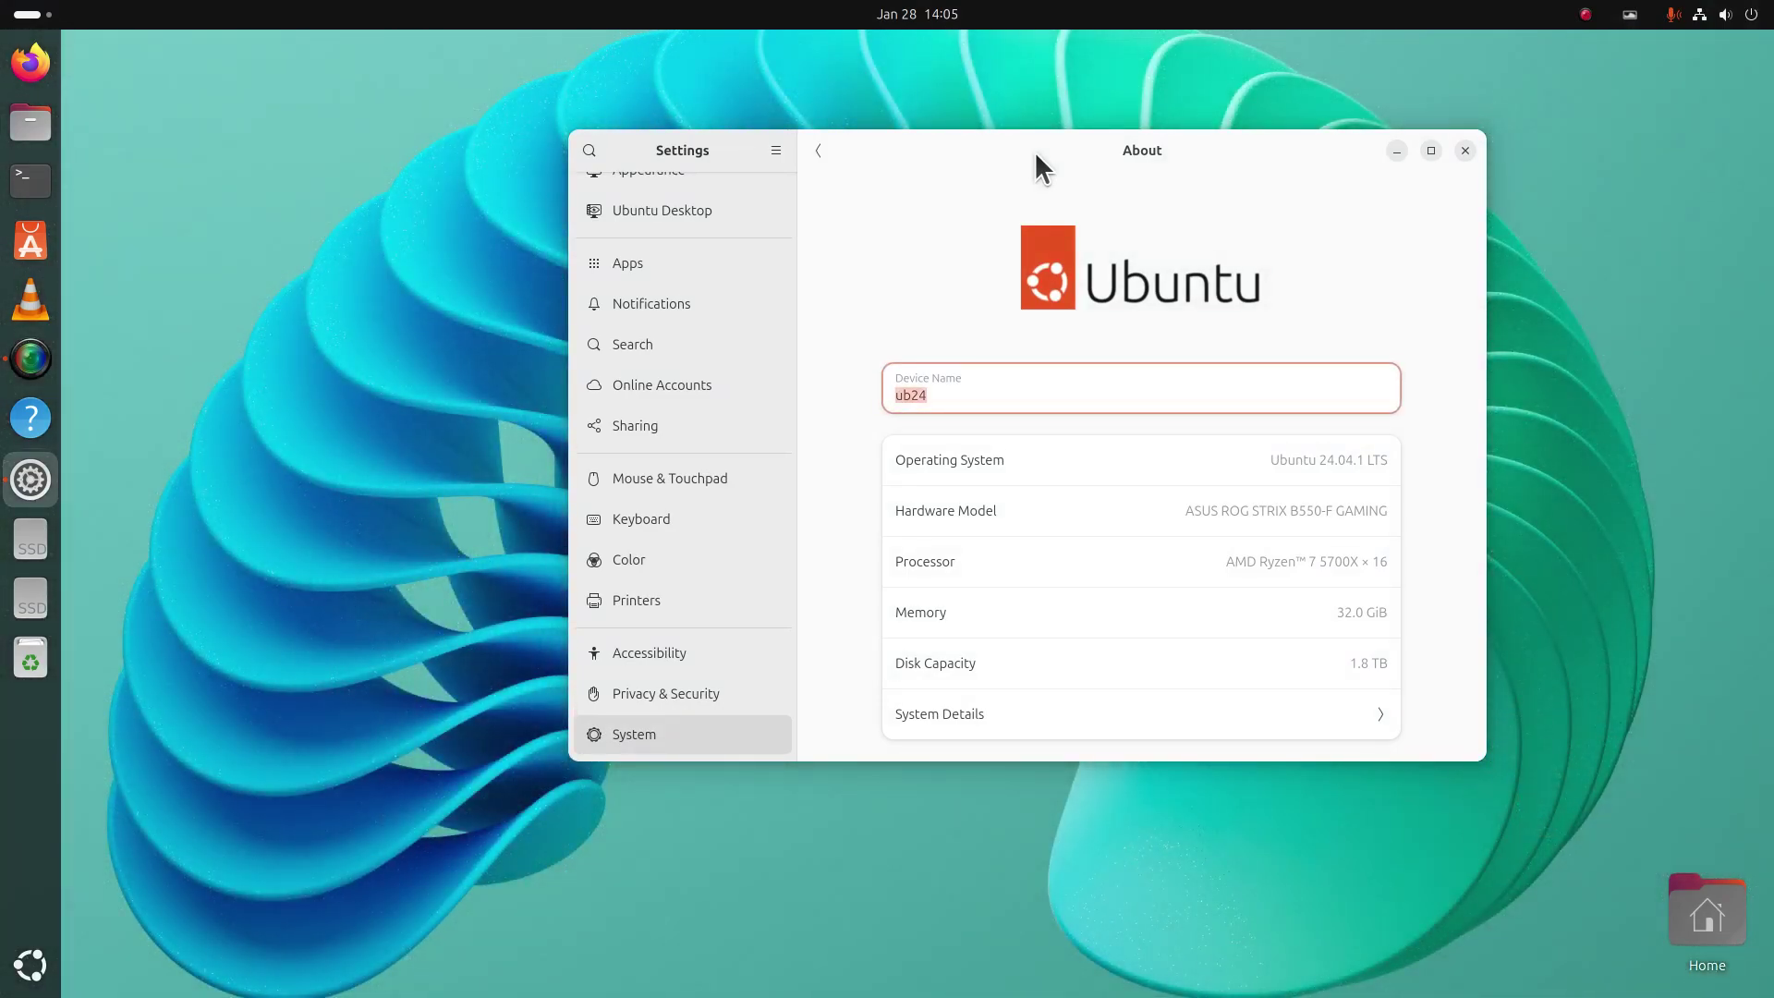
left_click_drag(963, 152, 757, 176)
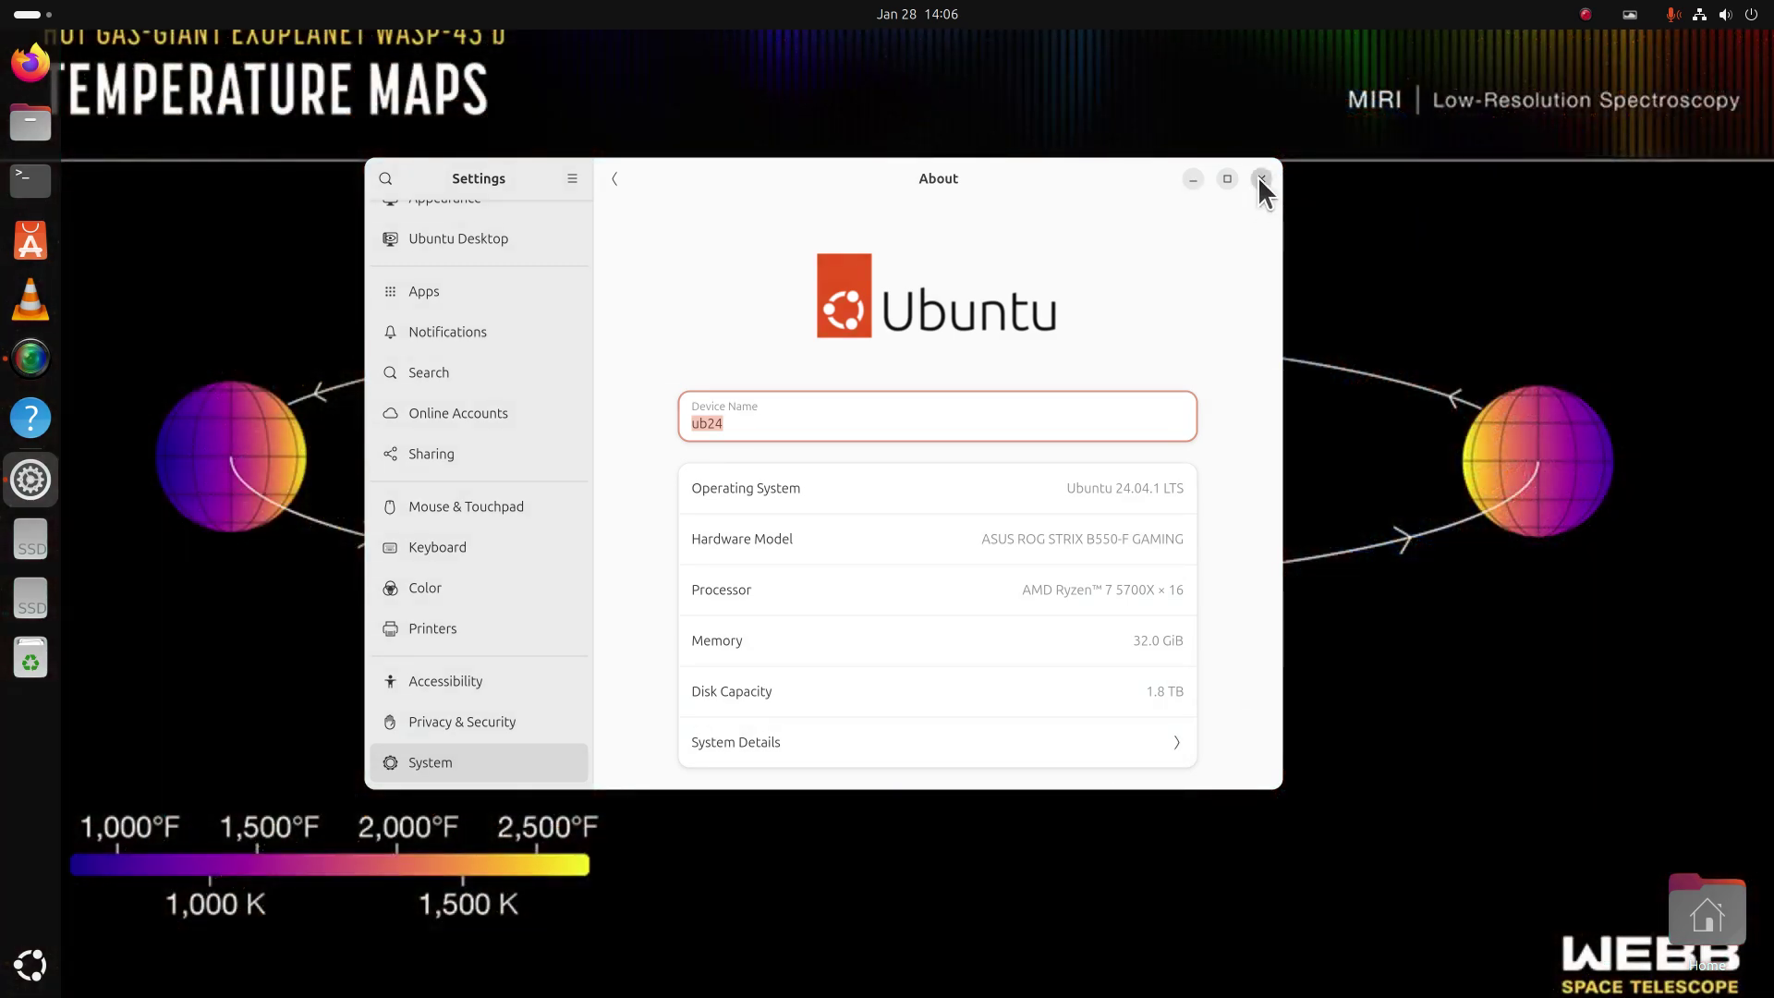
left_click(1262, 179)
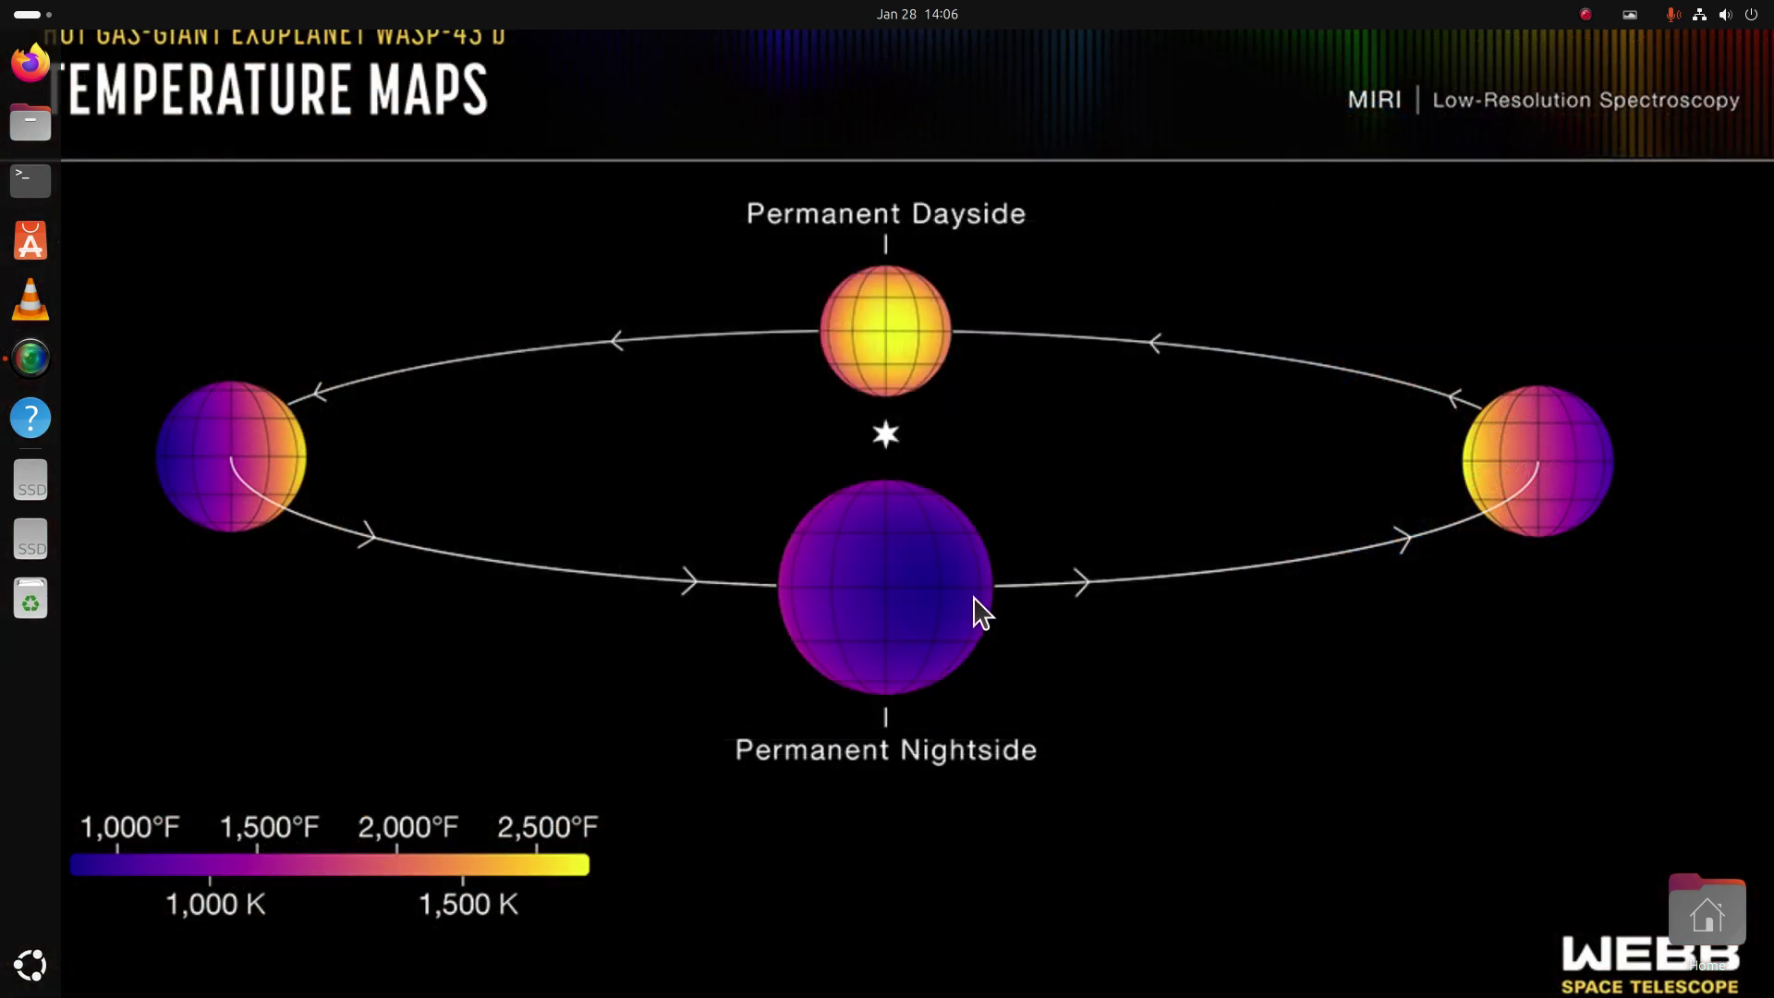
Step: Turn off the timed wallpaper change in Variety's preferences and close the preferences window
left_click(1630, 15)
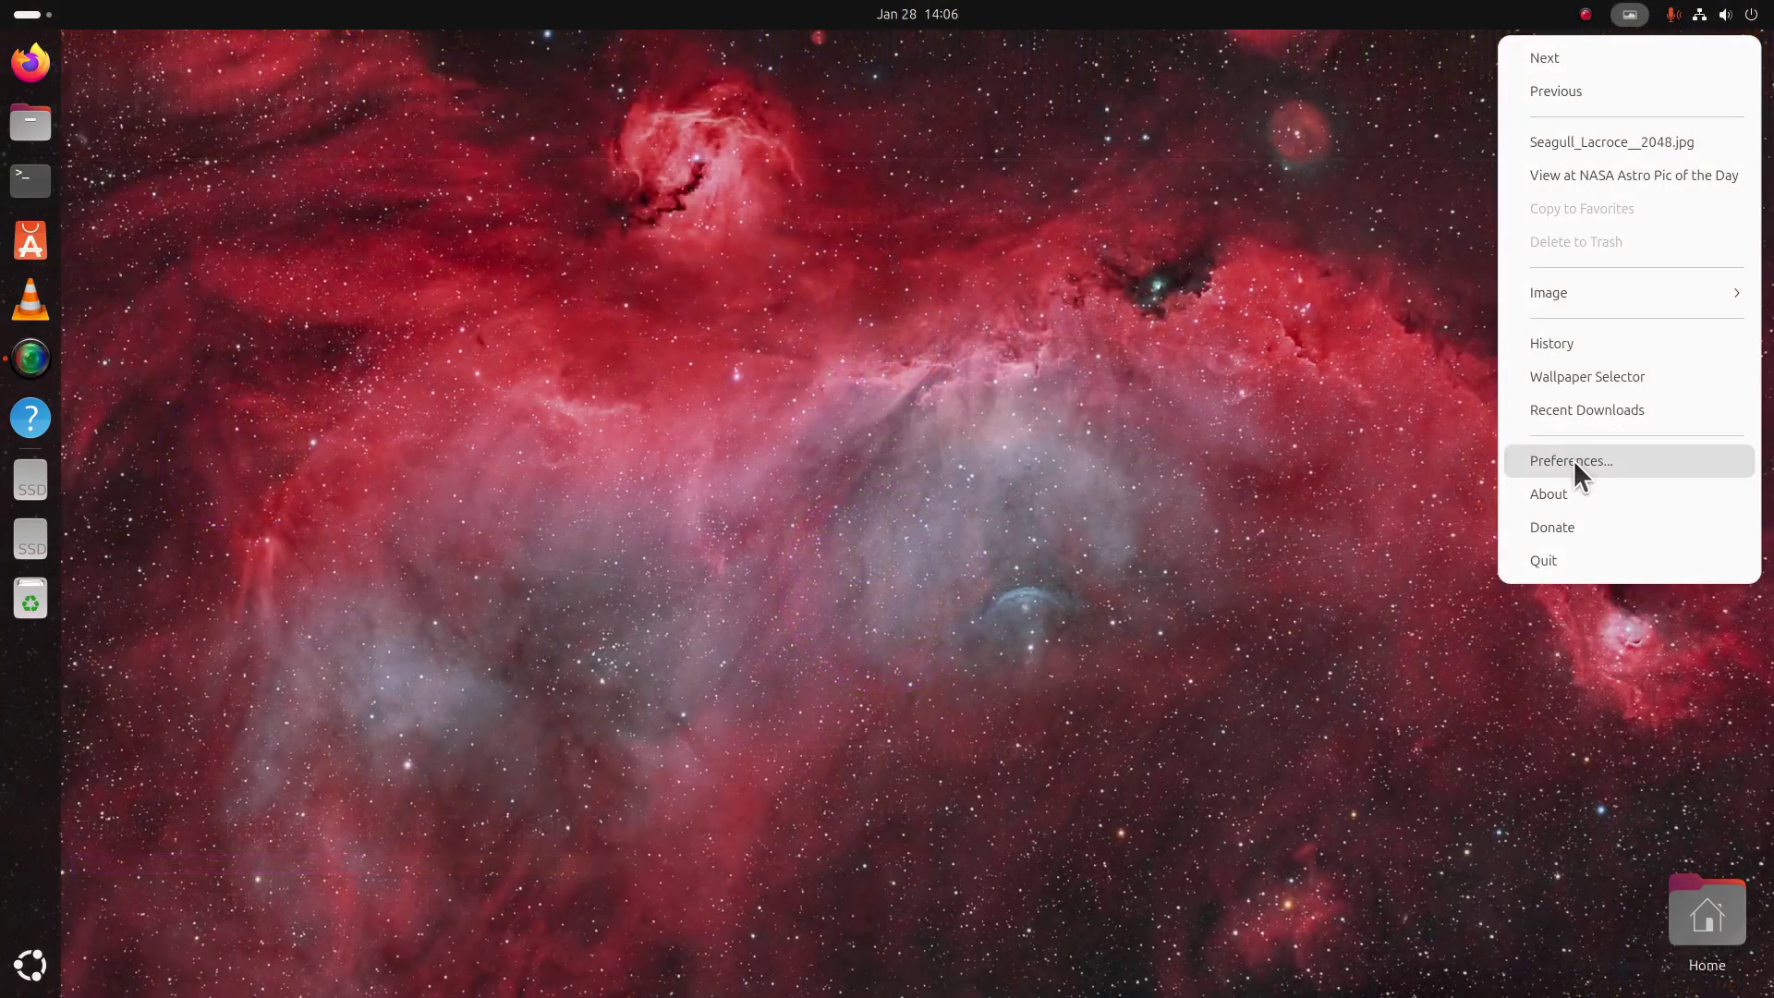
left_click(1573, 461)
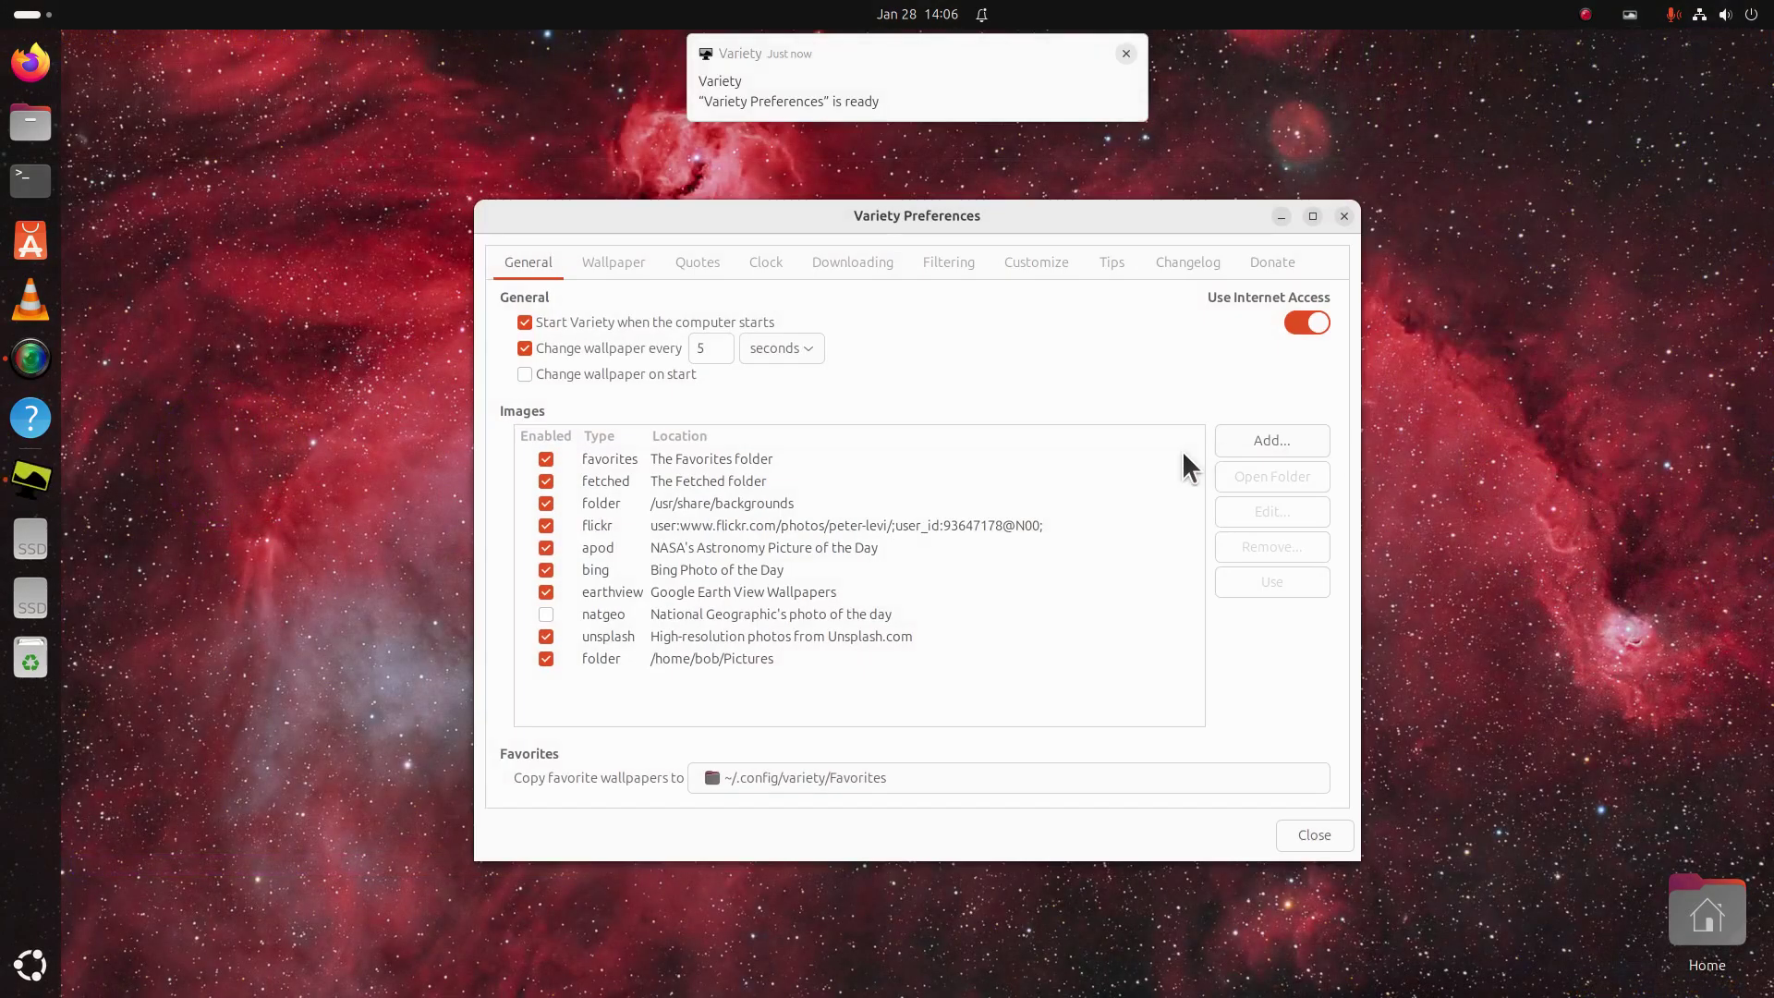
left_click(524, 348)
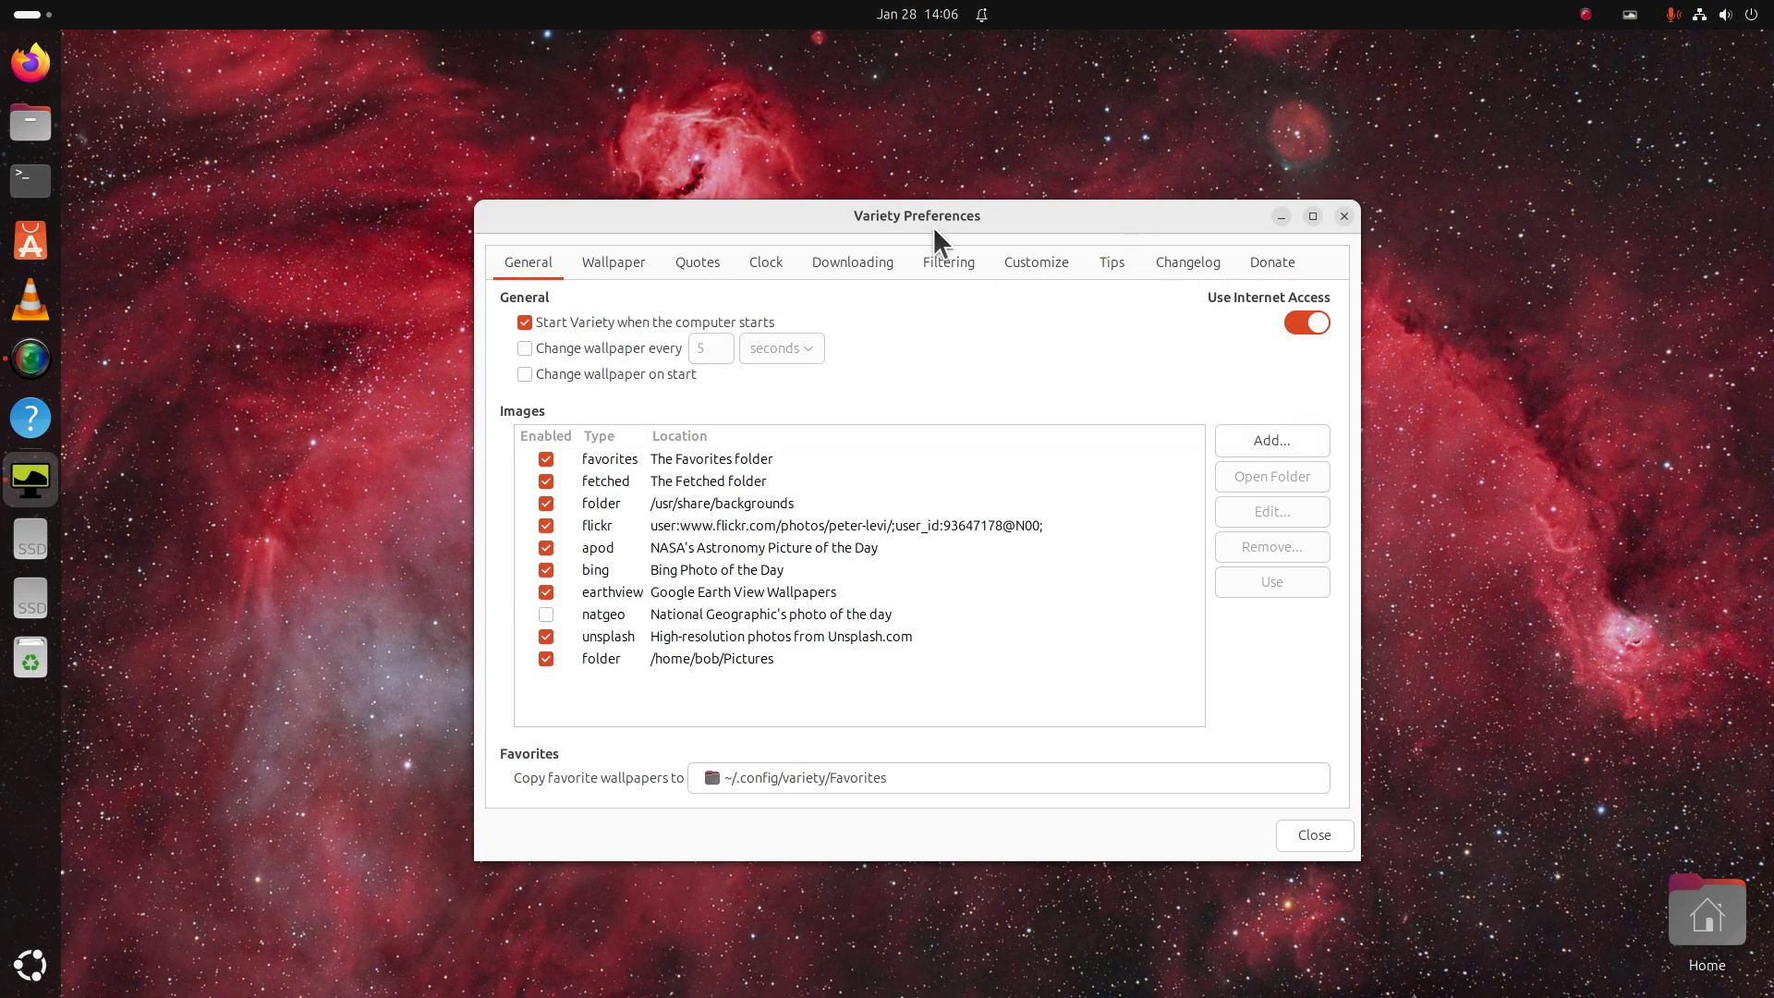
left_click(1346, 215)
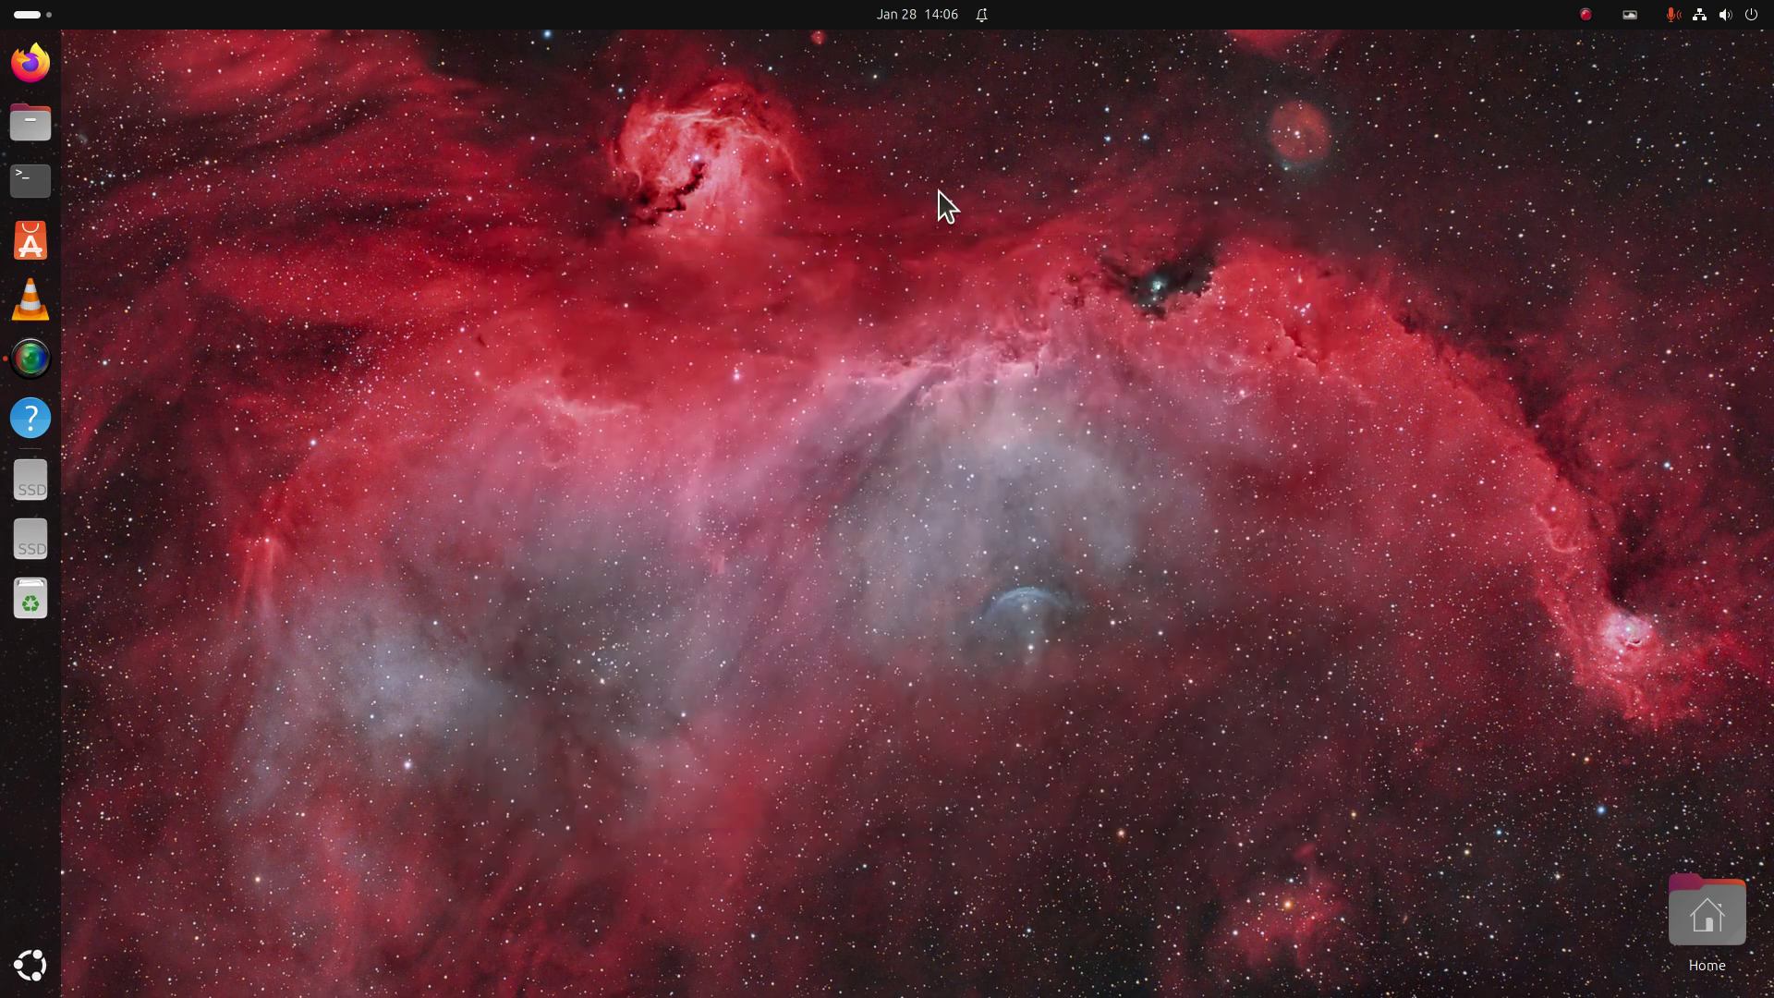
Step: Open App Center and search for "variety"
left_click(53, 238)
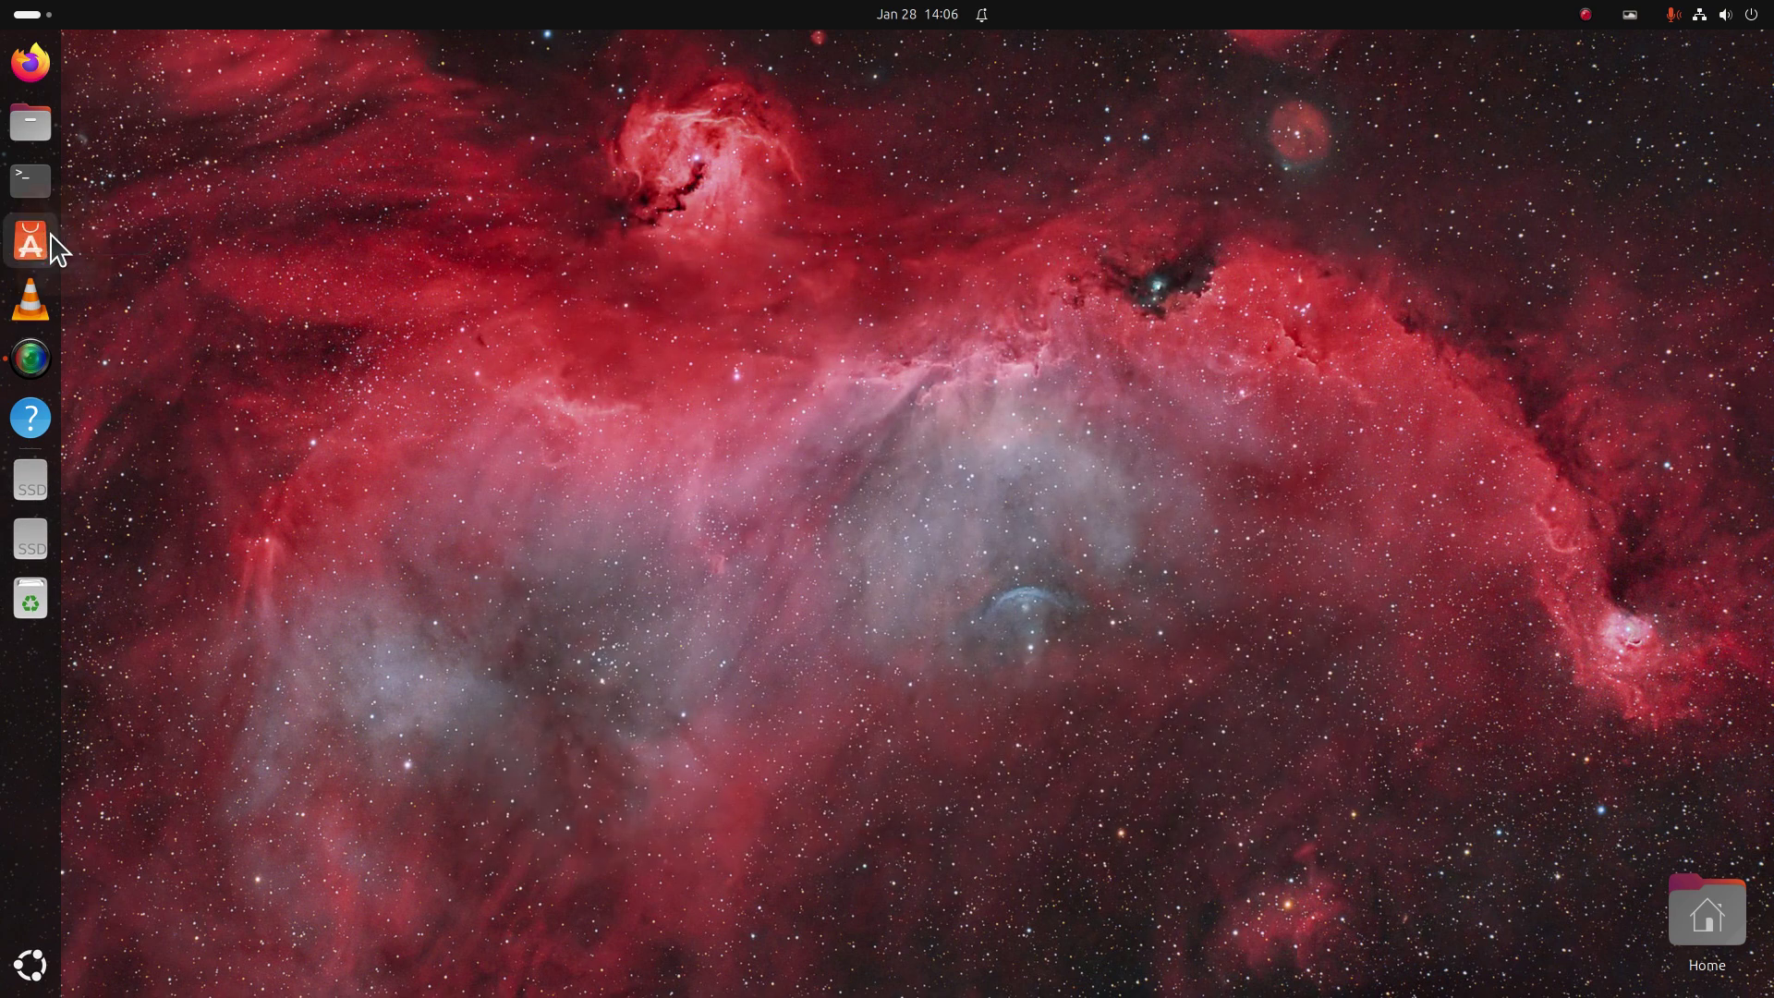
left_click(931, 111)
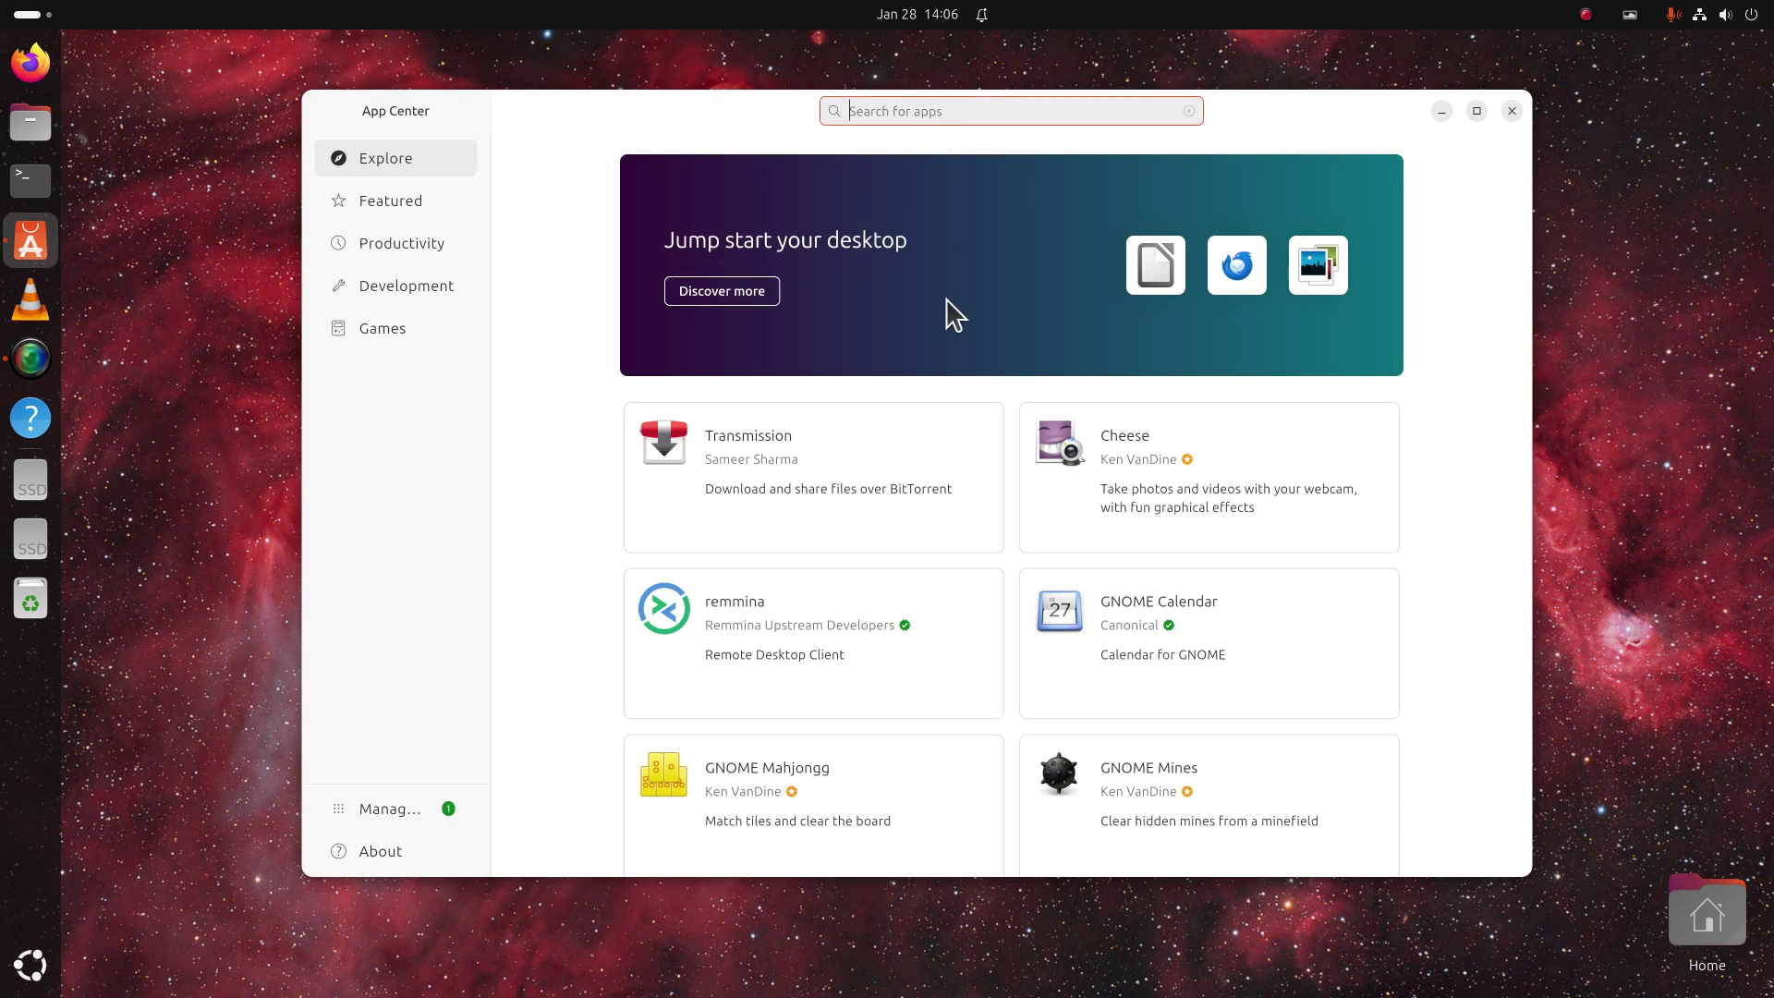
type("variety")
key("Return")
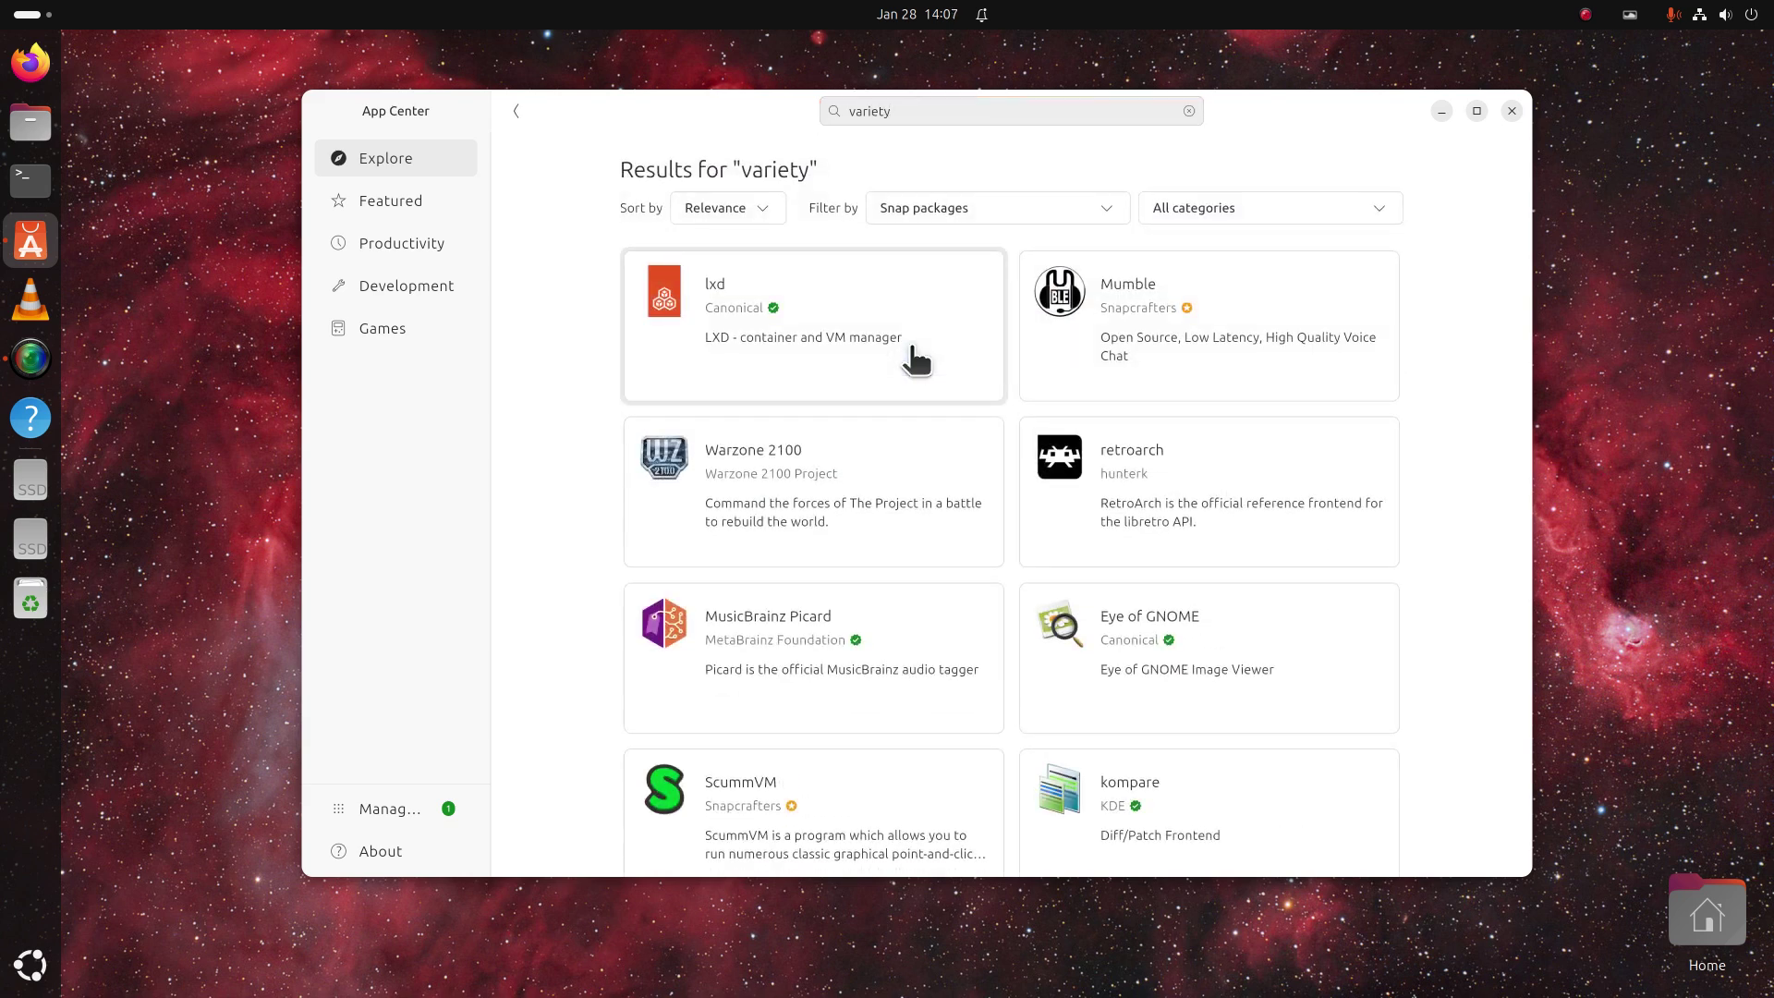
Step: Re-enter "variety" as the search term, view the Debian package page for Variety, and close App Center
left_click(943, 109)
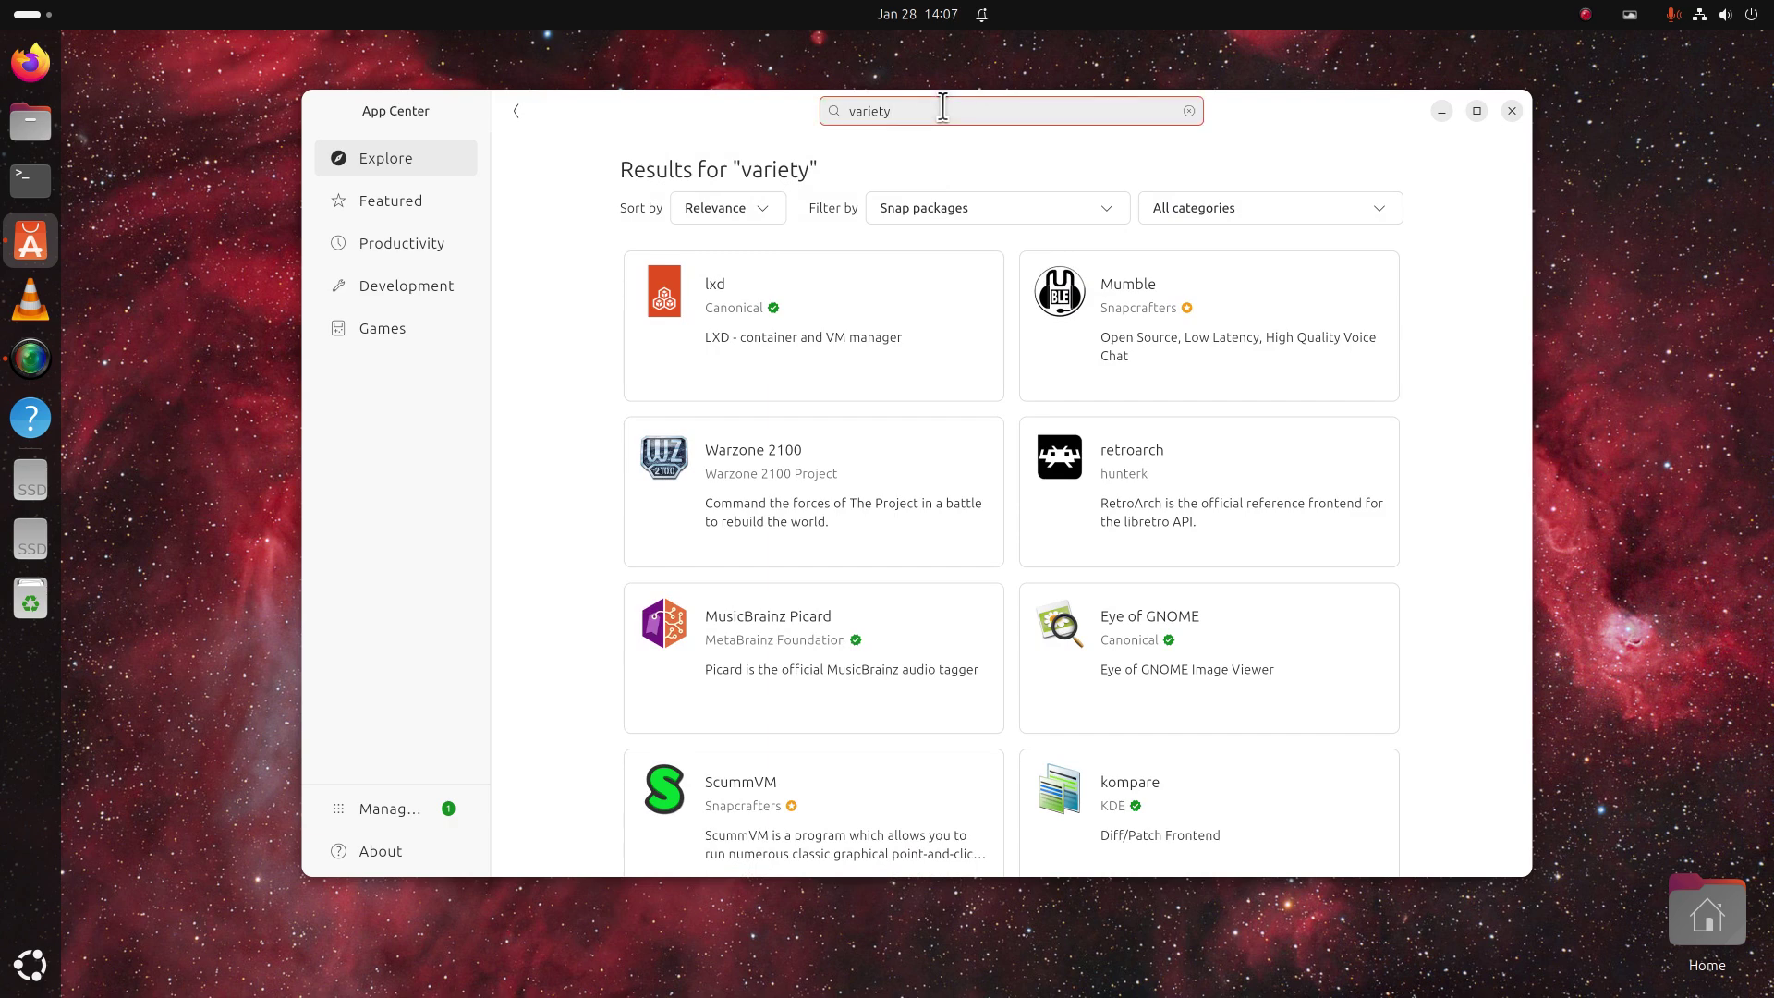
key("BackSpace")
key("BackSpace")
key("BackSpace")
key("BackSpace")
key("BackSpace")
key("BackSpace")
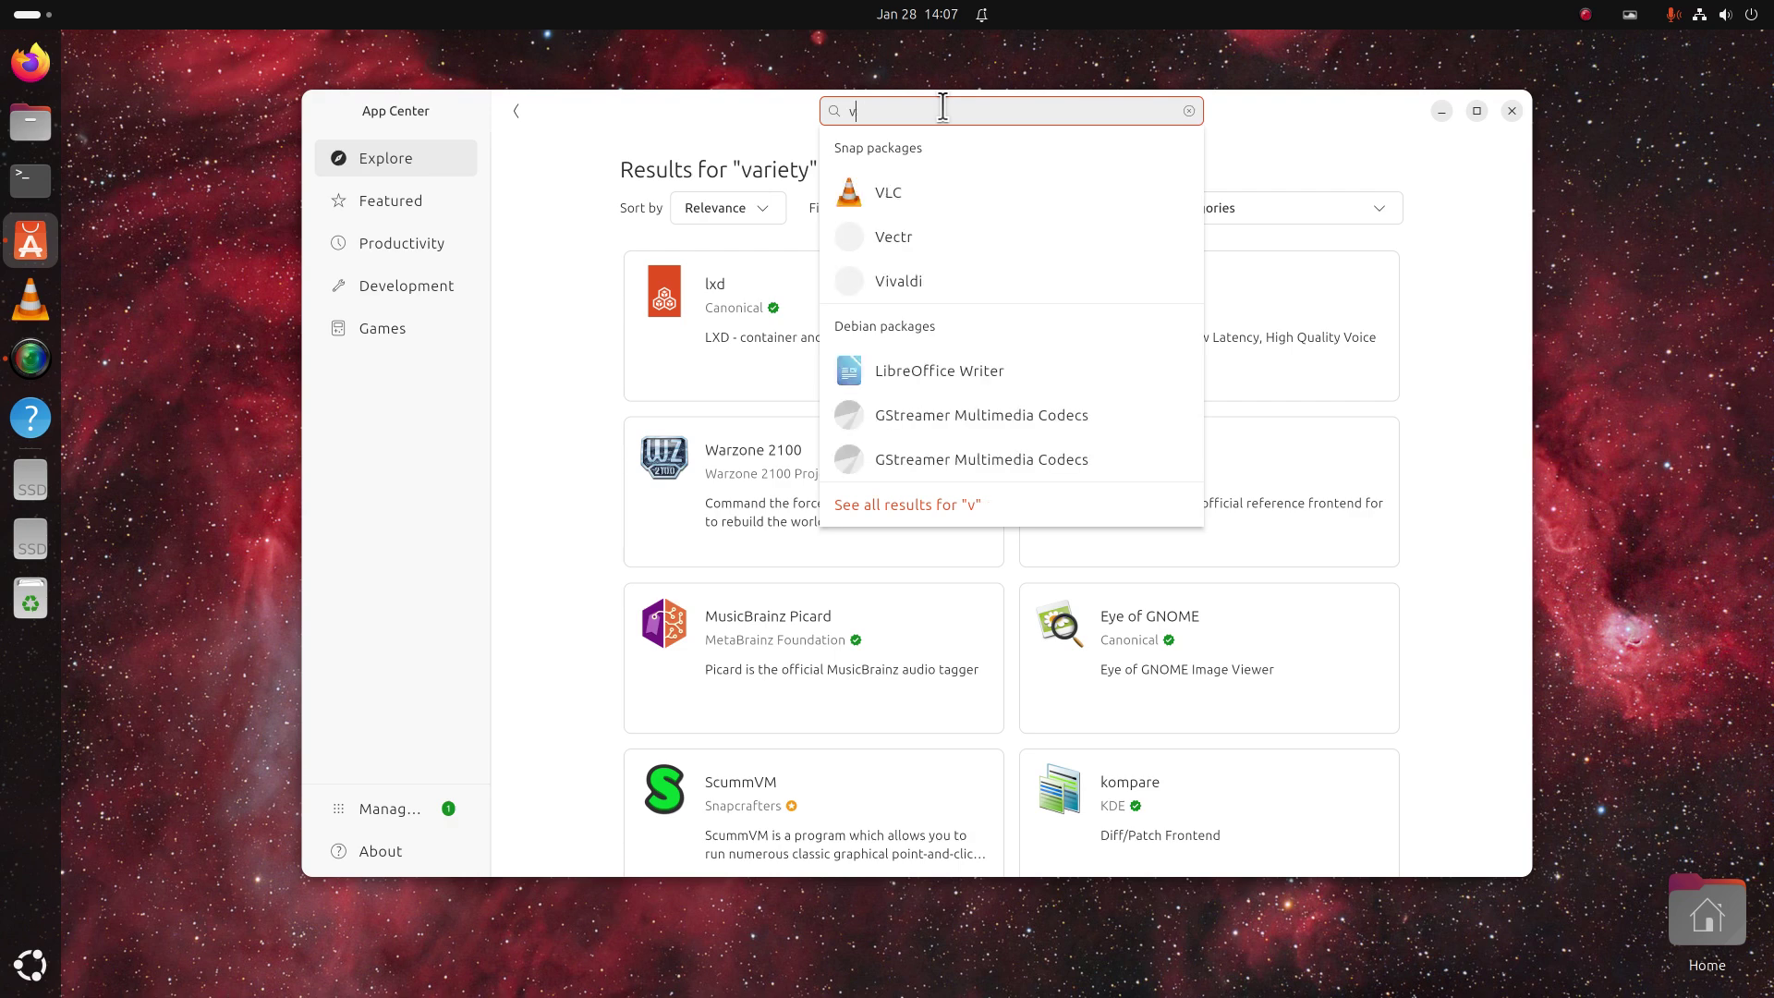
key("BackSpace")
type("var")
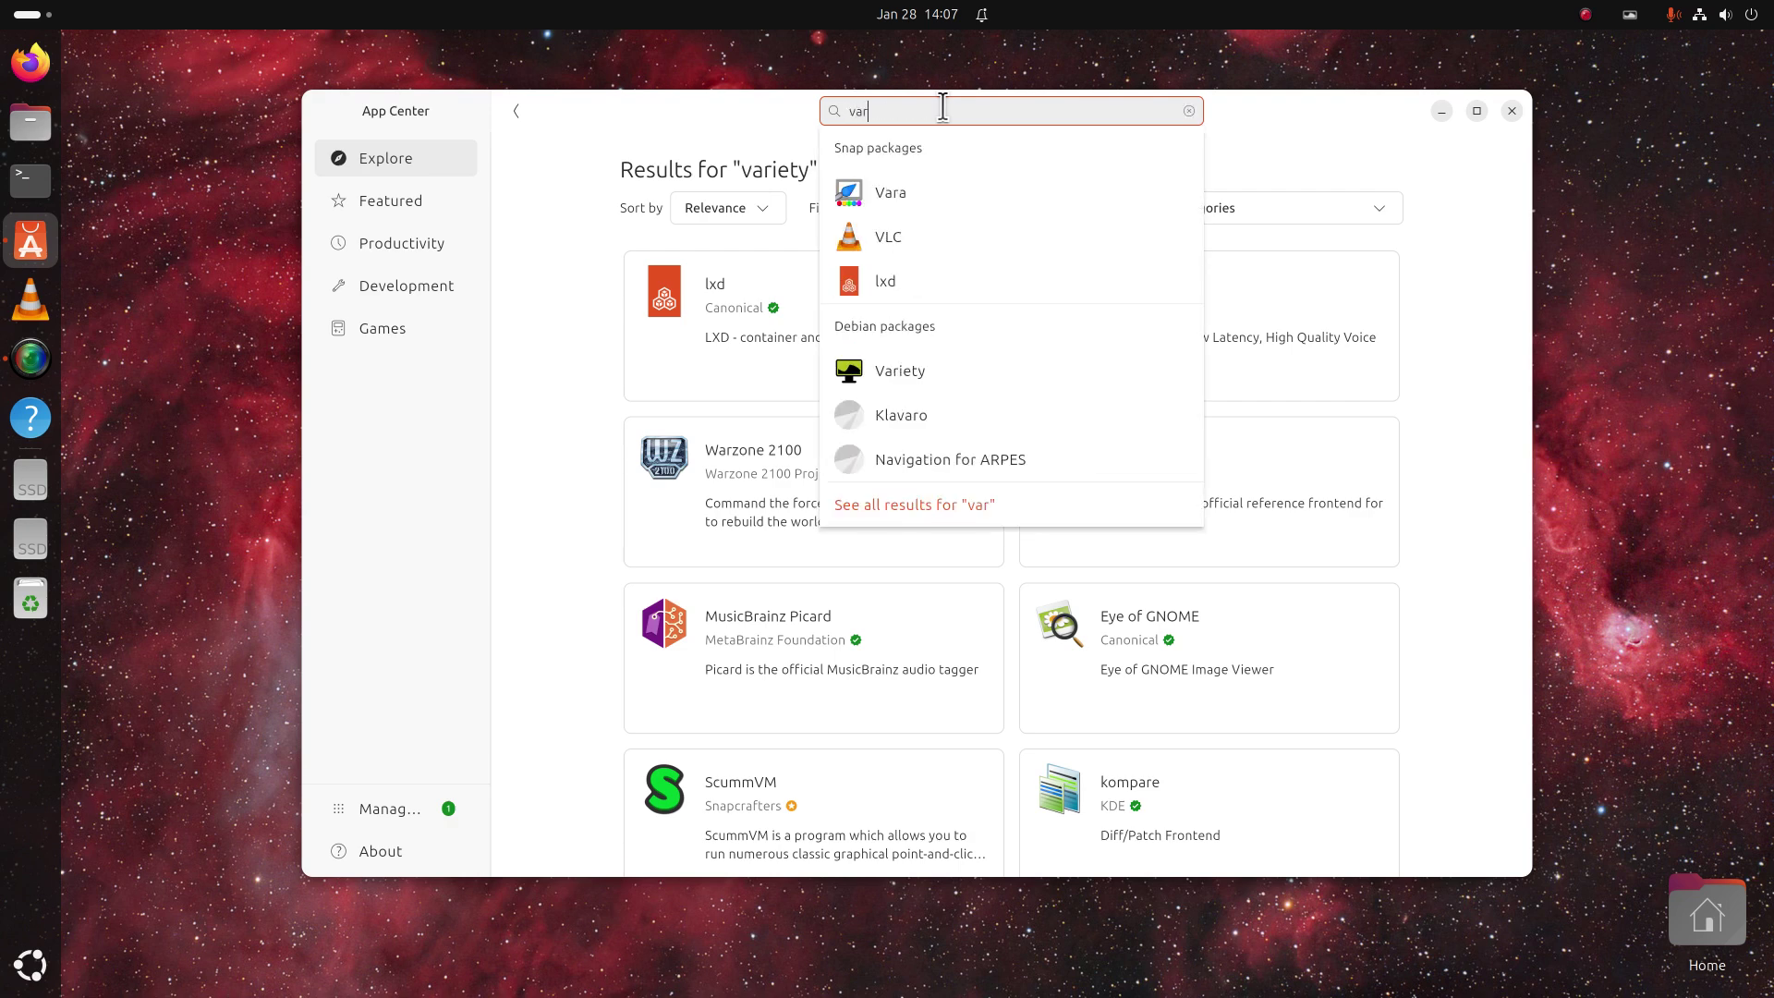
type("iety")
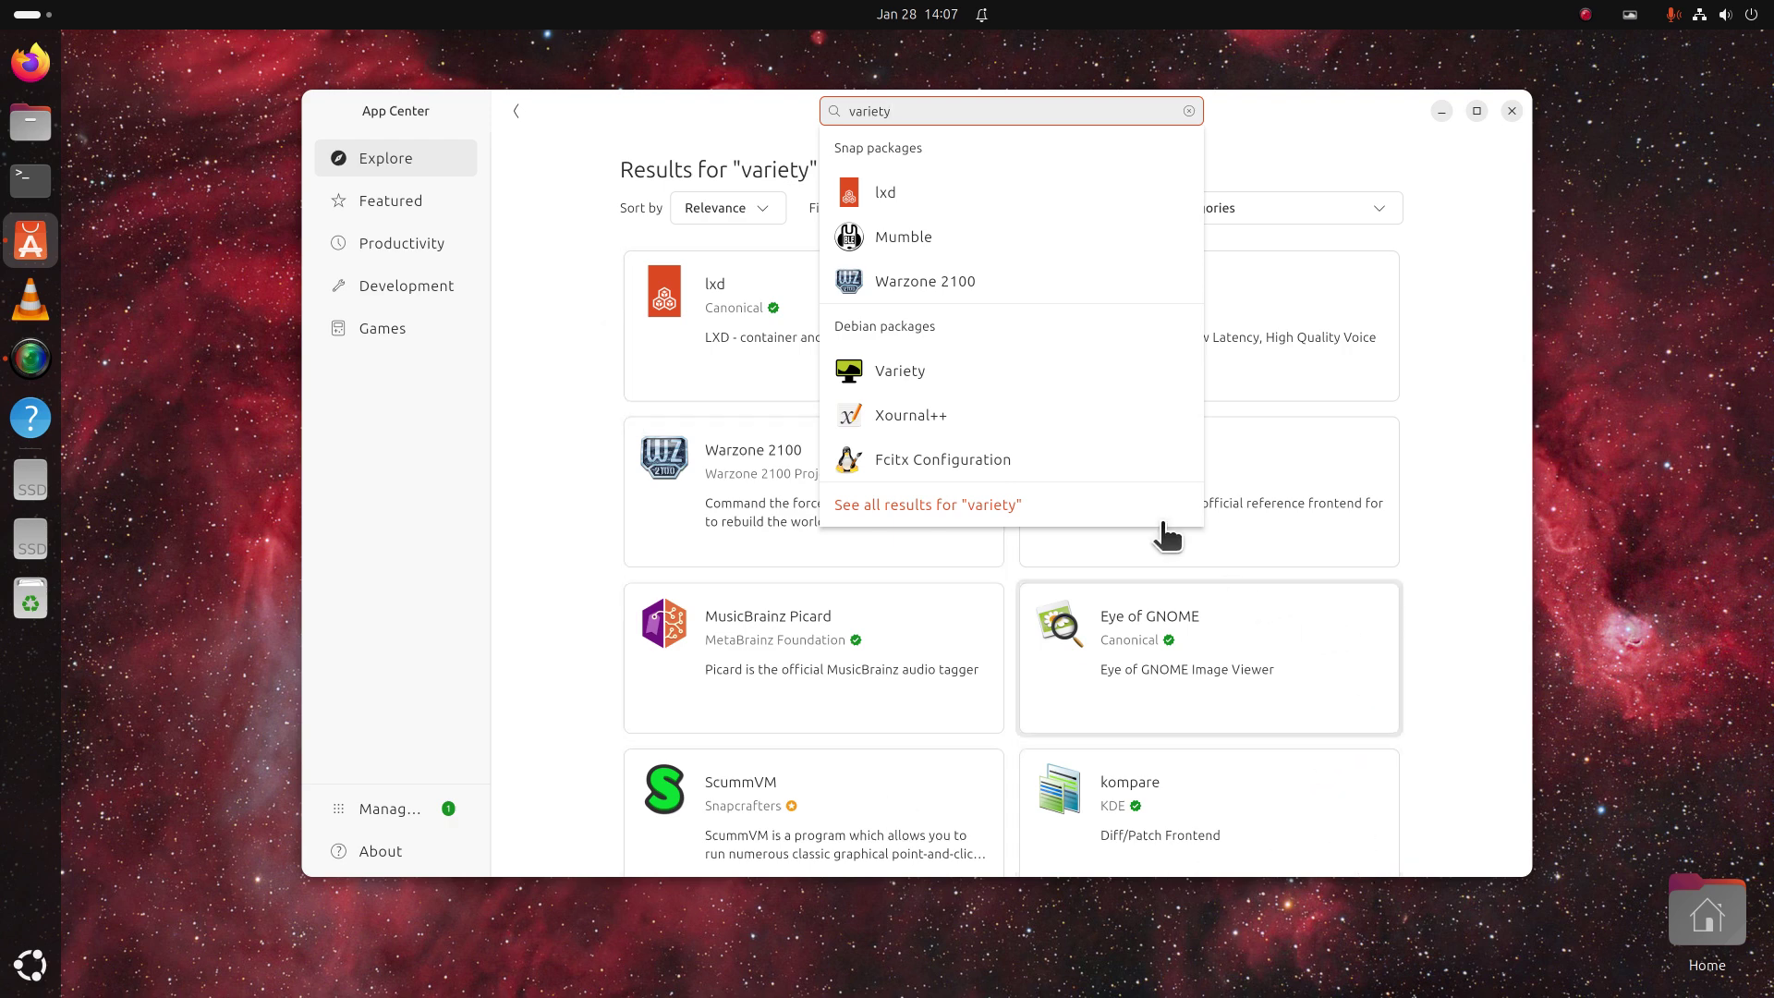
left_click(904, 373)
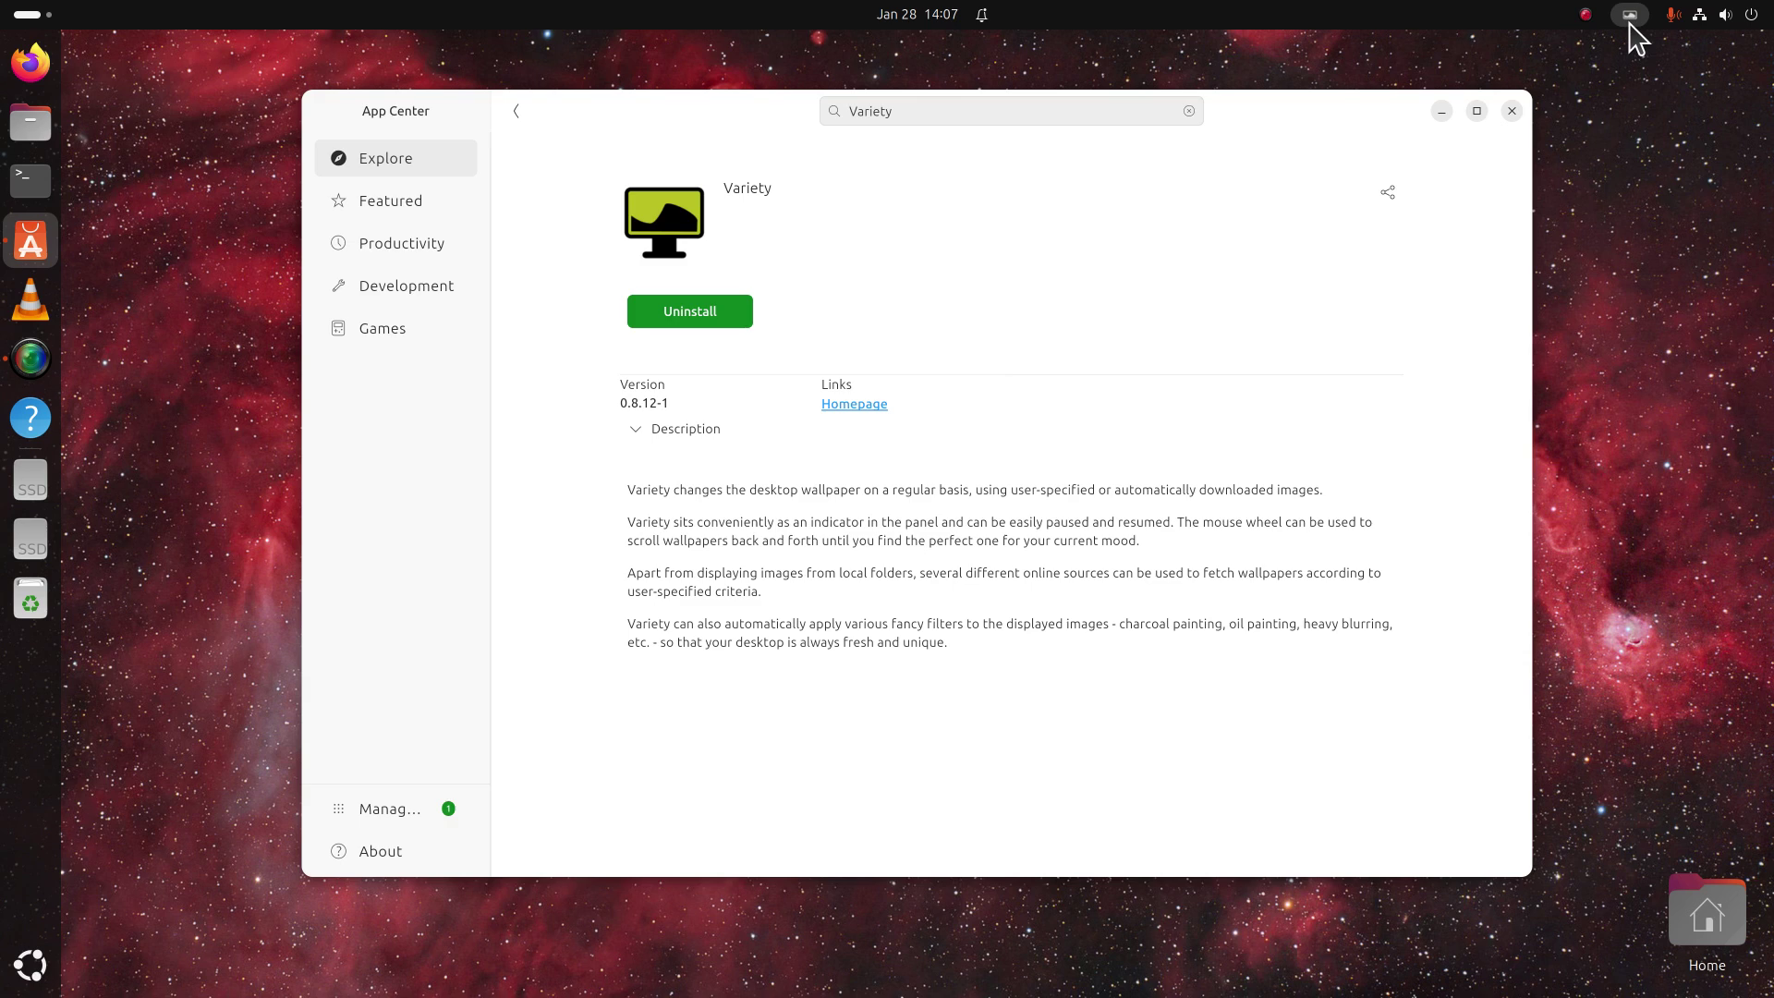
left_click(1511, 111)
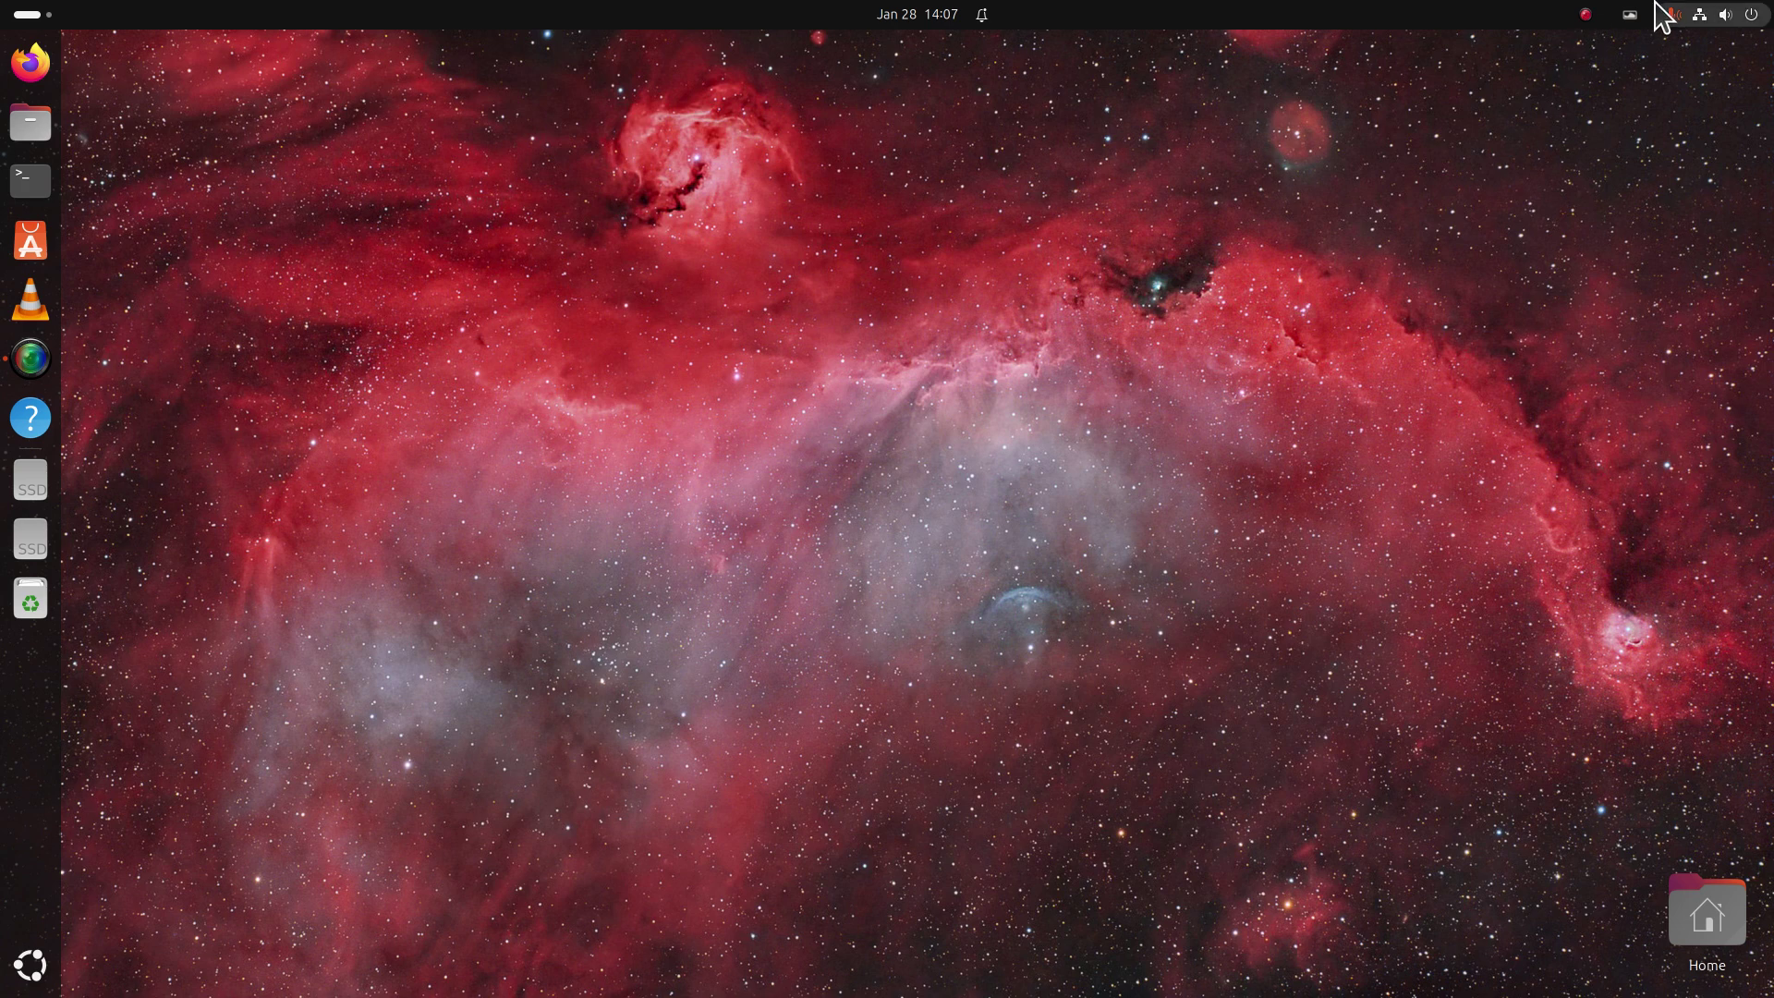
Step: View the current wallpaper's NASA Astro Pic of the Day page down to its explanation, and close the browser
left_click(1630, 15)
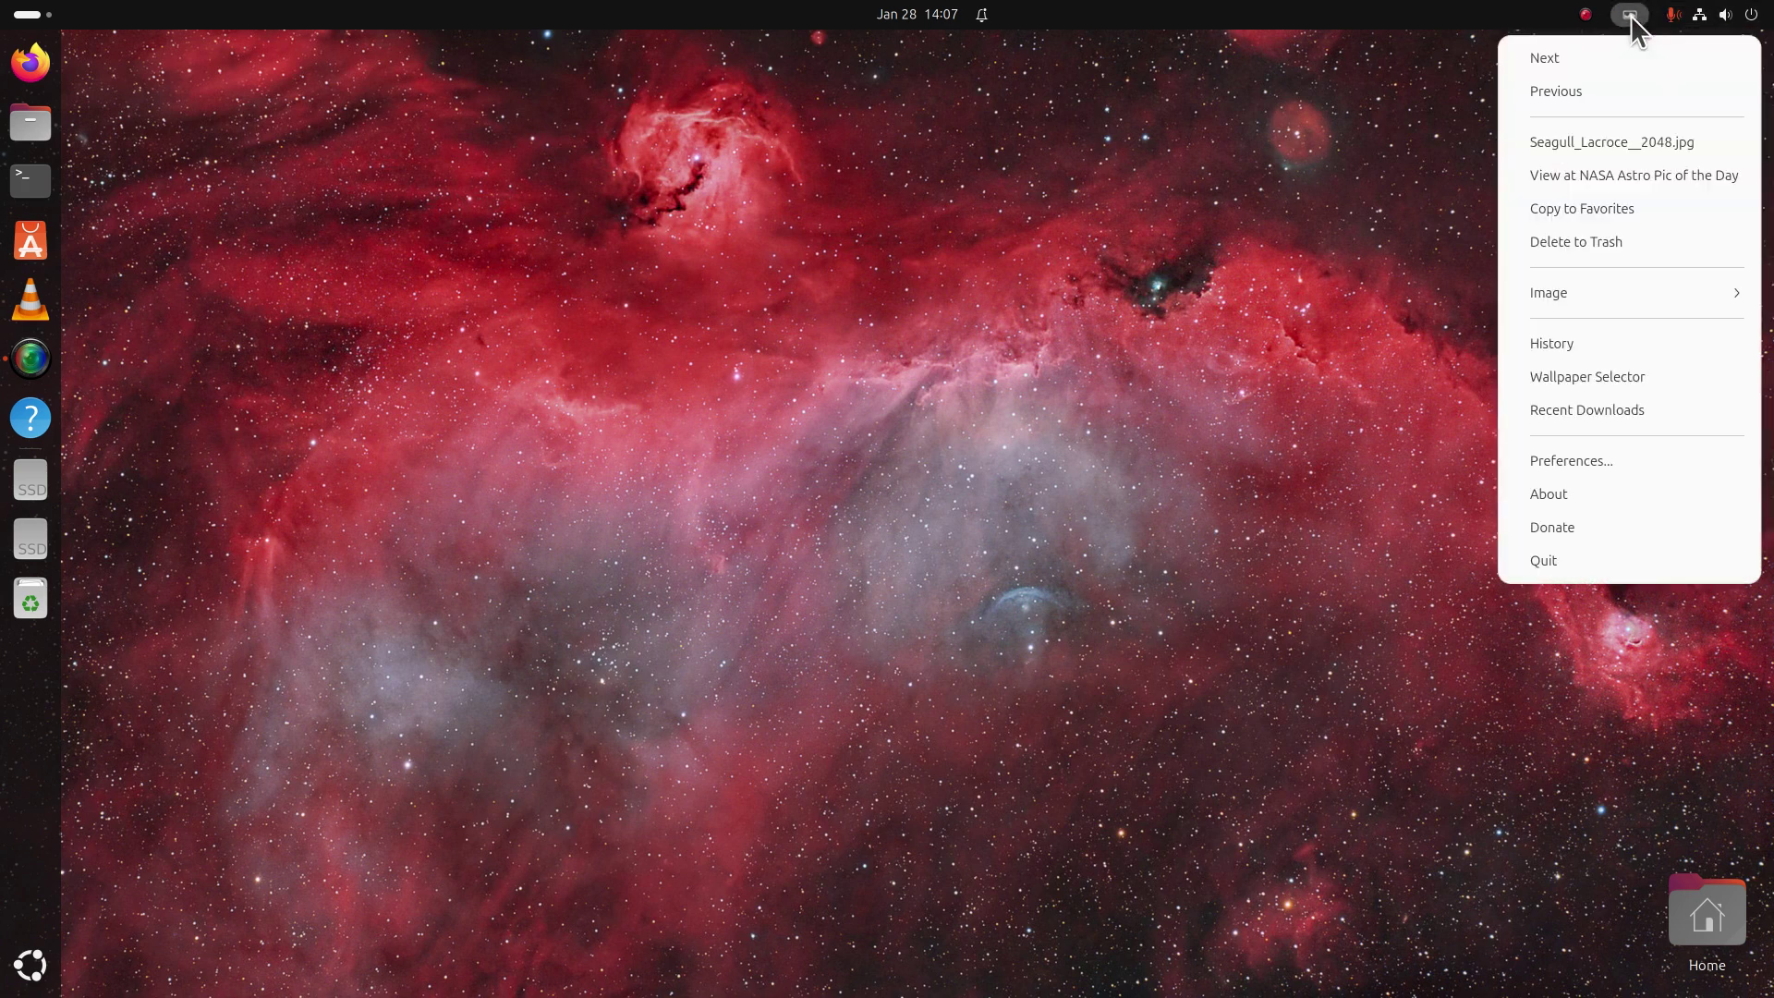
left_click(1602, 175)
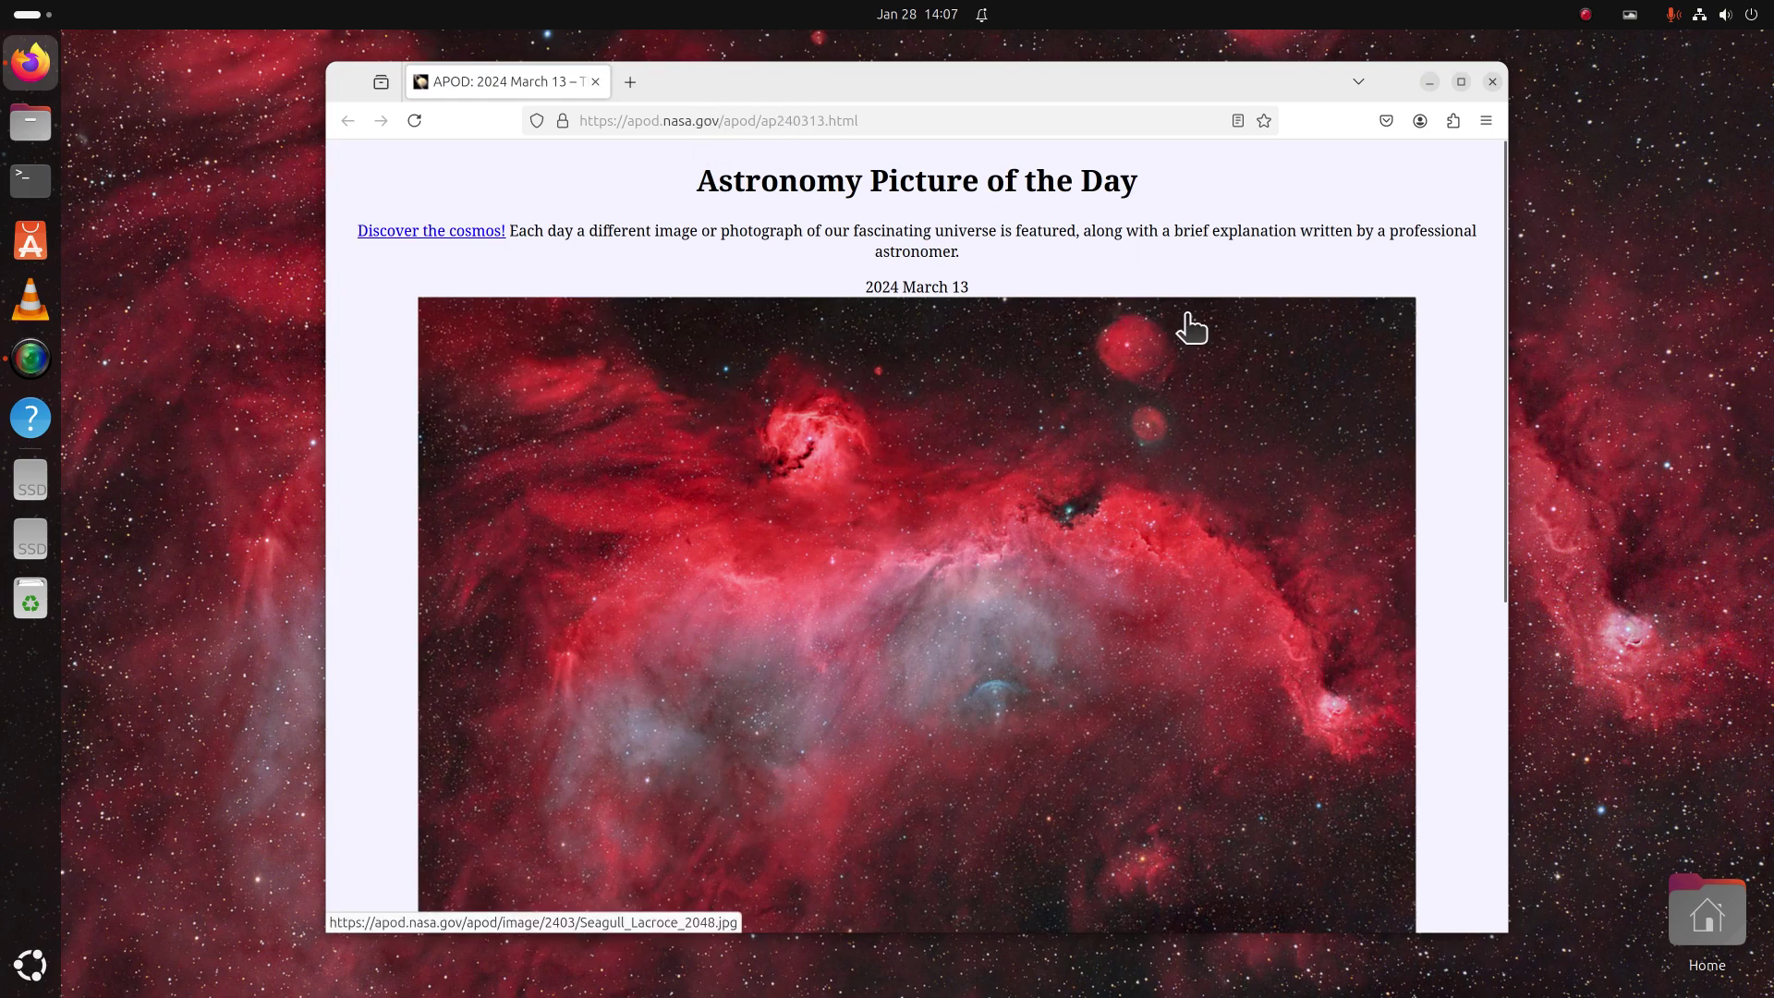
scroll(1190, 328, "down", 5)
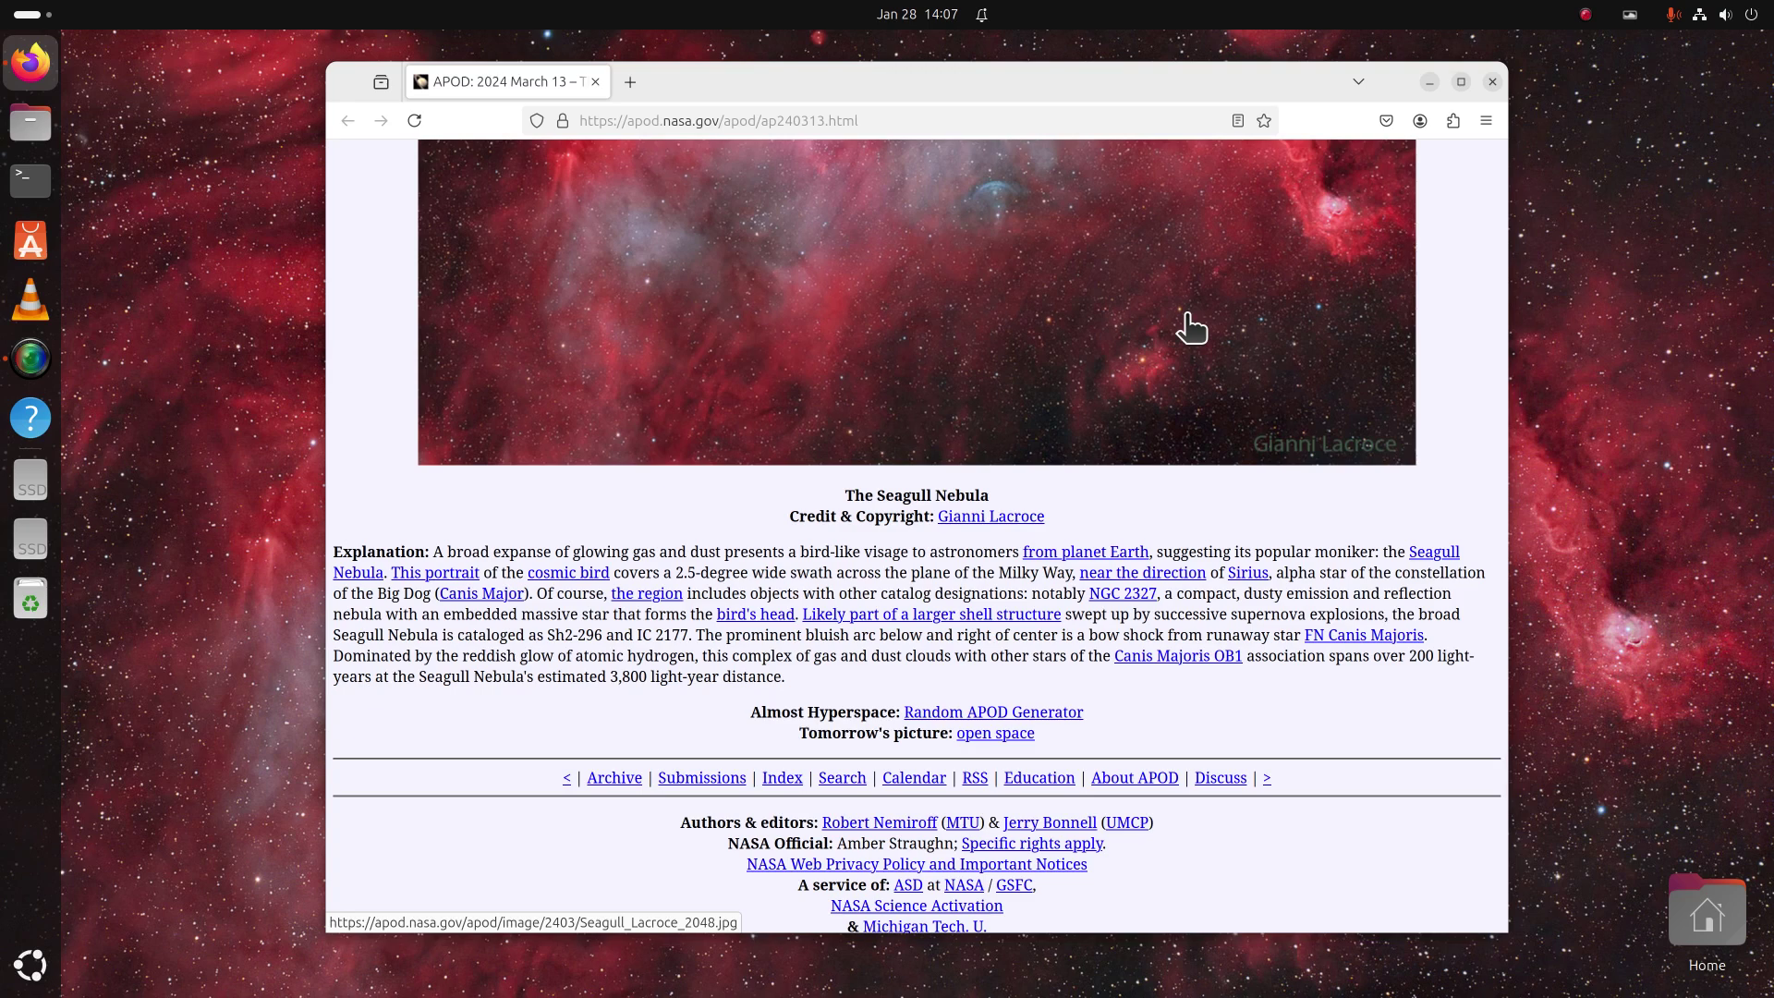
left_click(1492, 82)
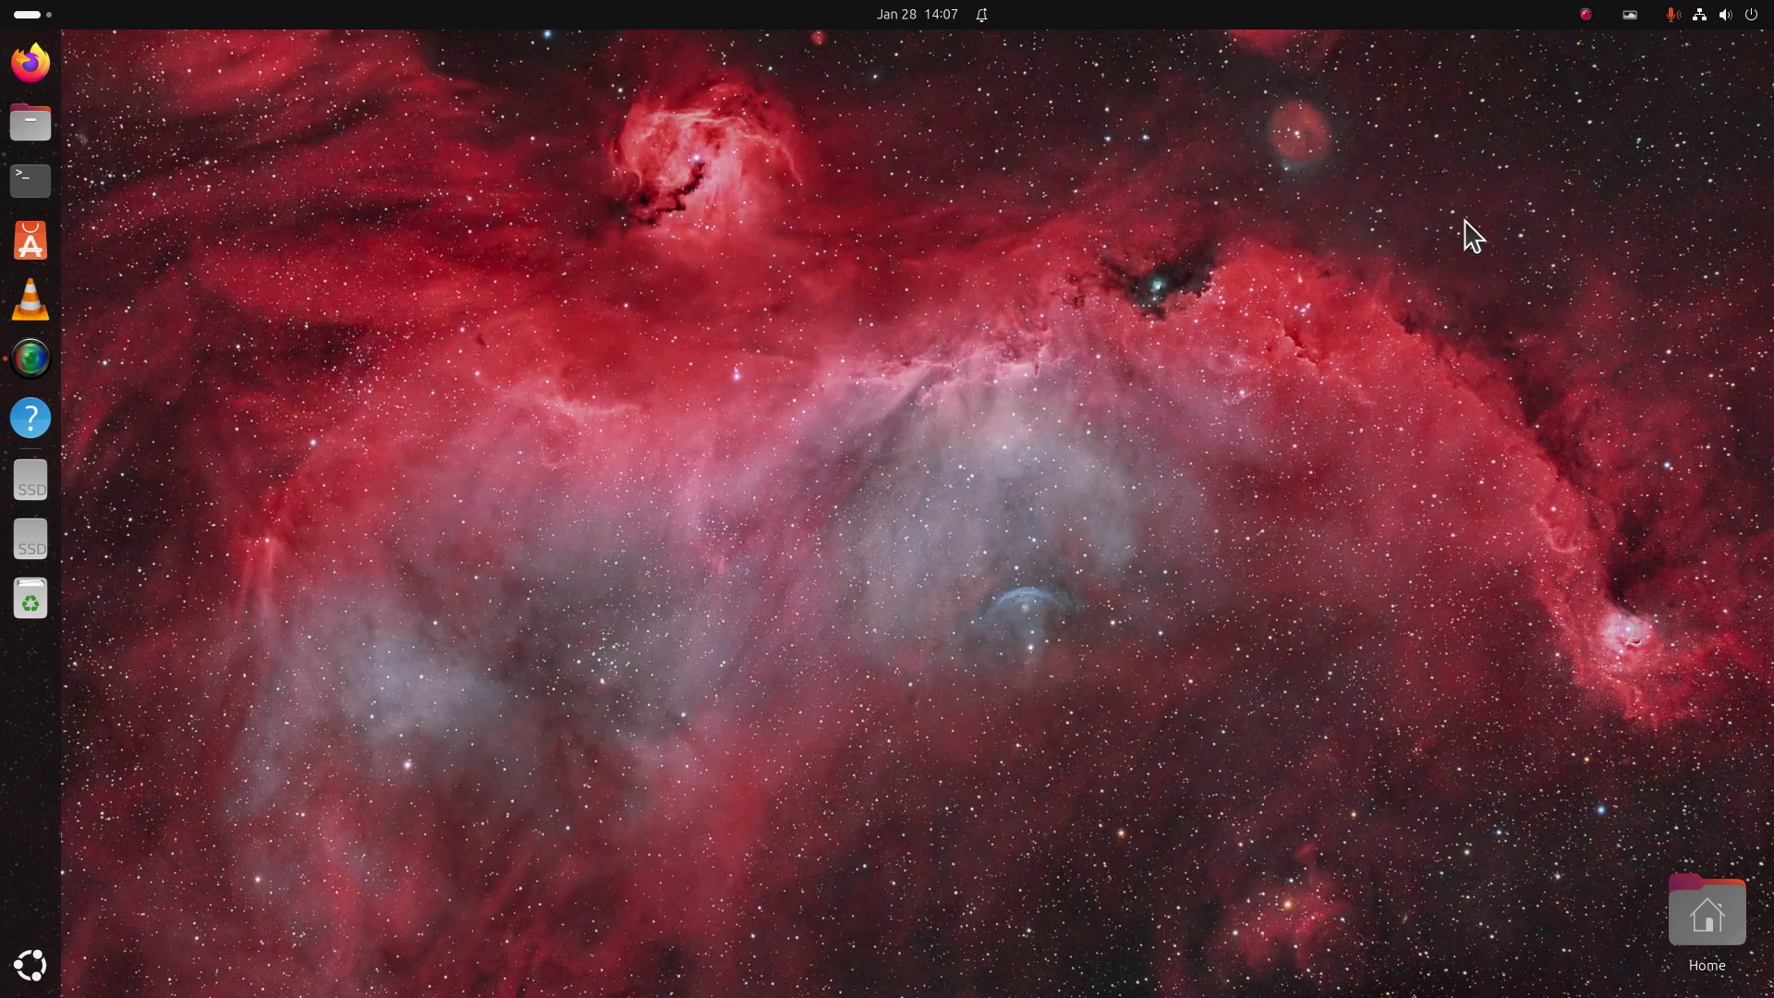
Step: Show Variety's About window in the middle of the desktop to check the version, and close it
left_click(1630, 15)
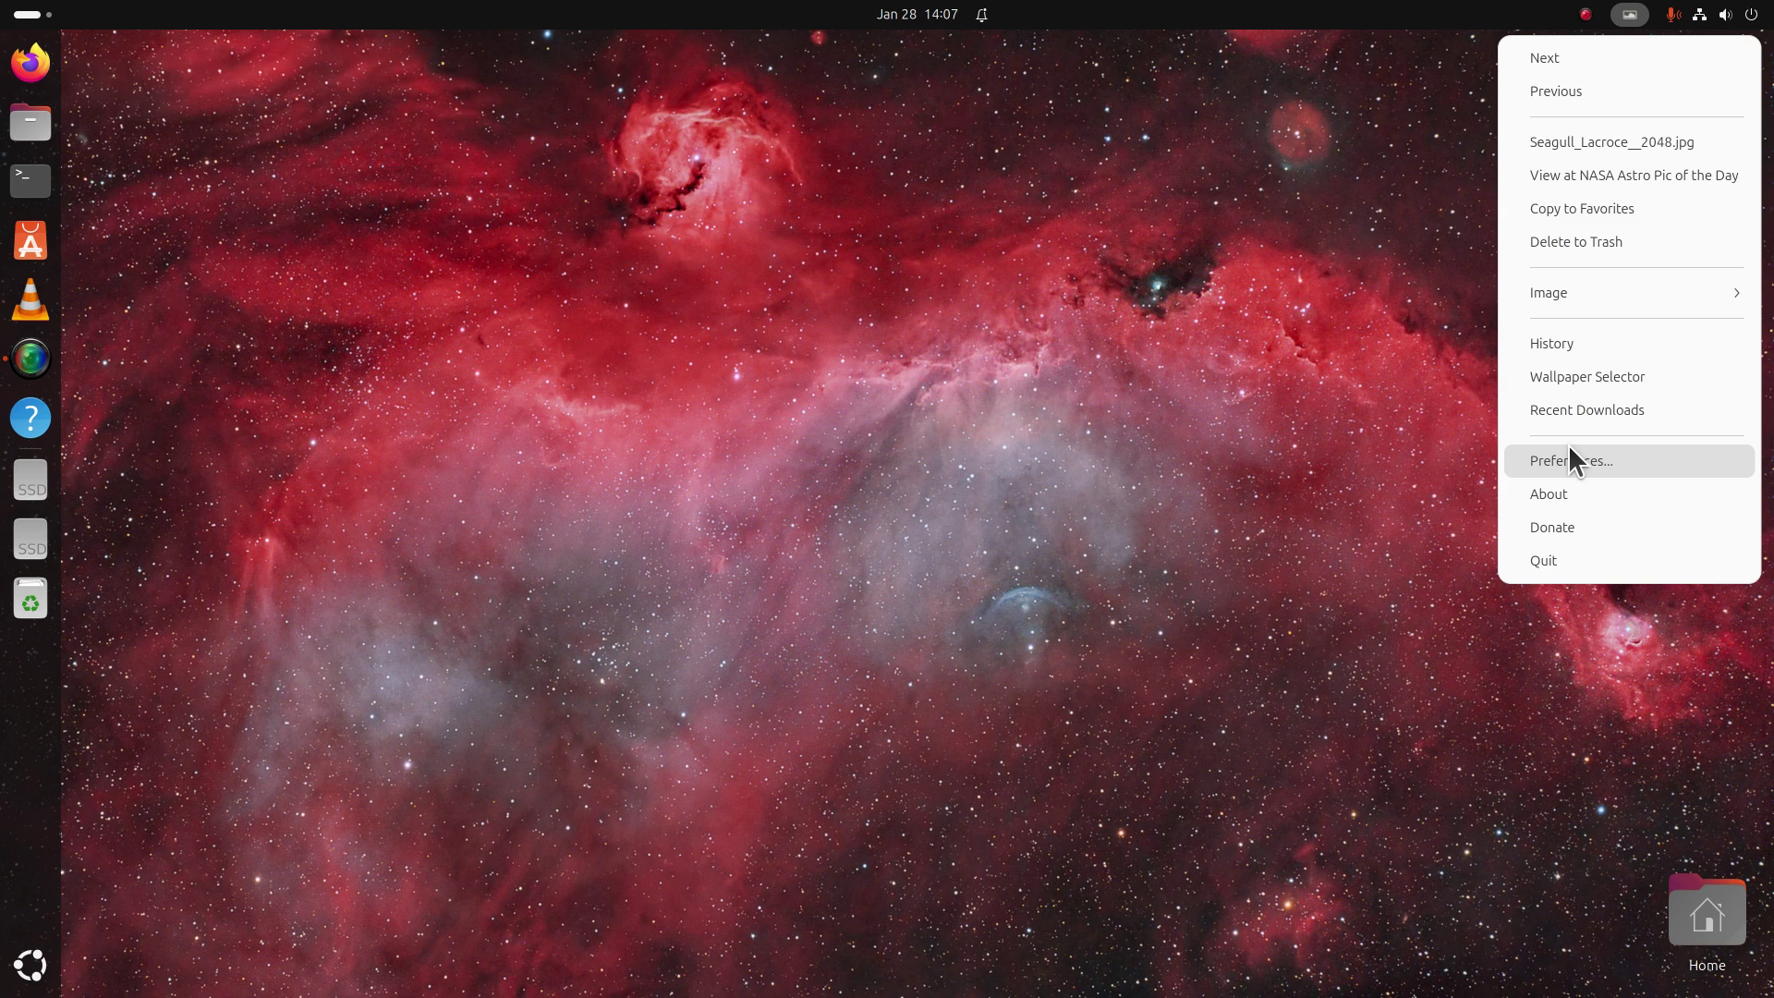
left_click(1569, 491)
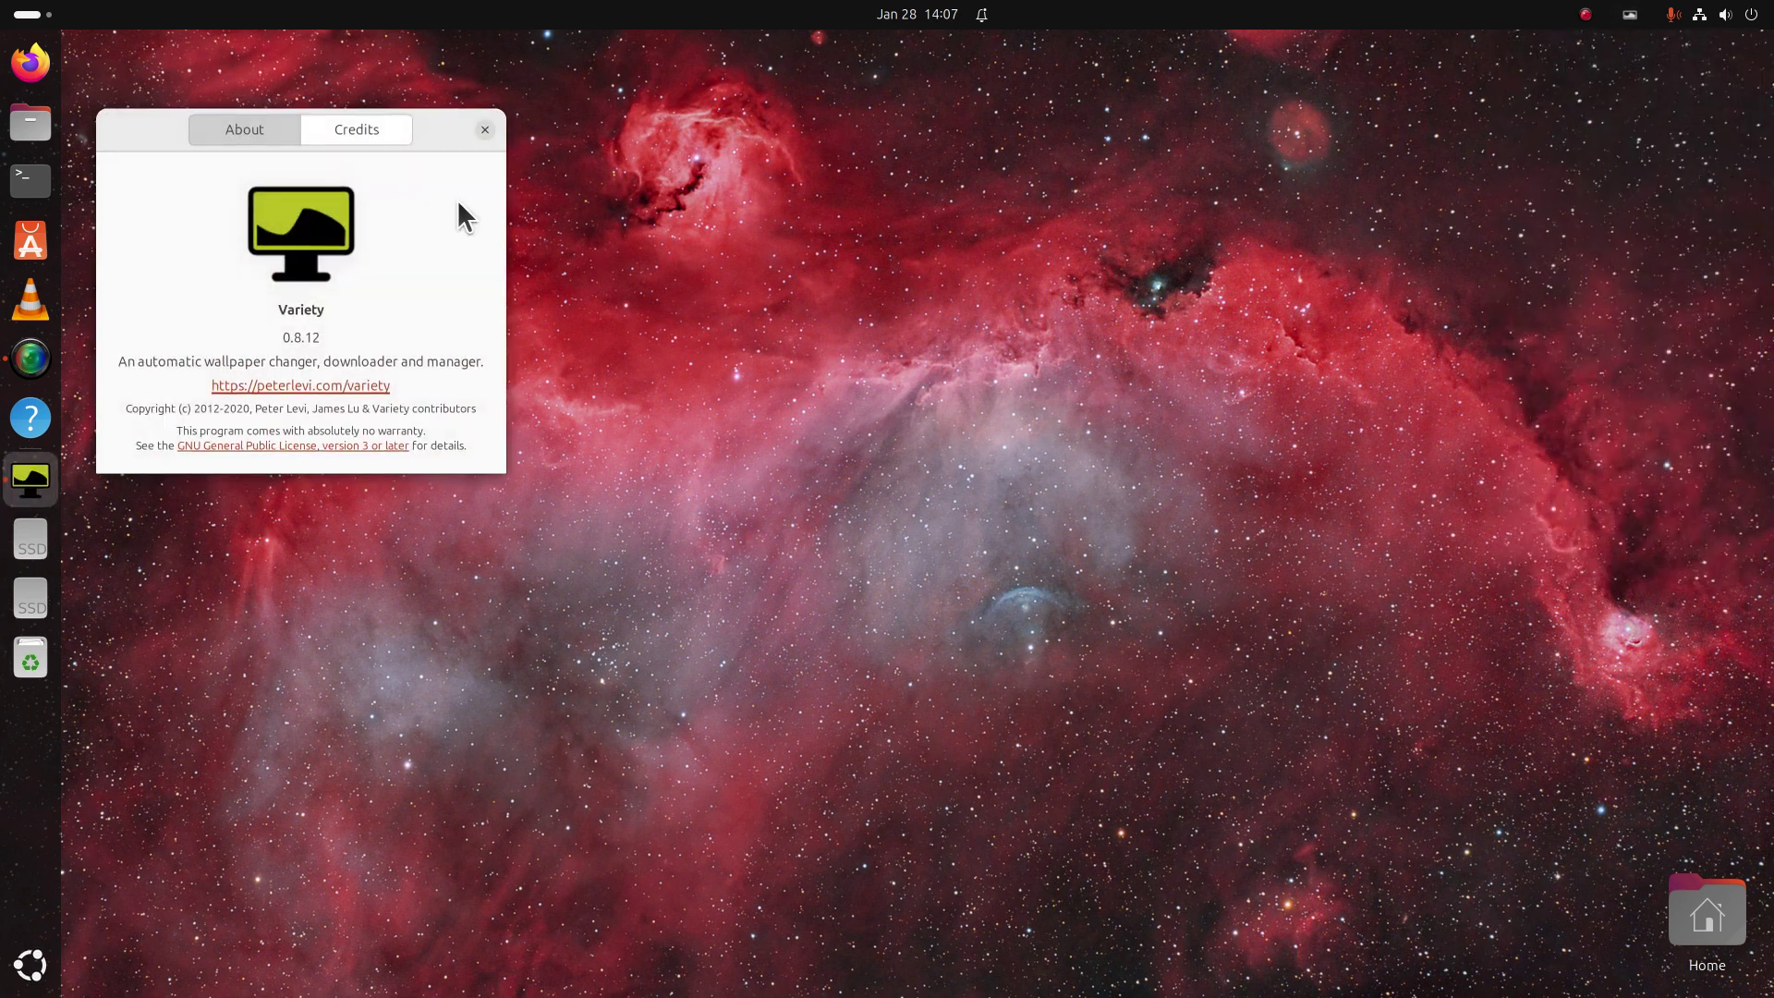
left_click_drag(440, 134, 930, 286)
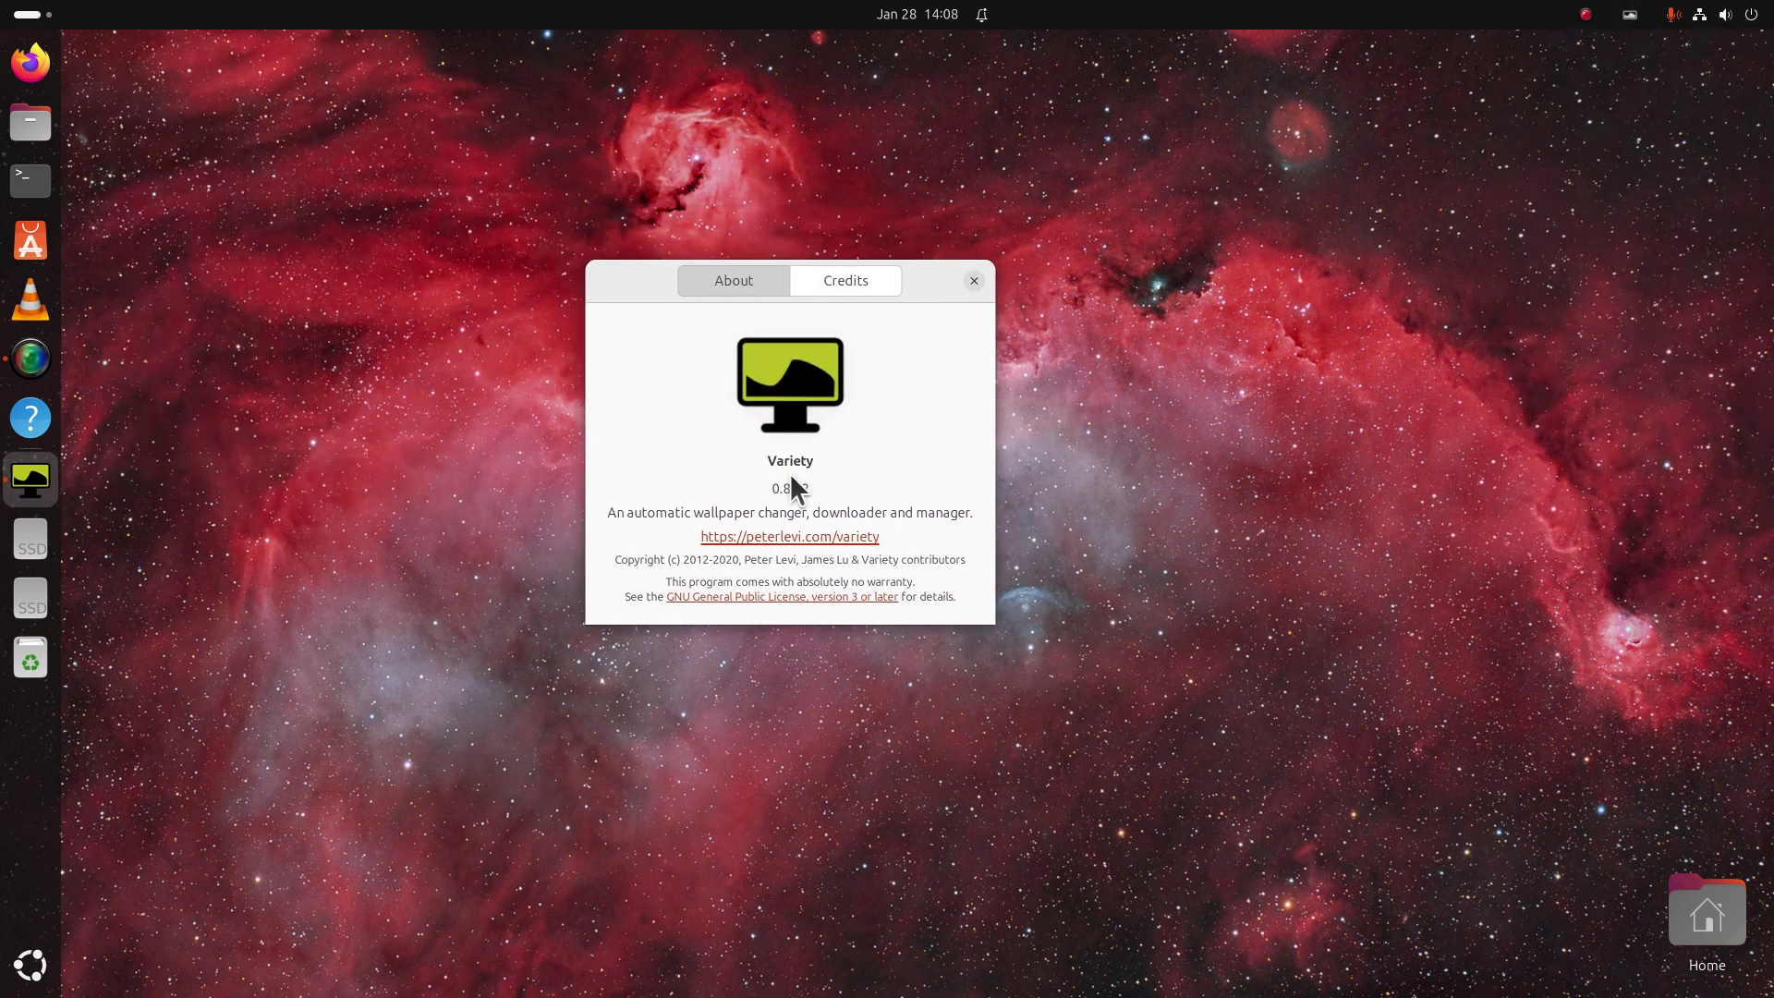
left_click_drag(763, 459, 891, 471)
left_click(973, 281)
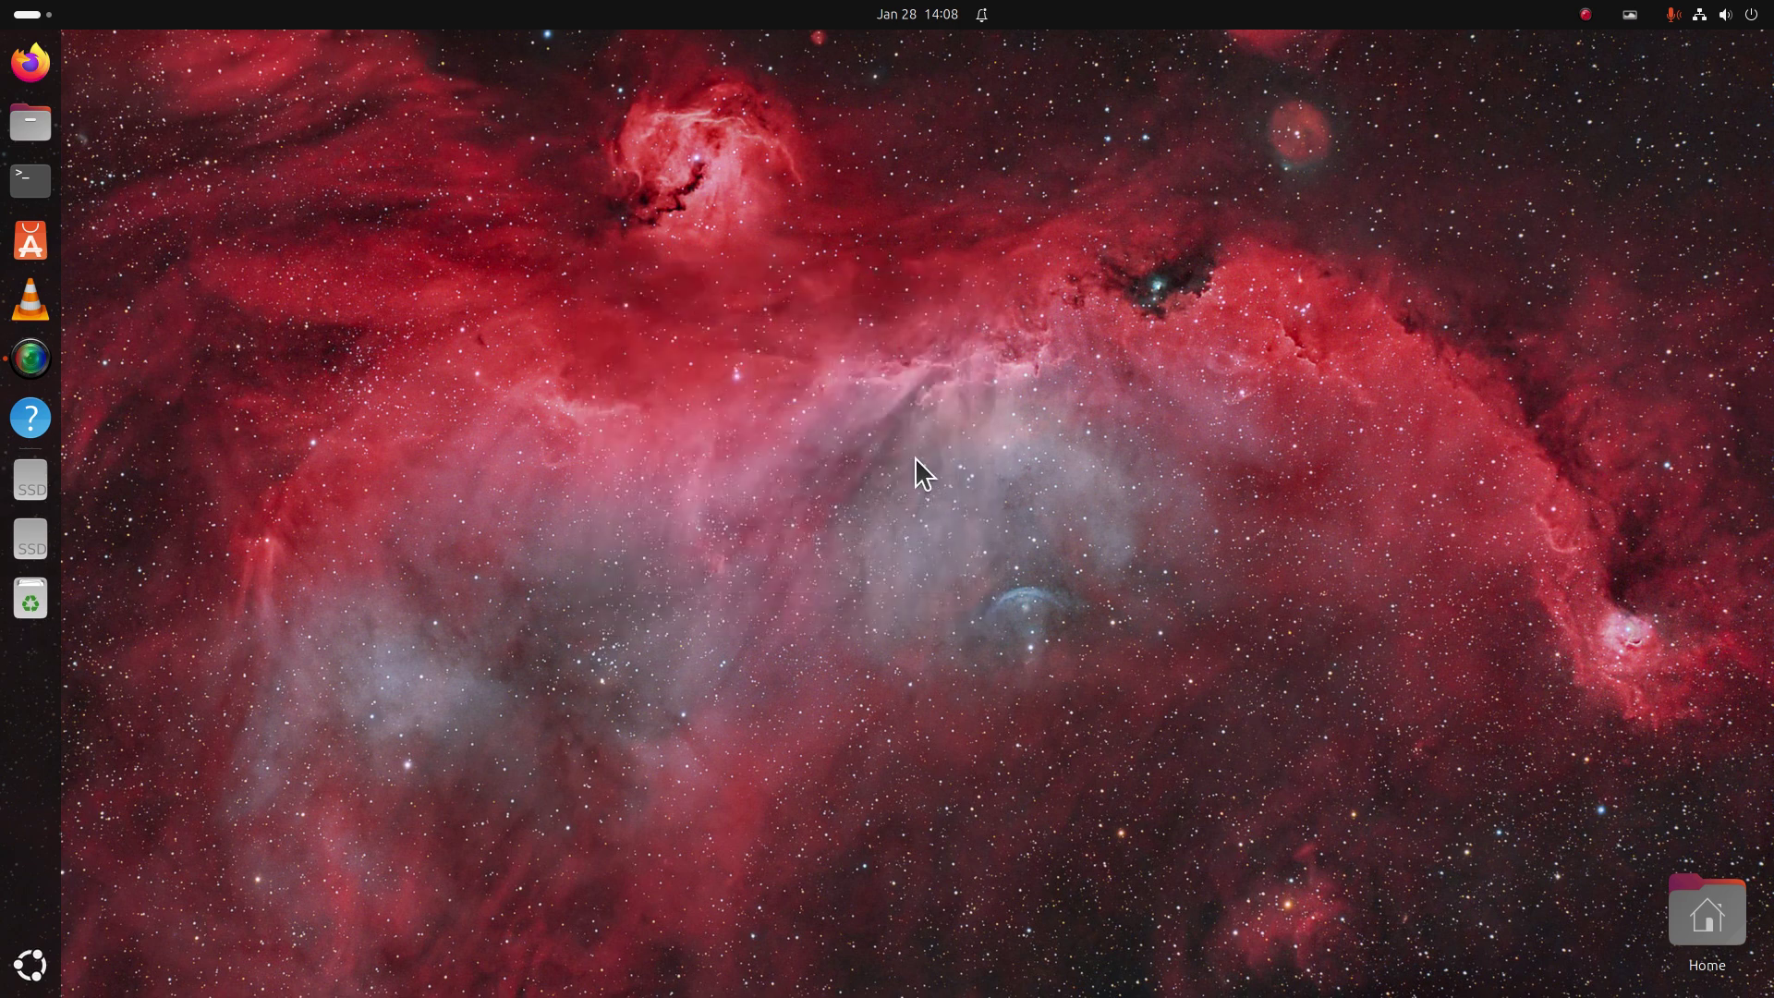
Step: Open Variety's preferences, look at the tips and tricks, and return to the general settings
left_click(1631, 16)
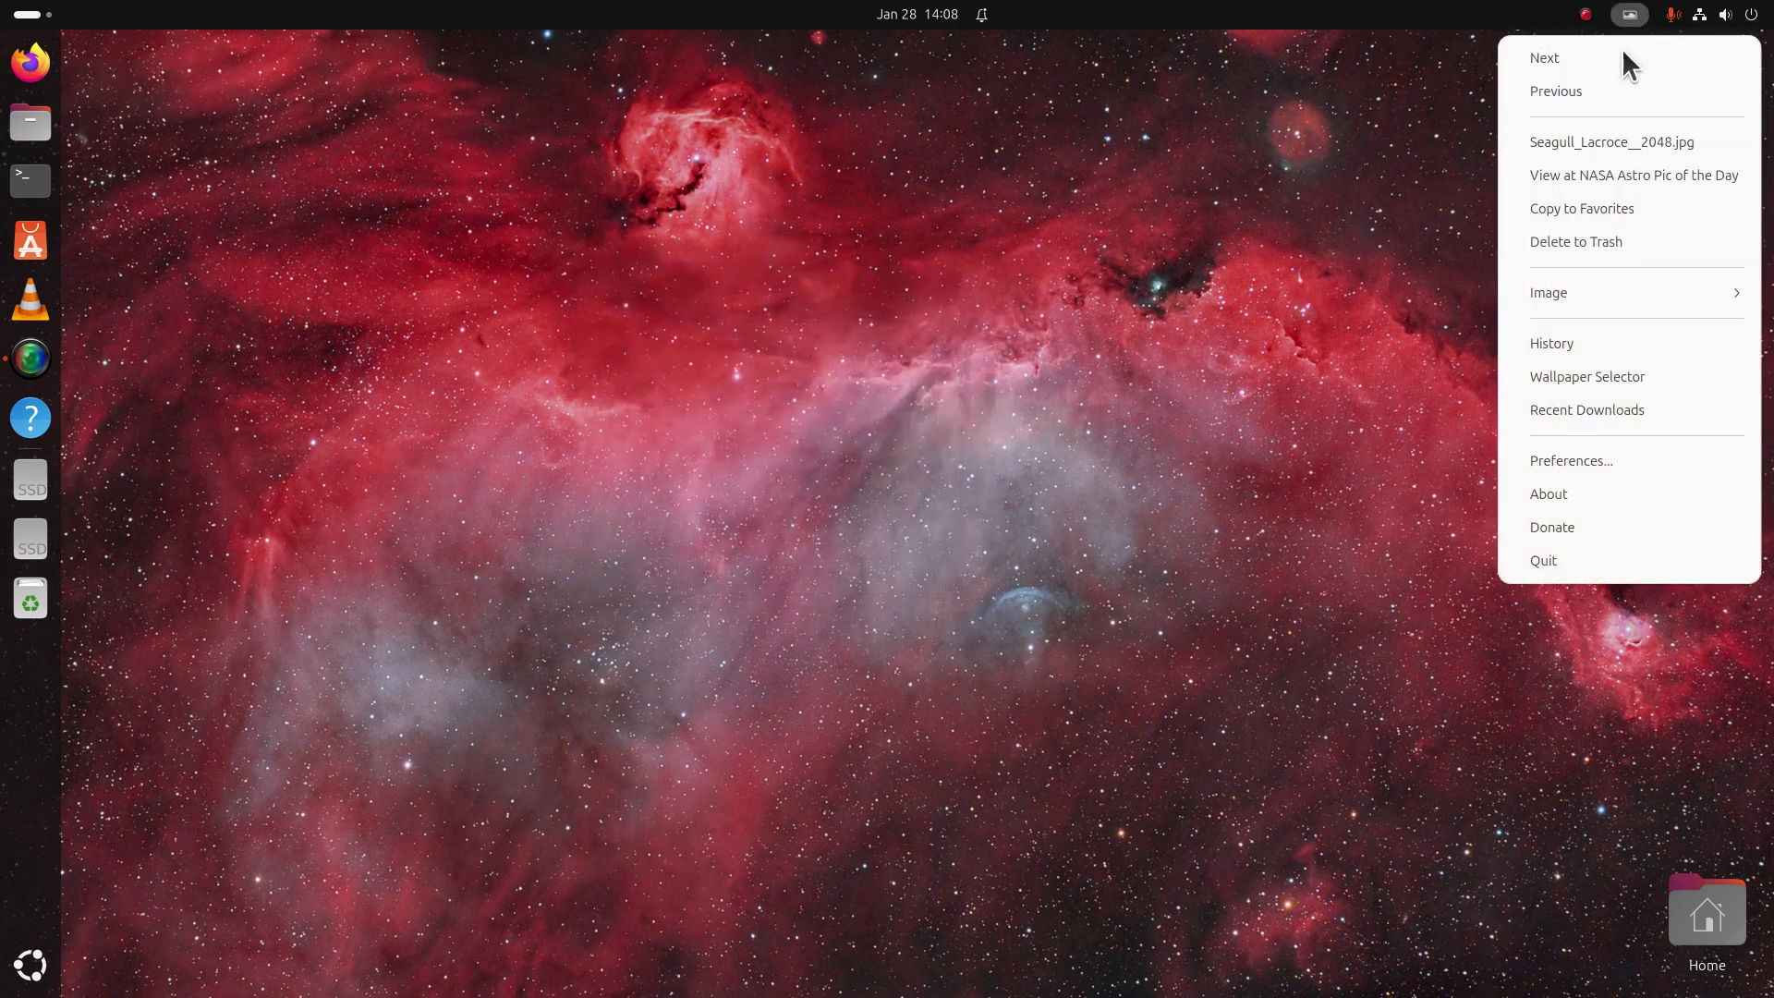
left_click(1583, 460)
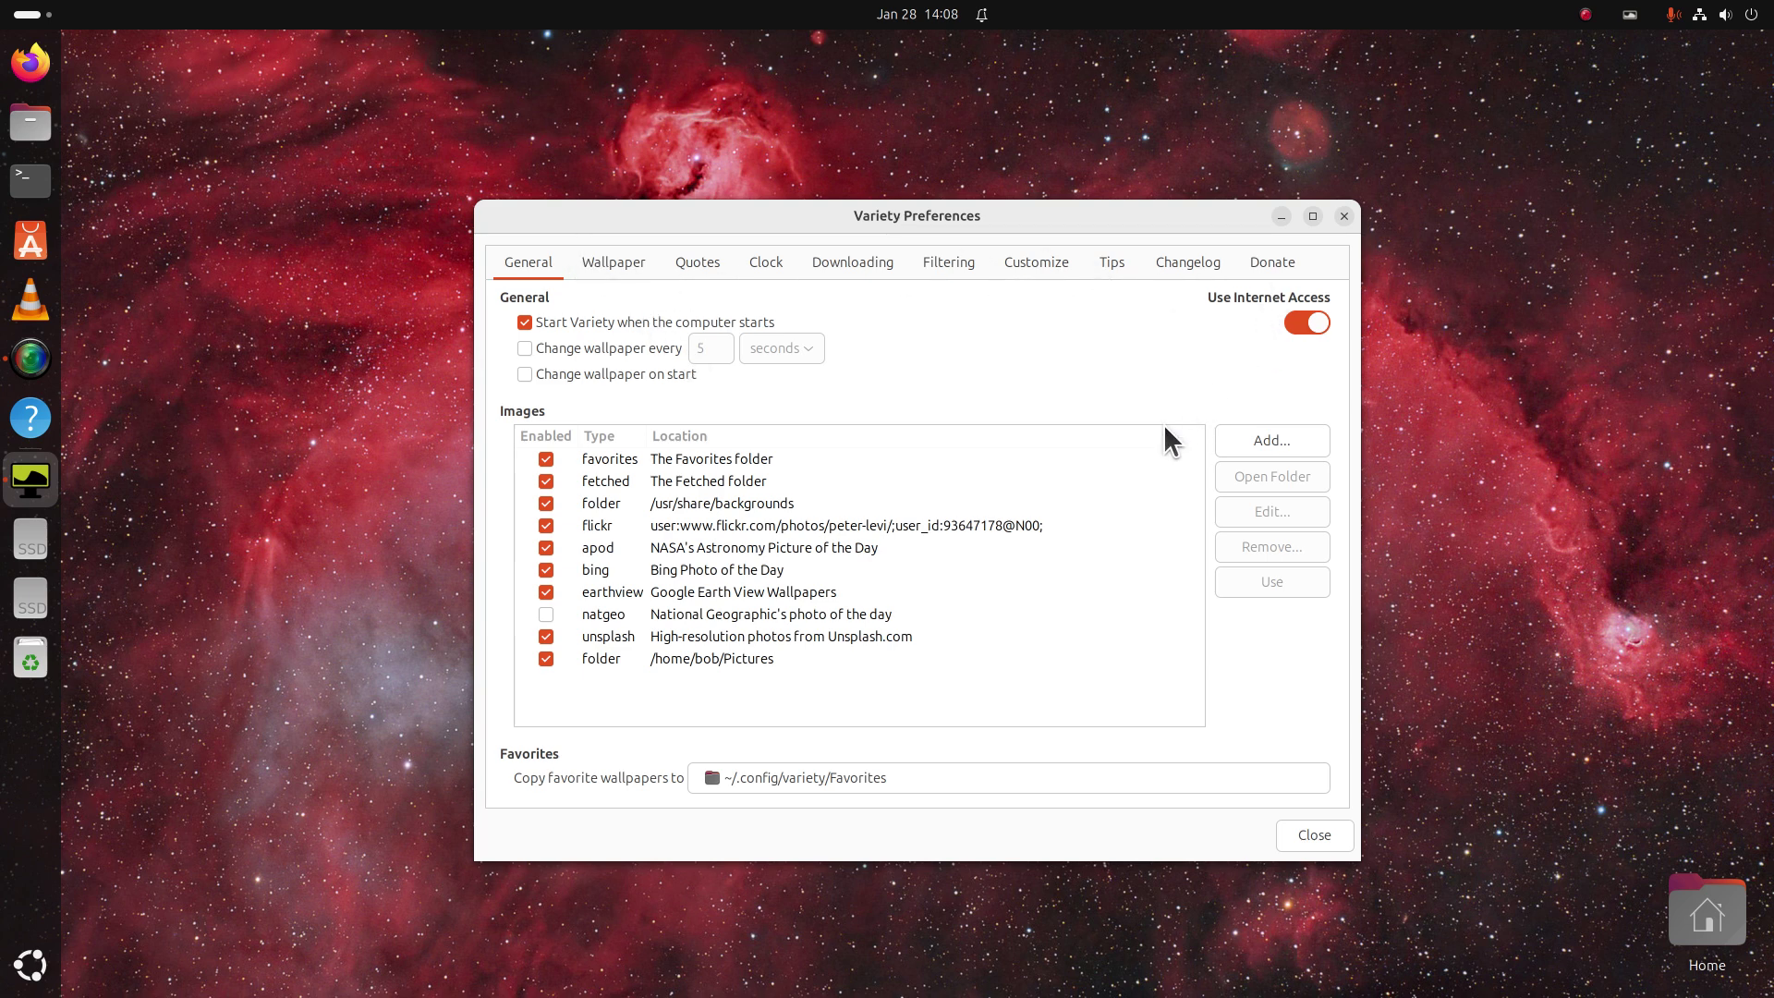
left_click(1113, 269)
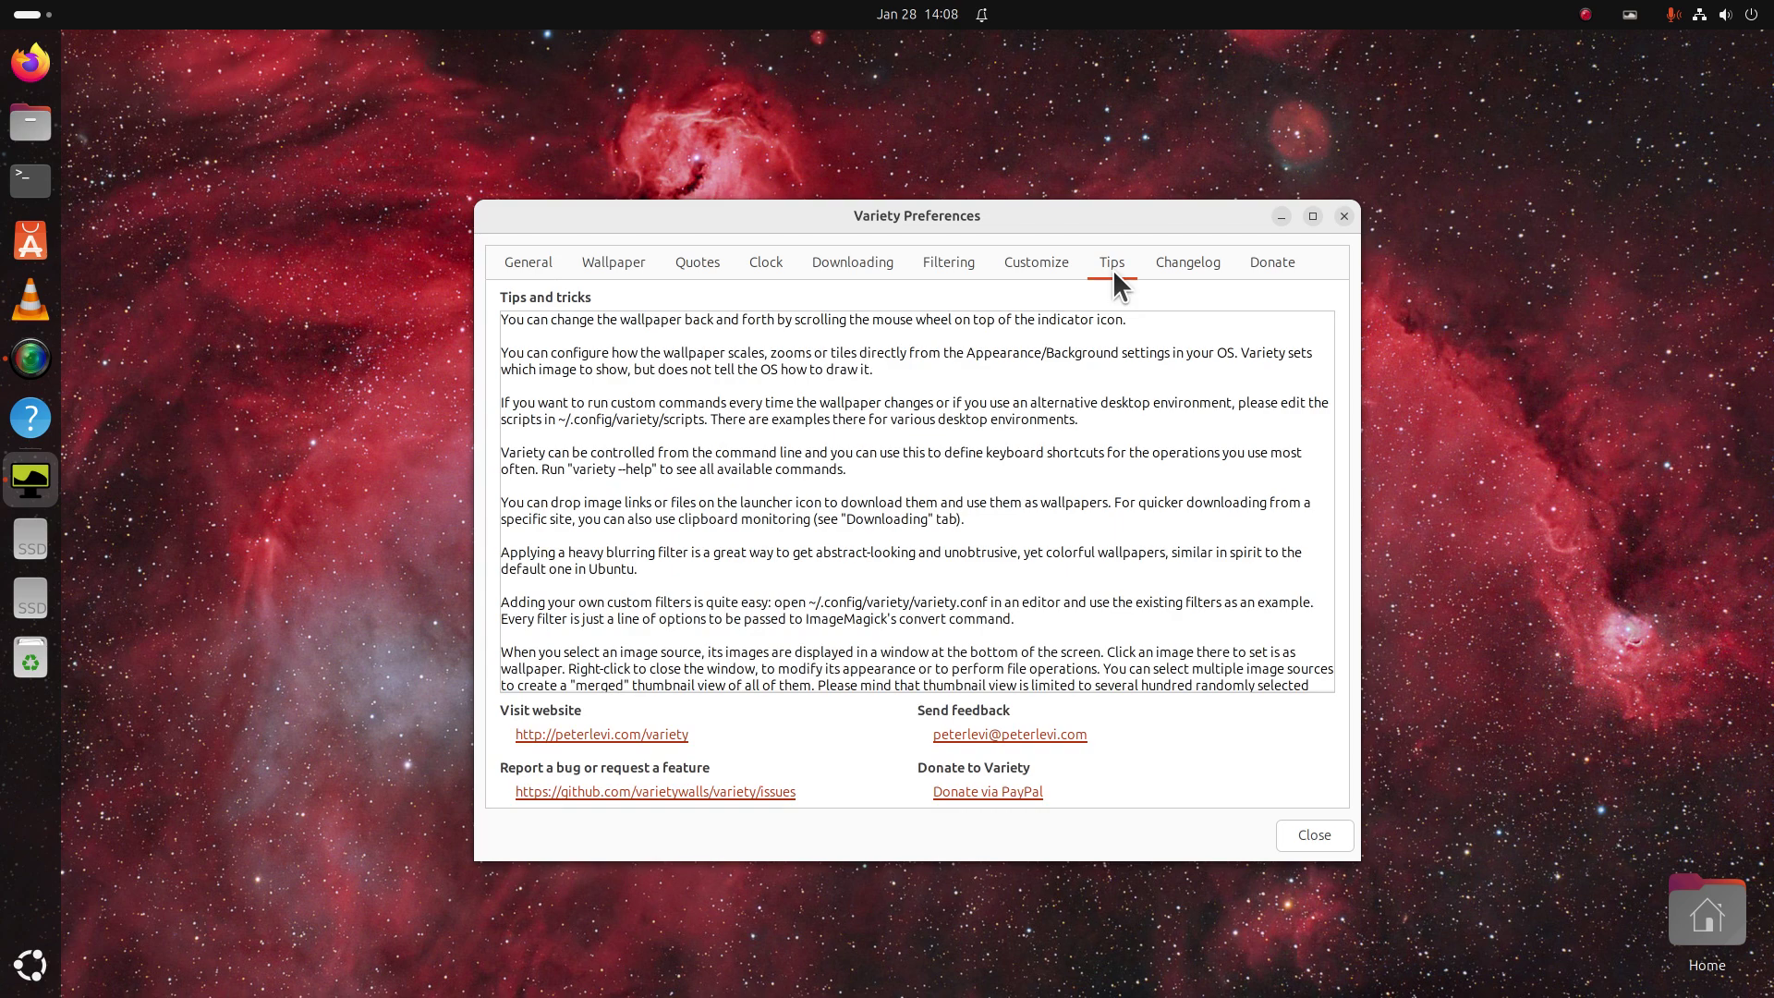
left_click(510, 259)
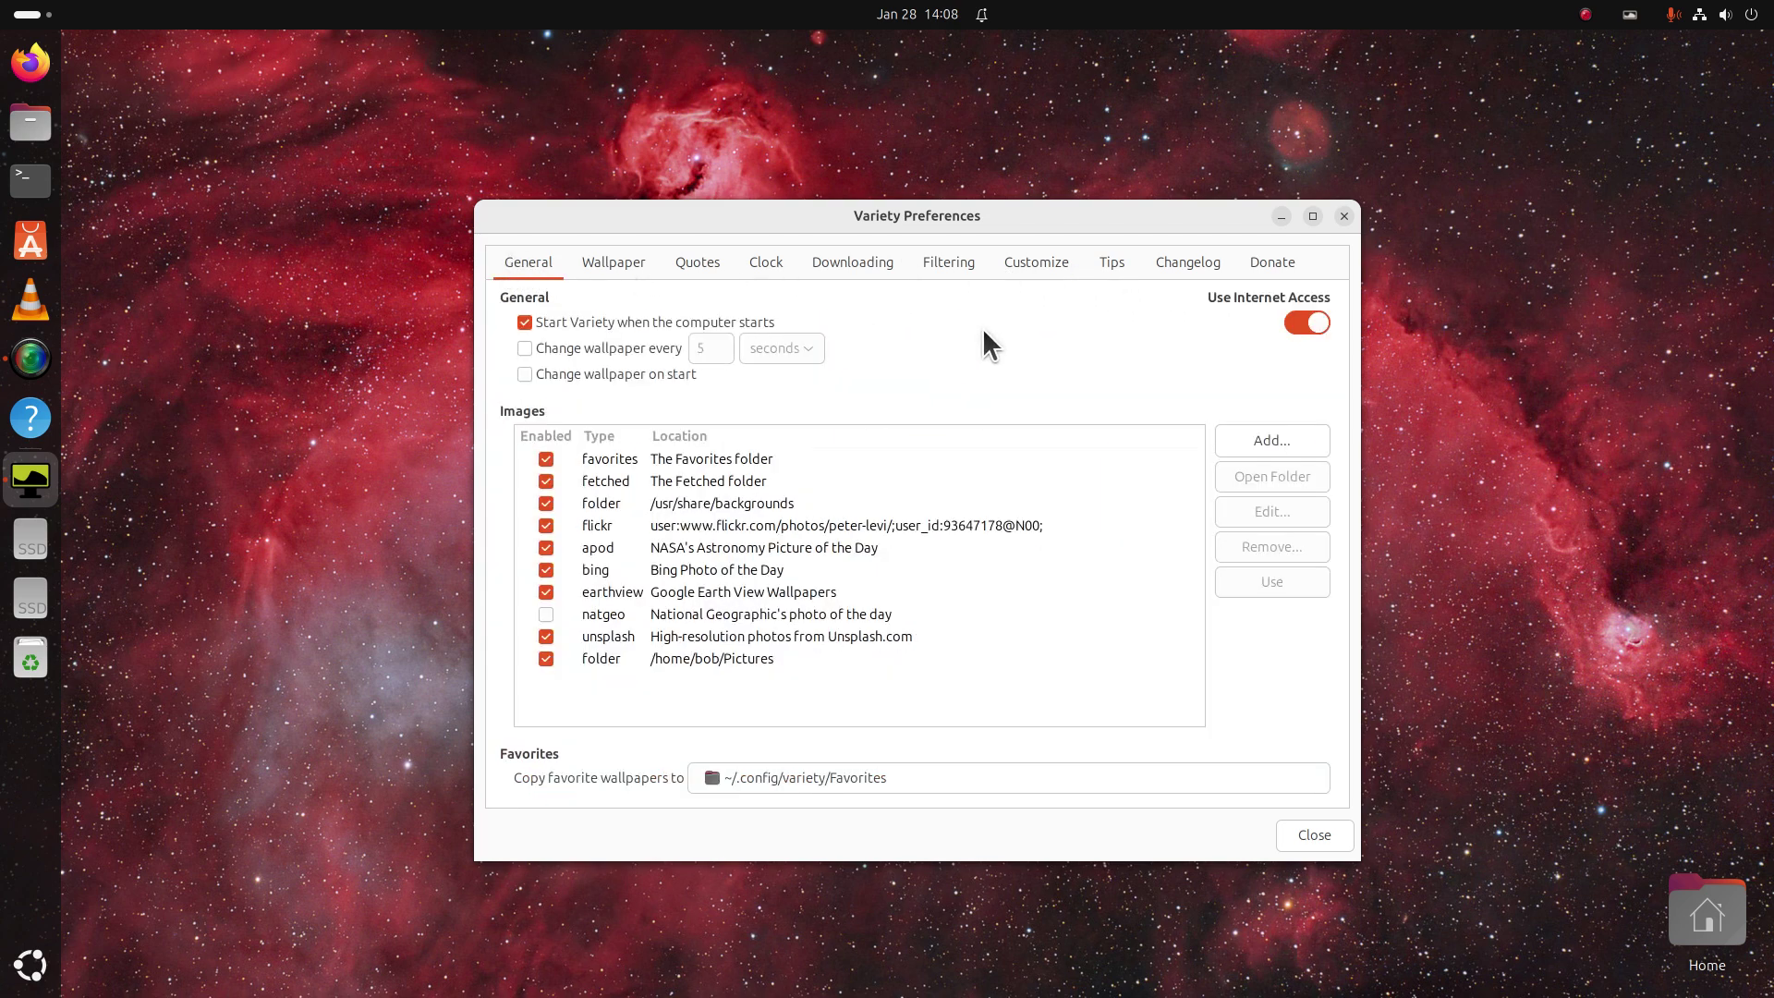
Step: Switch the desktop to a different wallpaper through Variety's indicator and move the preferences window slightly up and to the left
middle_click(1631, 15)
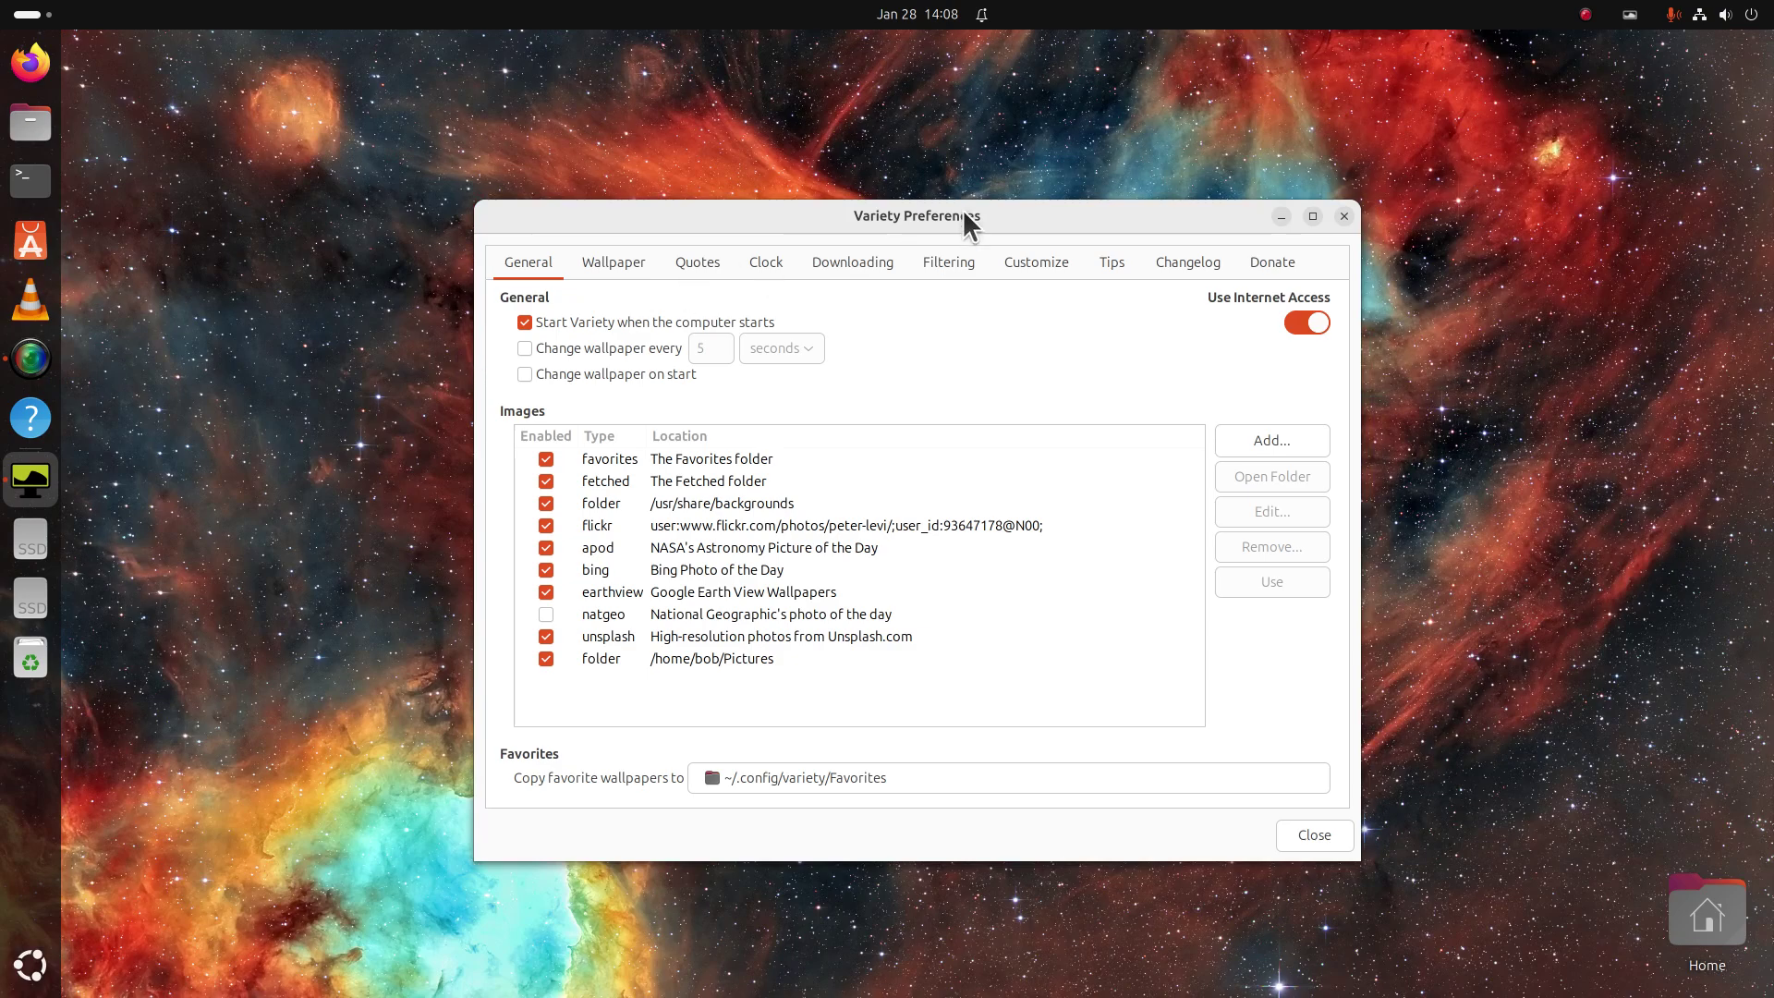
left_click_drag(982, 215, 894, 183)
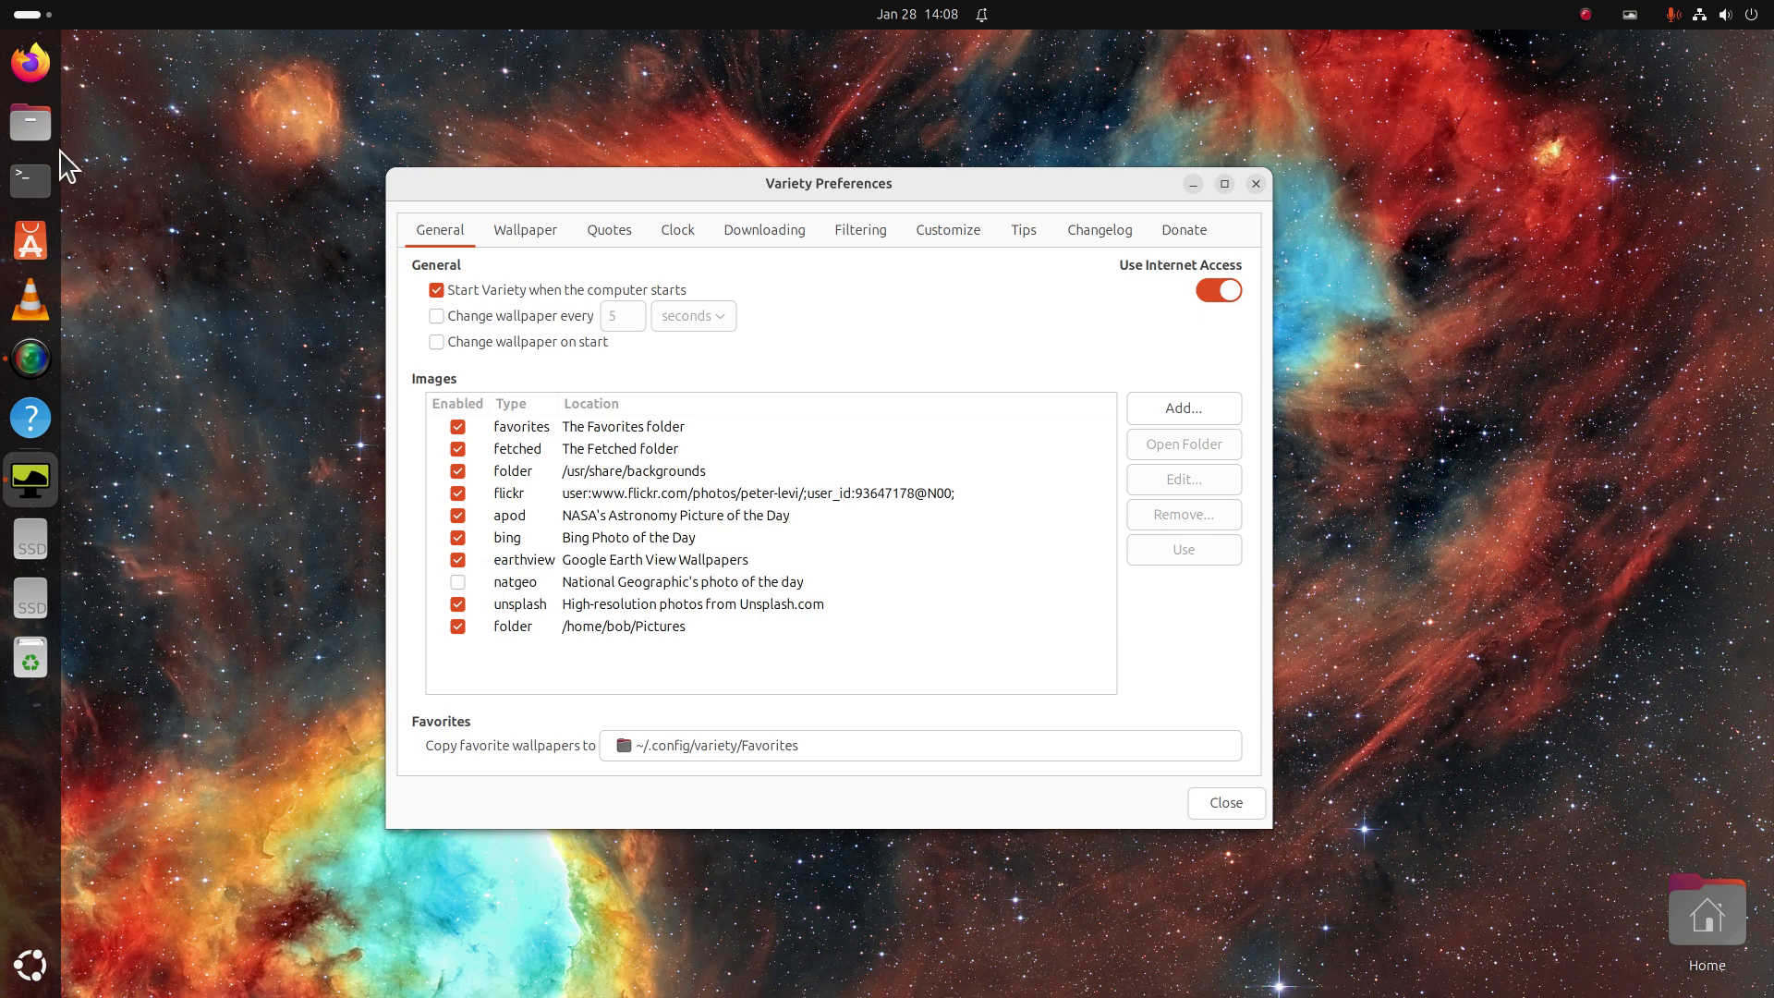
Step: Look through the images in the Pictures folder in Files and close the file manager
left_click(31, 121)
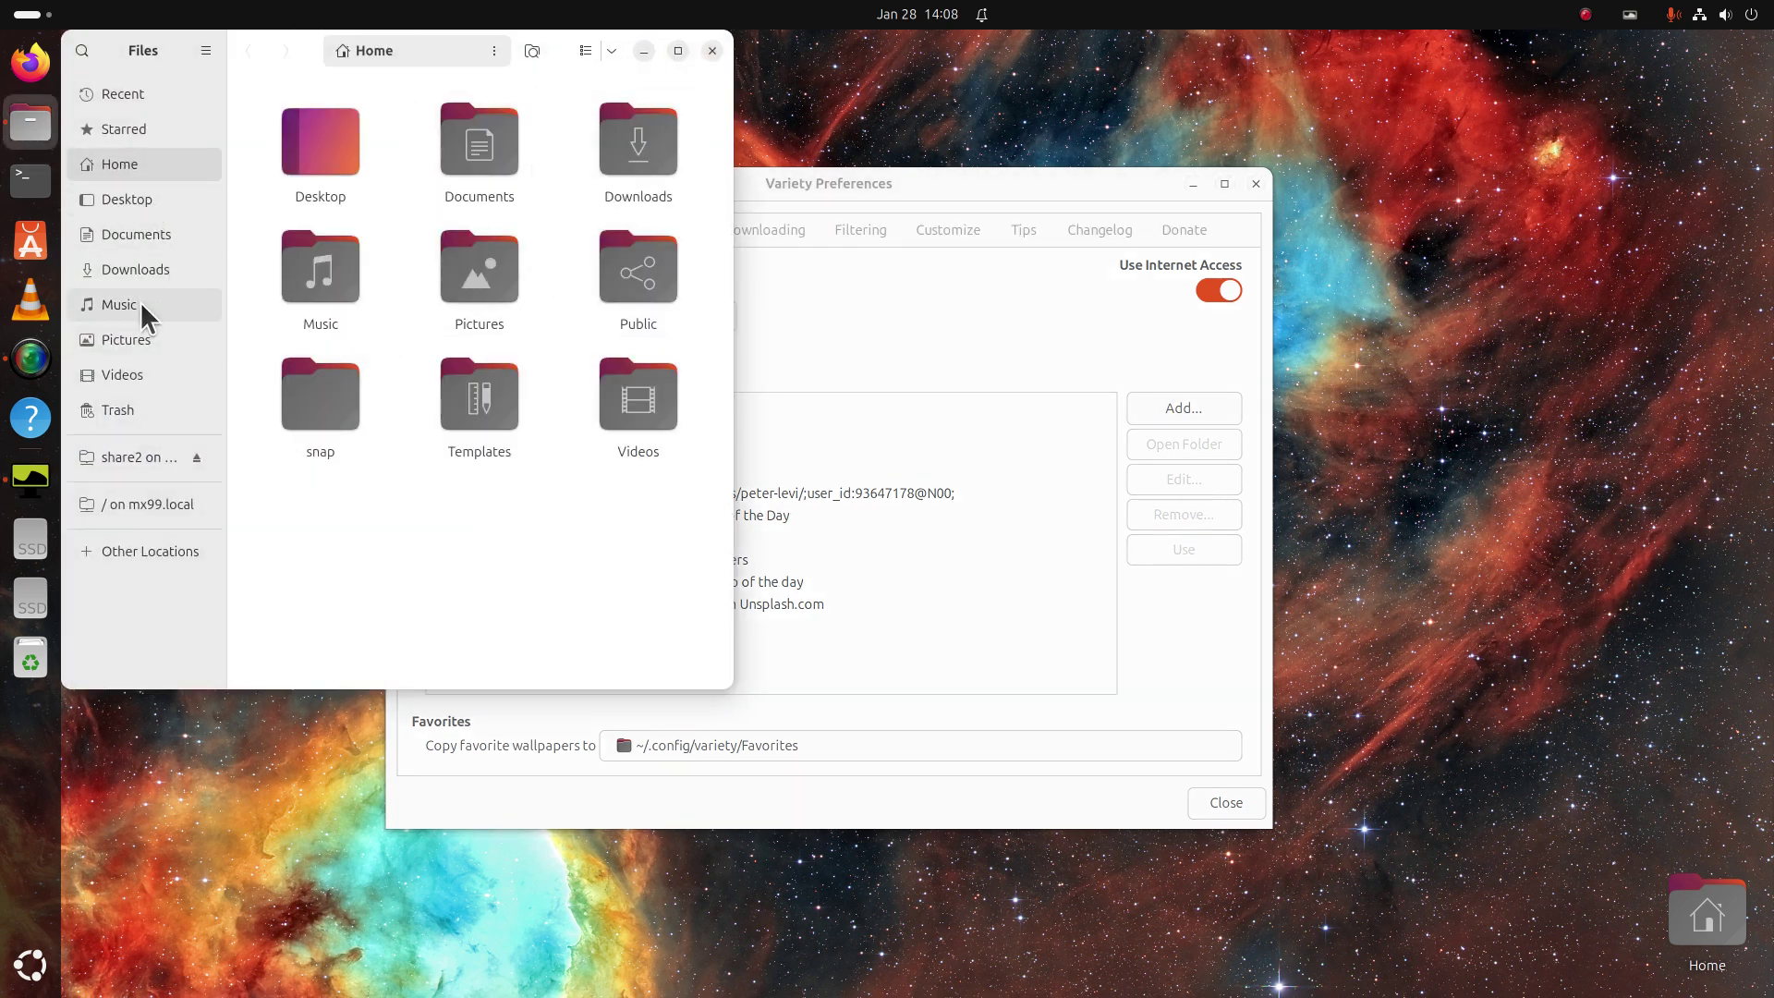
left_click(138, 352)
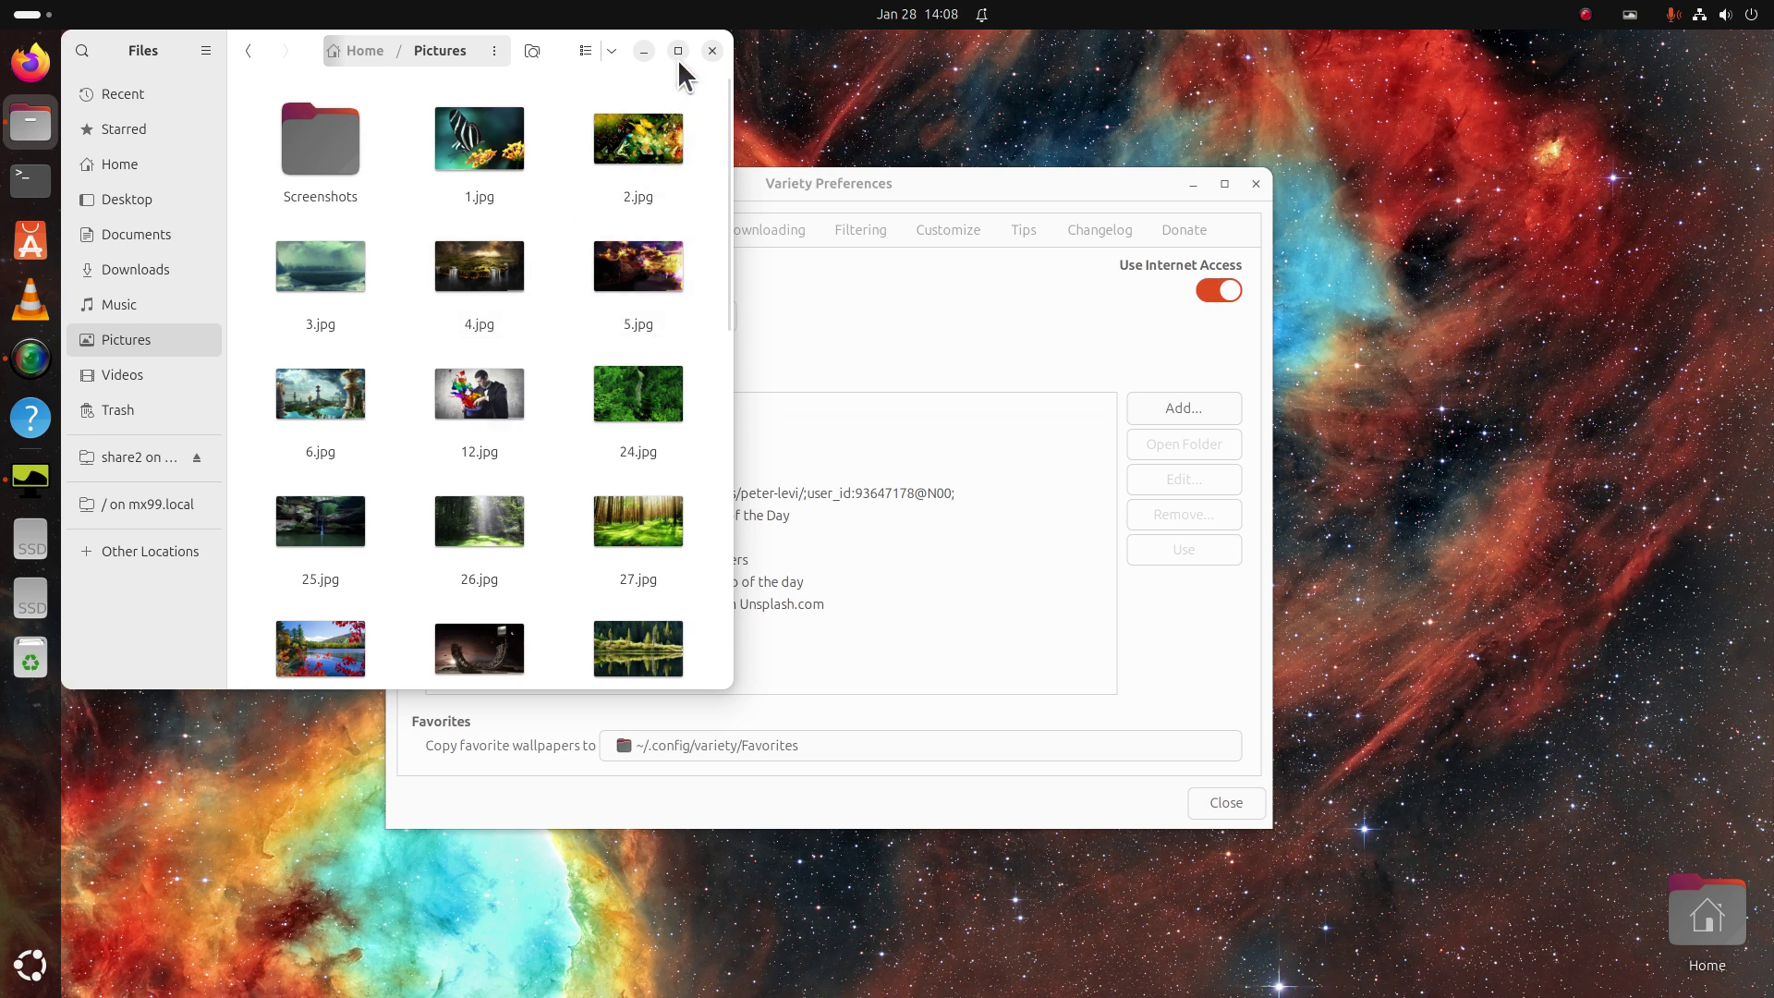
left_click(712, 50)
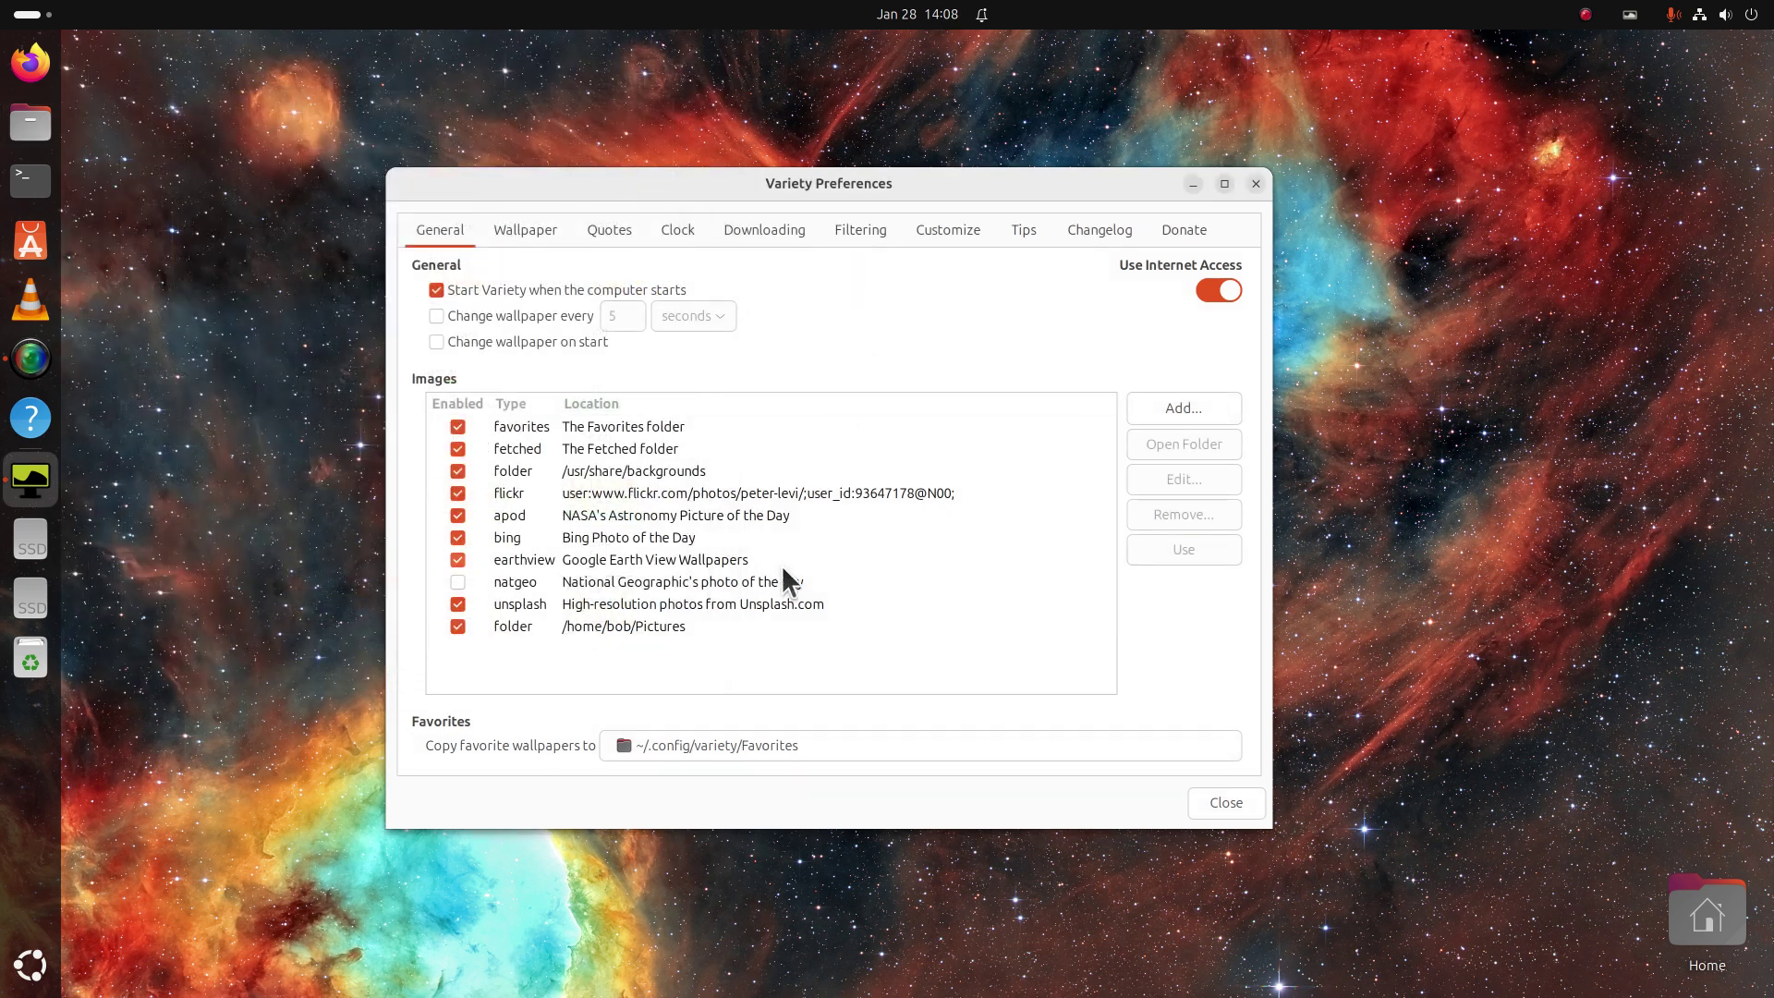
Step: Remove the home Pictures folder from Variety's list of image sources
left_click(597, 627)
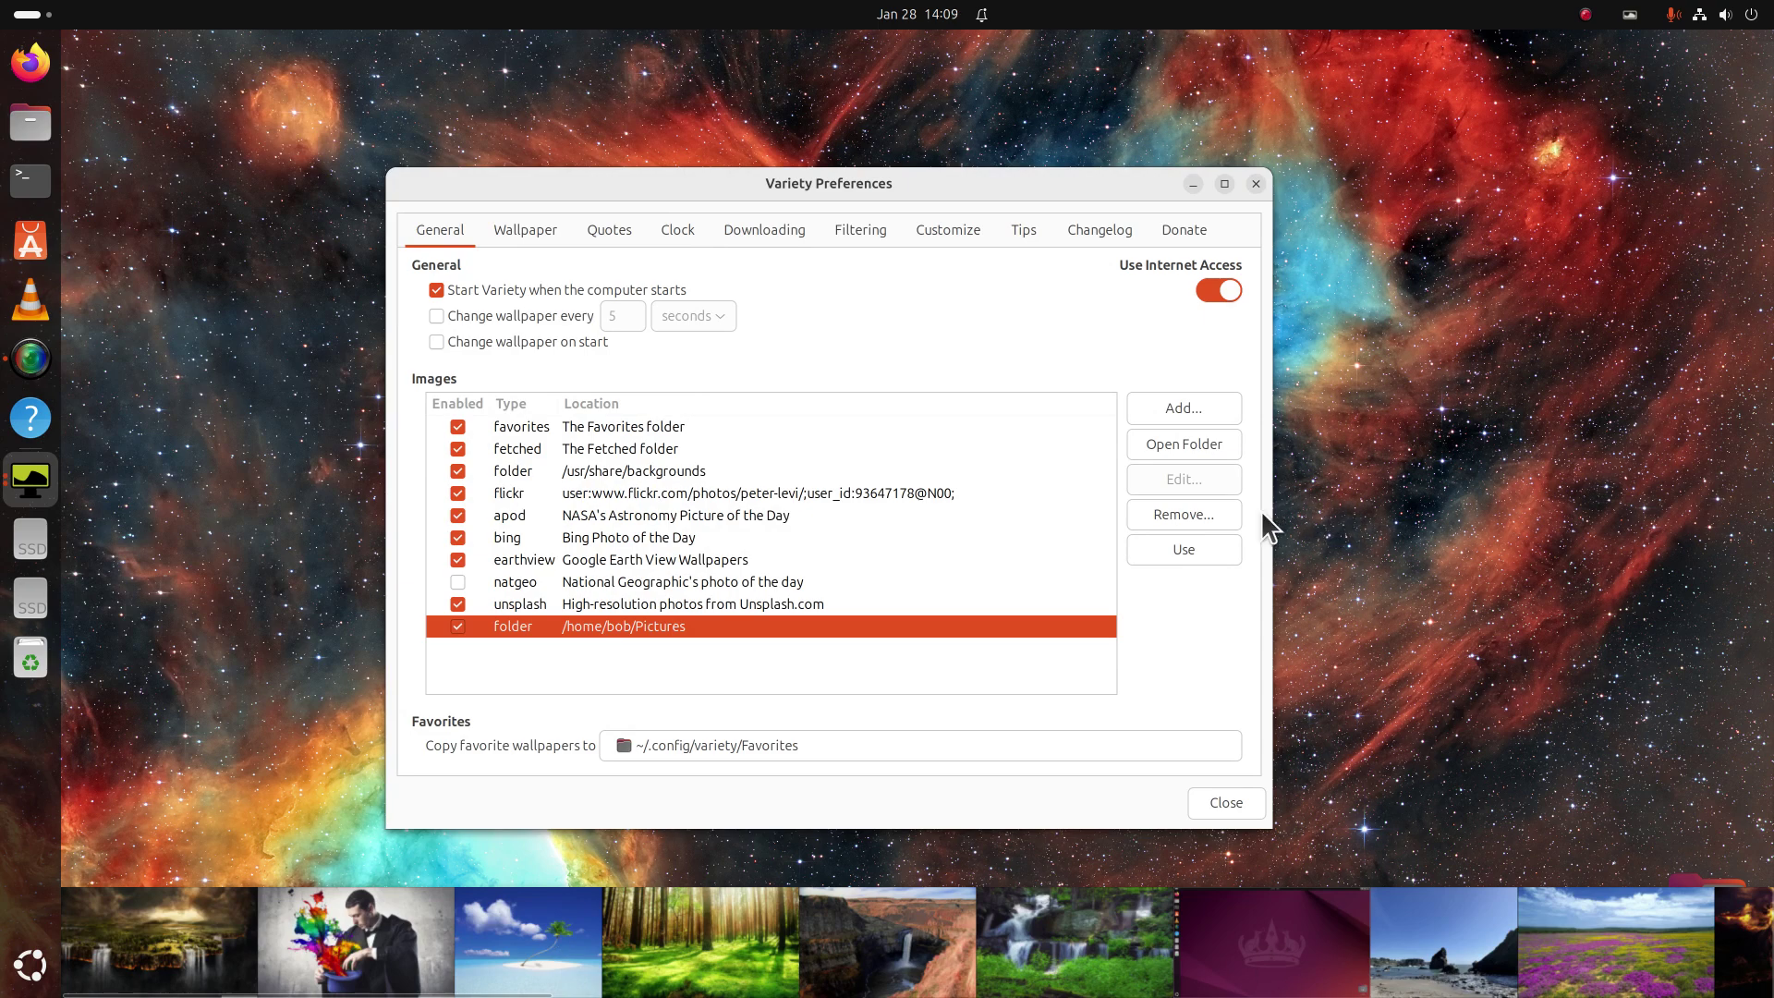
left_click(1201, 511)
left_click(1287, 547)
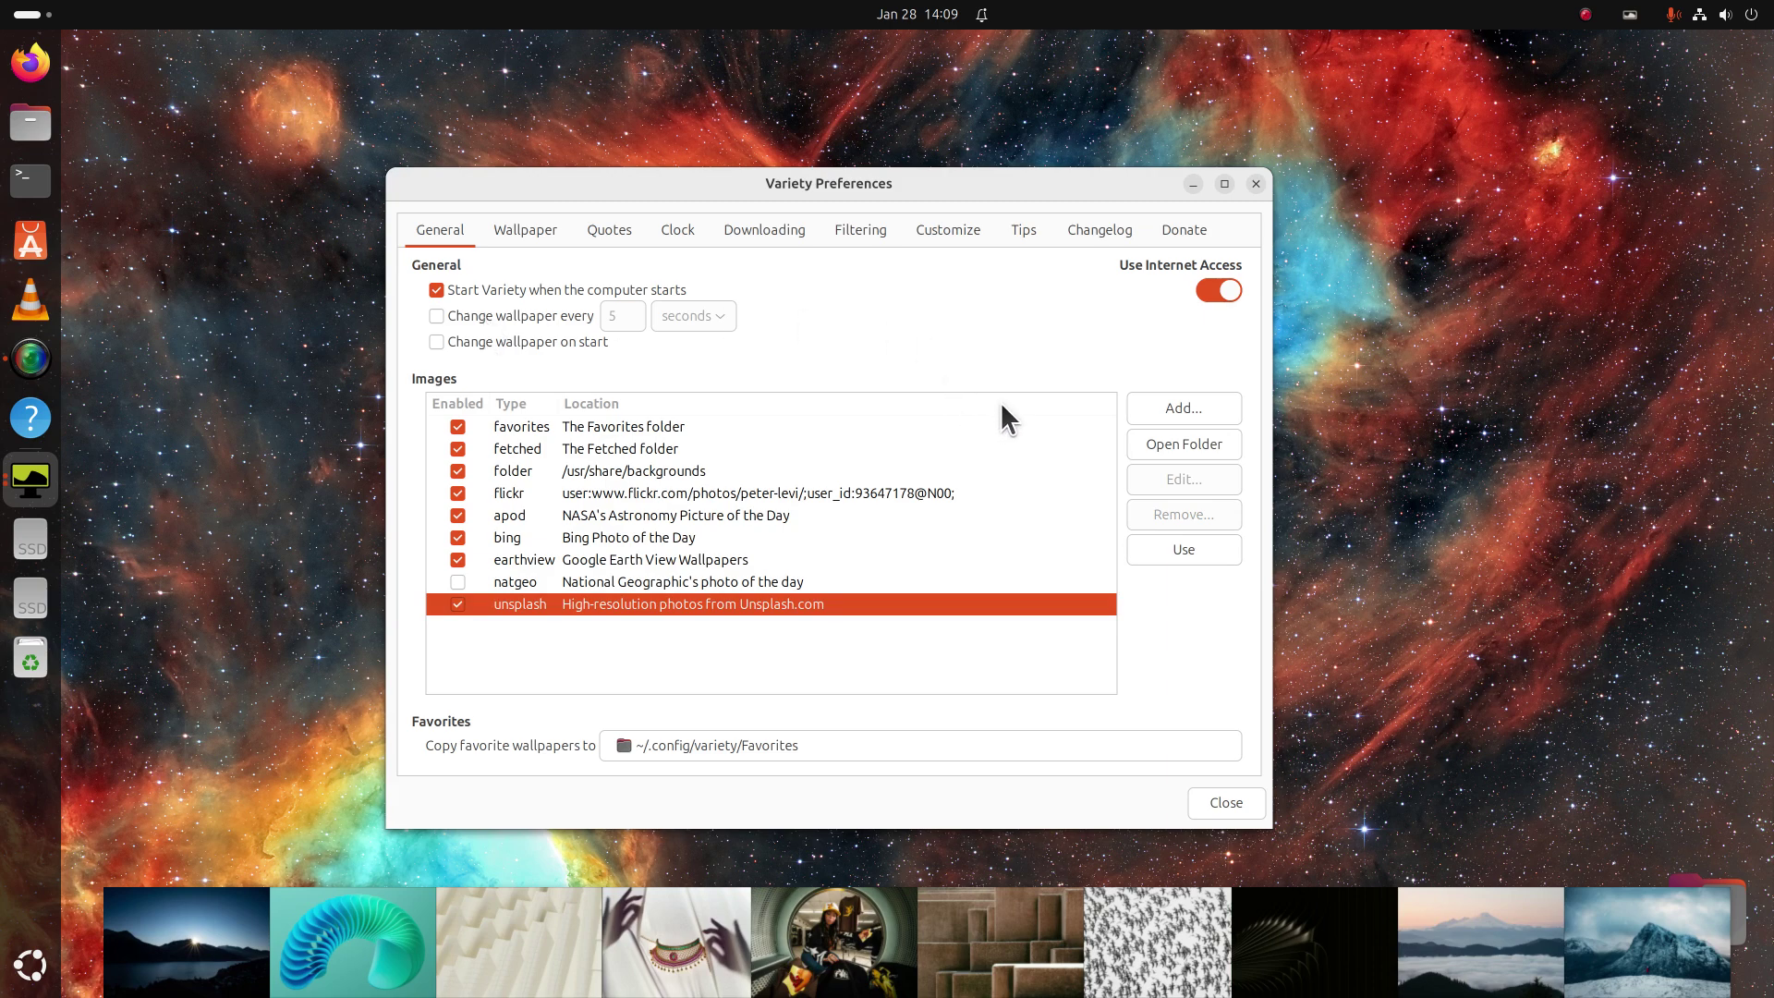
Step: Add the home Pictures folder to Variety's list of image sources
left_click(1201, 407)
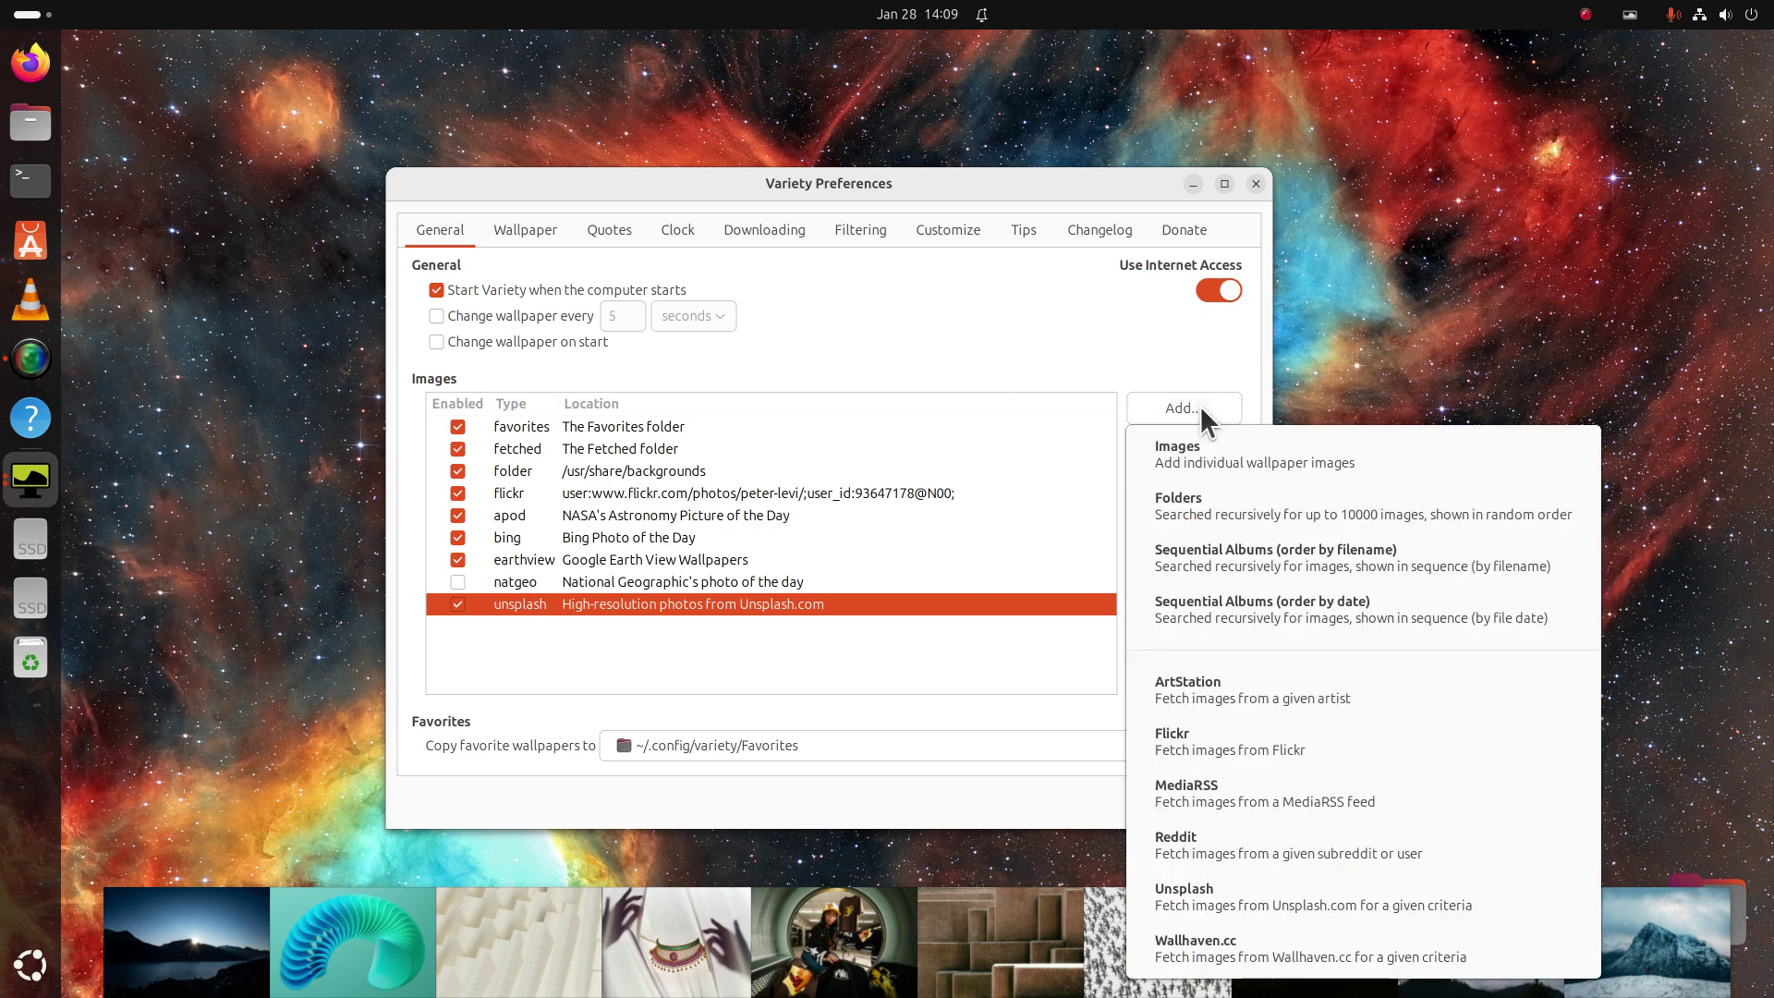
left_click(1222, 514)
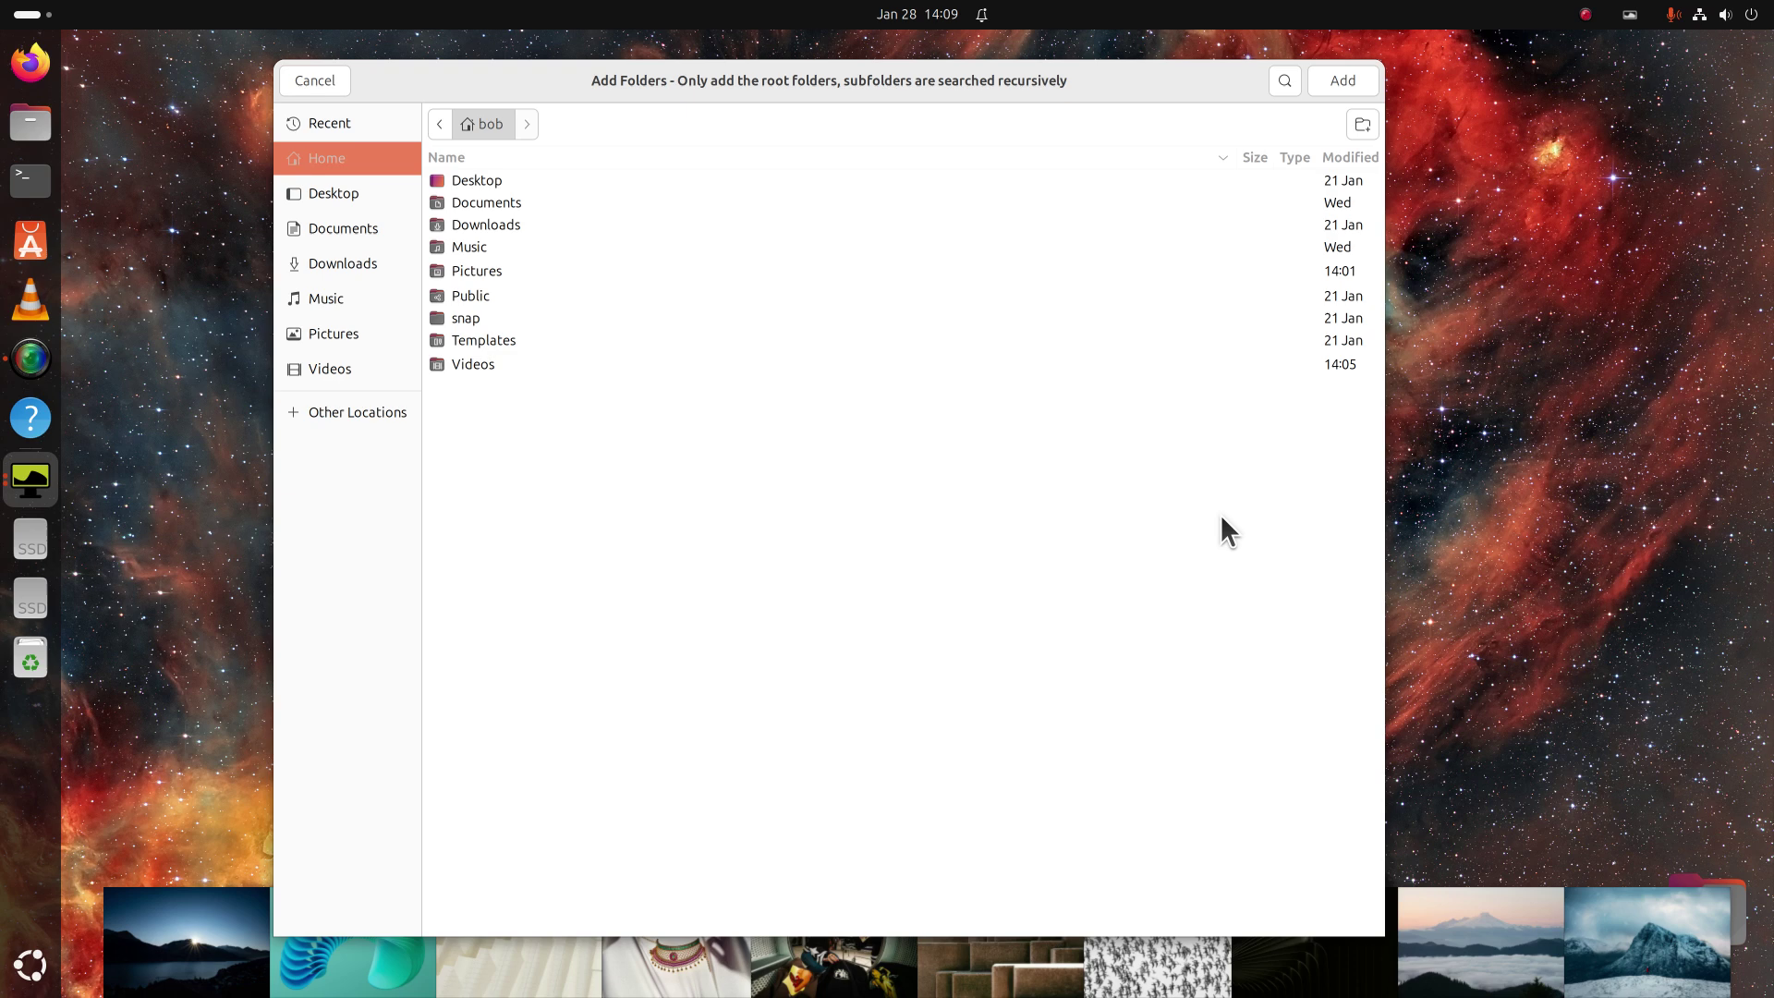
left_click(325, 336)
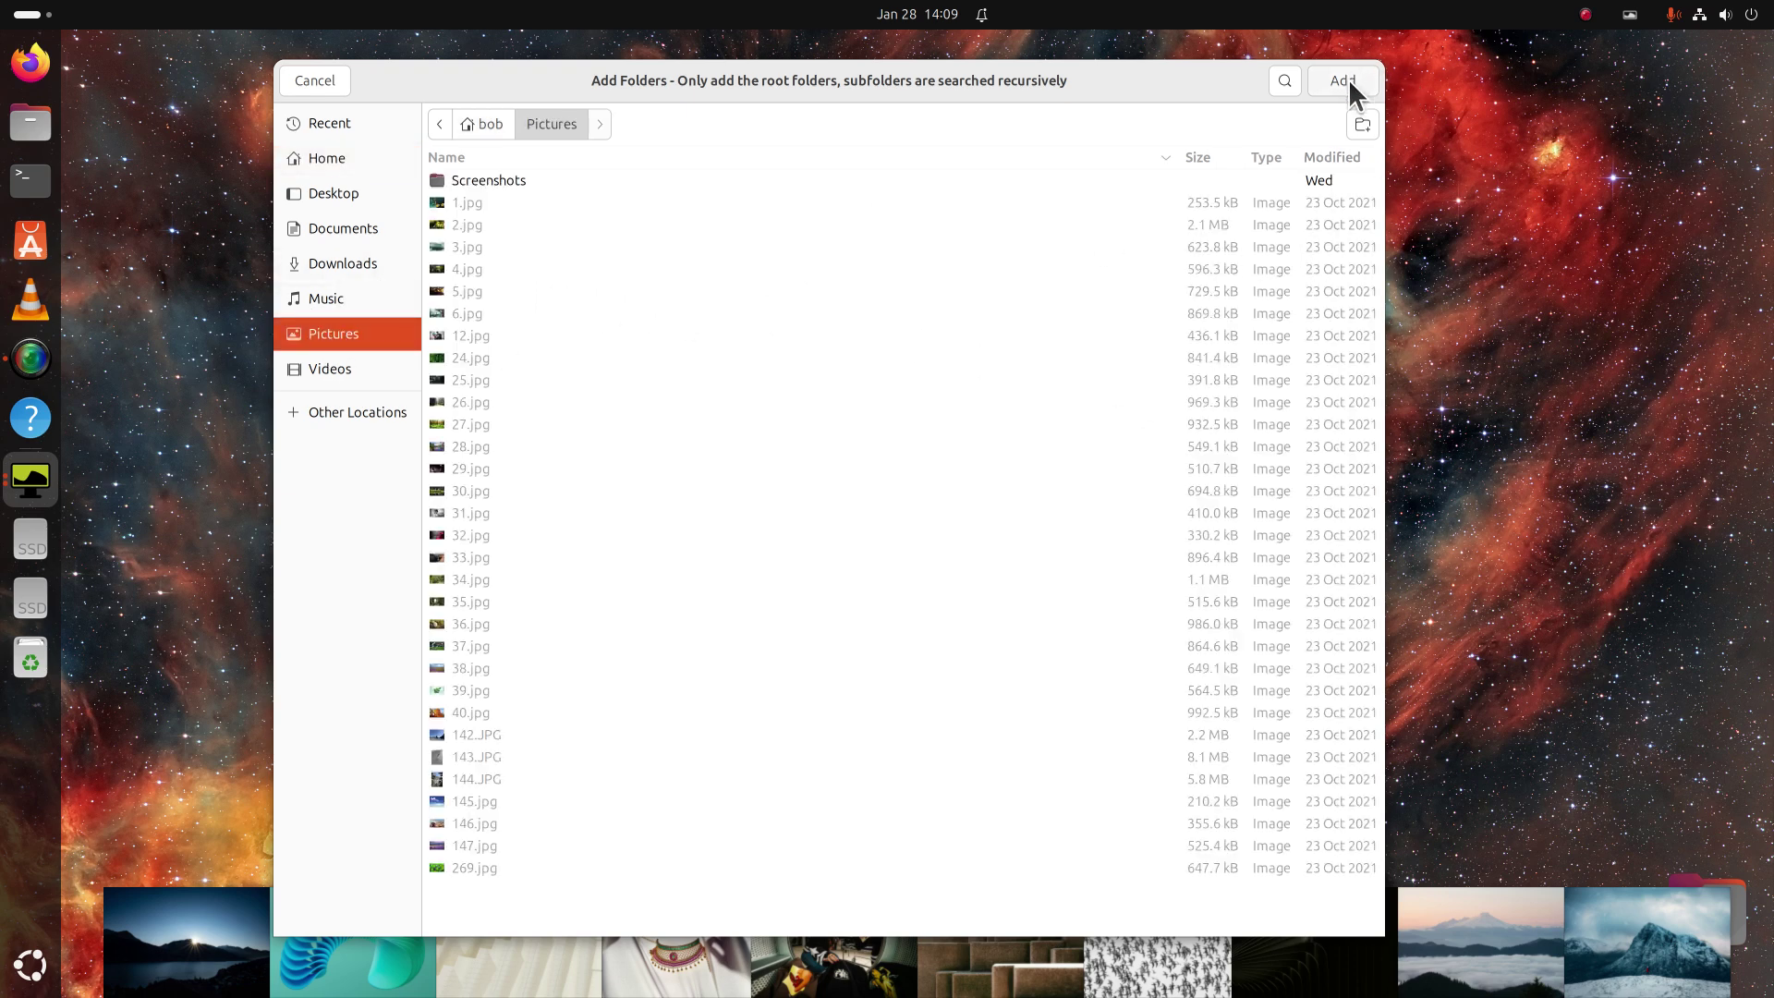
left_click(1348, 79)
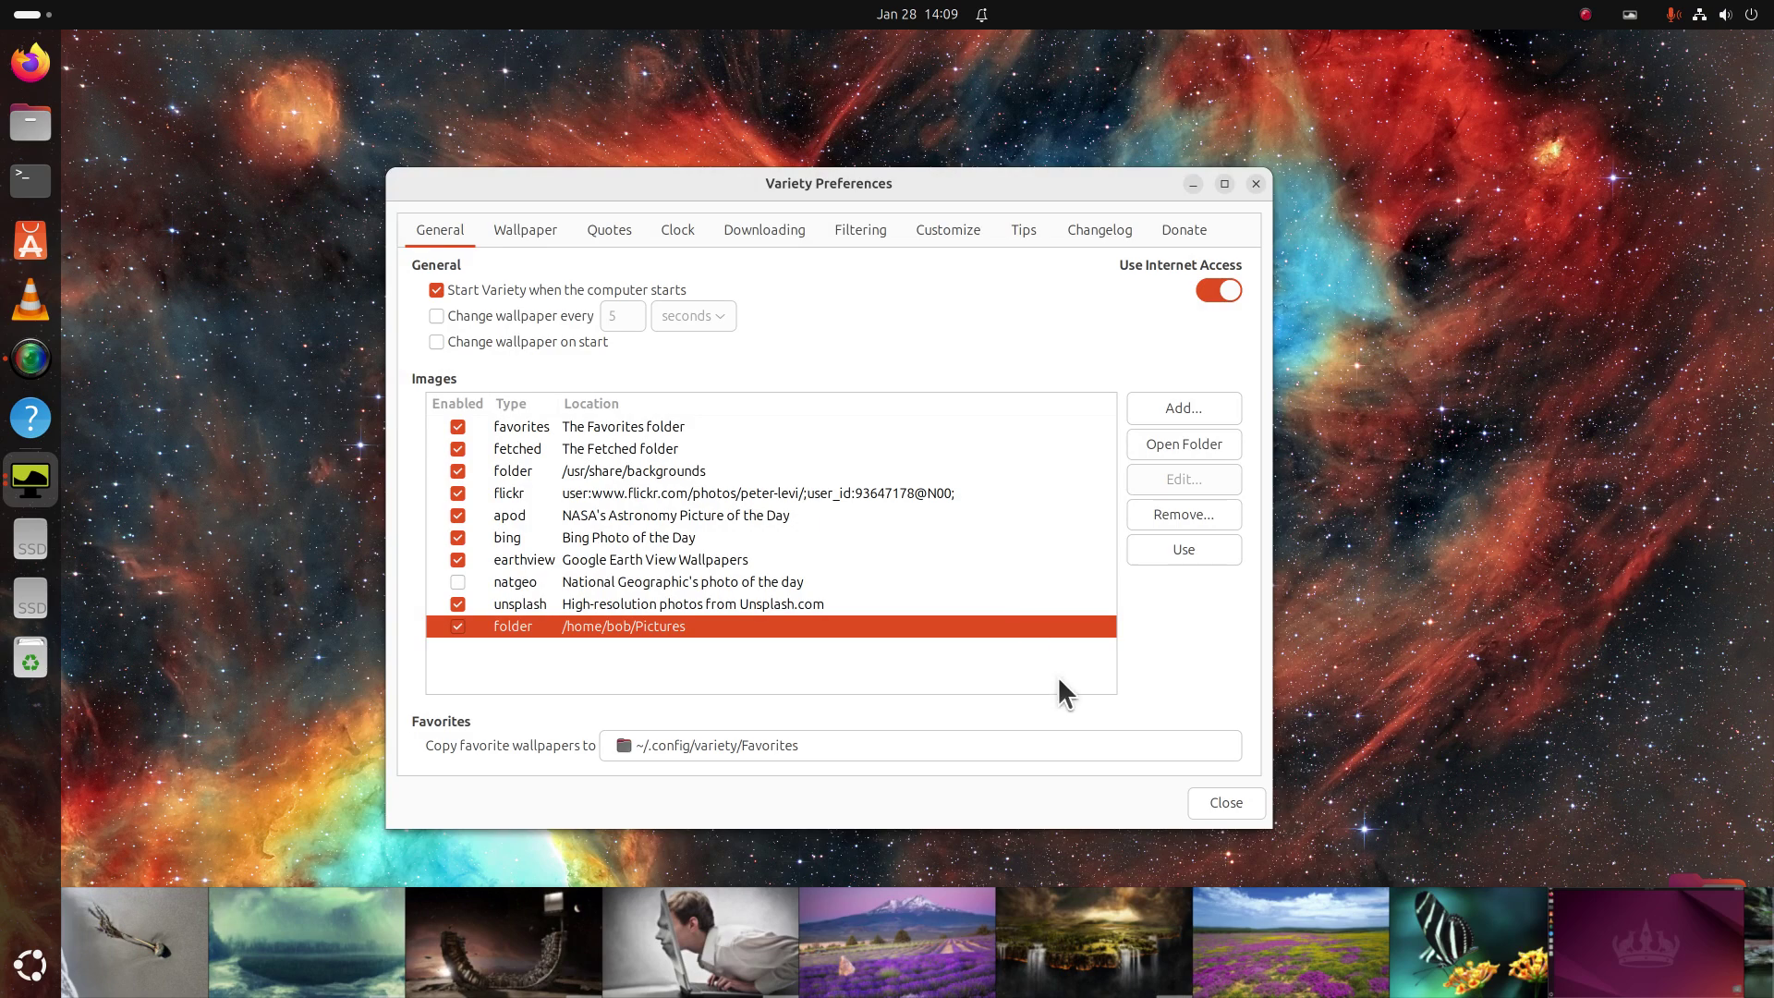
Step: Browse the Pictures folder's thumbnails, apply the coastal pine wallpaper, and replace it with the orange autumn tree
scroll(1460, 971, "down", 5)
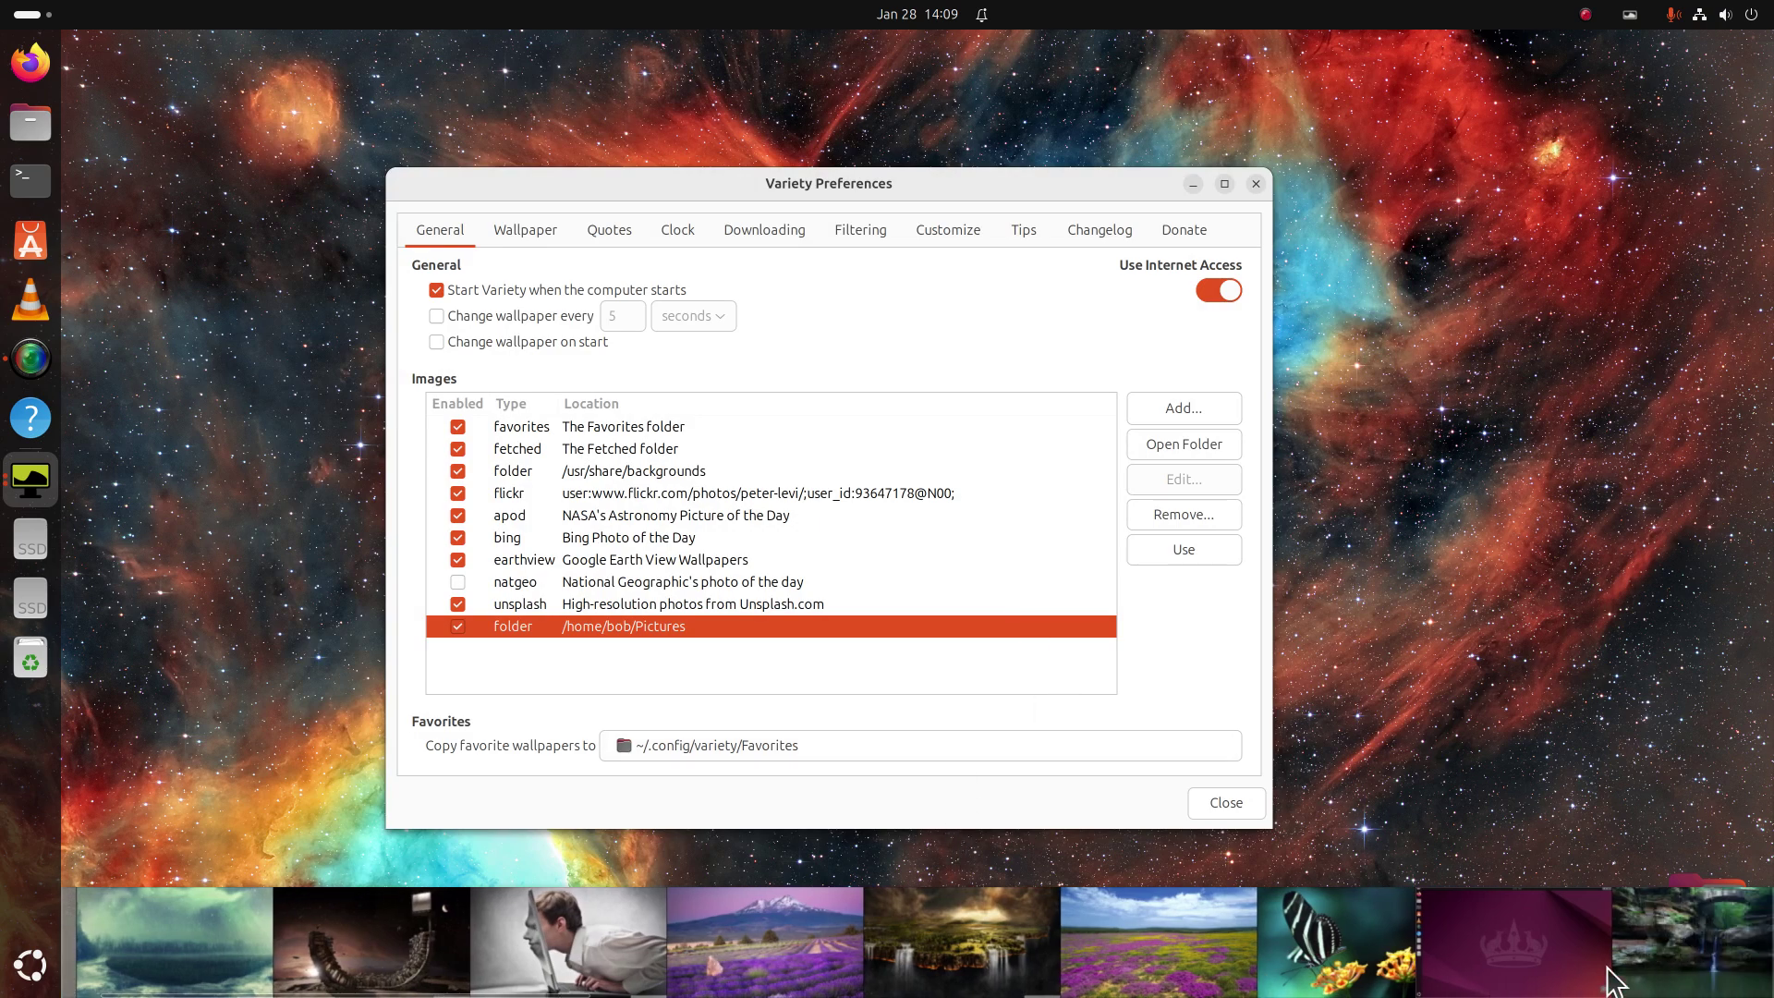
scroll(1506, 971, "down", 1)
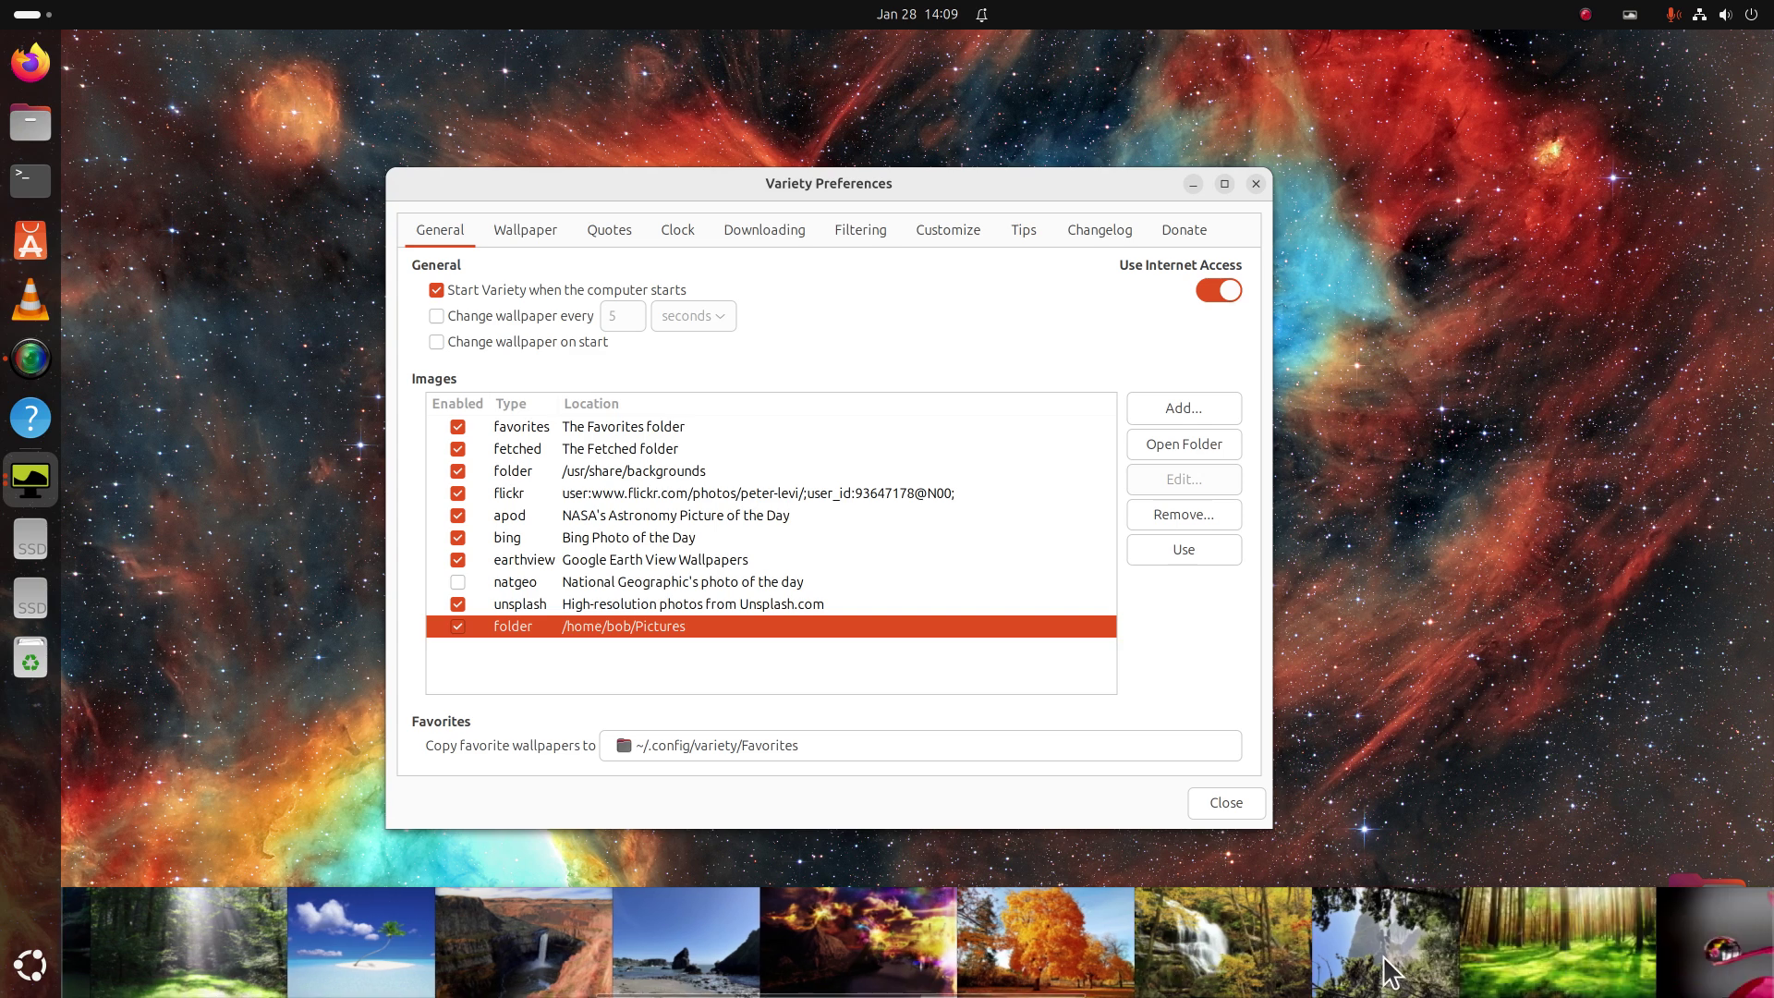
left_click(1384, 955)
left_click_drag(1000, 186, 937, 181)
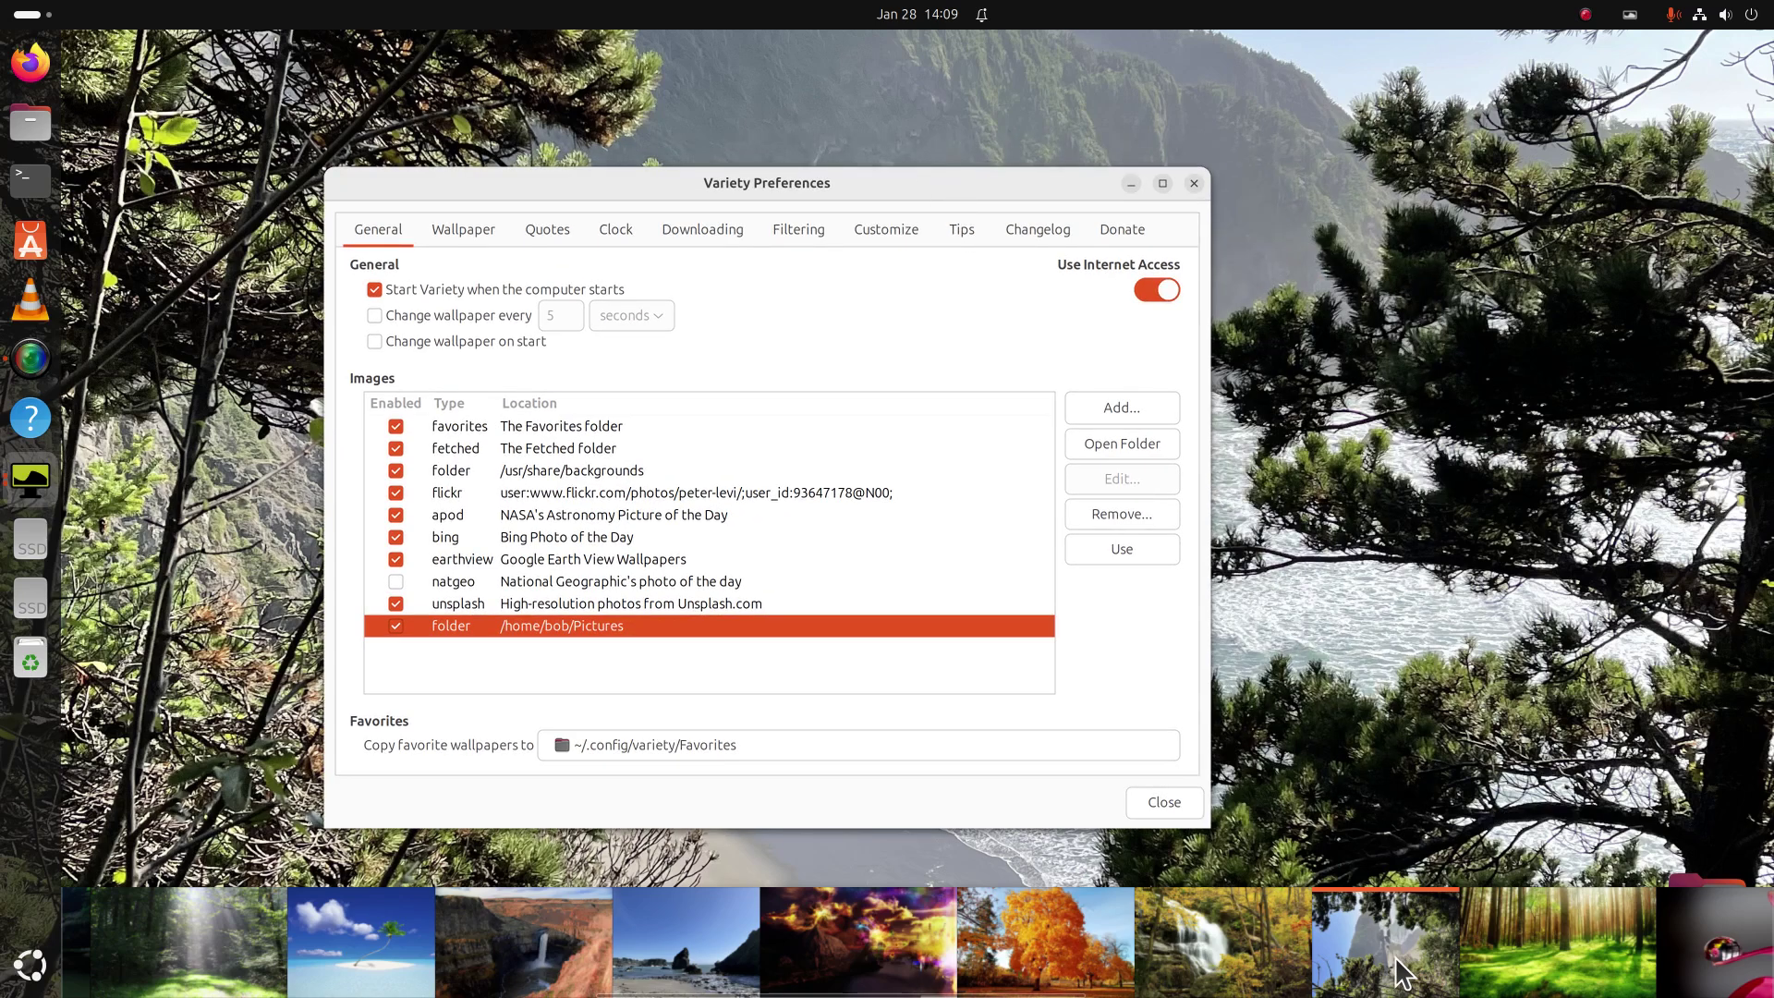
left_click(1017, 943)
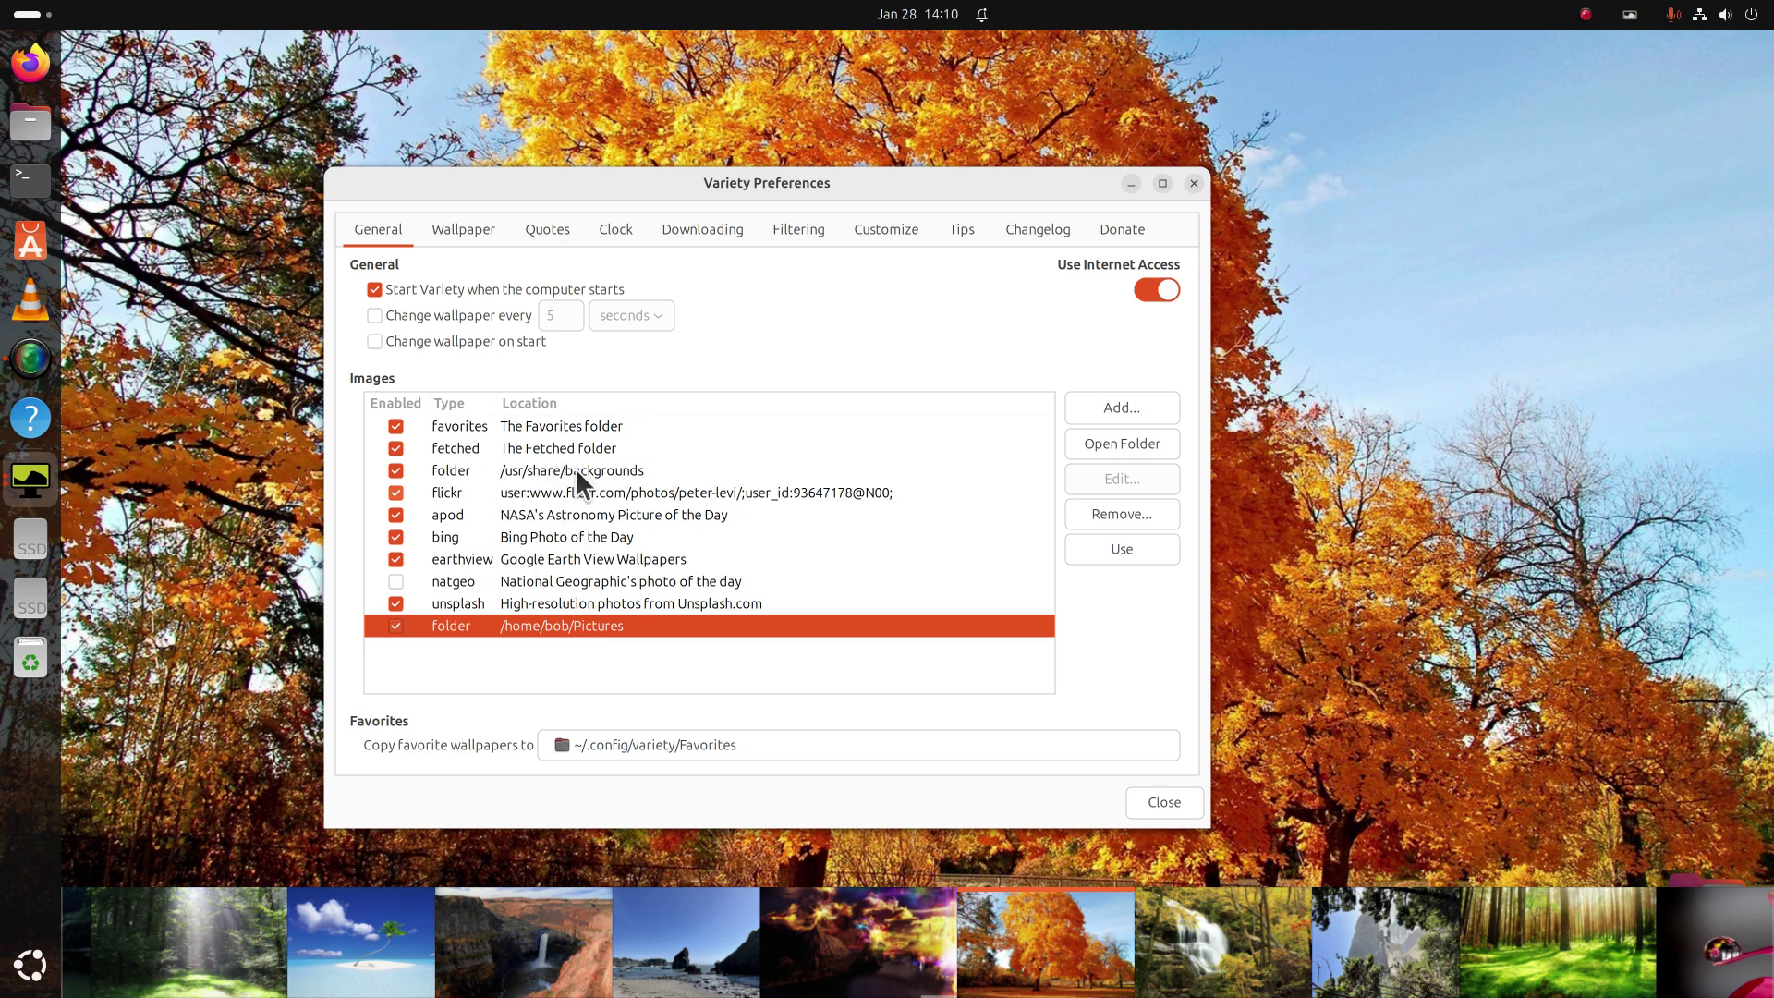
Step: Turn on automatic wallpaper changes, try the different time units, and set the interval to 30 seconds
left_click(377, 314)
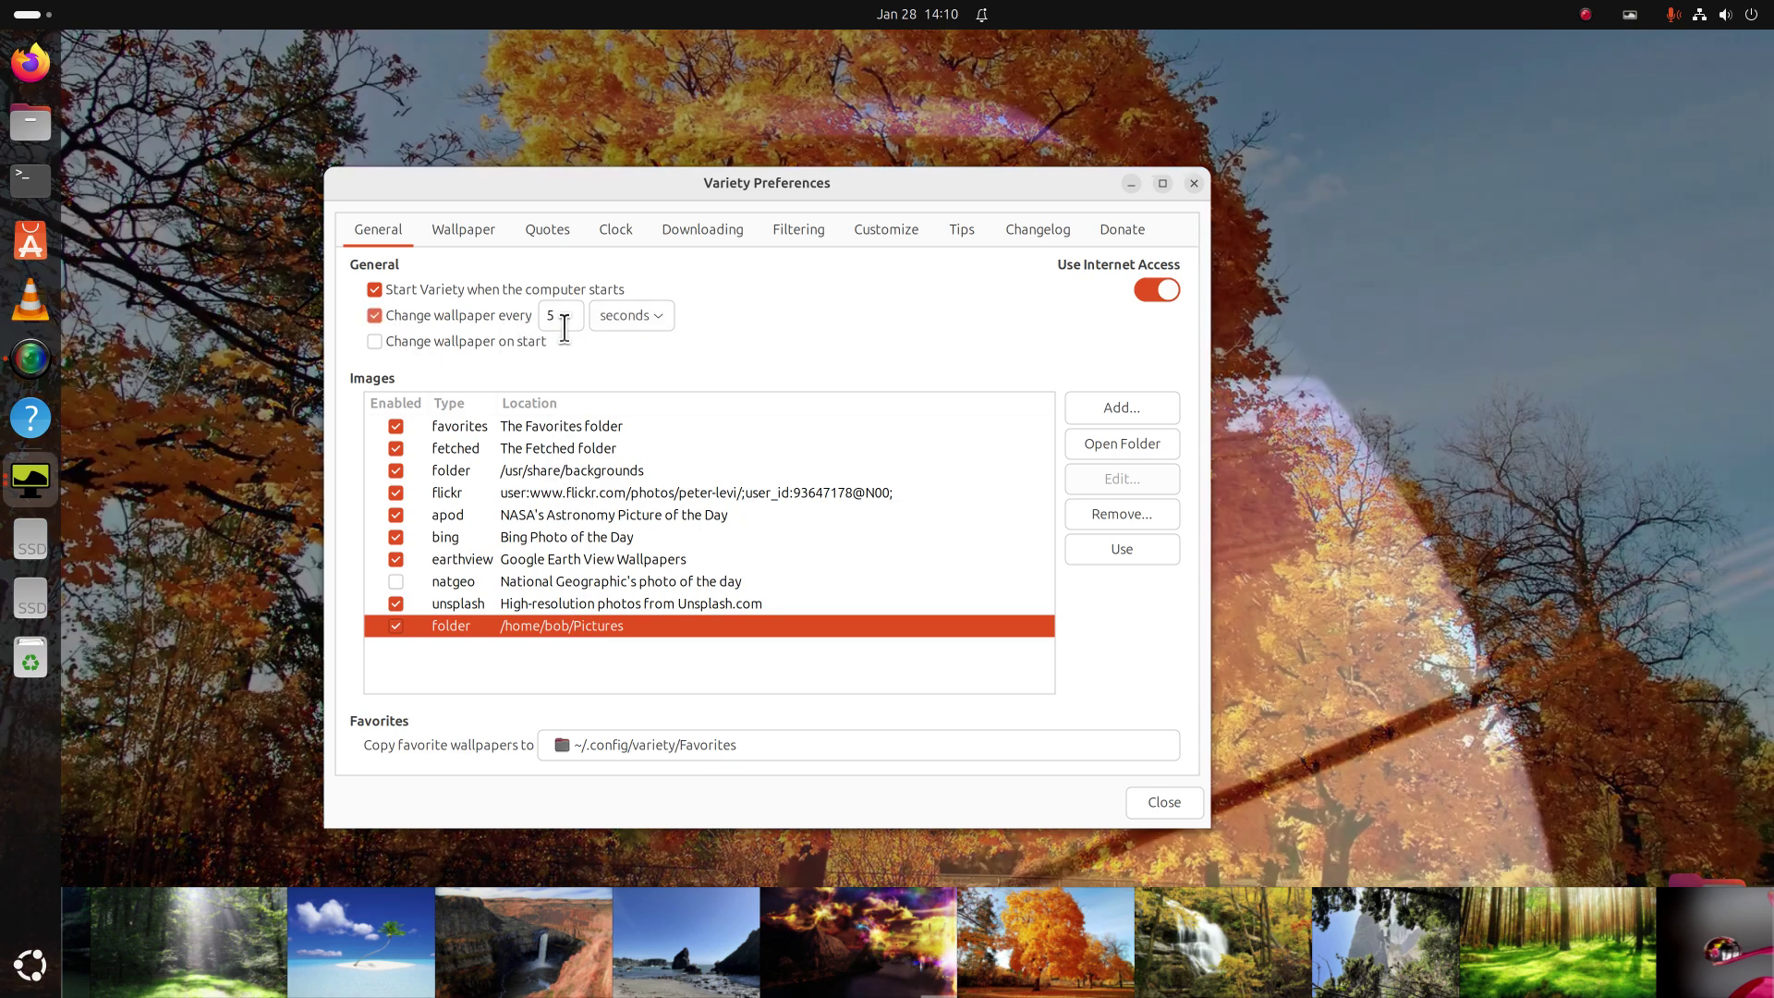
left_click(660, 313)
left_click(655, 340)
left_click(652, 314)
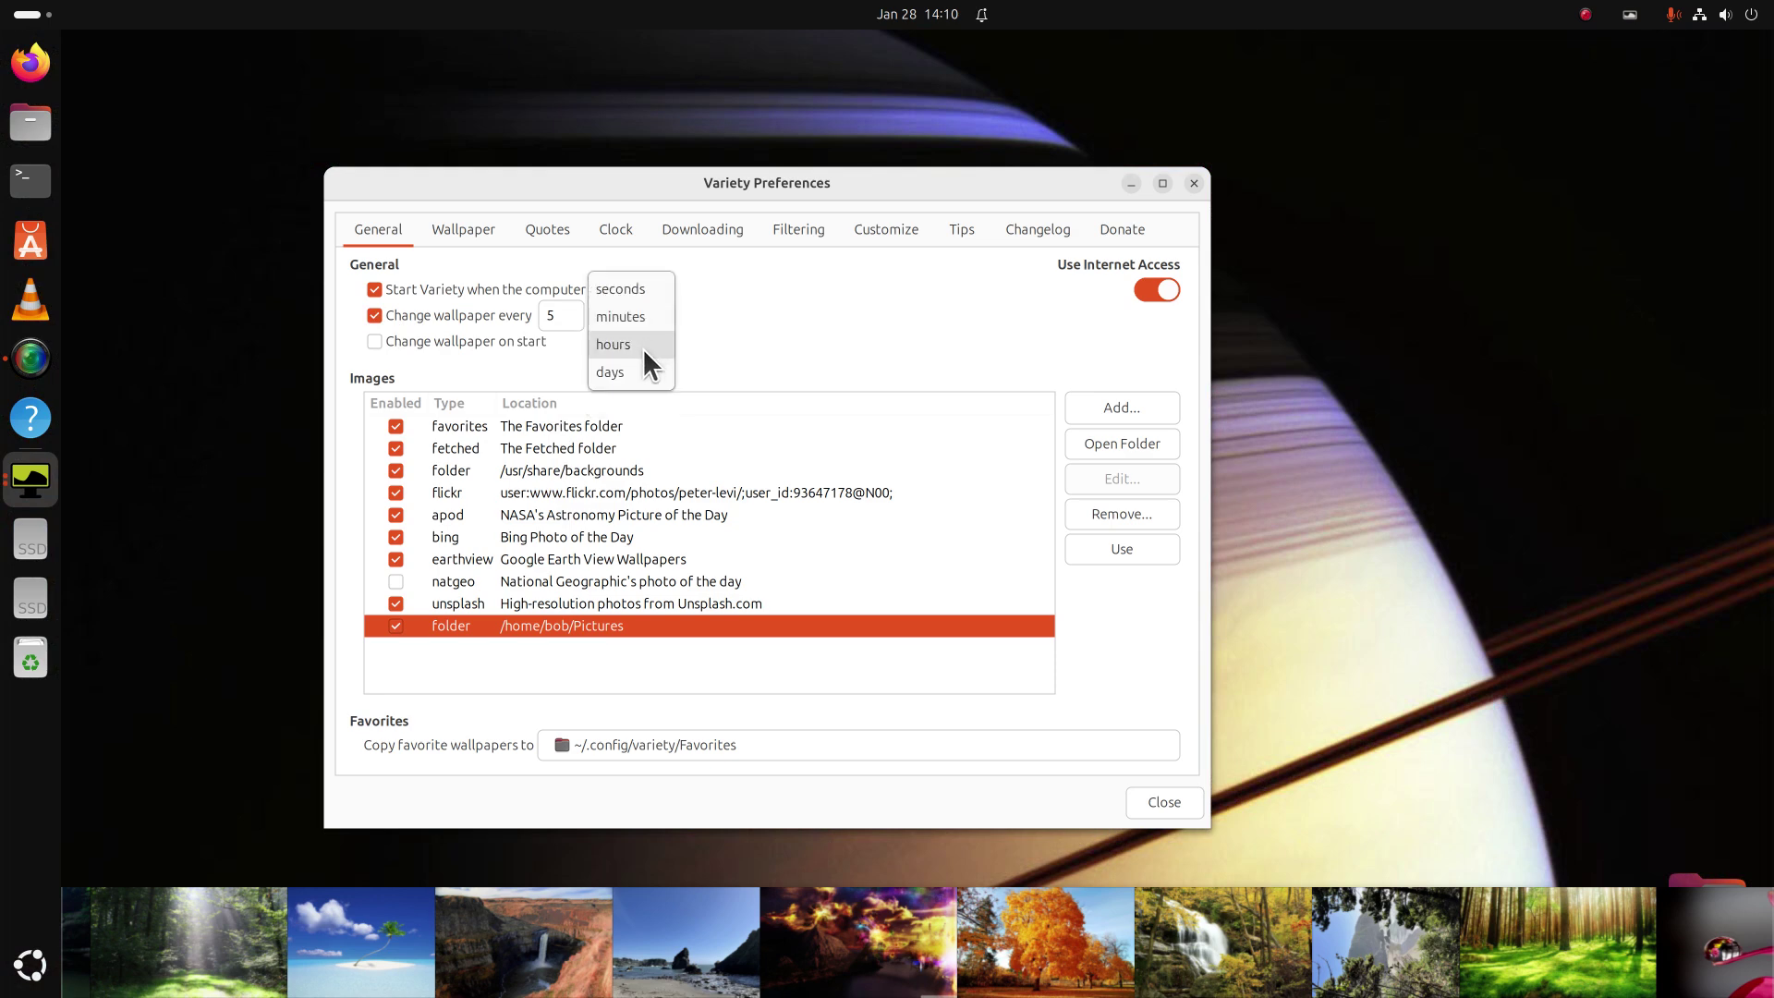
left_click(641, 346)
left_click(656, 314)
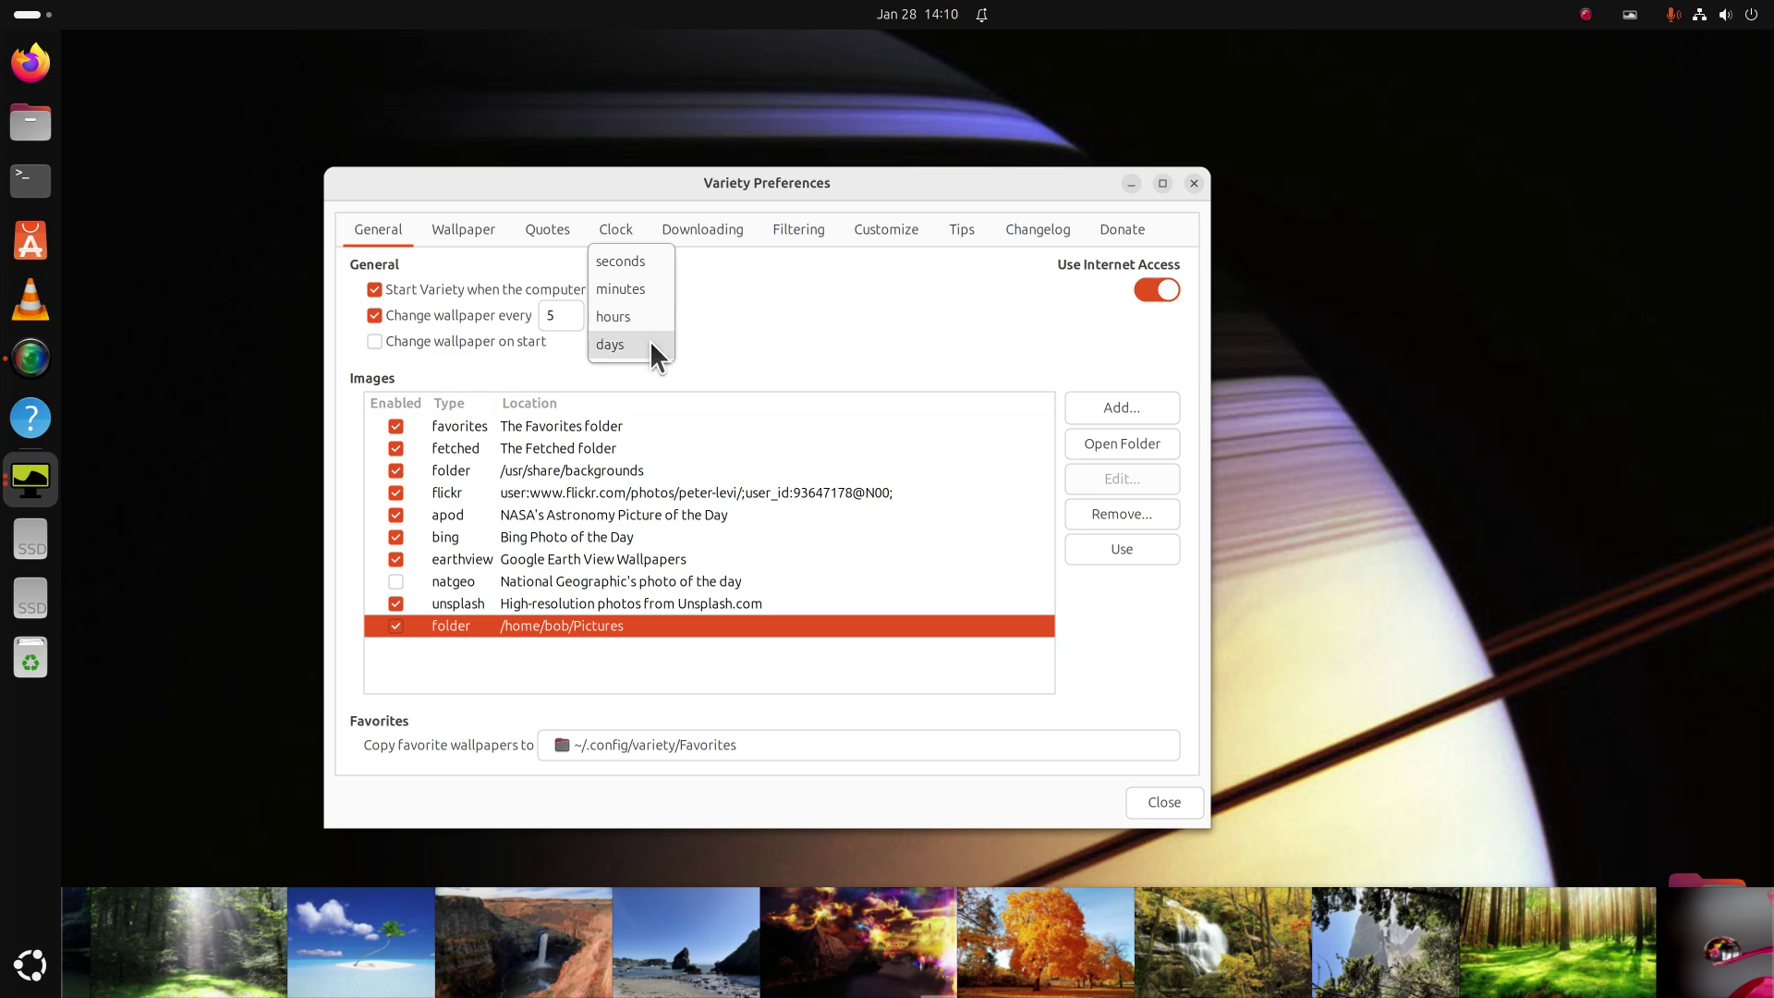
left_click(651, 342)
left_click(658, 314)
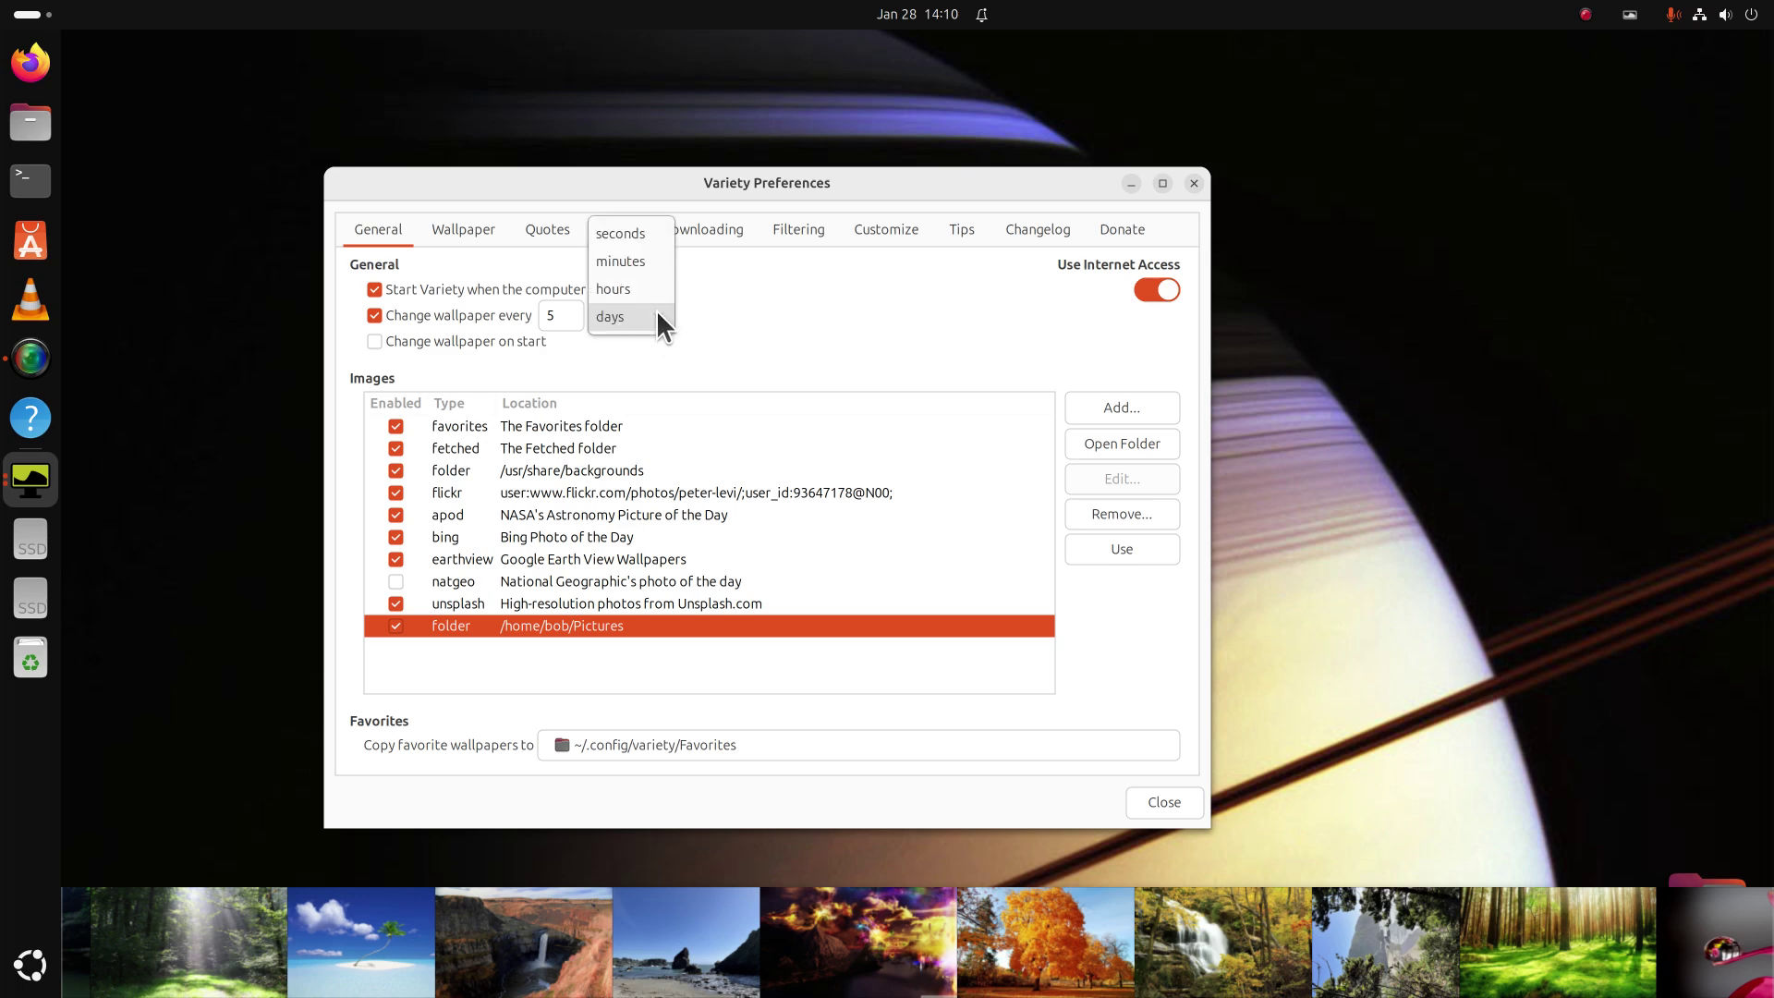
left_click(632, 228)
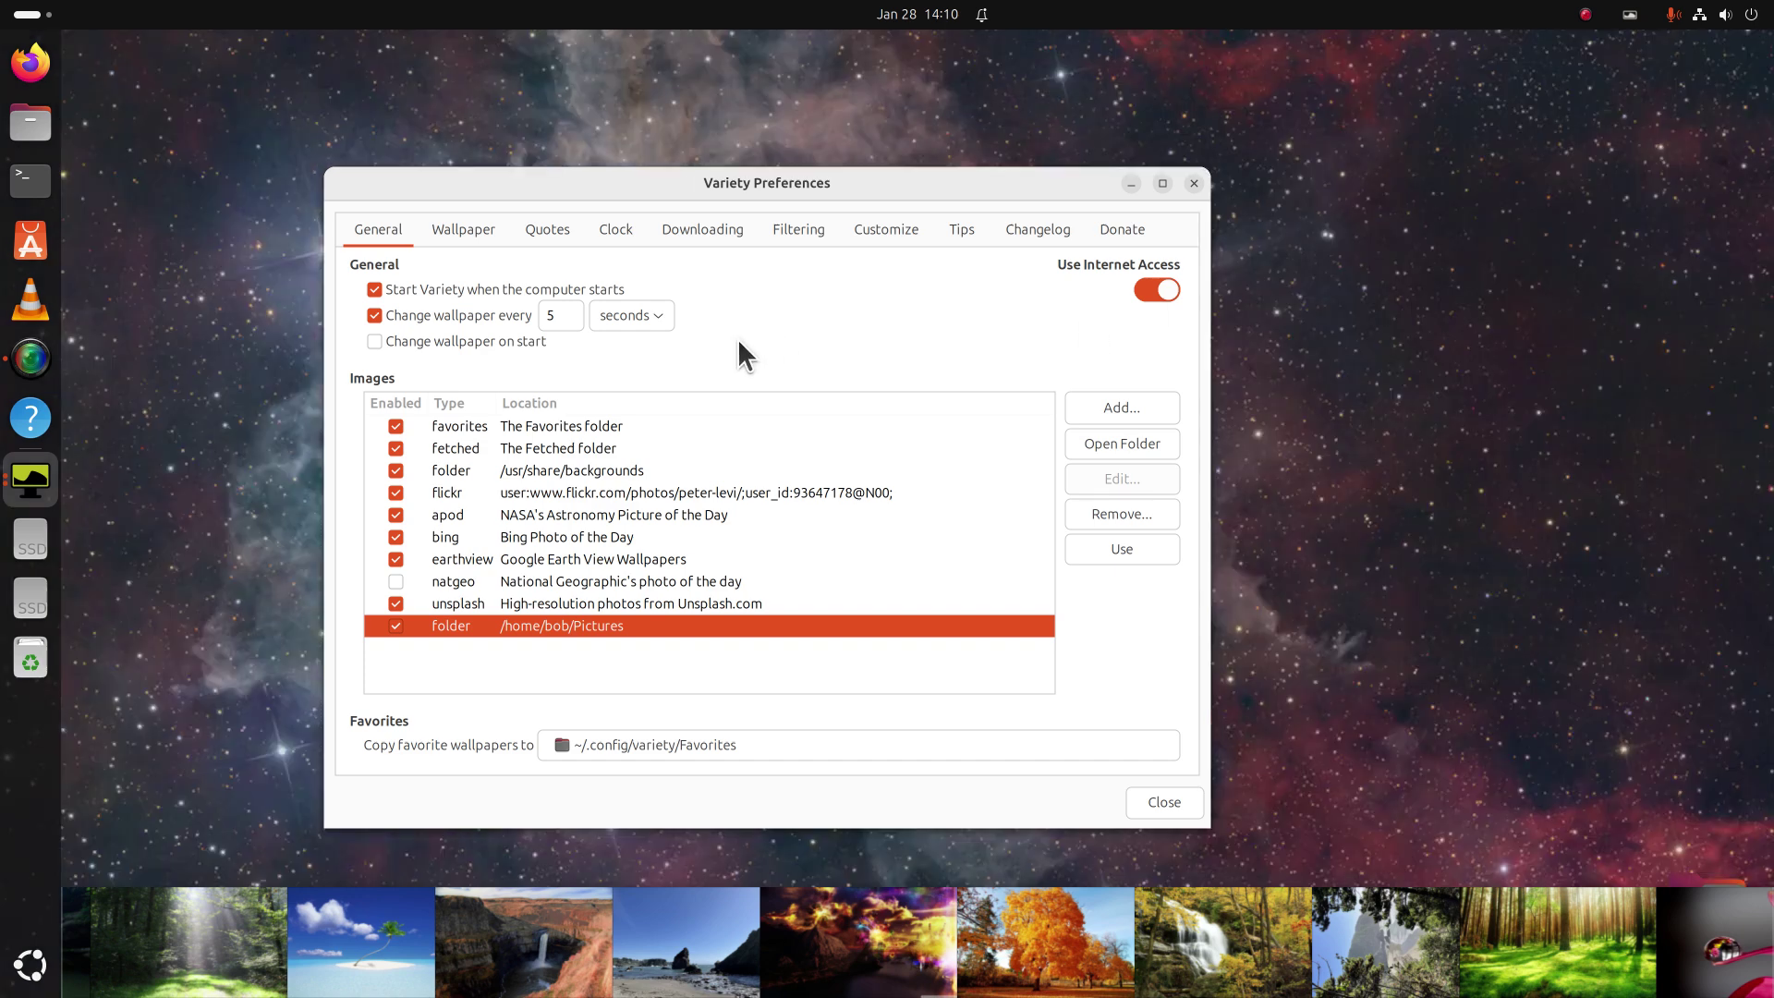
double_click(547, 317)
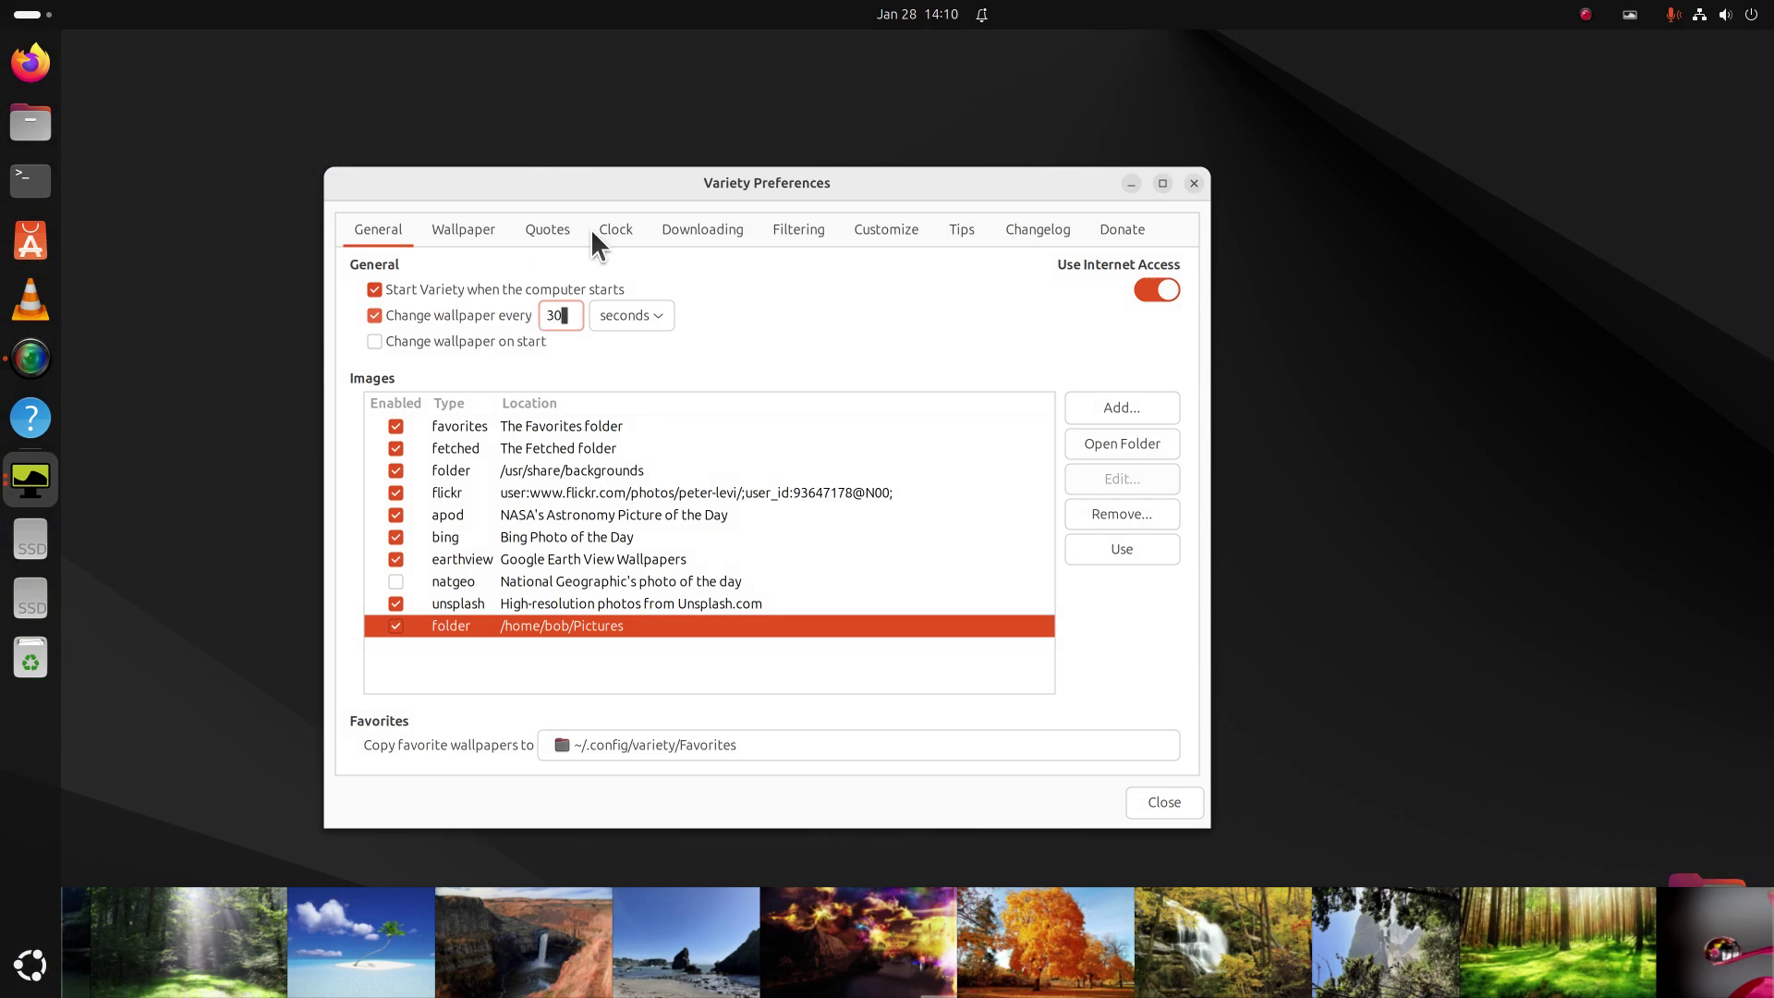
Step: Move the preferences window aside and look through the thumbnails of NASA's Astronomy Picture of the Day
left_click_drag(678, 178, 910, 129)
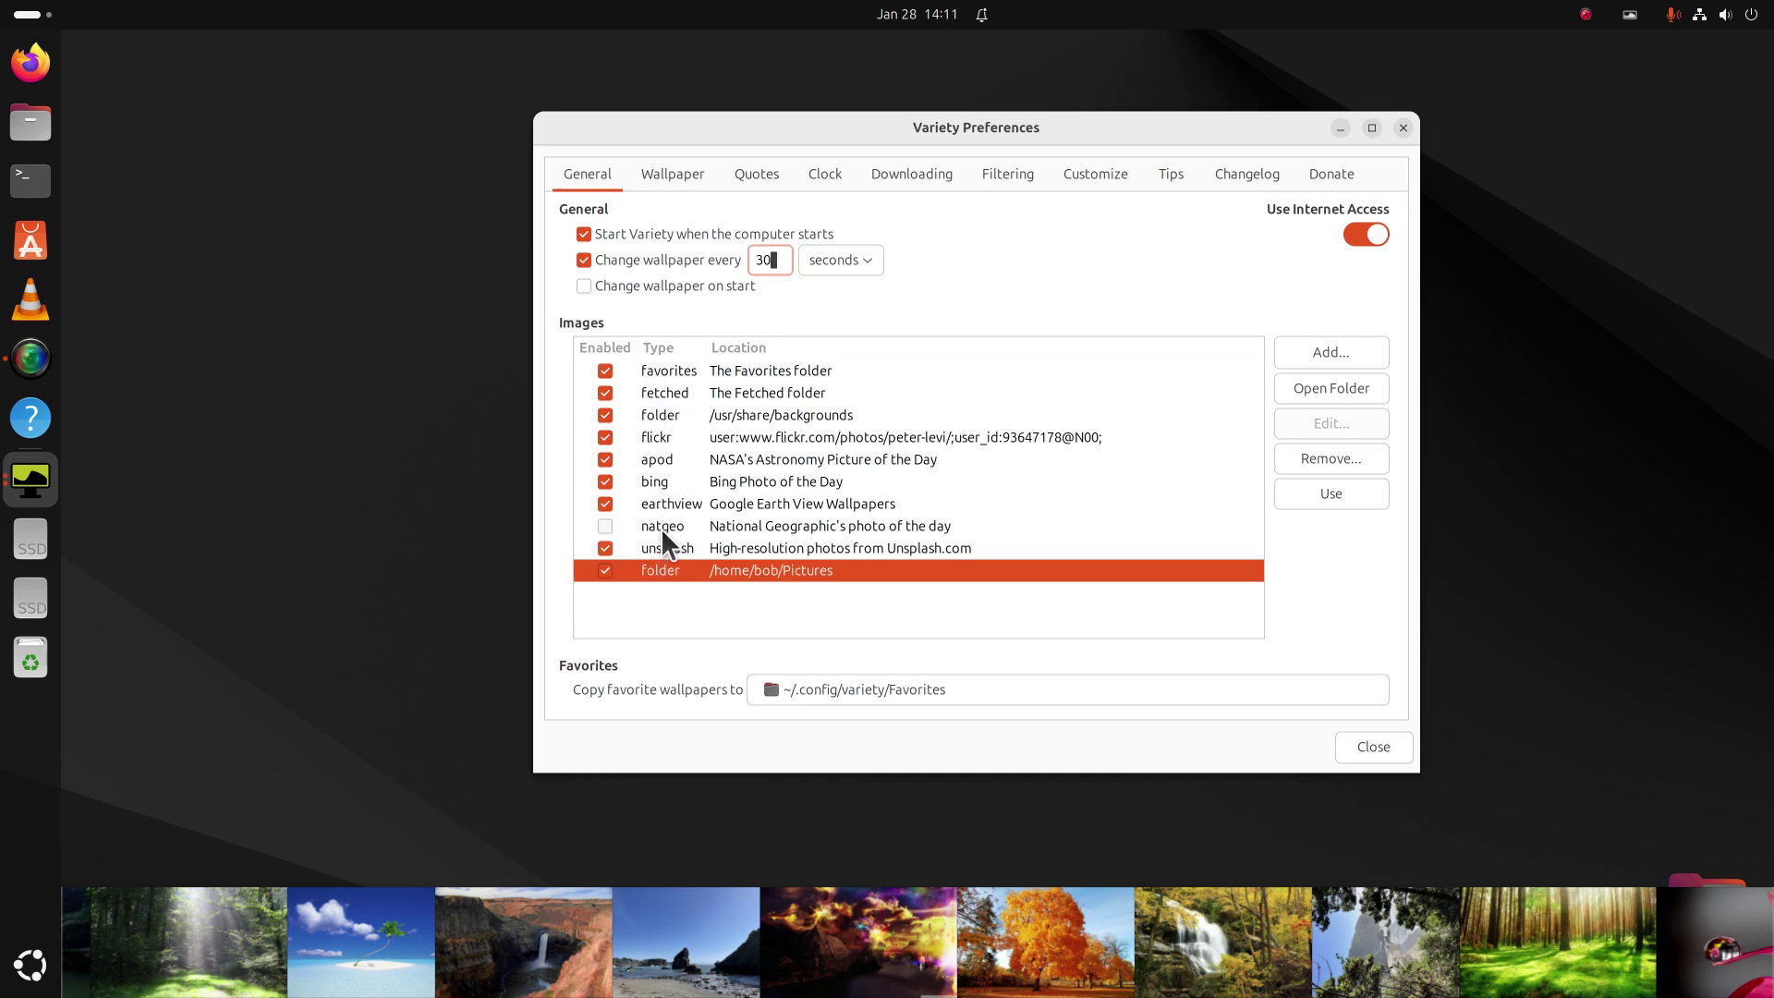
left_click(797, 456)
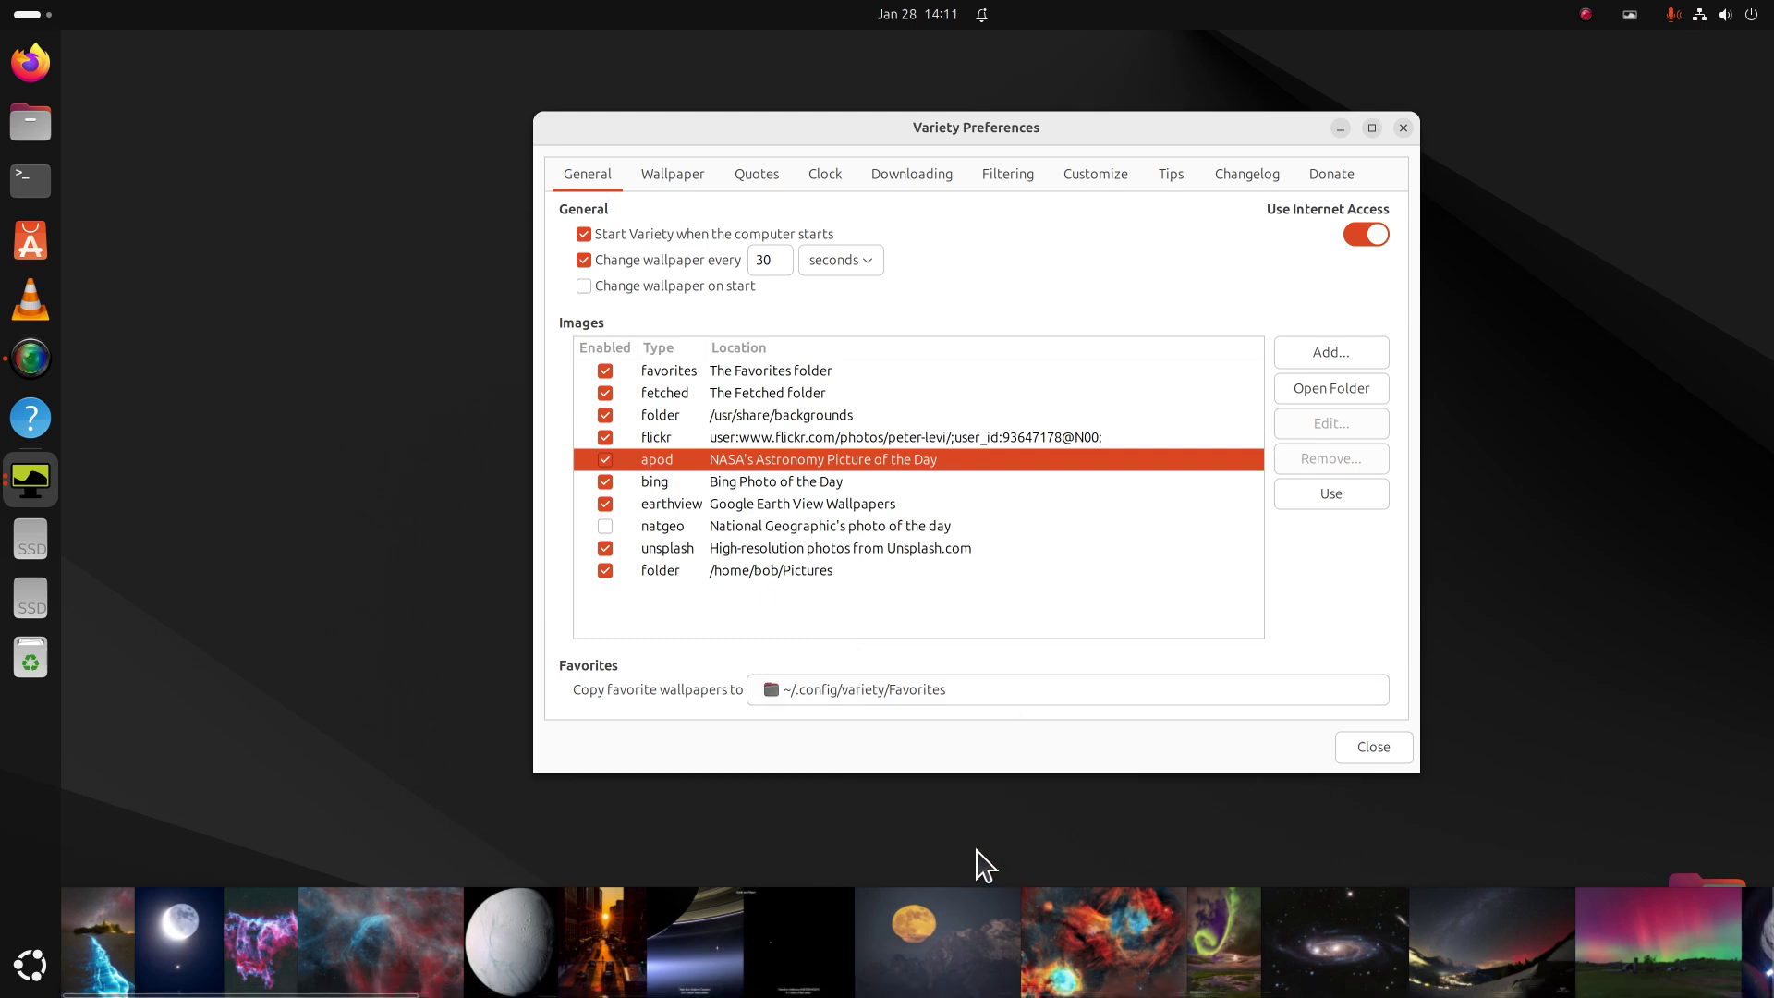
scroll(1509, 934, "right", 1)
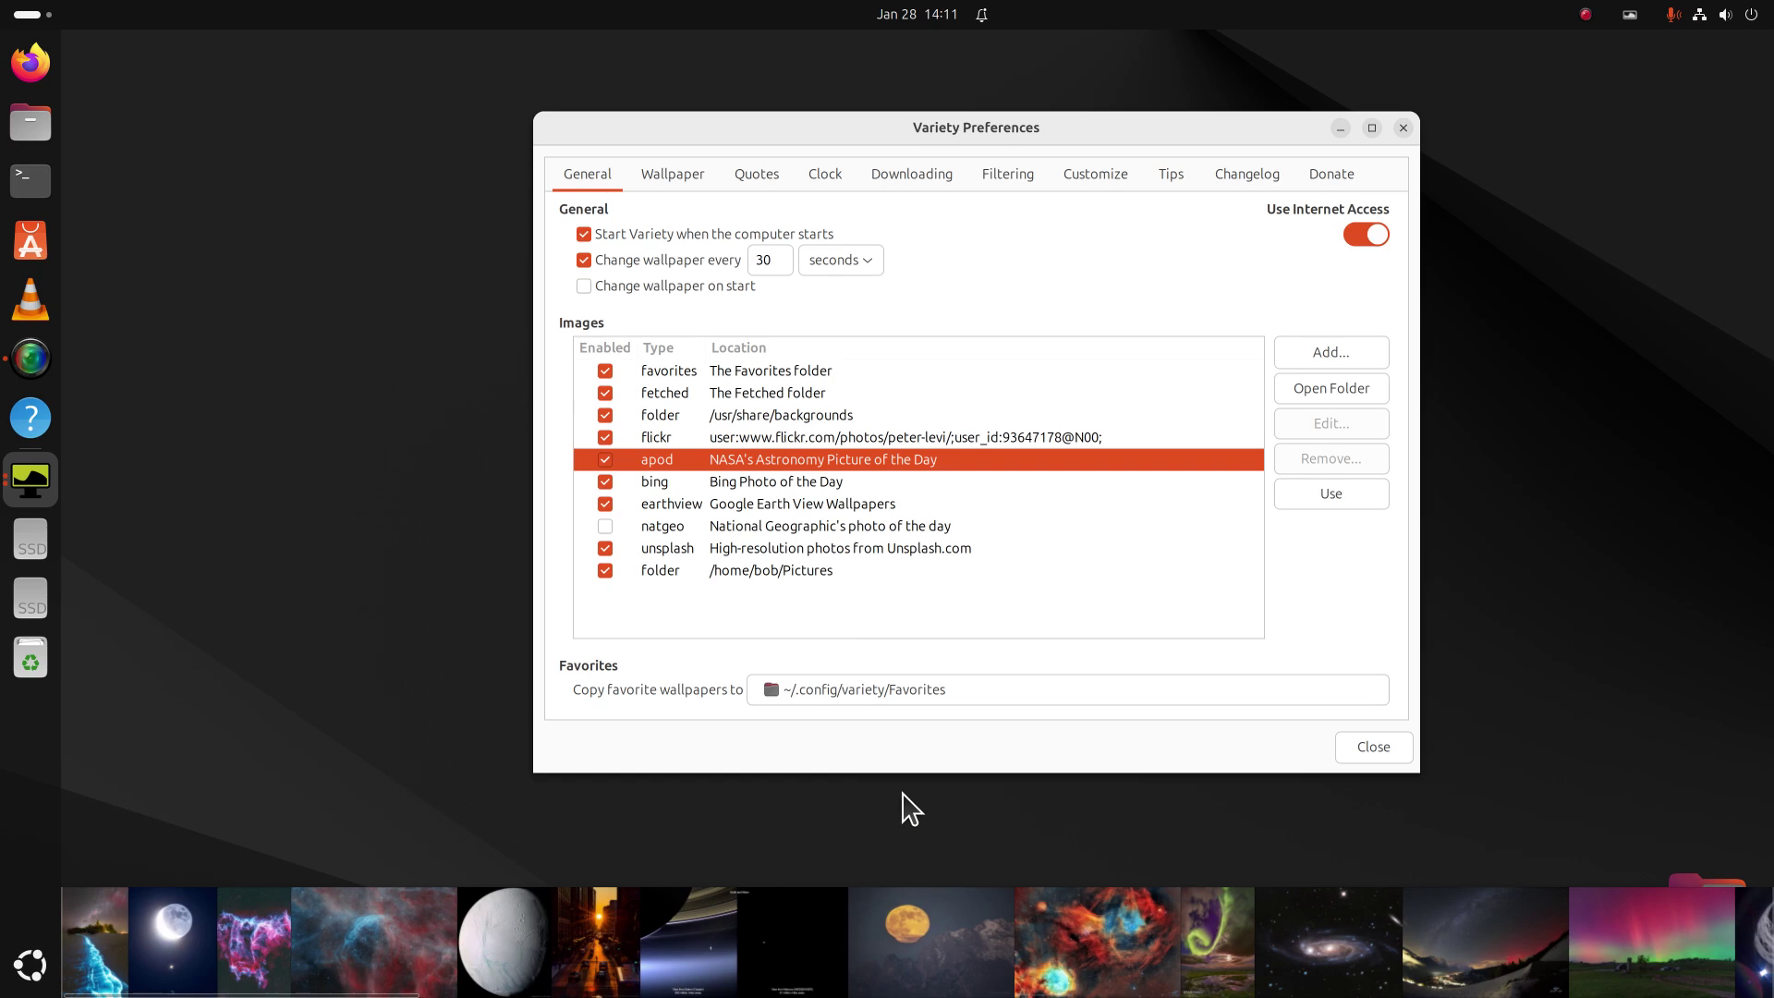
Step: Apply the squirrel and red desert rock wallpapers from Bing Photo of the Day, moving the preferences window to view each
left_click(780, 476)
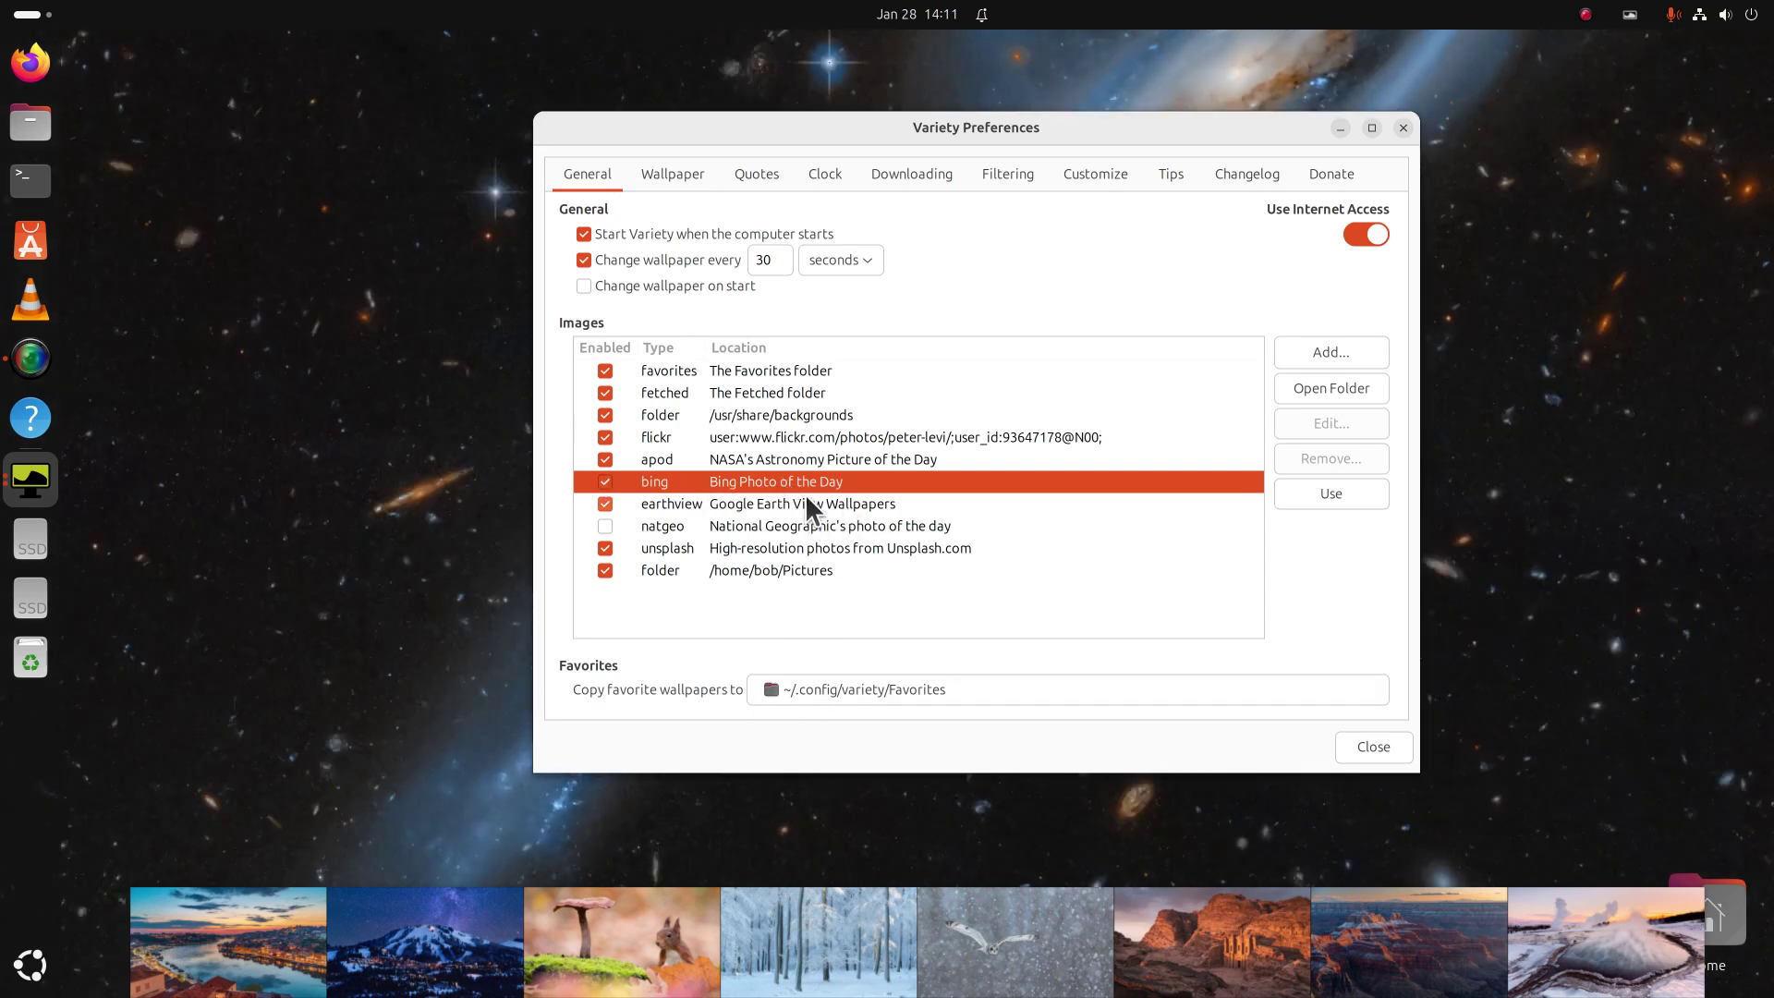
left_click(644, 952)
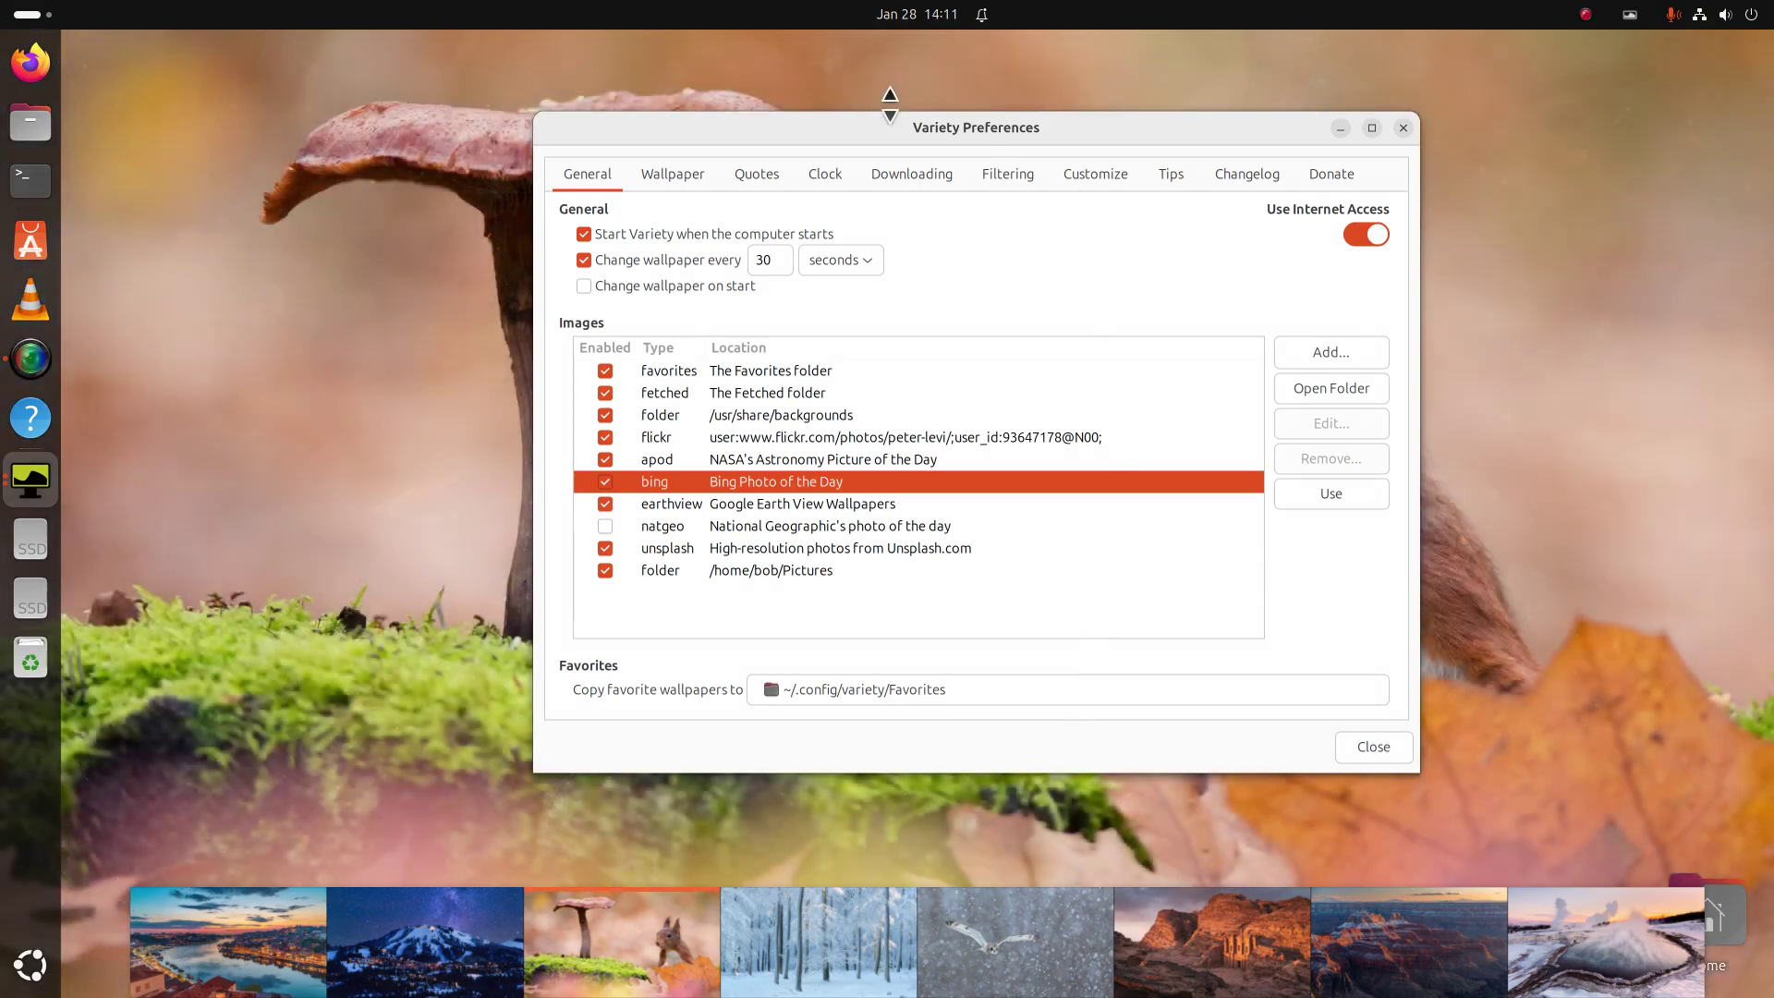
left_click_drag(850, 129, 544, 136)
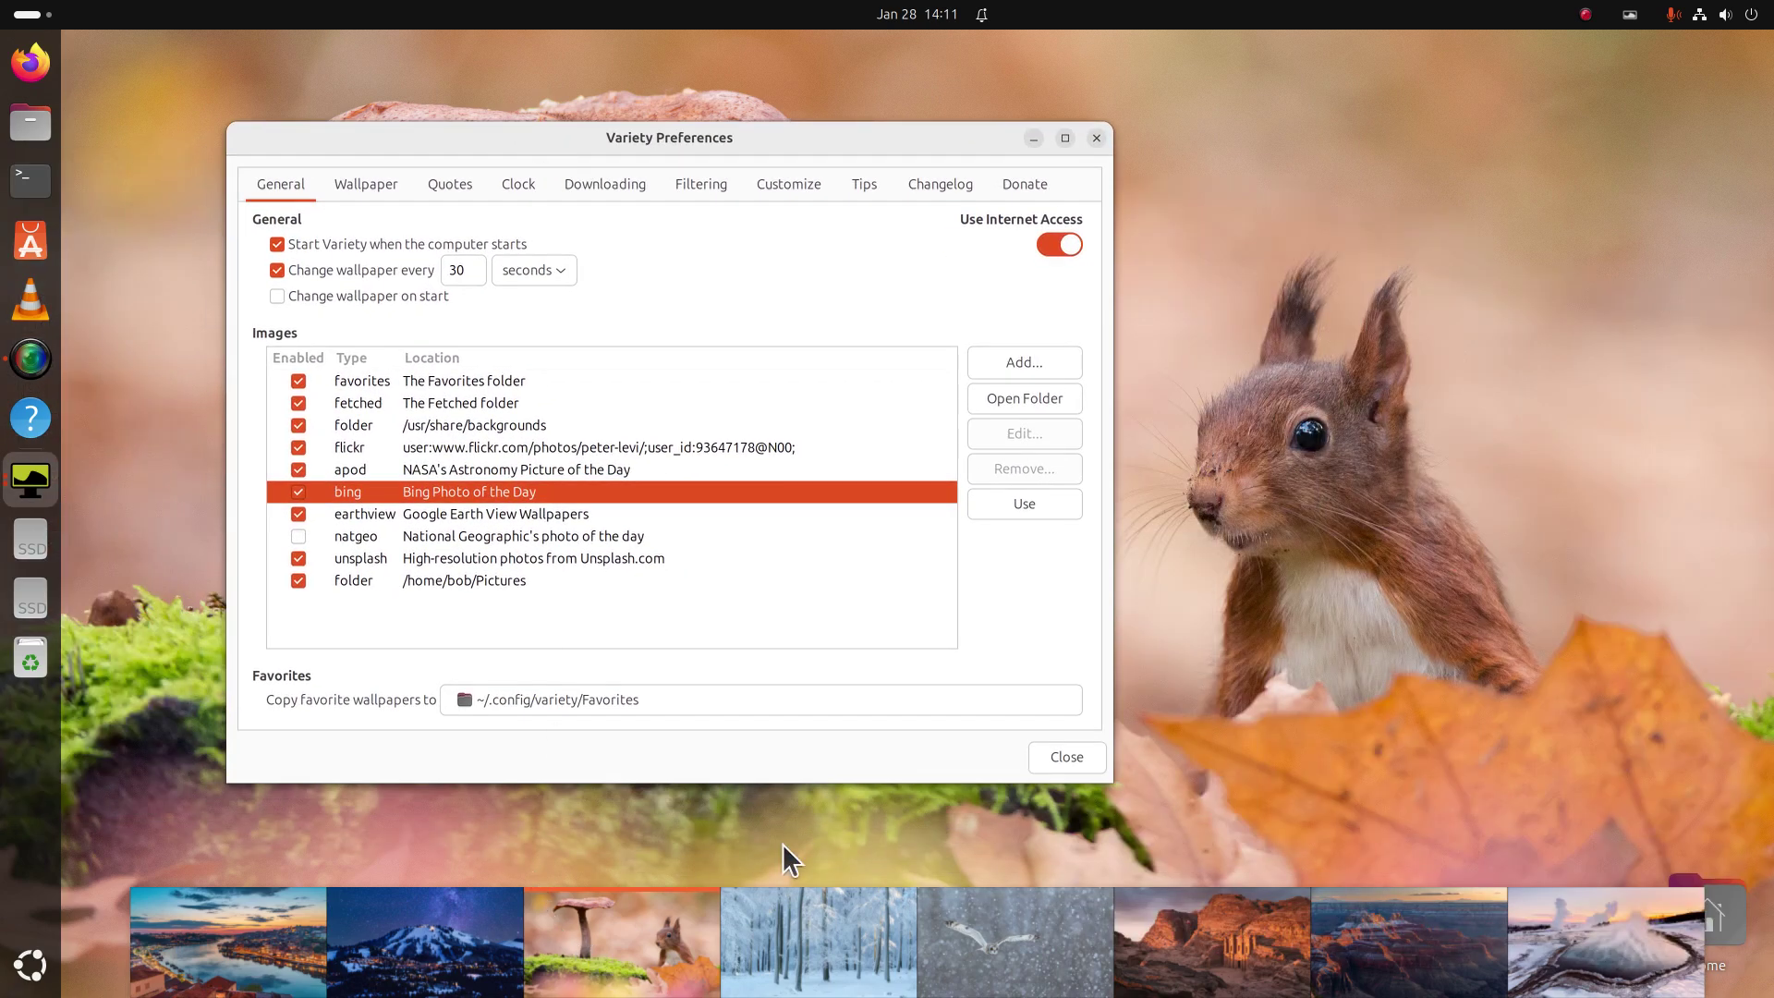
left_click(1275, 981)
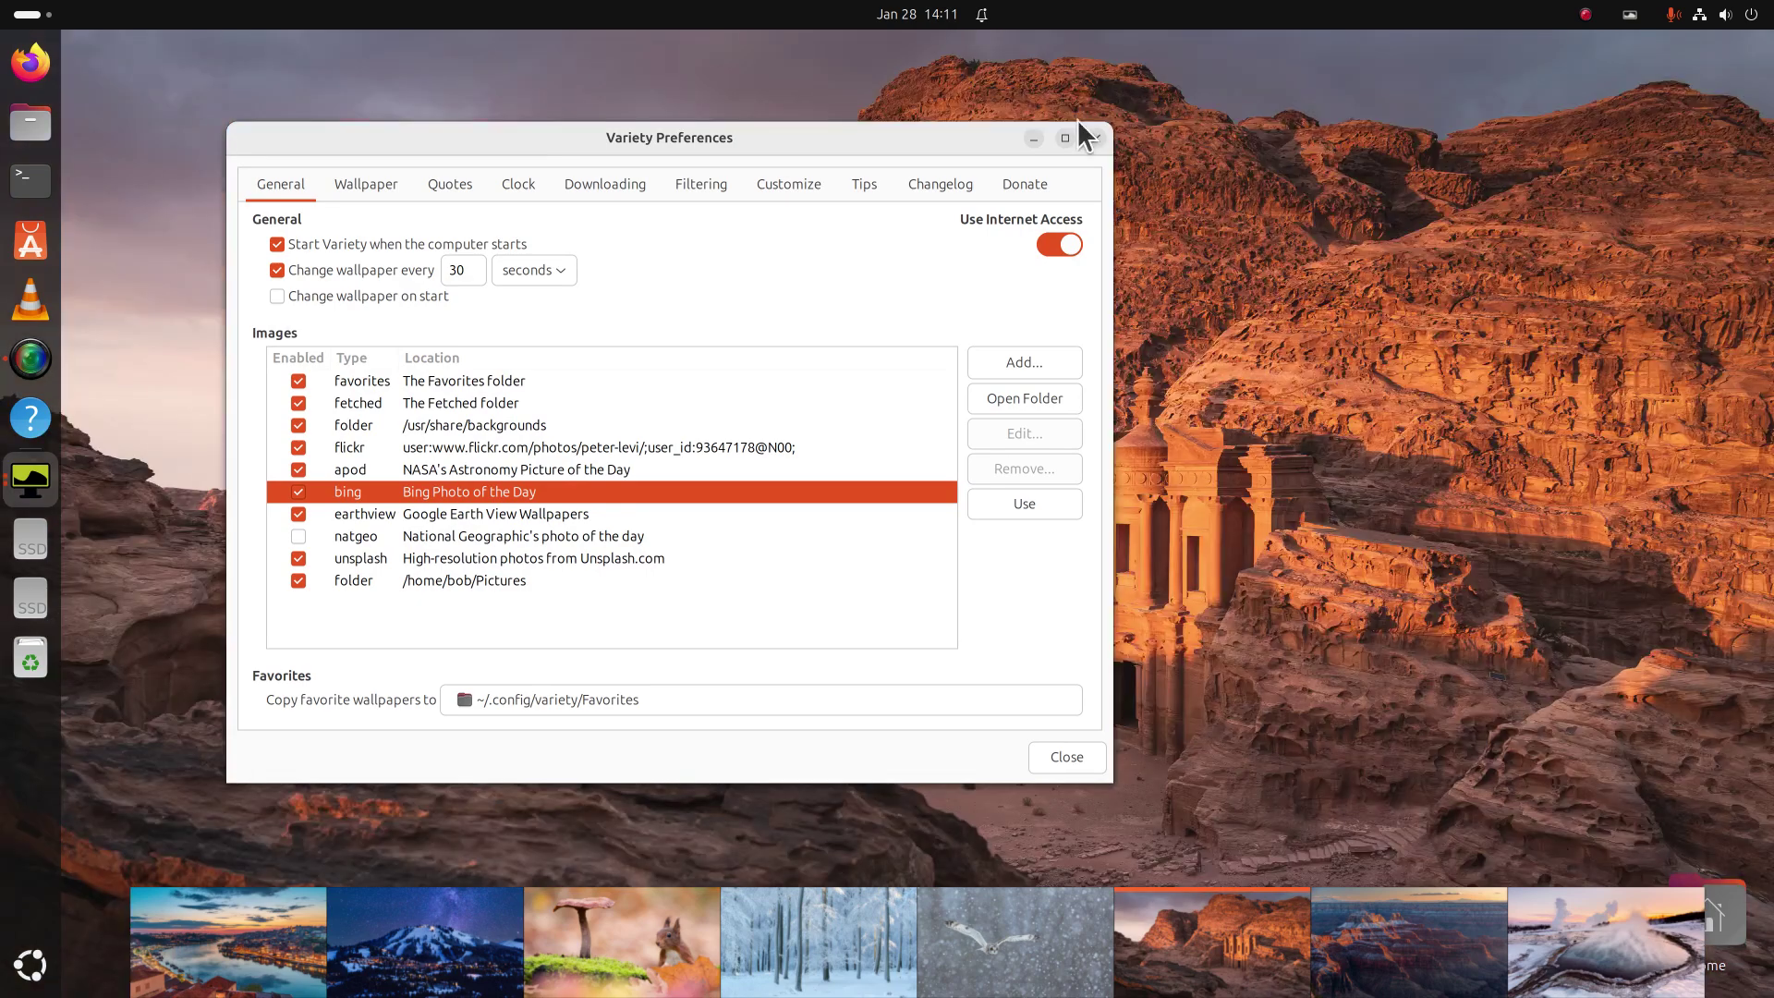
left_click_drag(923, 140, 1000, 116)
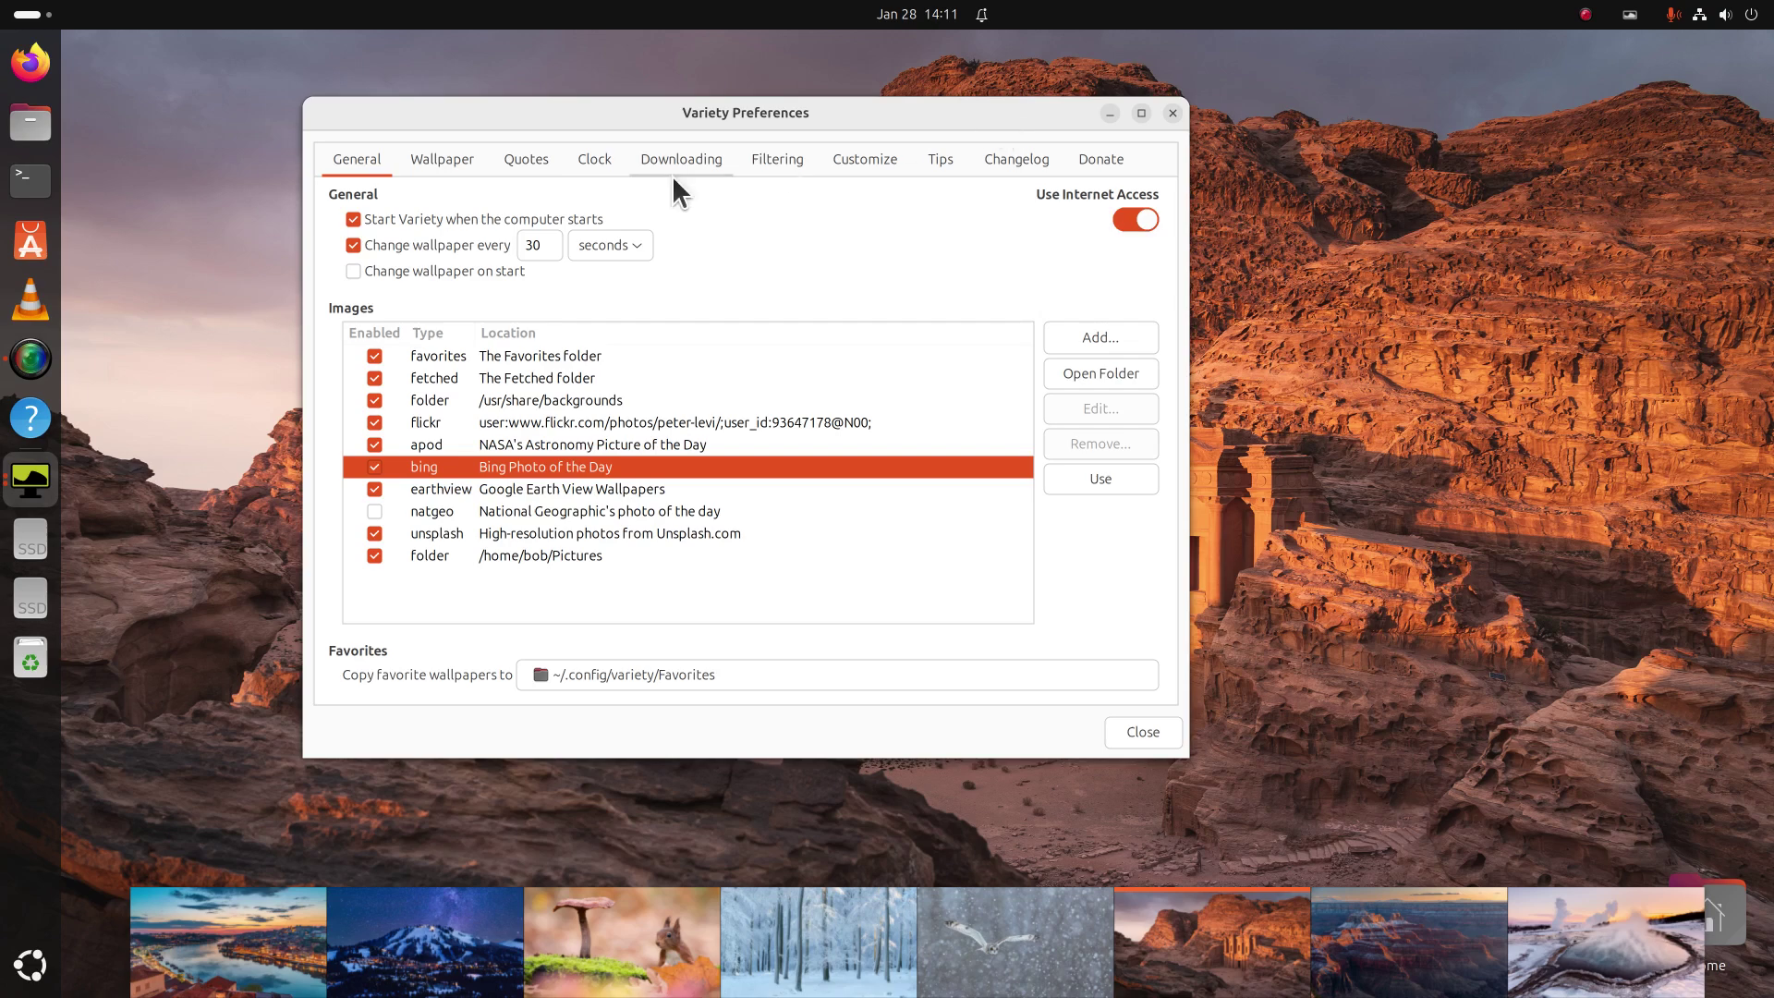
Step: Turn off timed wallpaper changes and disable the Unsplash.com image source
left_click(354, 246)
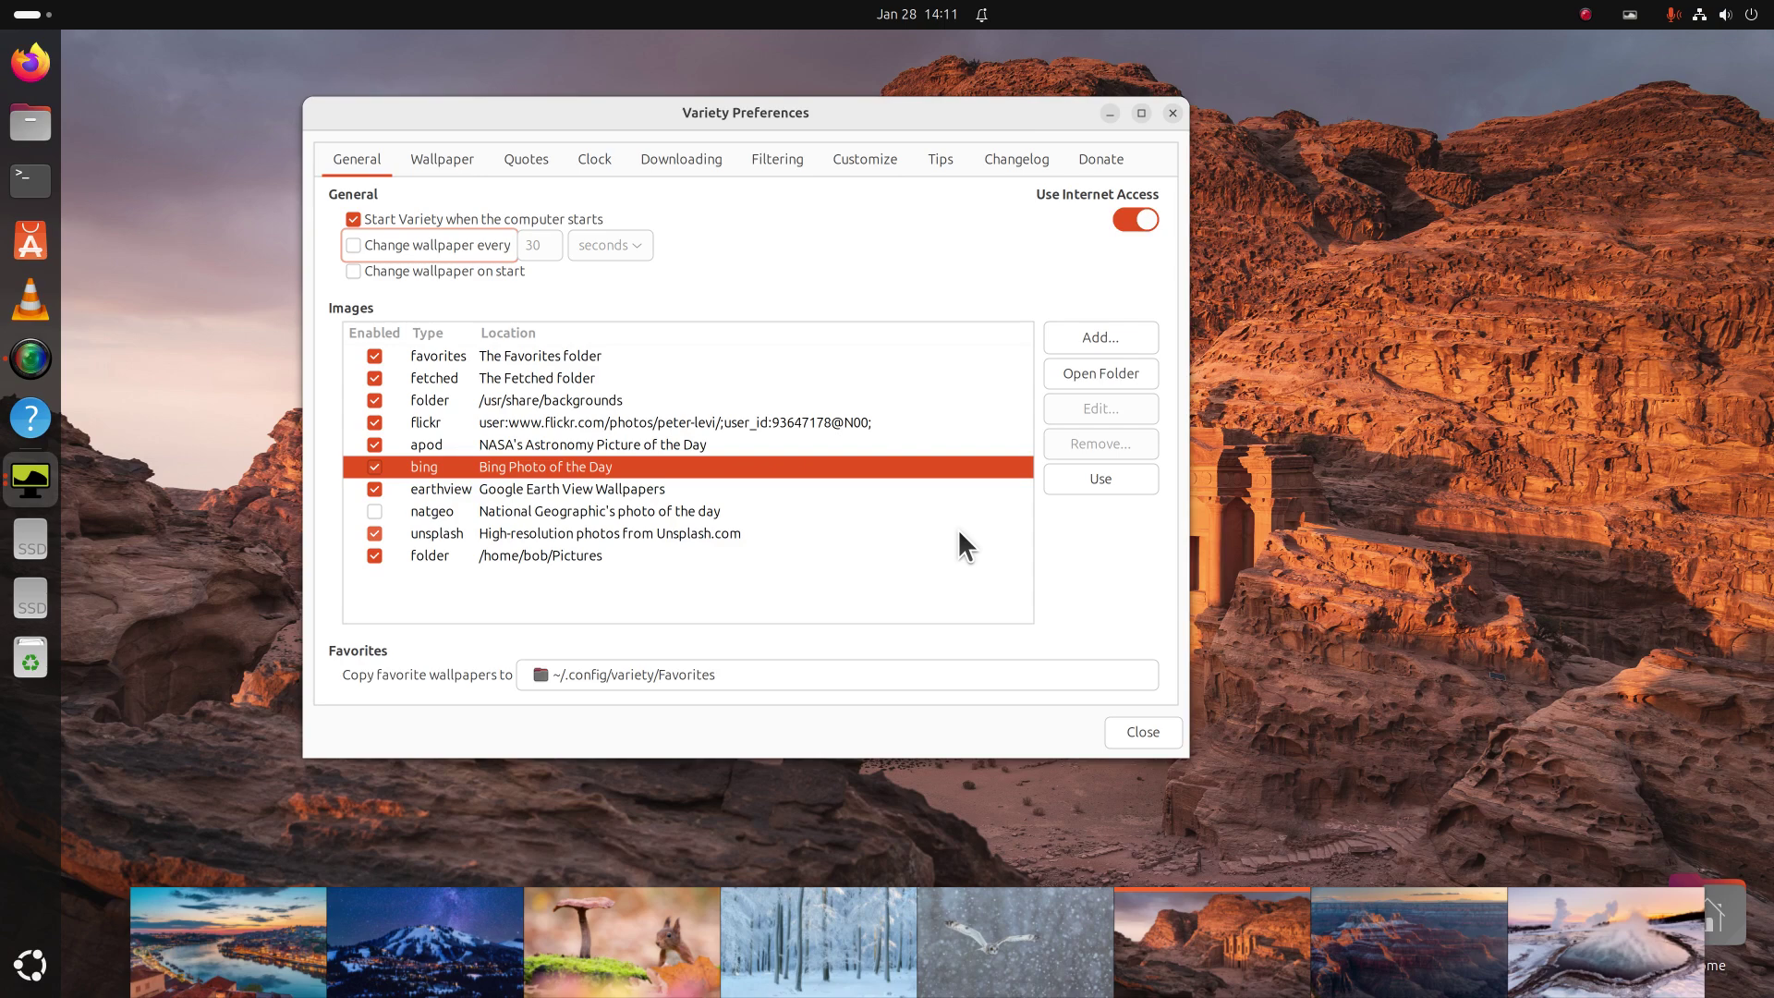
left_click(578, 488)
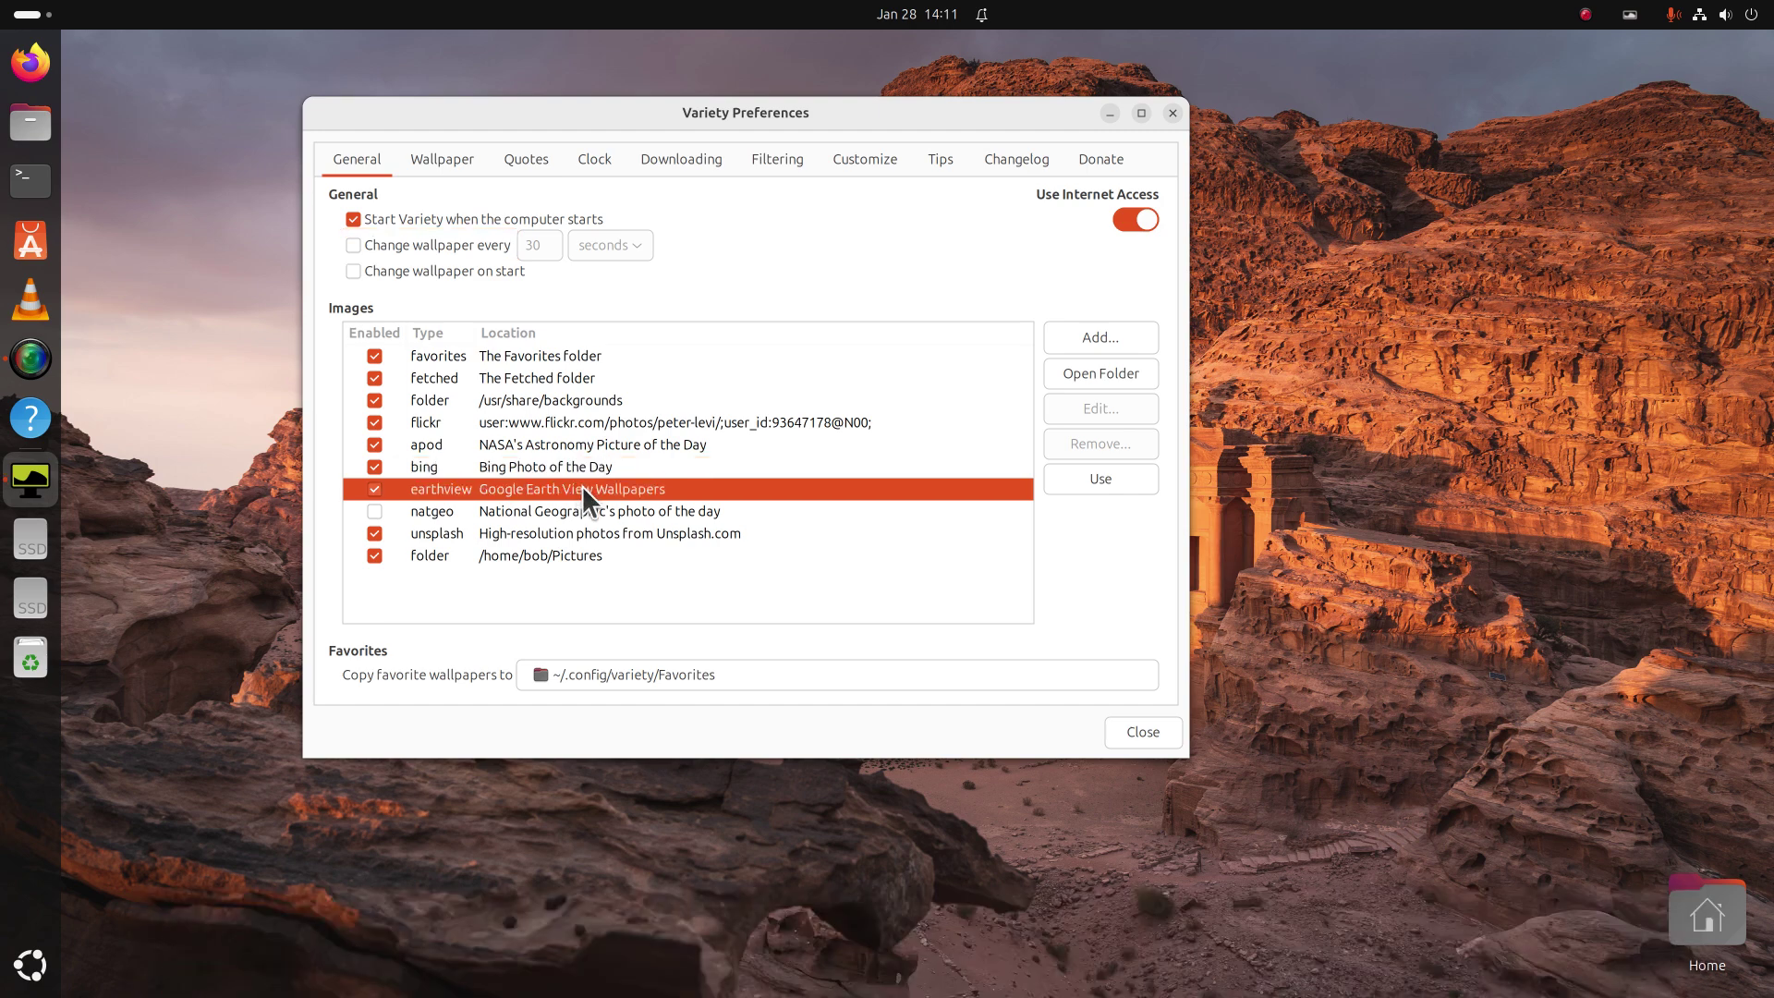
left_click(588, 531)
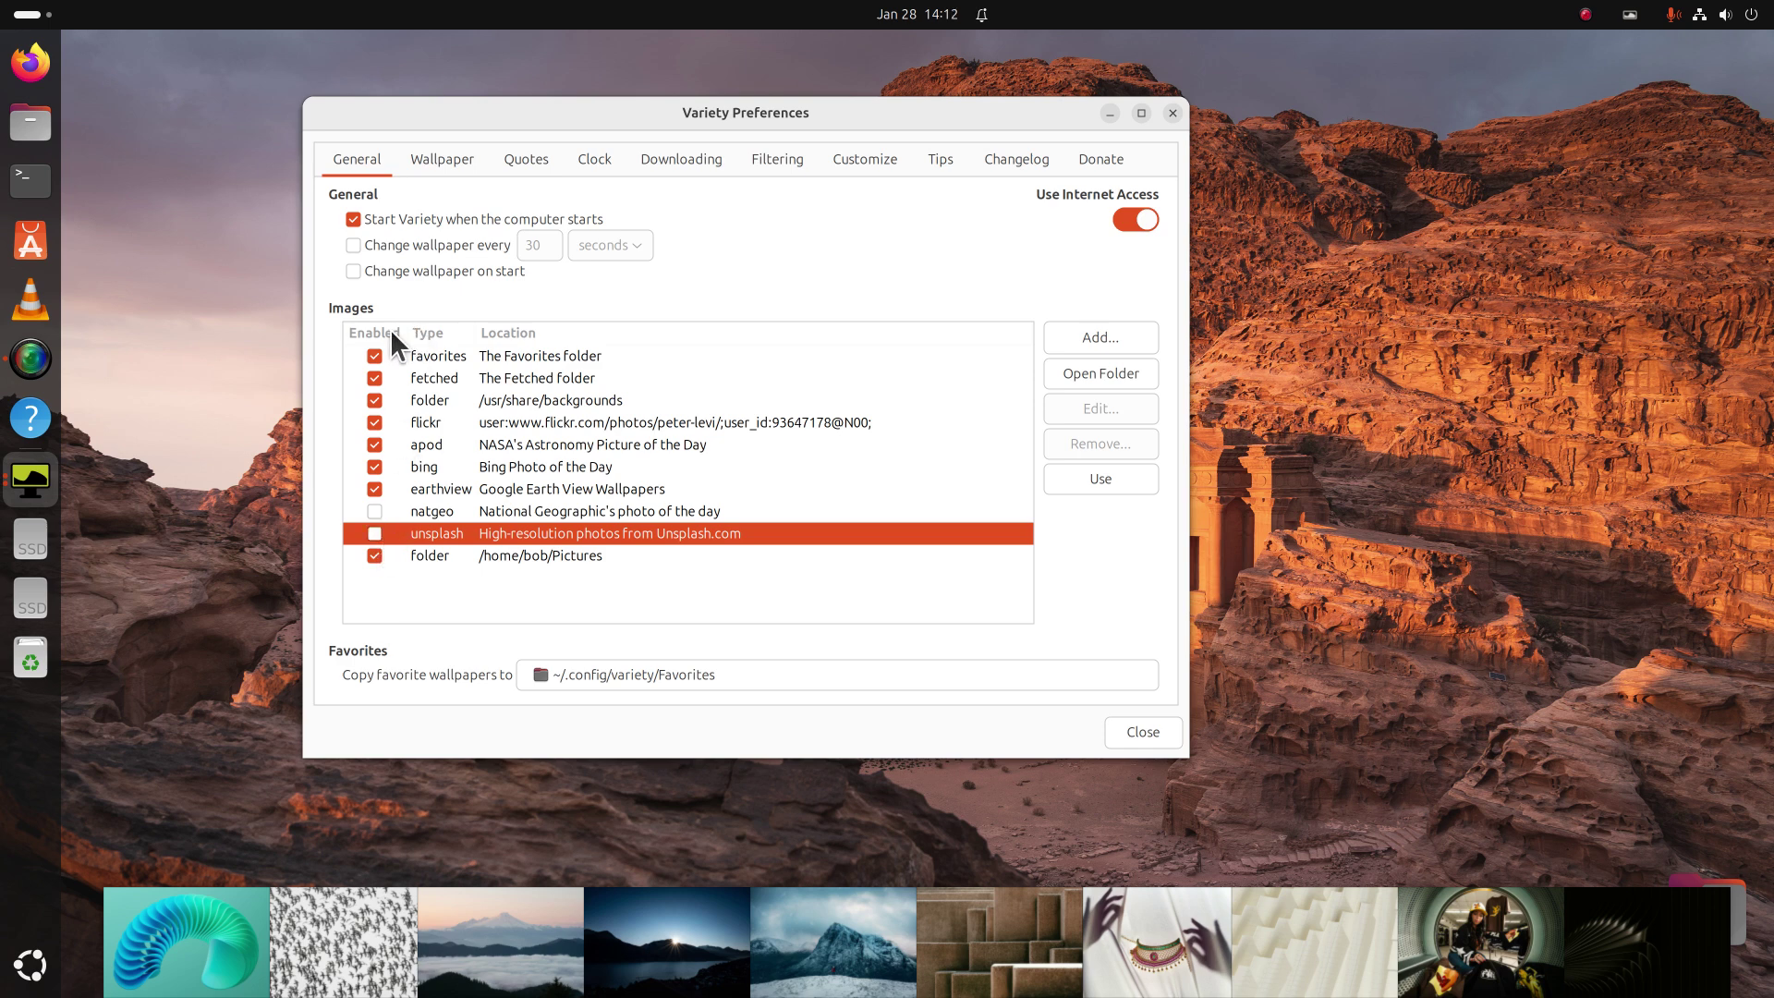
Step: Apply the tropical island wallpaper from the home Pictures folder and move the preferences window off the island
left_click(551, 557)
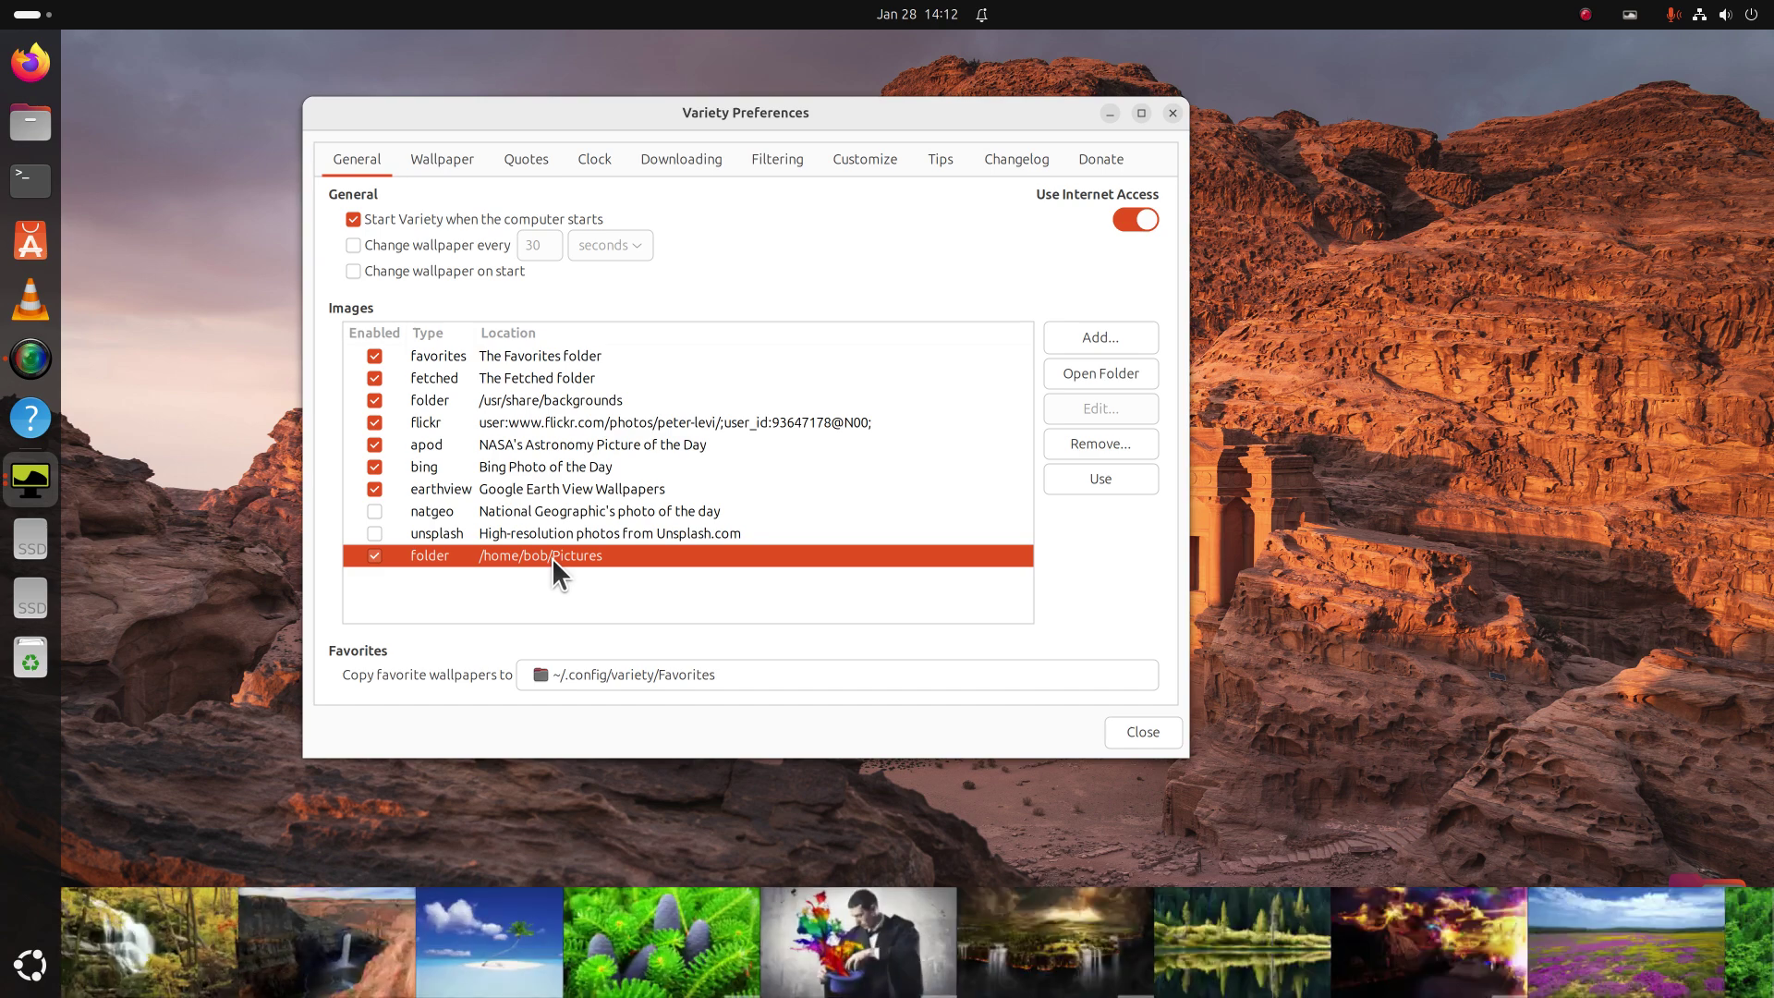
left_click(497, 933)
left_click_drag(660, 109, 917, 71)
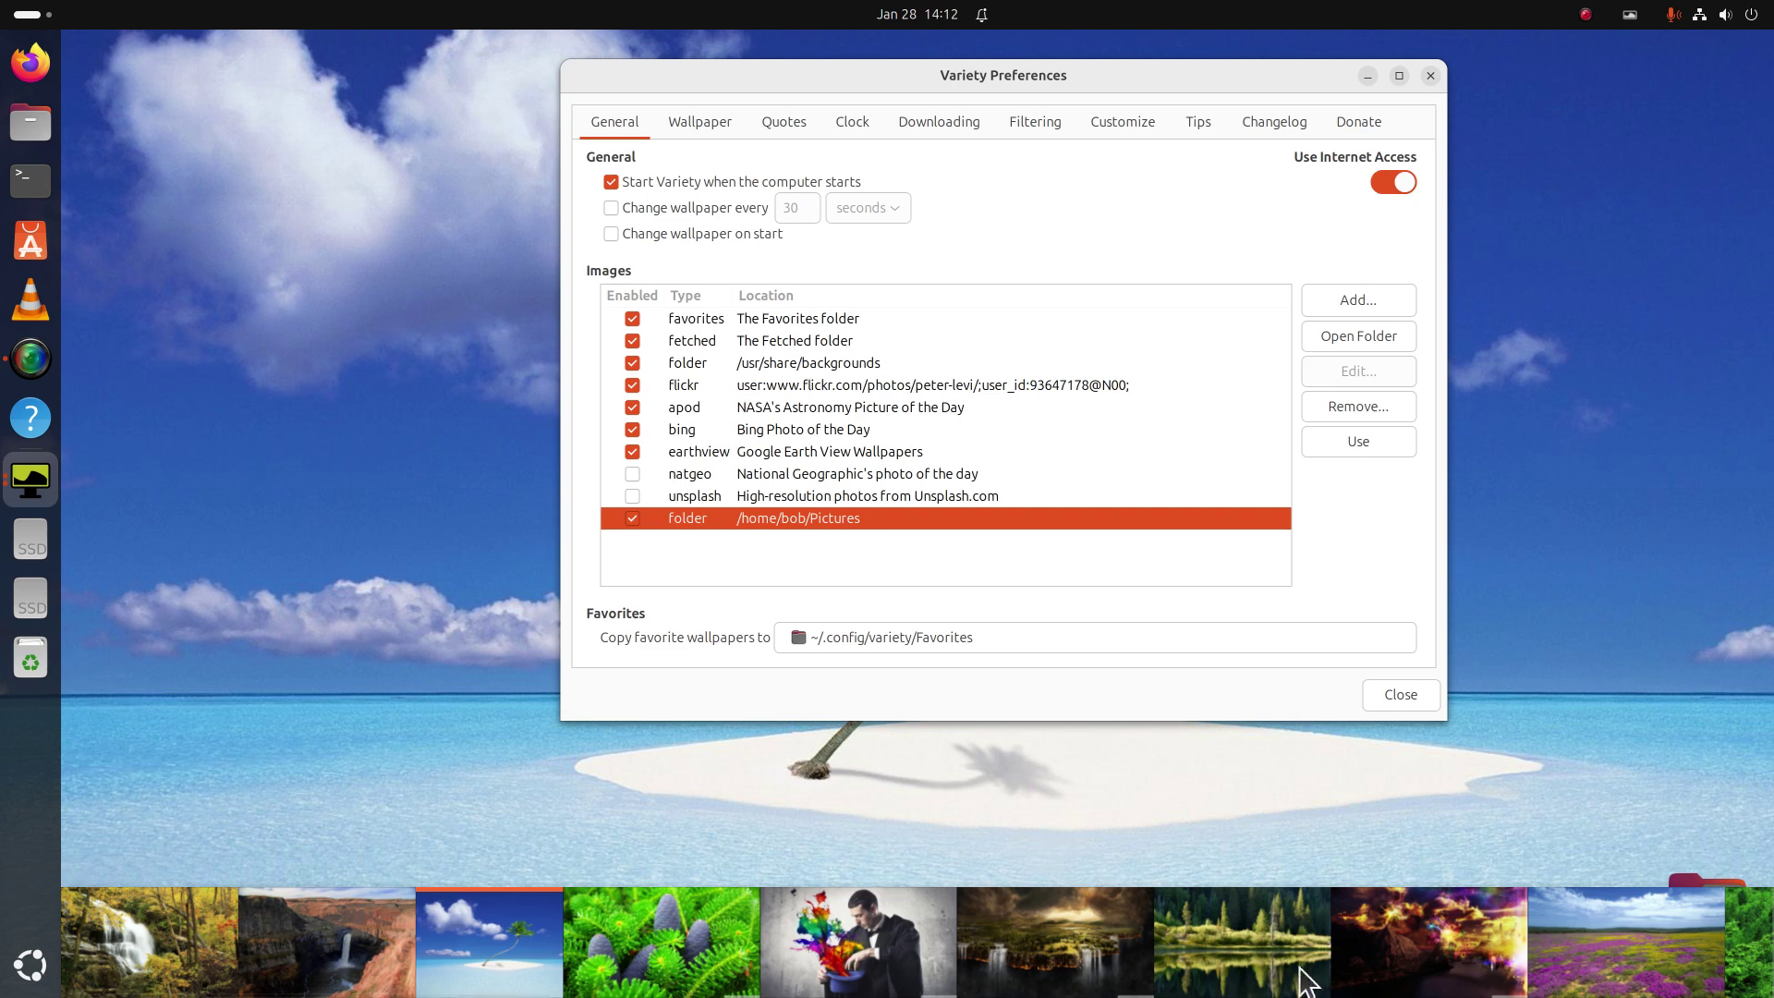
Step: Find the coastal pine photo among the Pictures thumbnails, apply it as wallpaper, and reposition the preferences window
scroll(1486, 954, "right", 15)
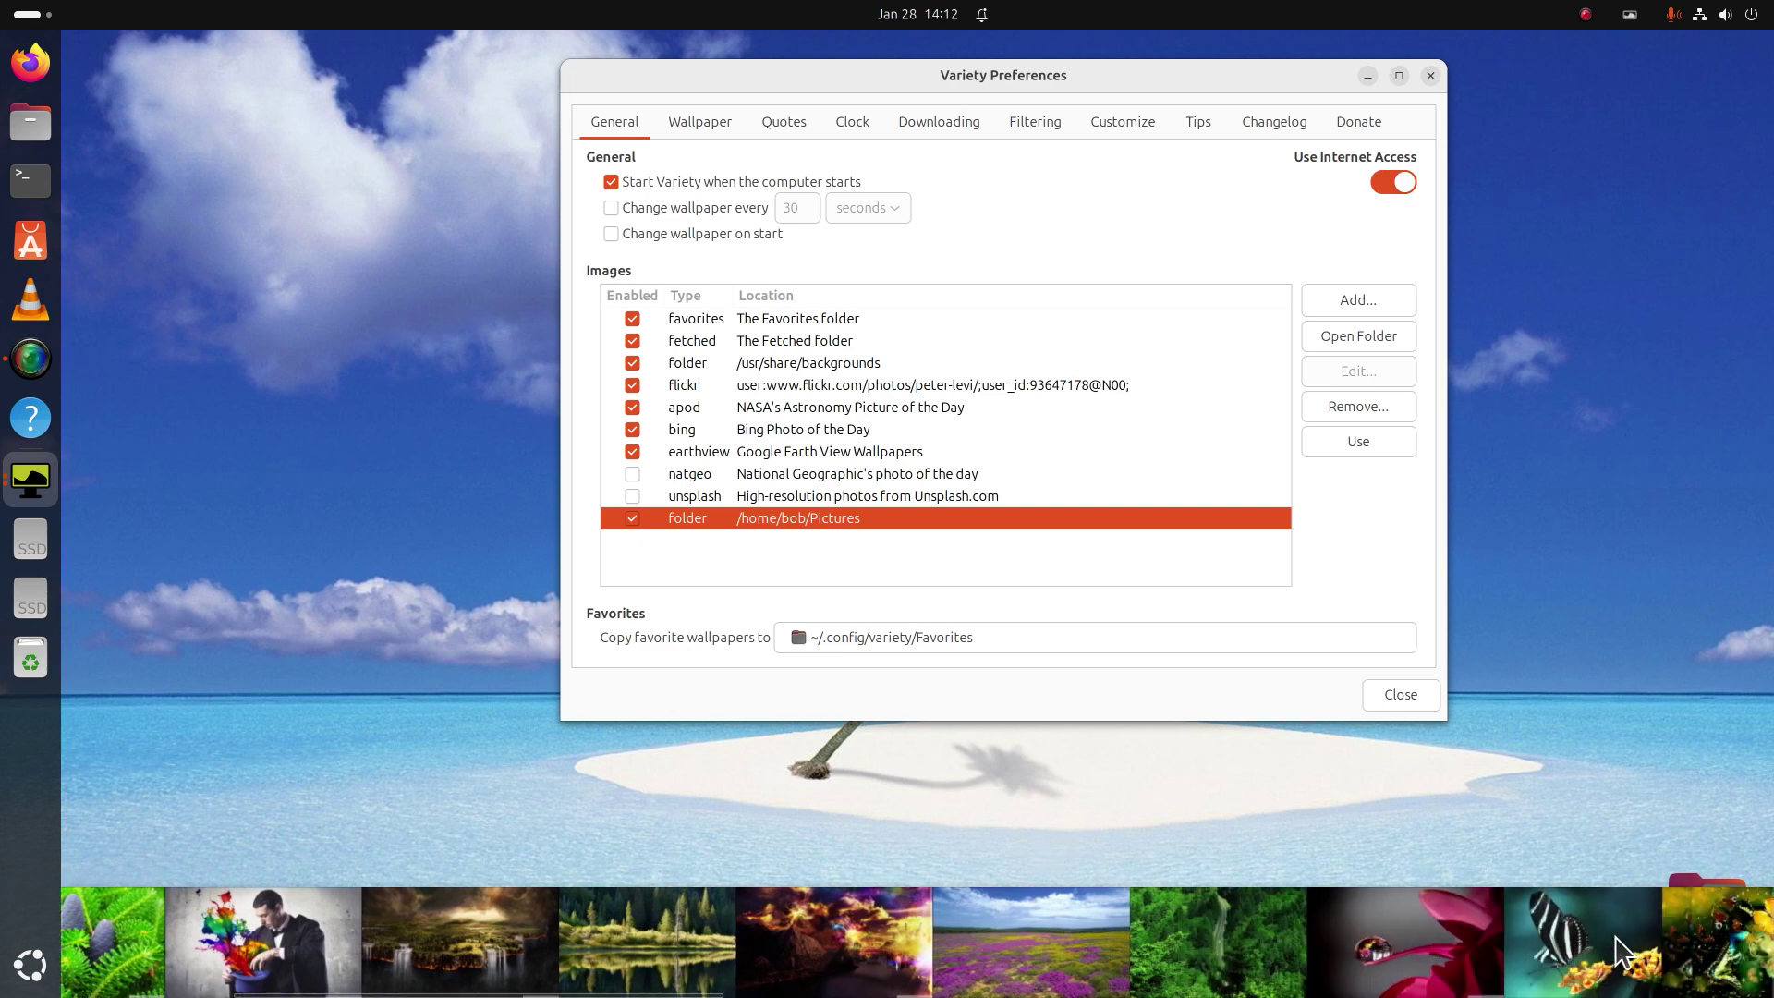
scroll(1567, 939, "right", 4)
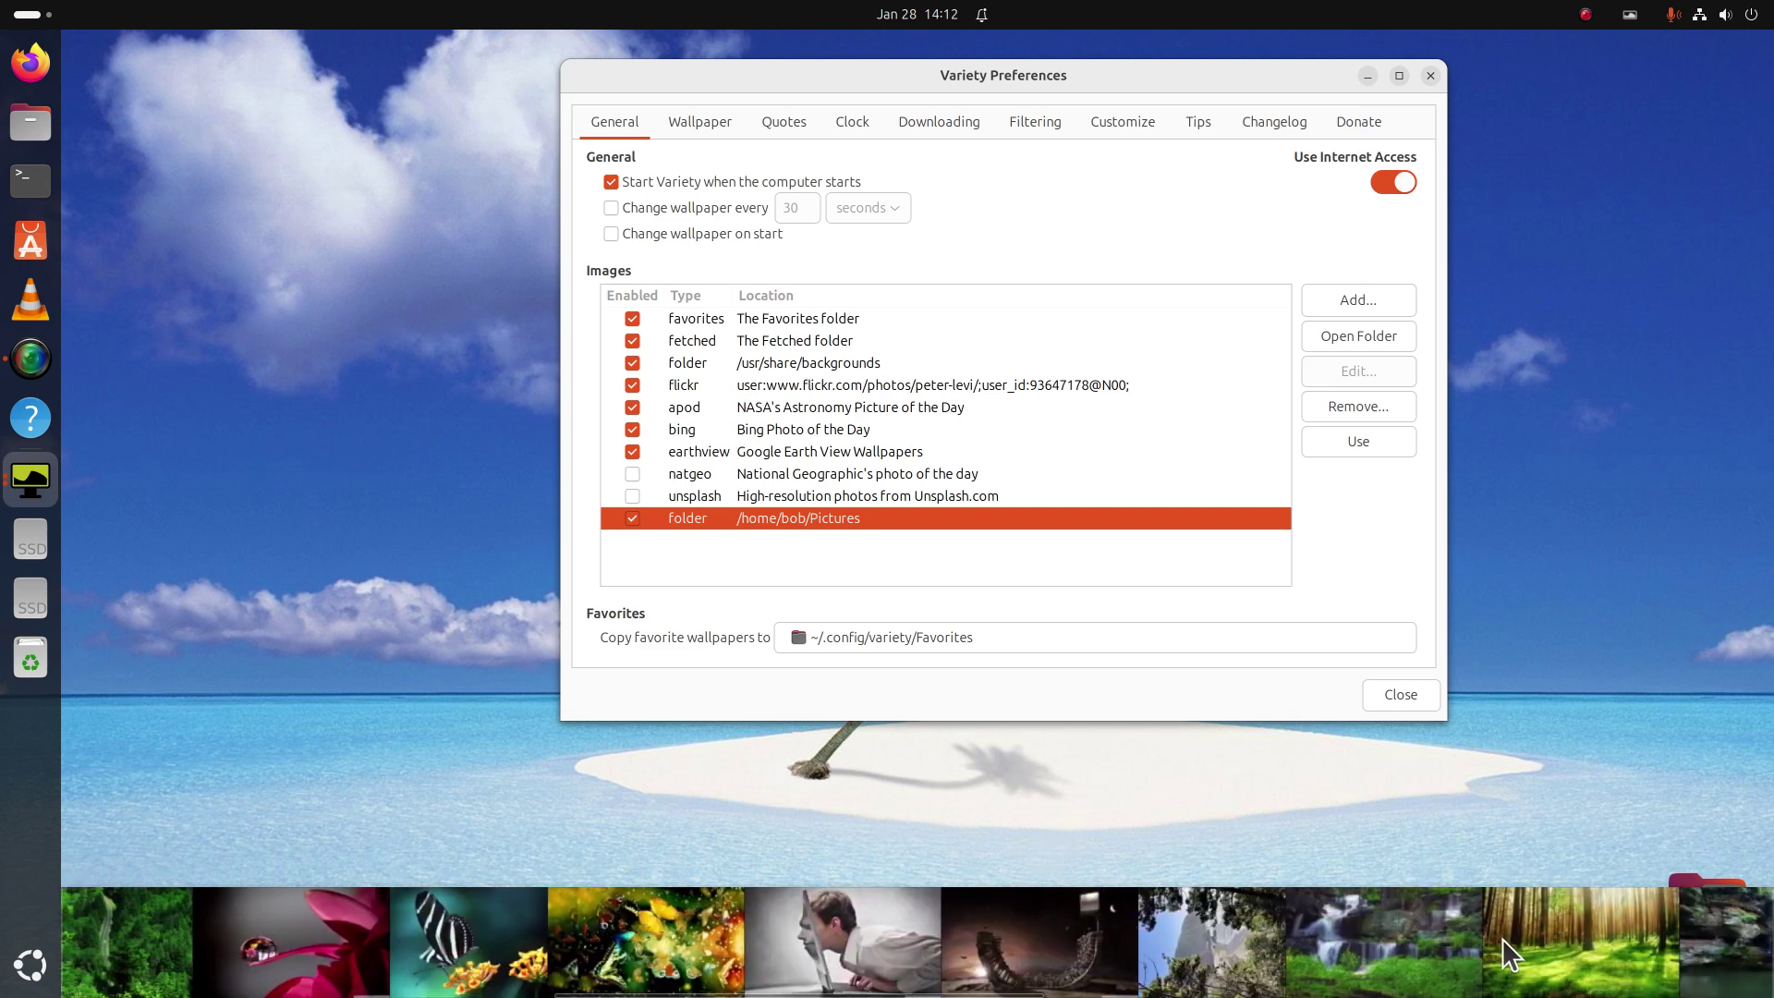
left_click(1184, 948)
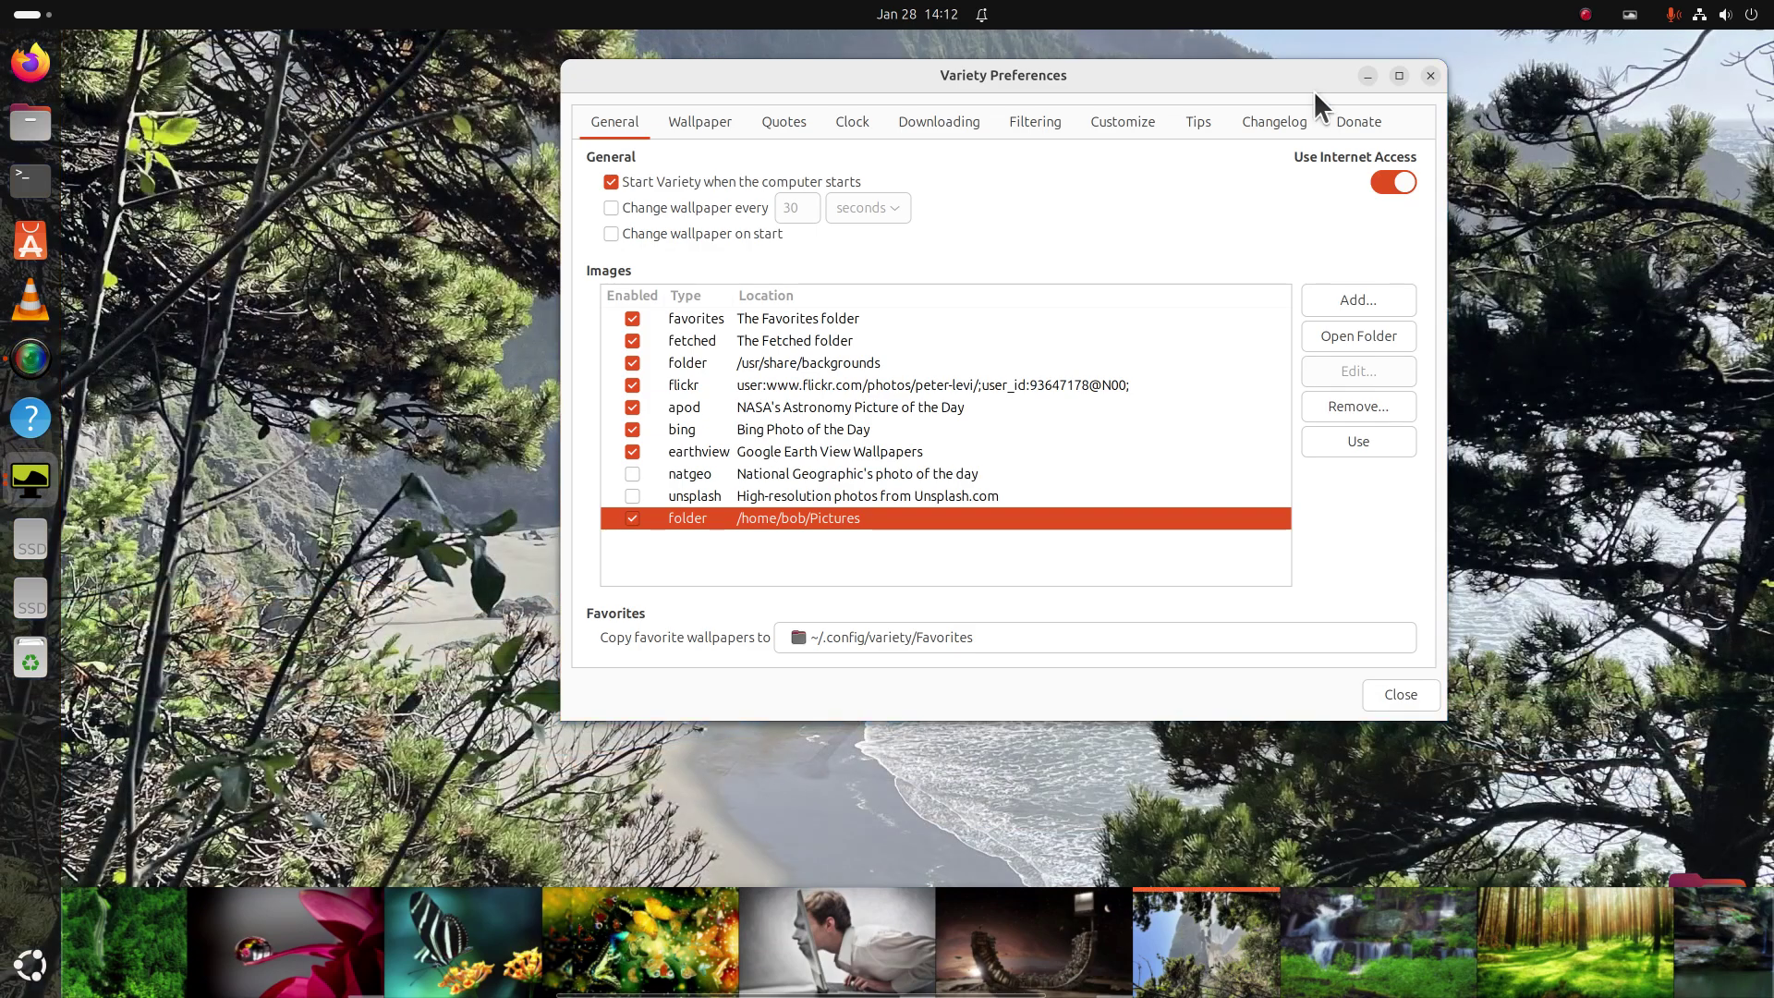
left_click_drag(1113, 75, 608, 117)
left_click_drag(1243, 146, 1257, 142)
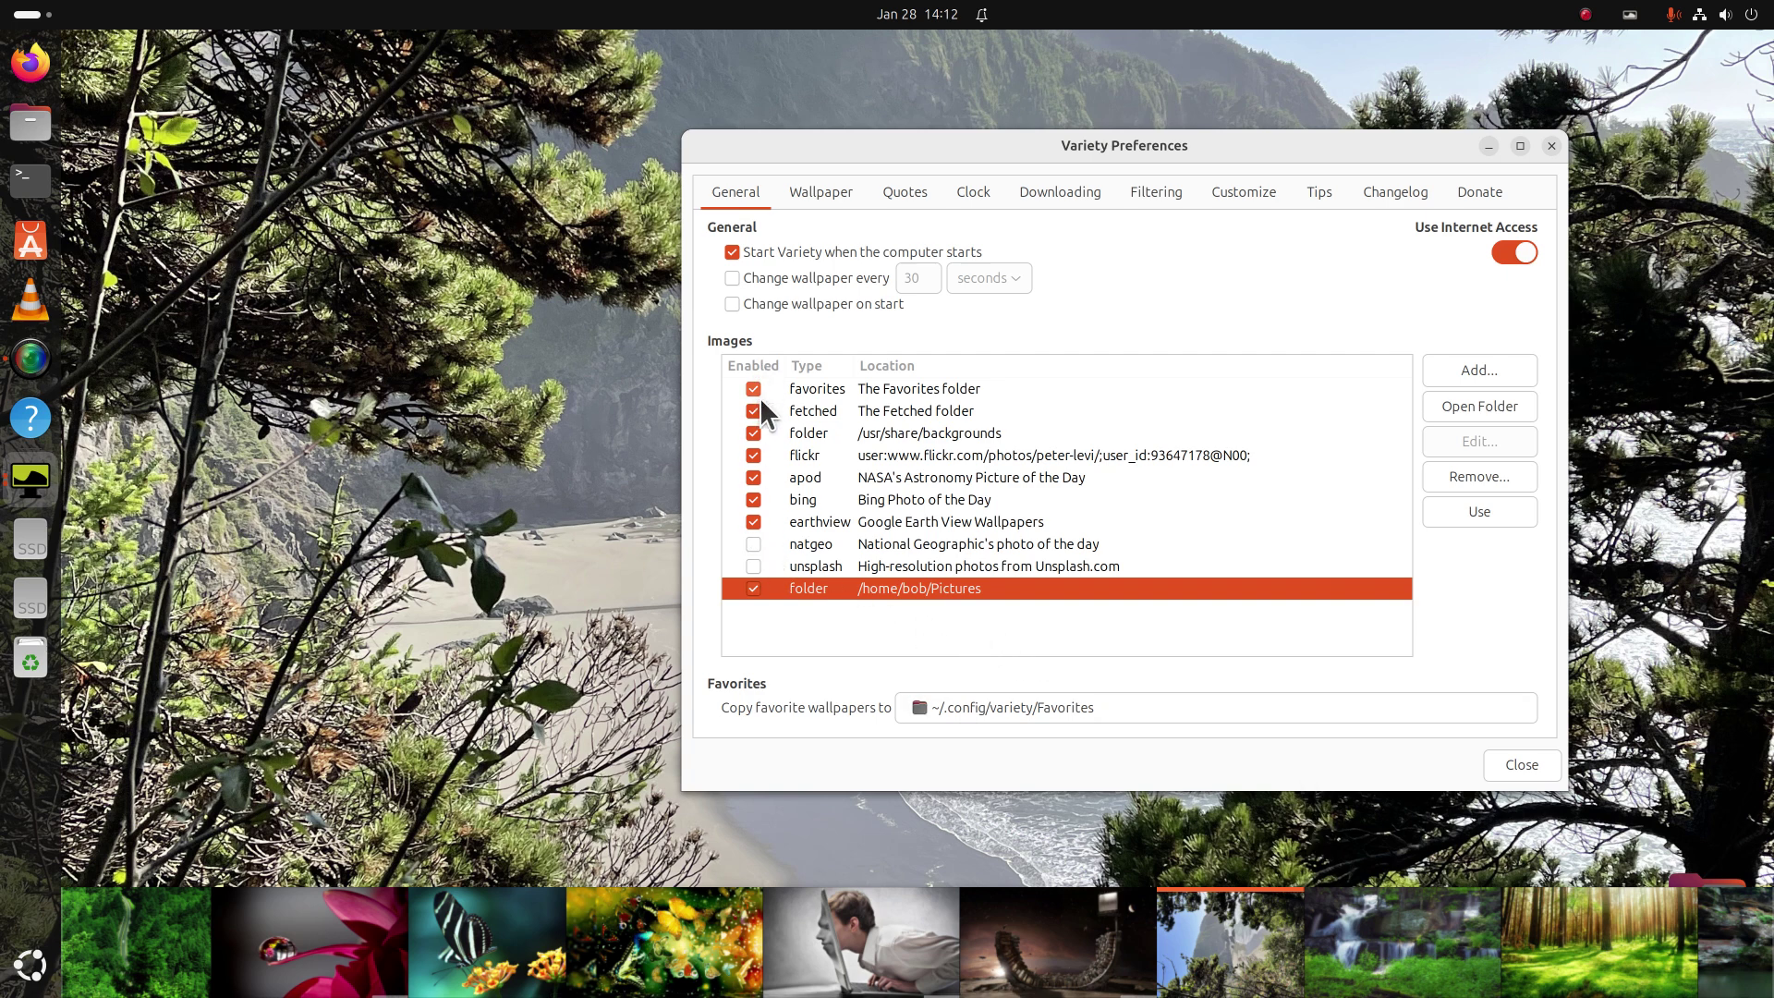
Step: Apply the sunset river city wallpaper from Bing Photo of the Day and close Variety's preferences
left_click(867, 495)
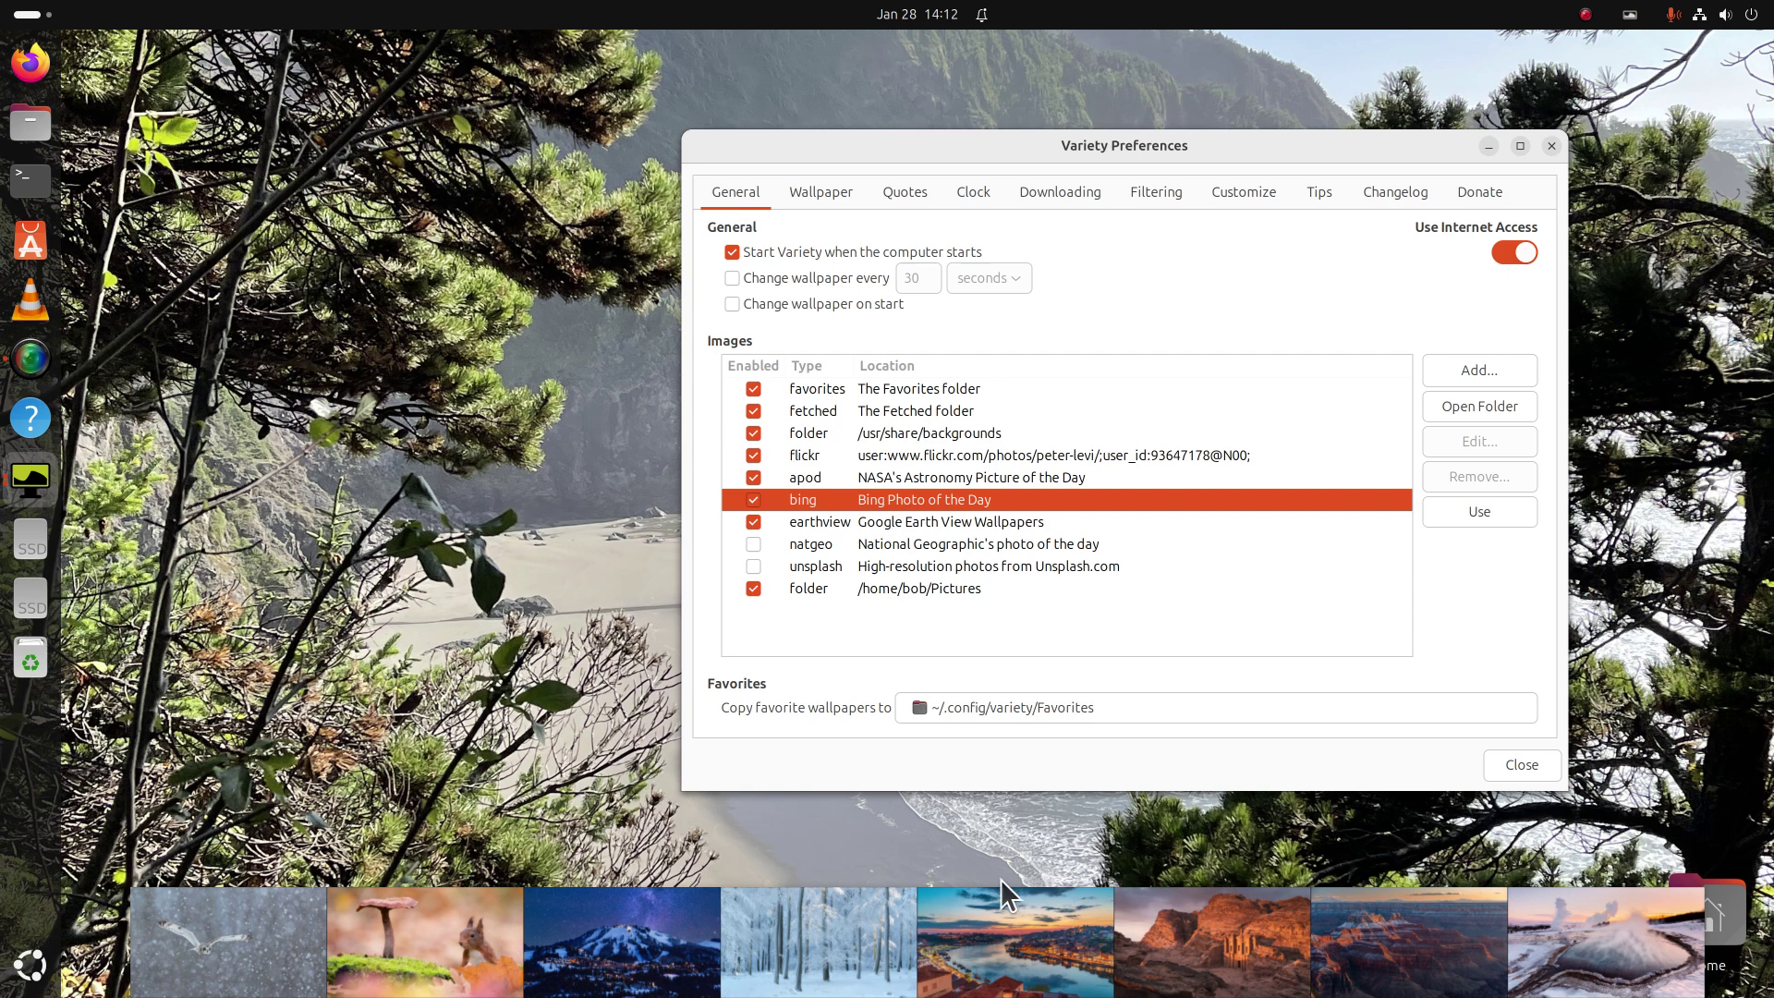
left_click(1087, 932)
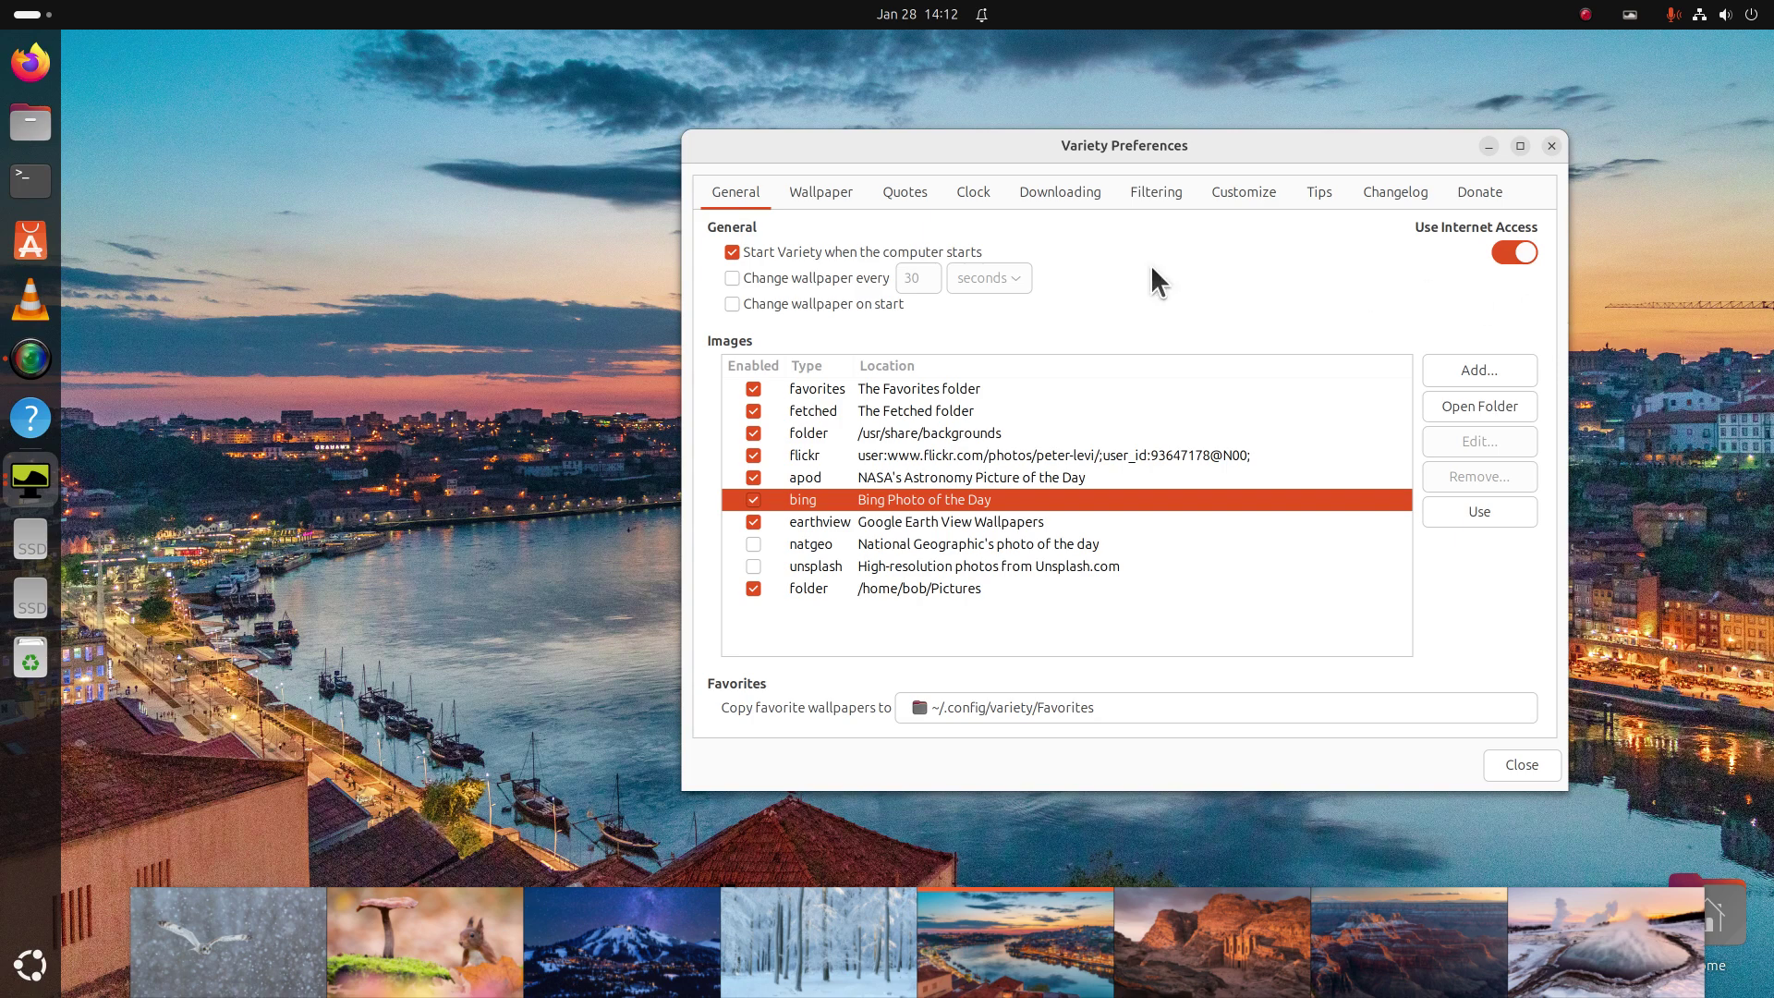
left_click(1552, 146)
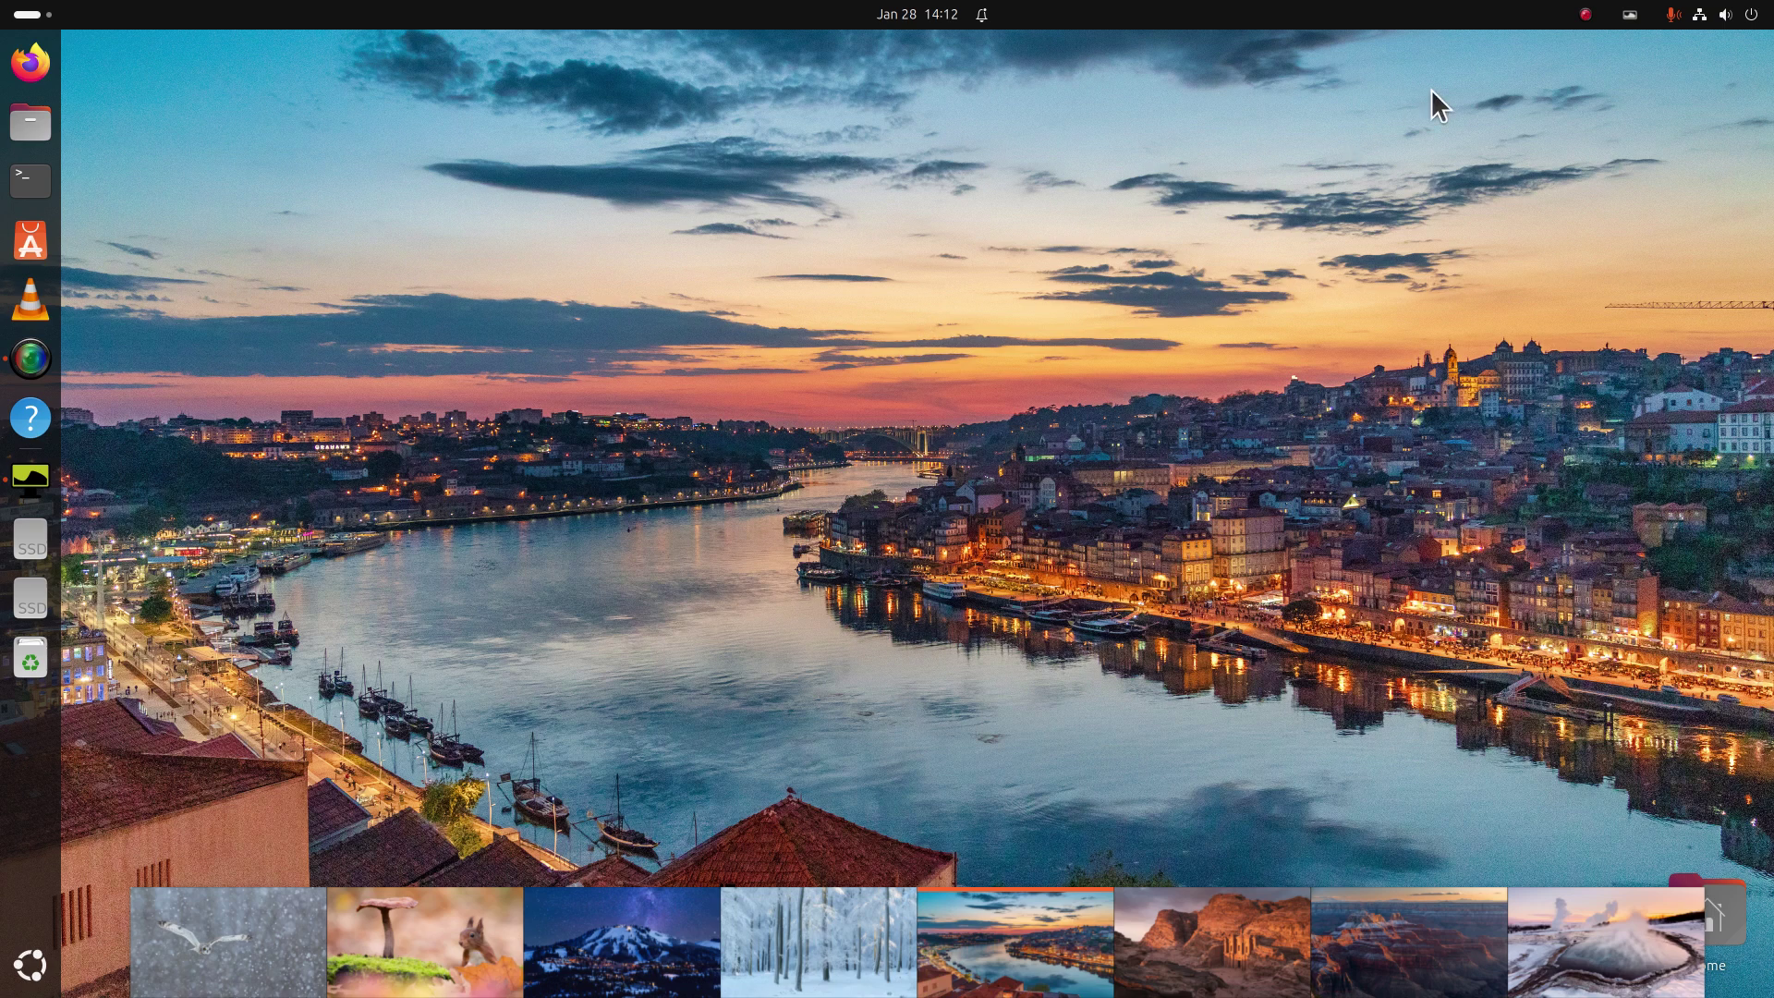
Step: Dismiss the wallpaper thumbnail strip, view the Porto sunset wallpaper's source page on Bing, and close the browser
right_click(18, 479)
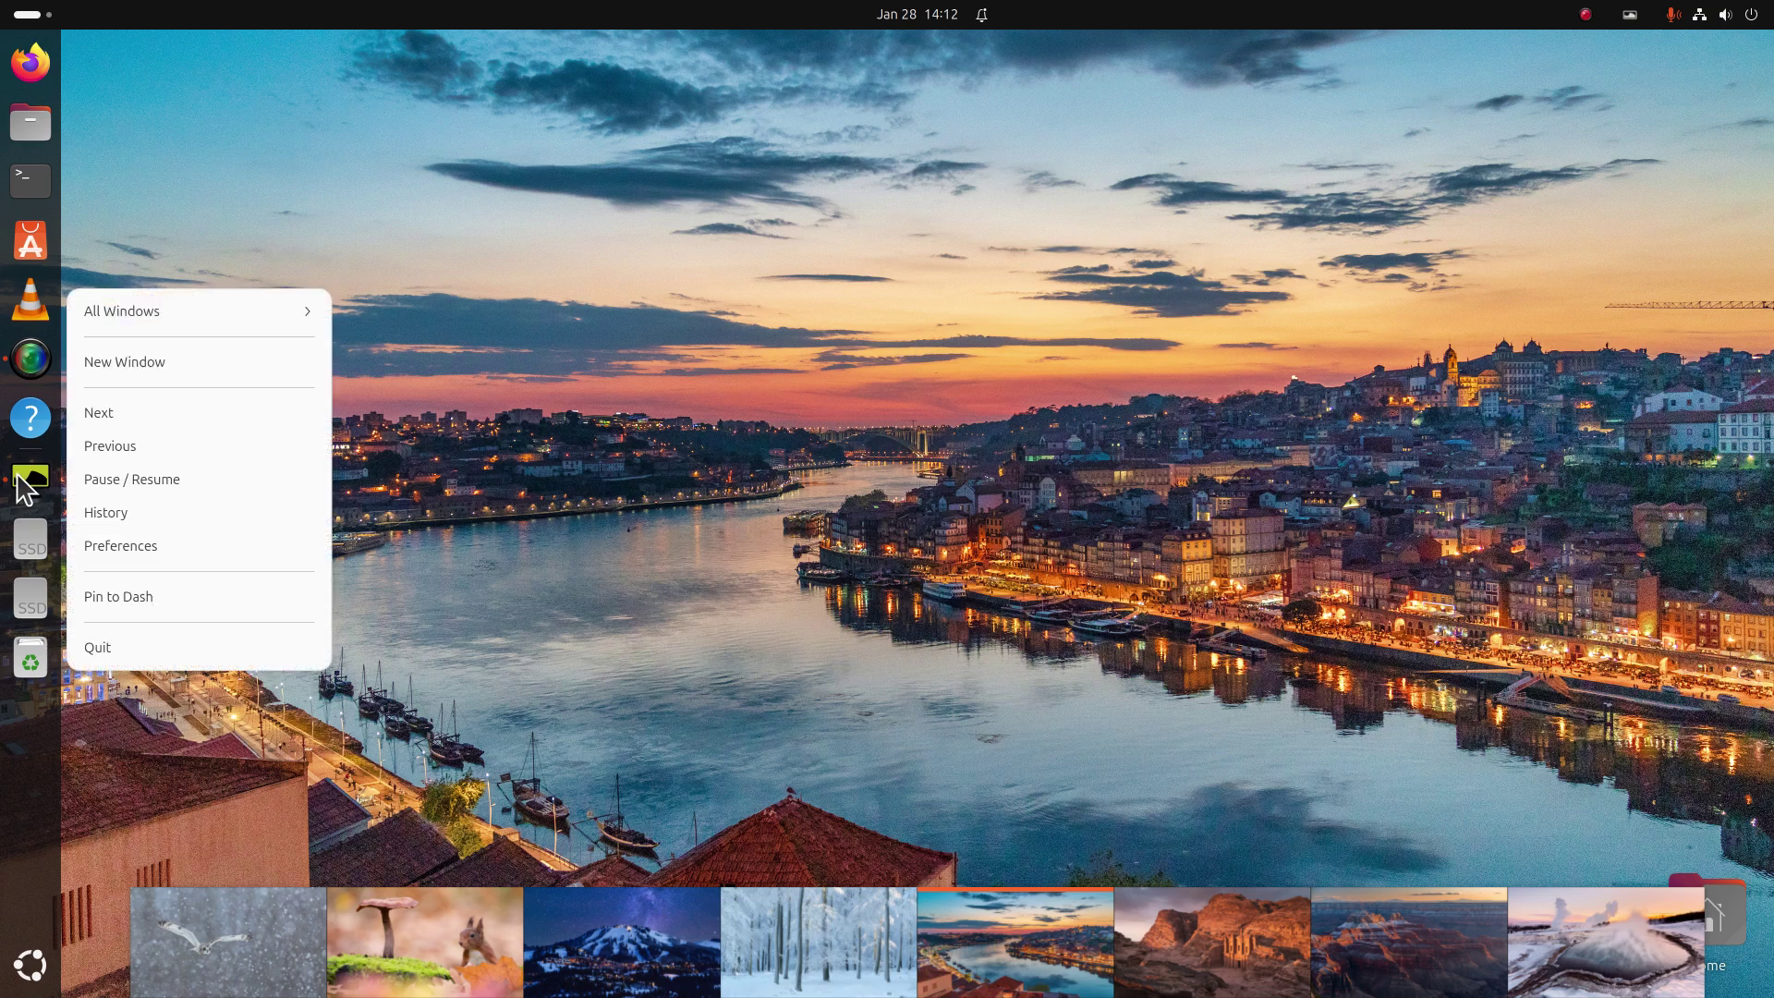
left_click(143, 647)
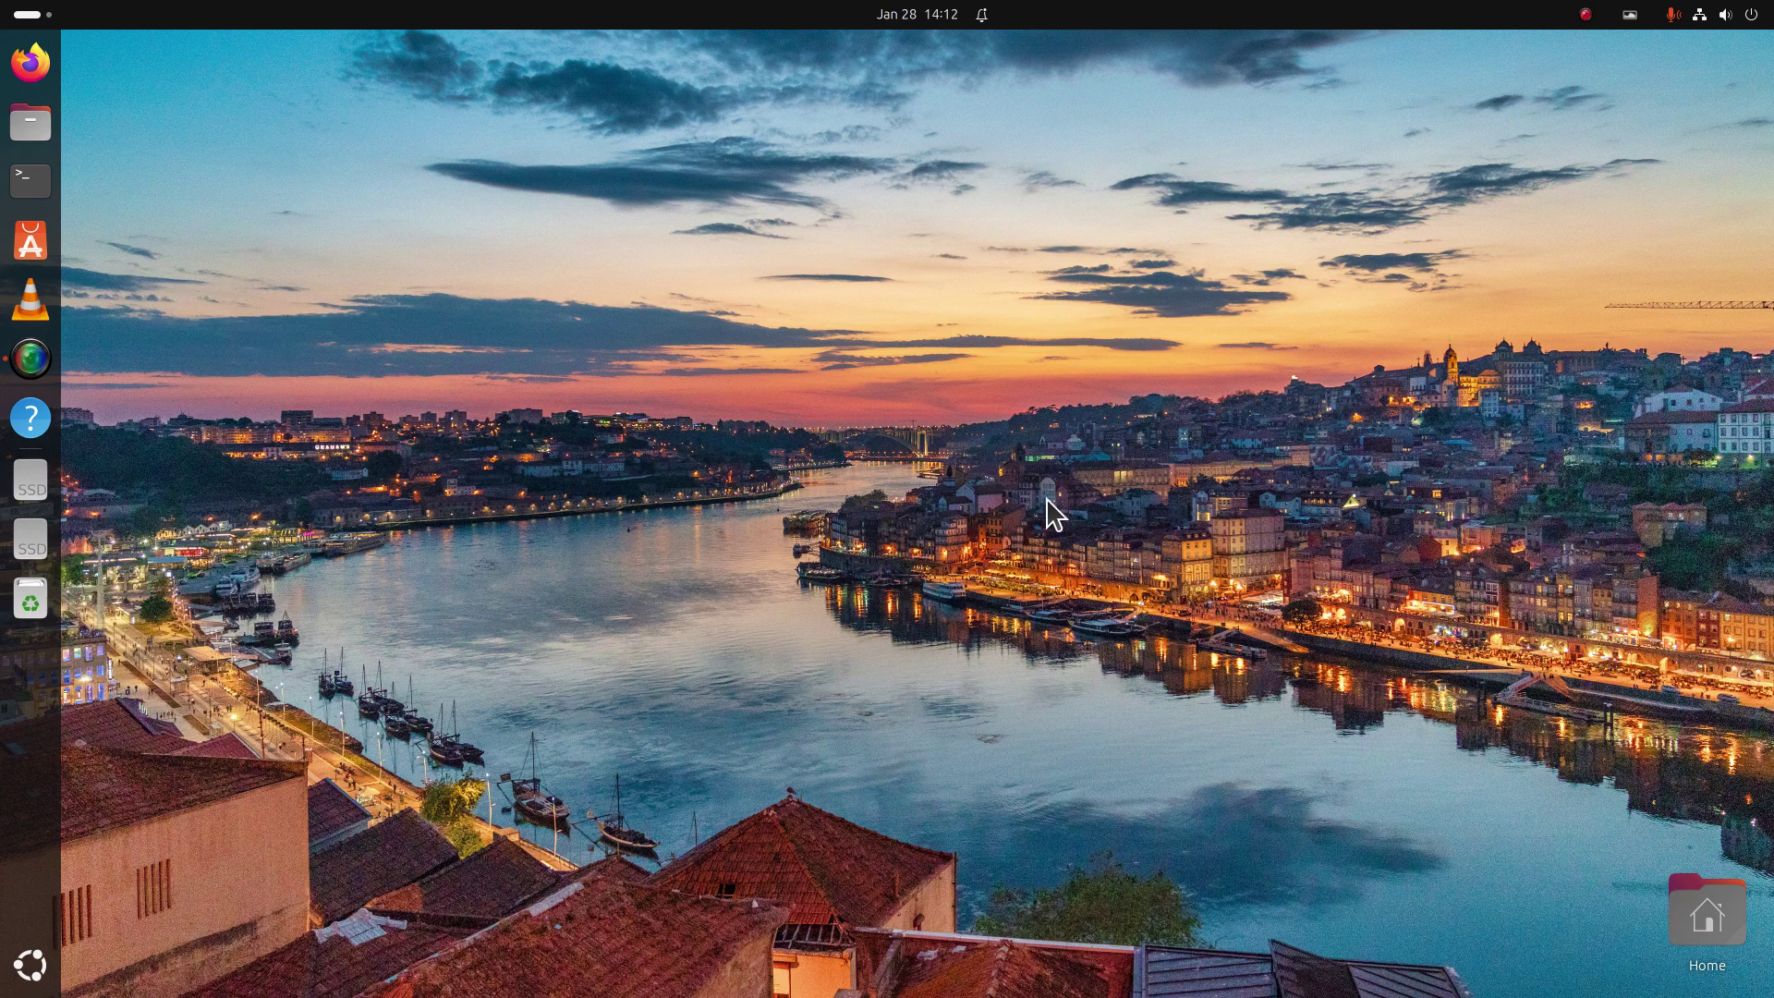
left_click(1630, 15)
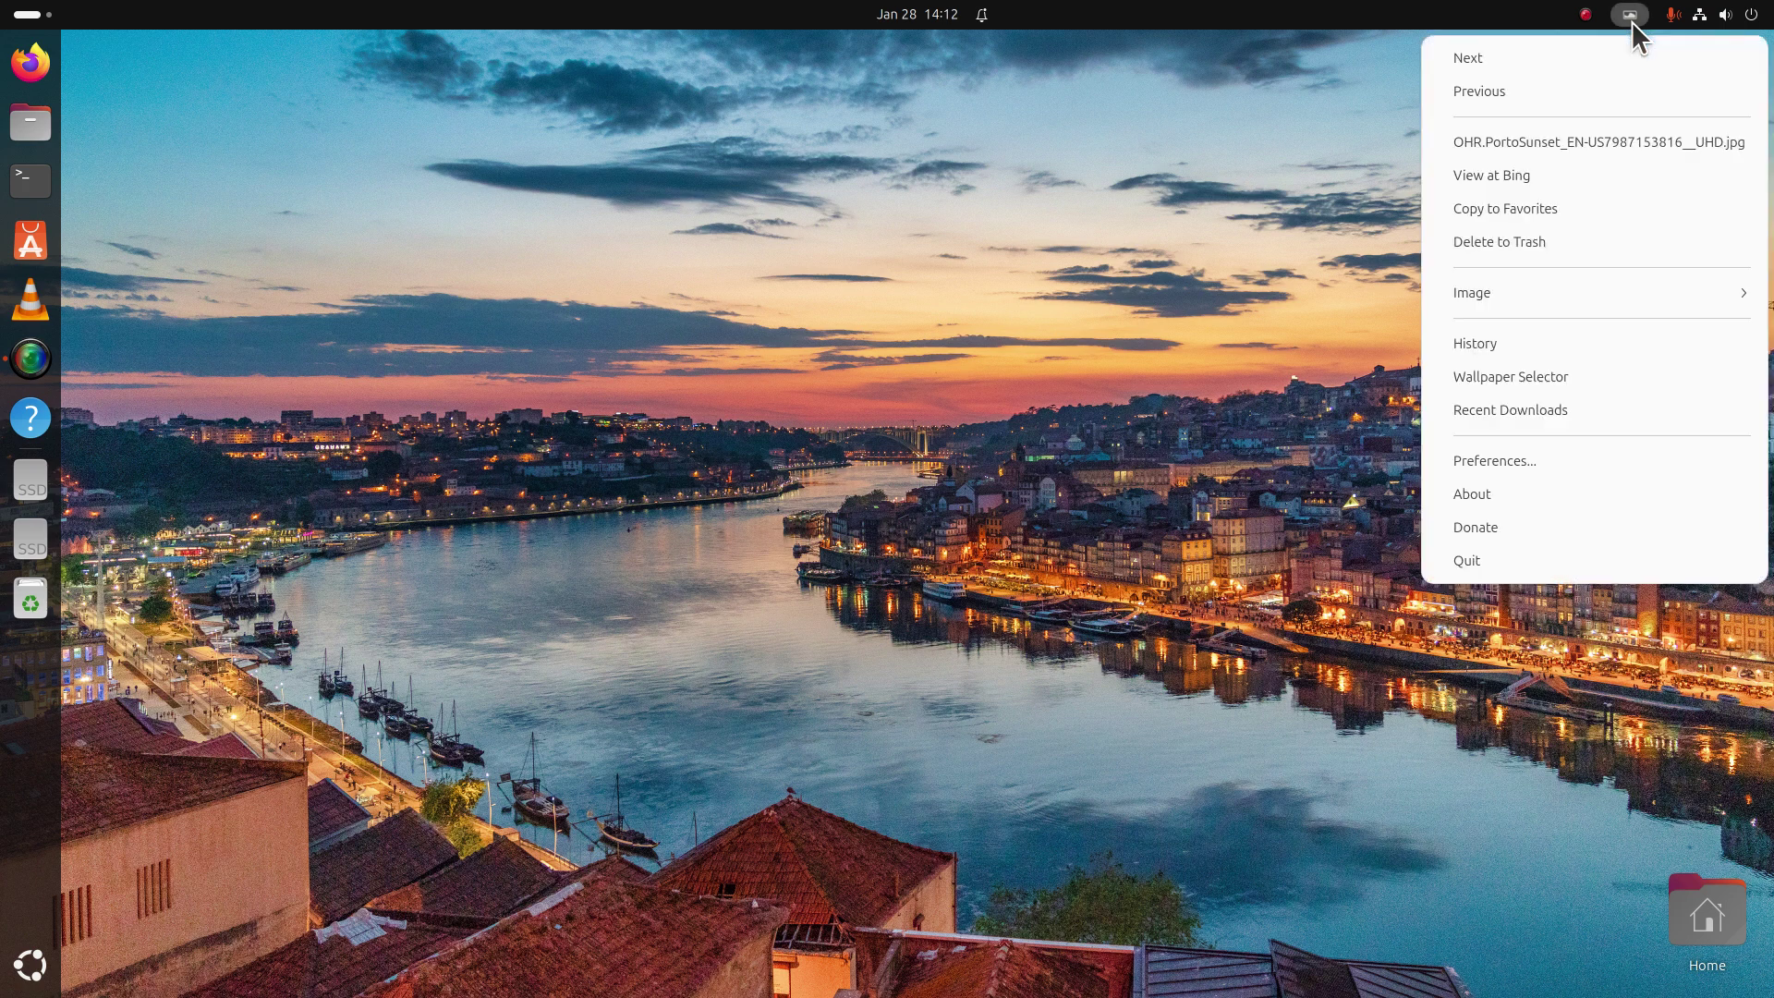
left_click(1579, 173)
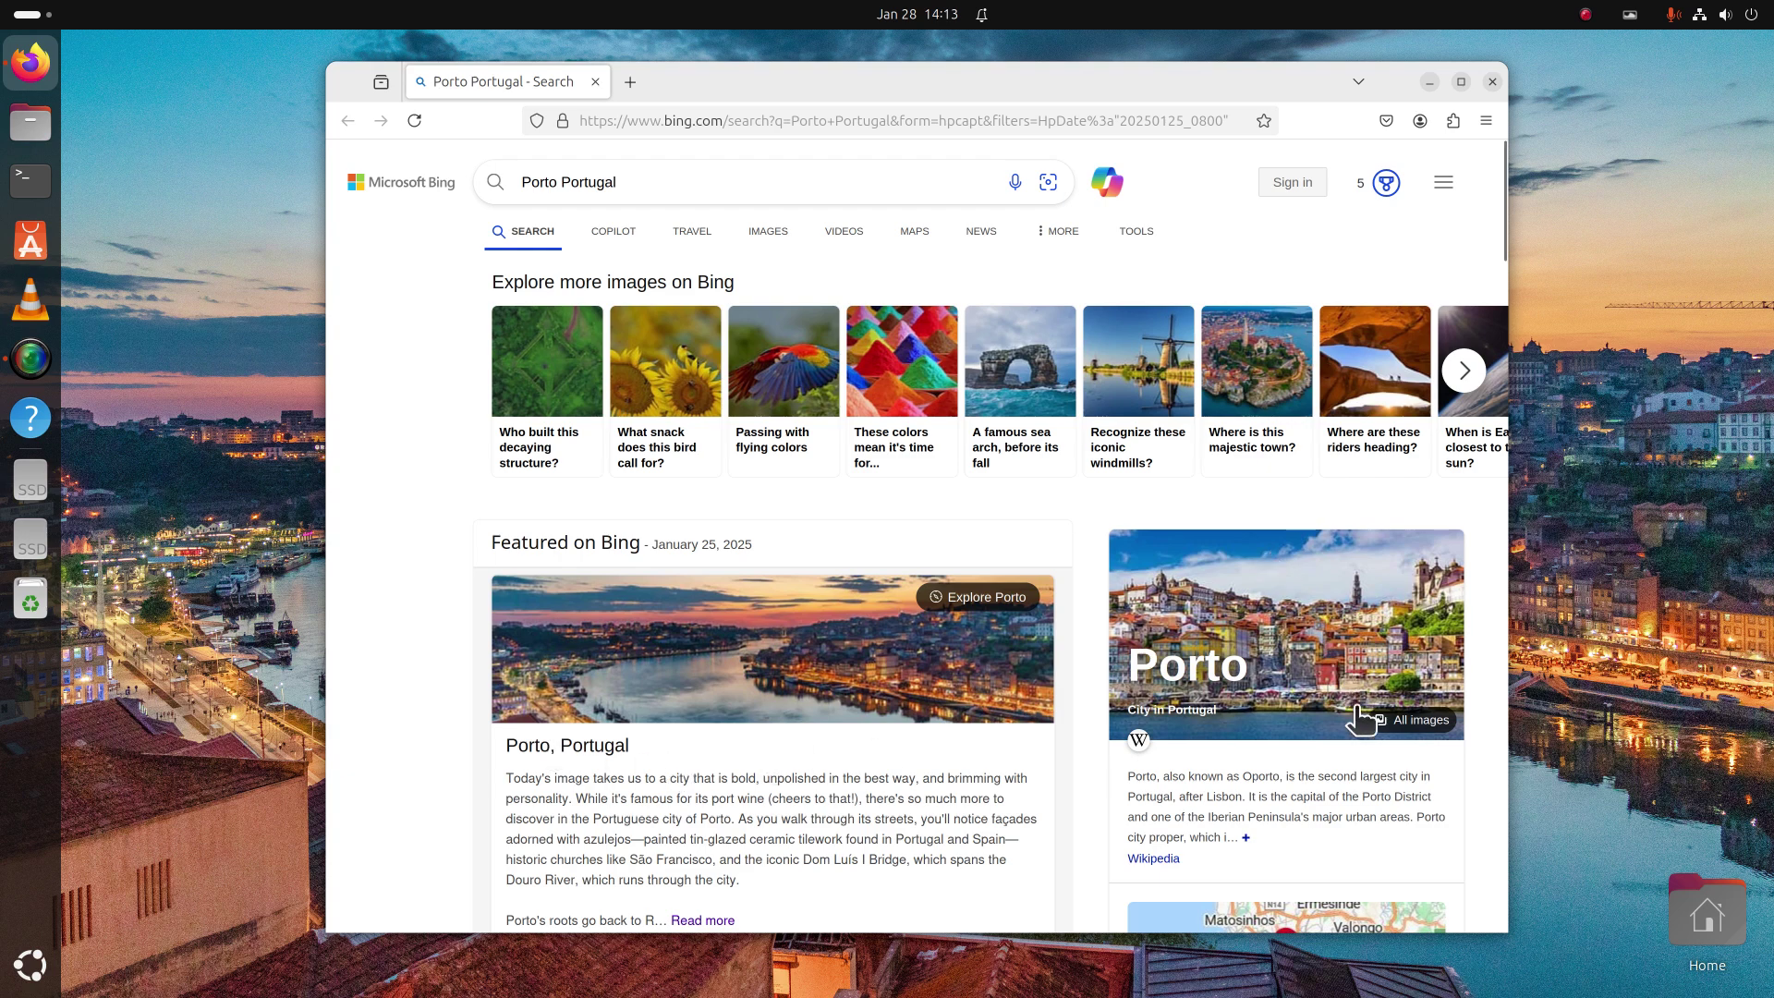
scroll(1359, 730, "down", 3)
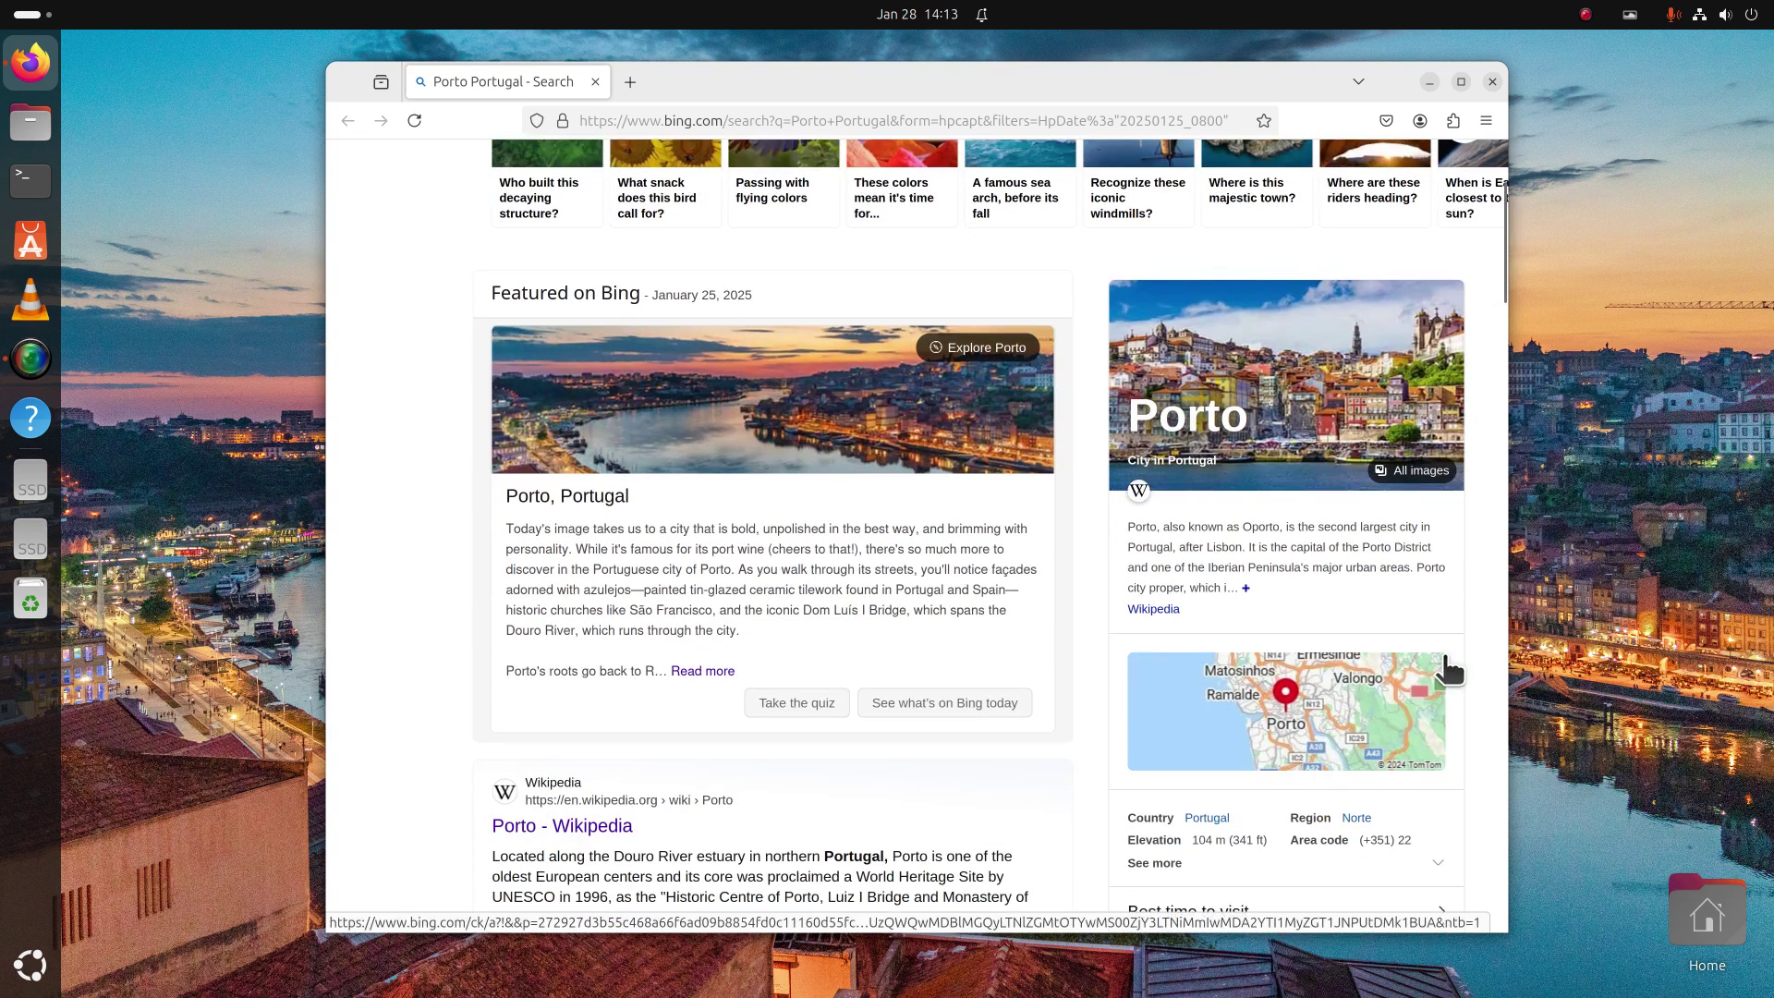
left_click(1494, 81)
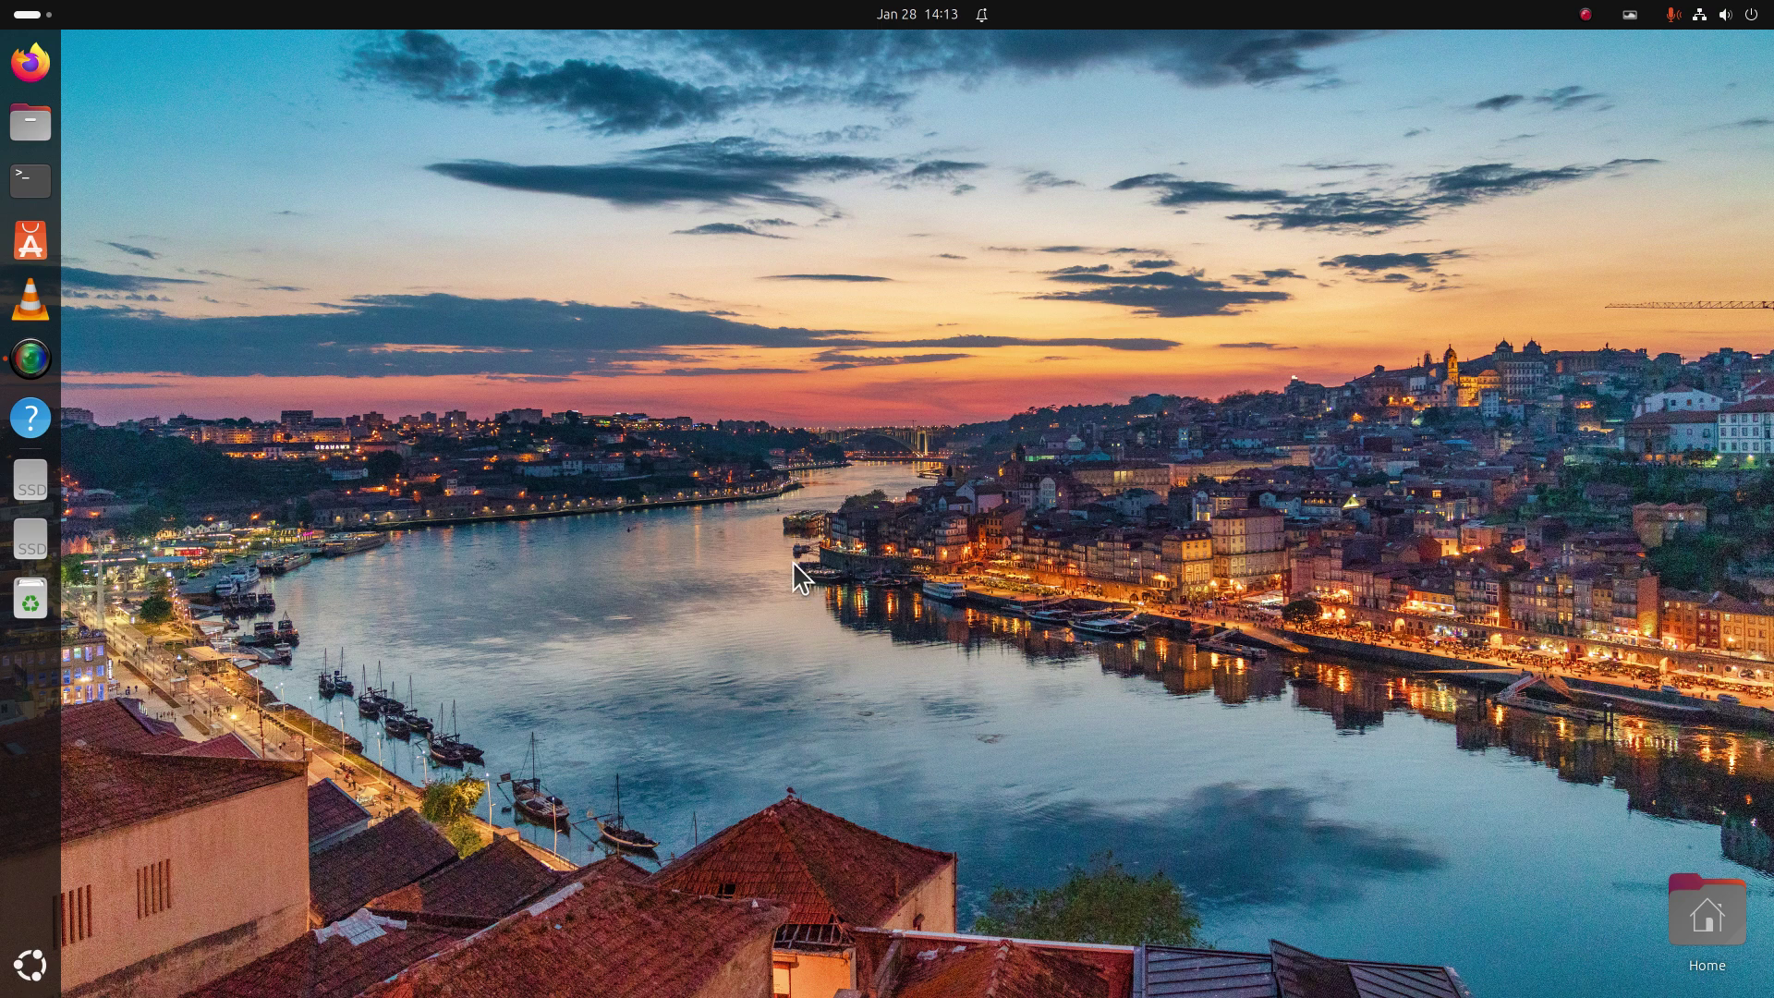
Step: Apply the coastal sea-stack wallpaper from the home Pictures folder, then close Variety's preferences and thumbnail strip
left_click(1630, 13)
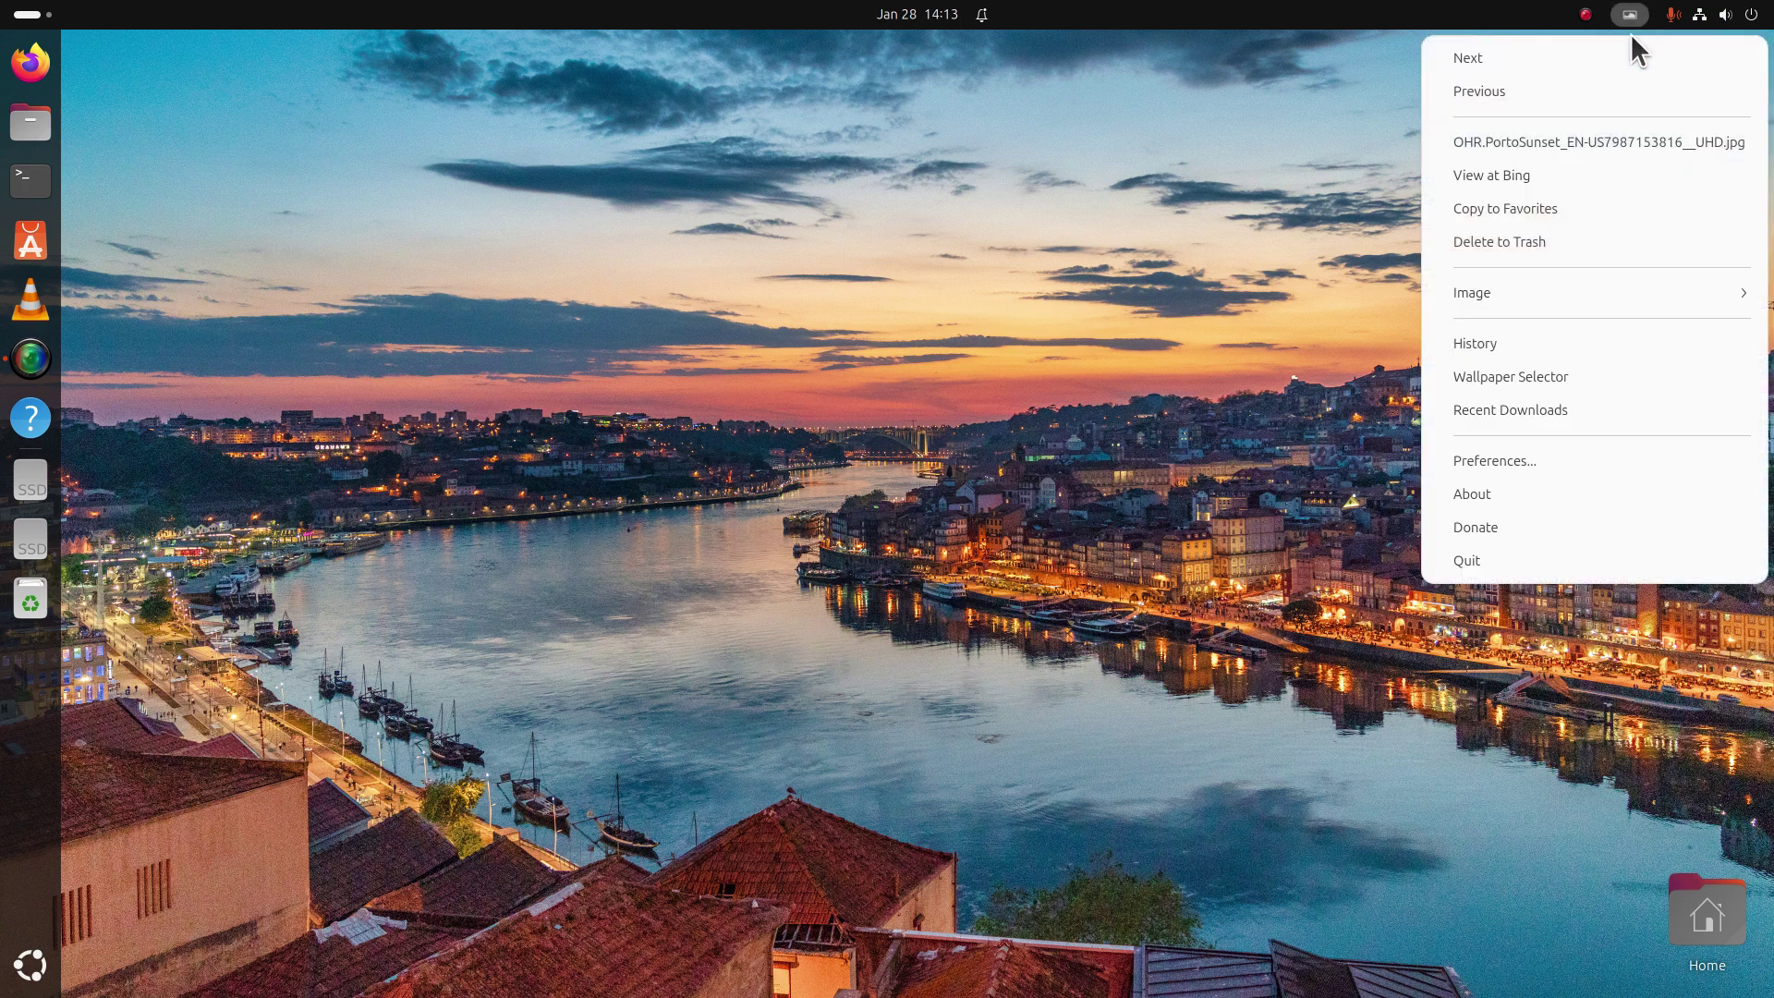
left_click(1545, 463)
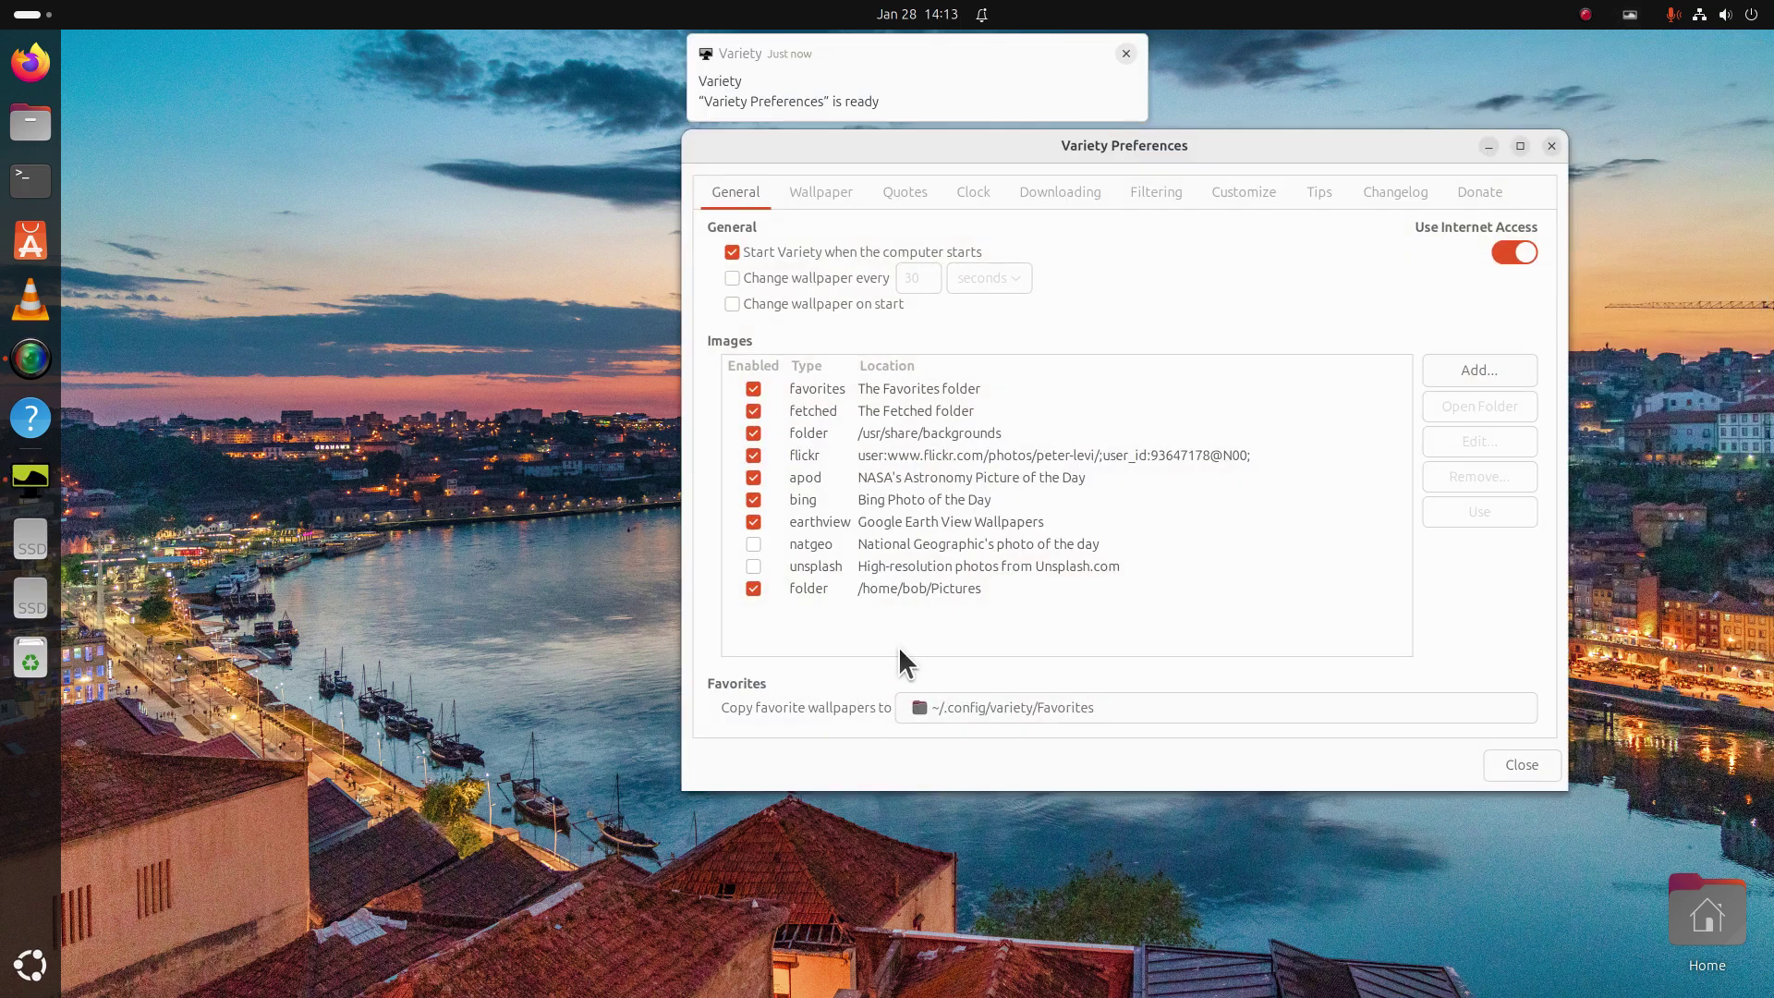
left_click(891, 590)
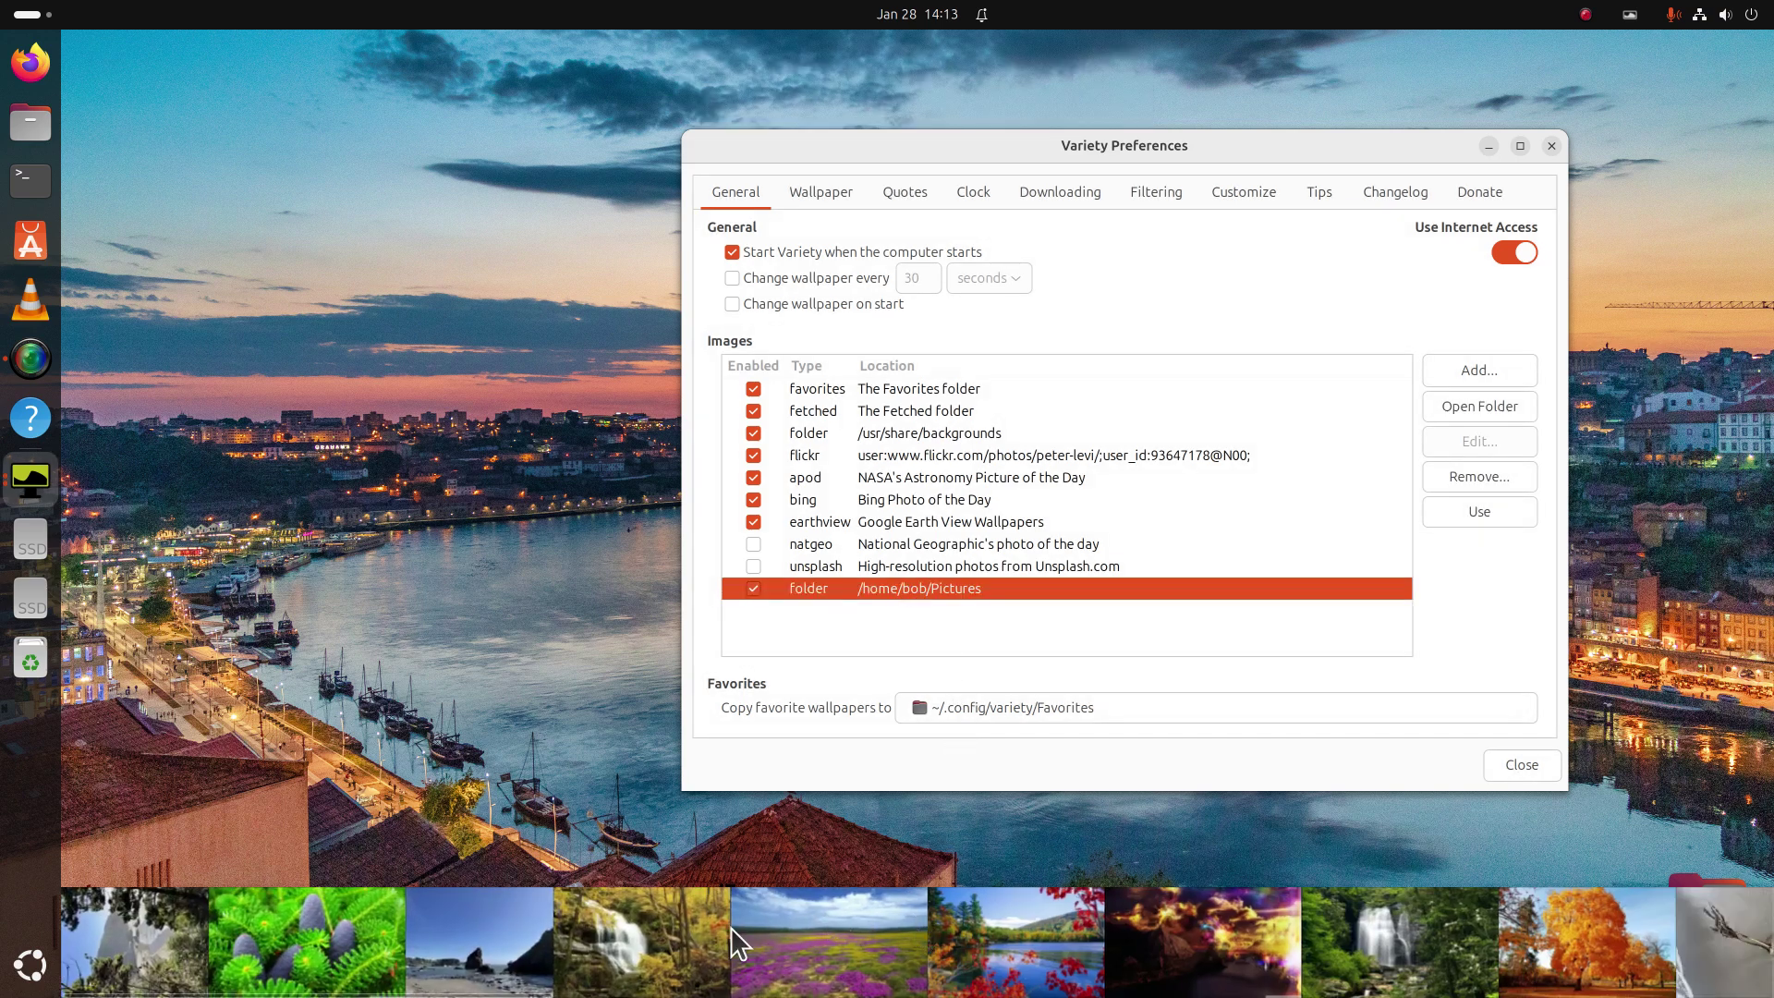
left_click(490, 940)
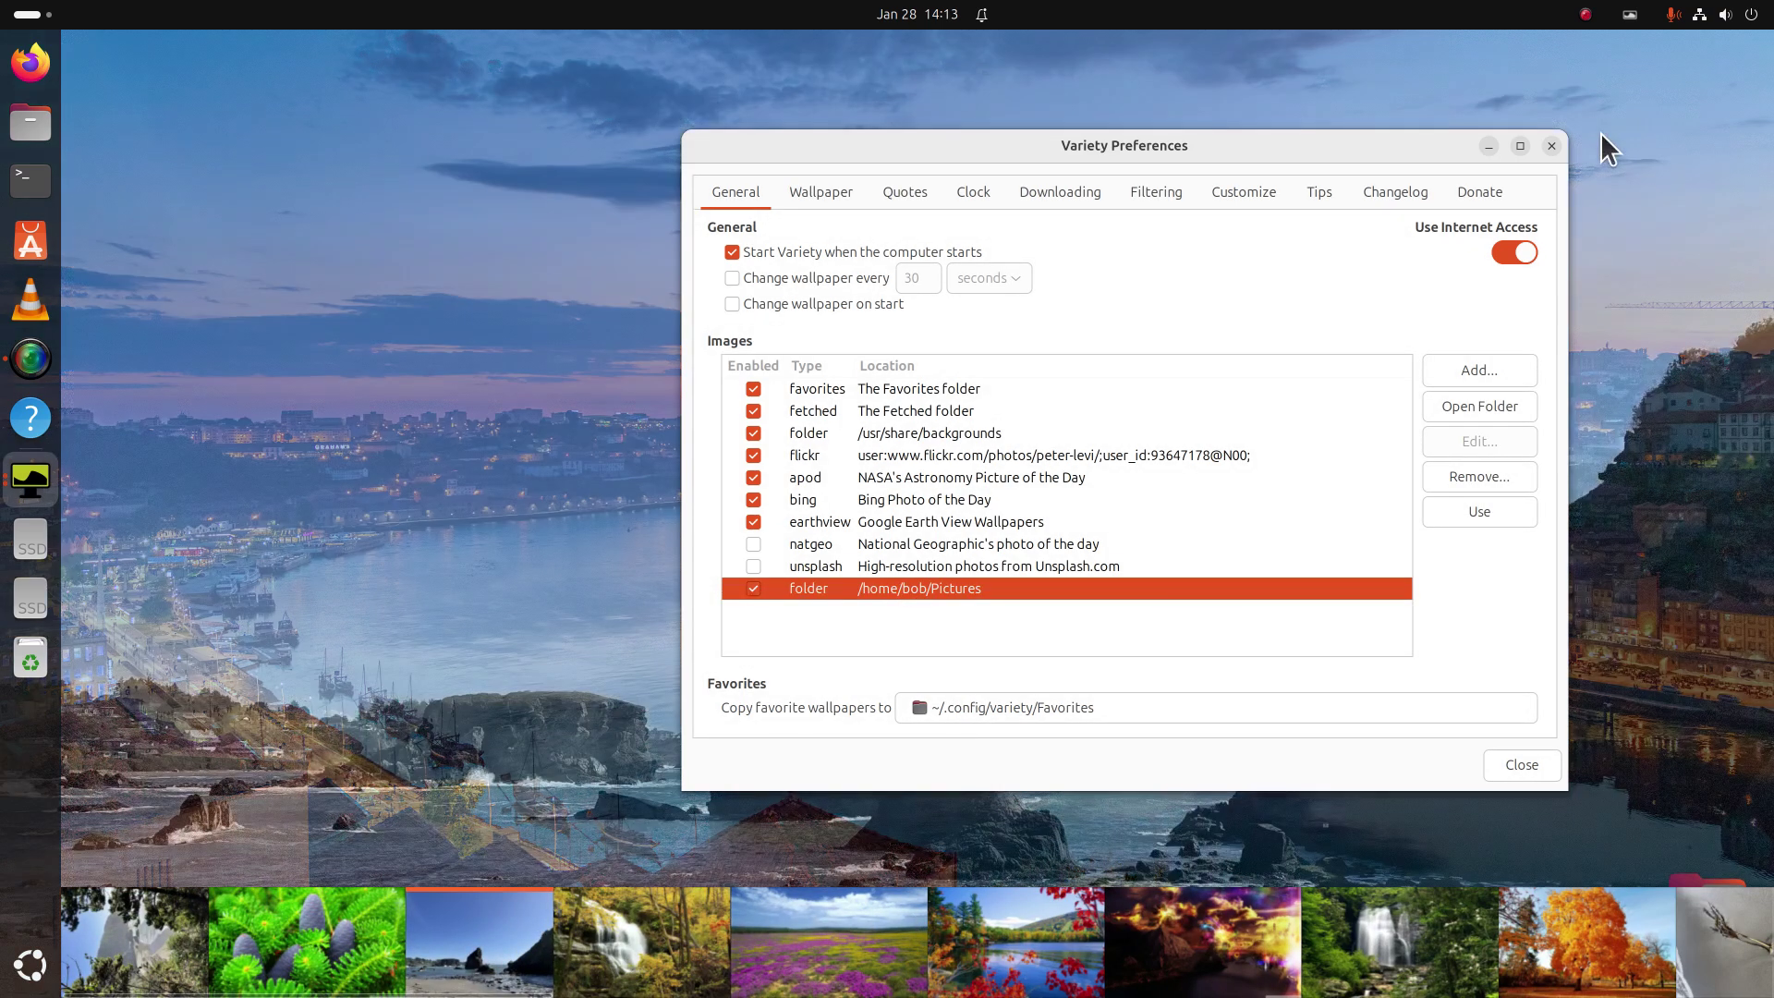
left_click(1551, 146)
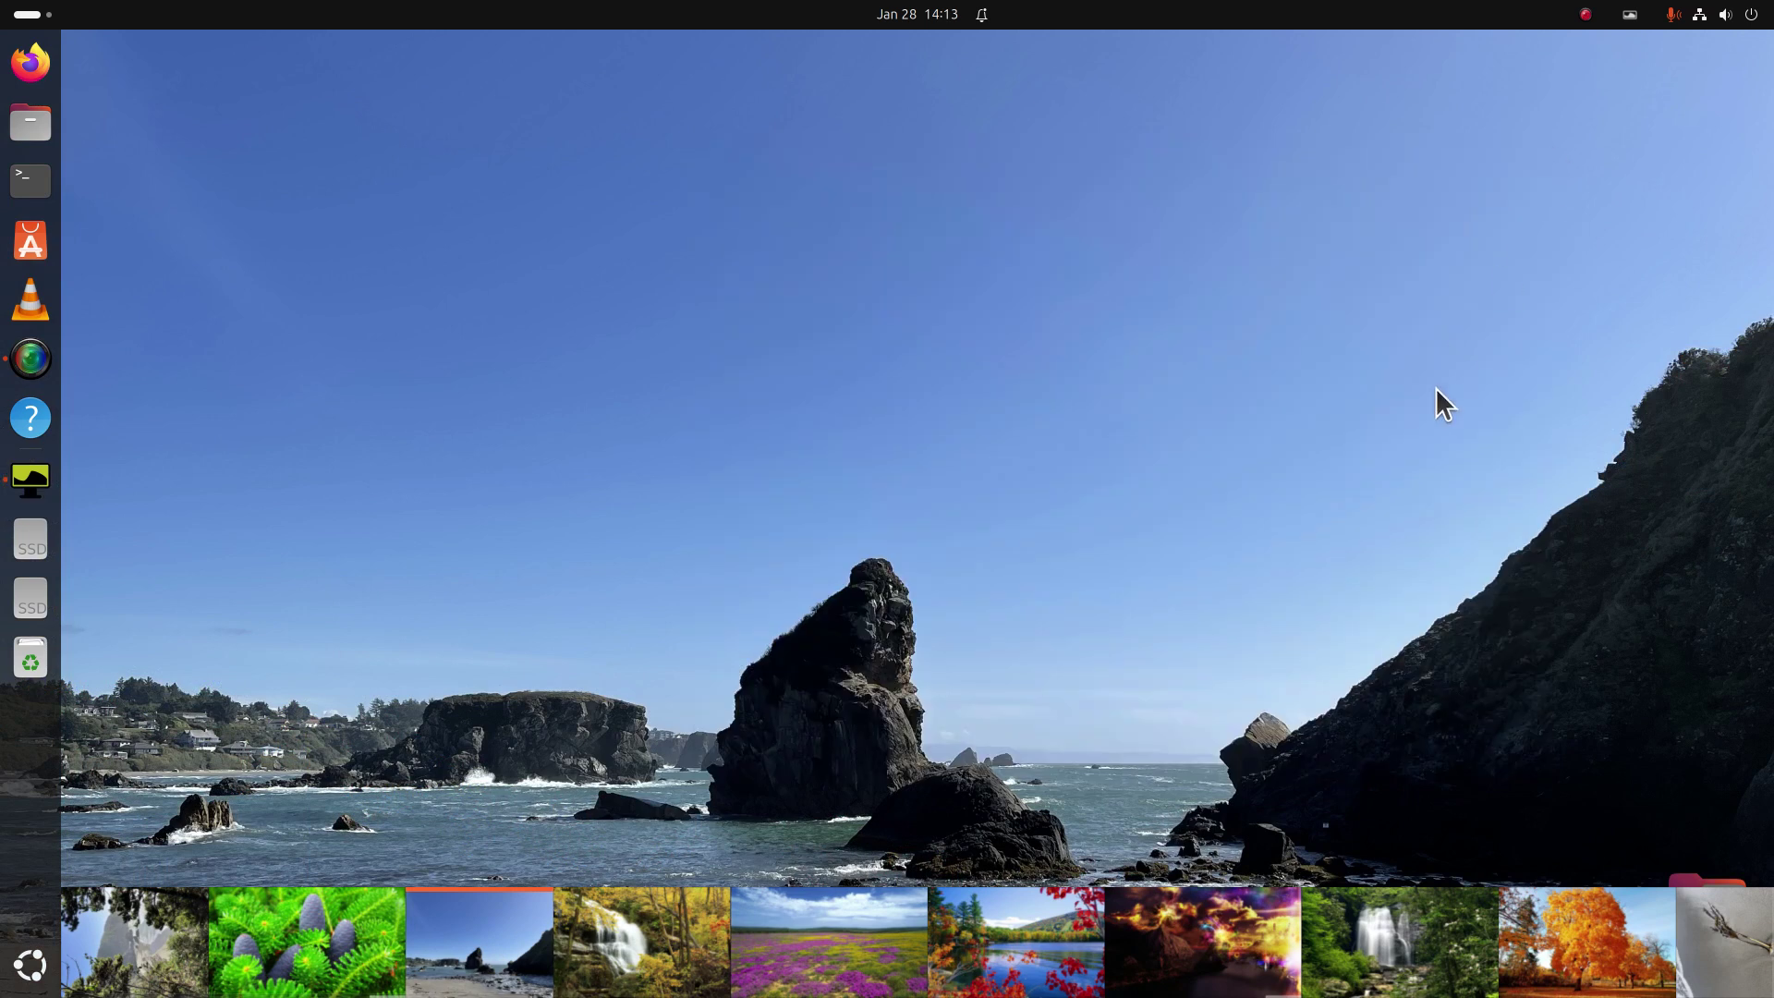
right_click(26, 490)
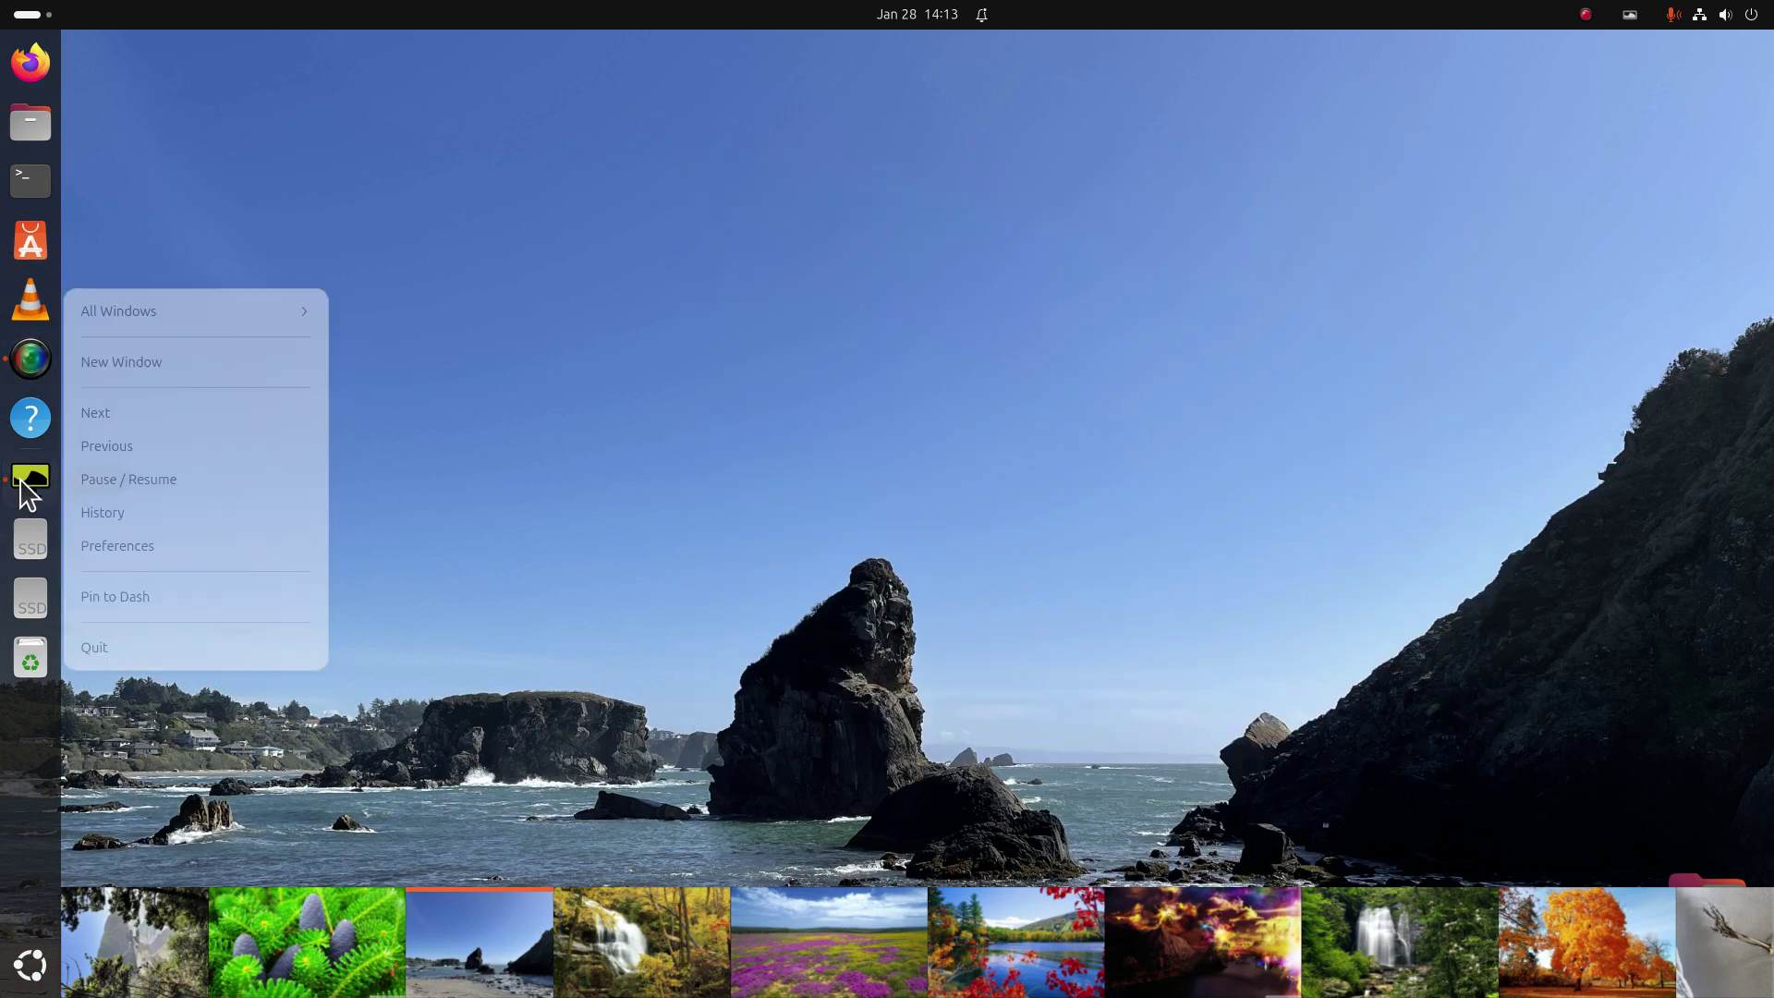
left_click(148, 649)
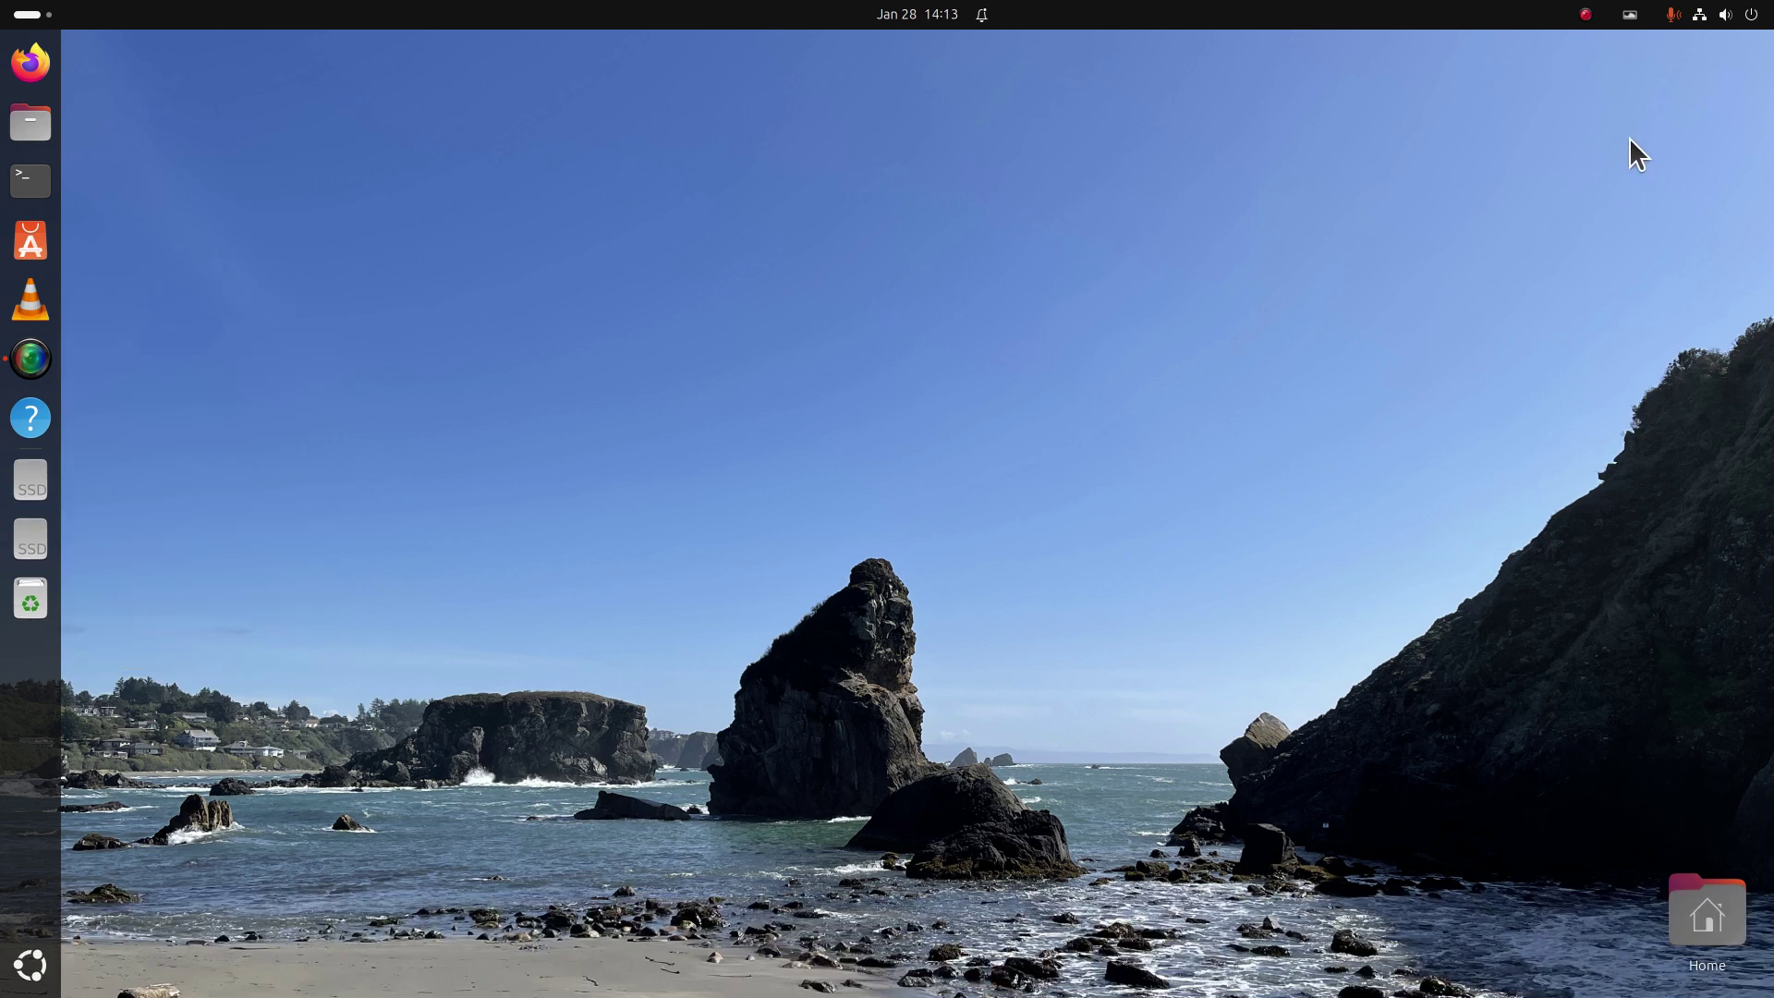
Step: Advance to the next wallpaper repeatedly until the orange CW Leonis star image is applied
left_click(1626, 13)
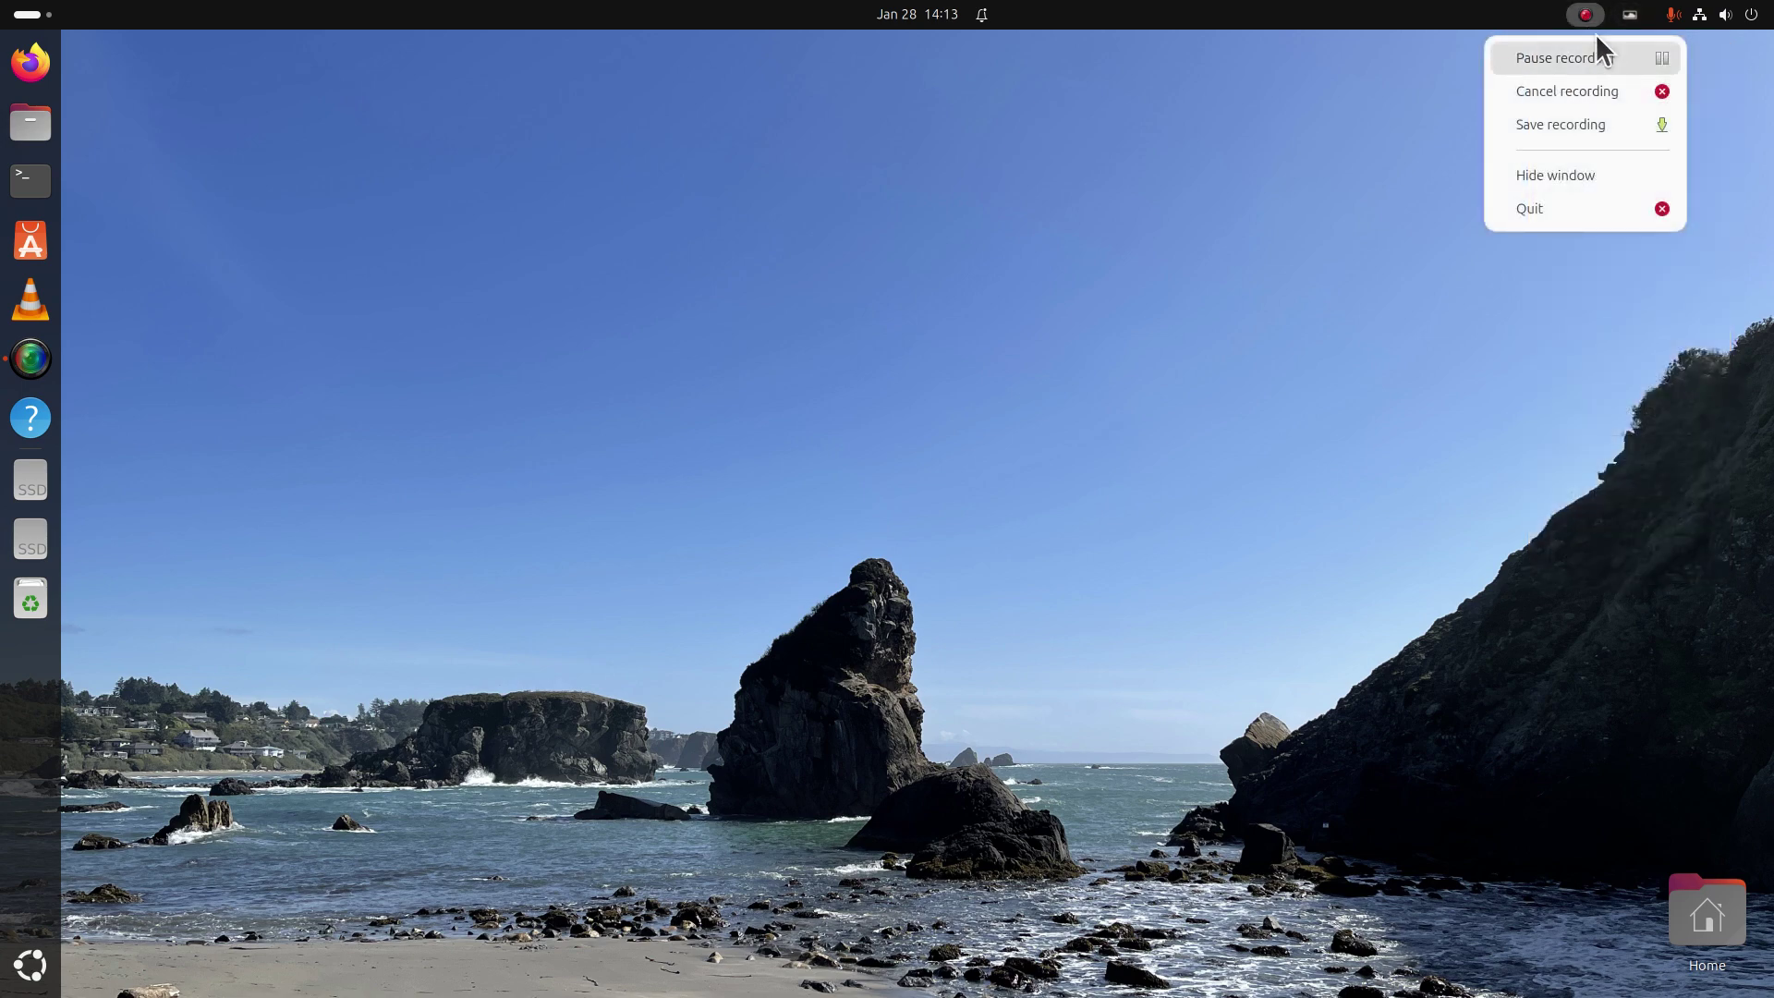
left_click(1623, 57)
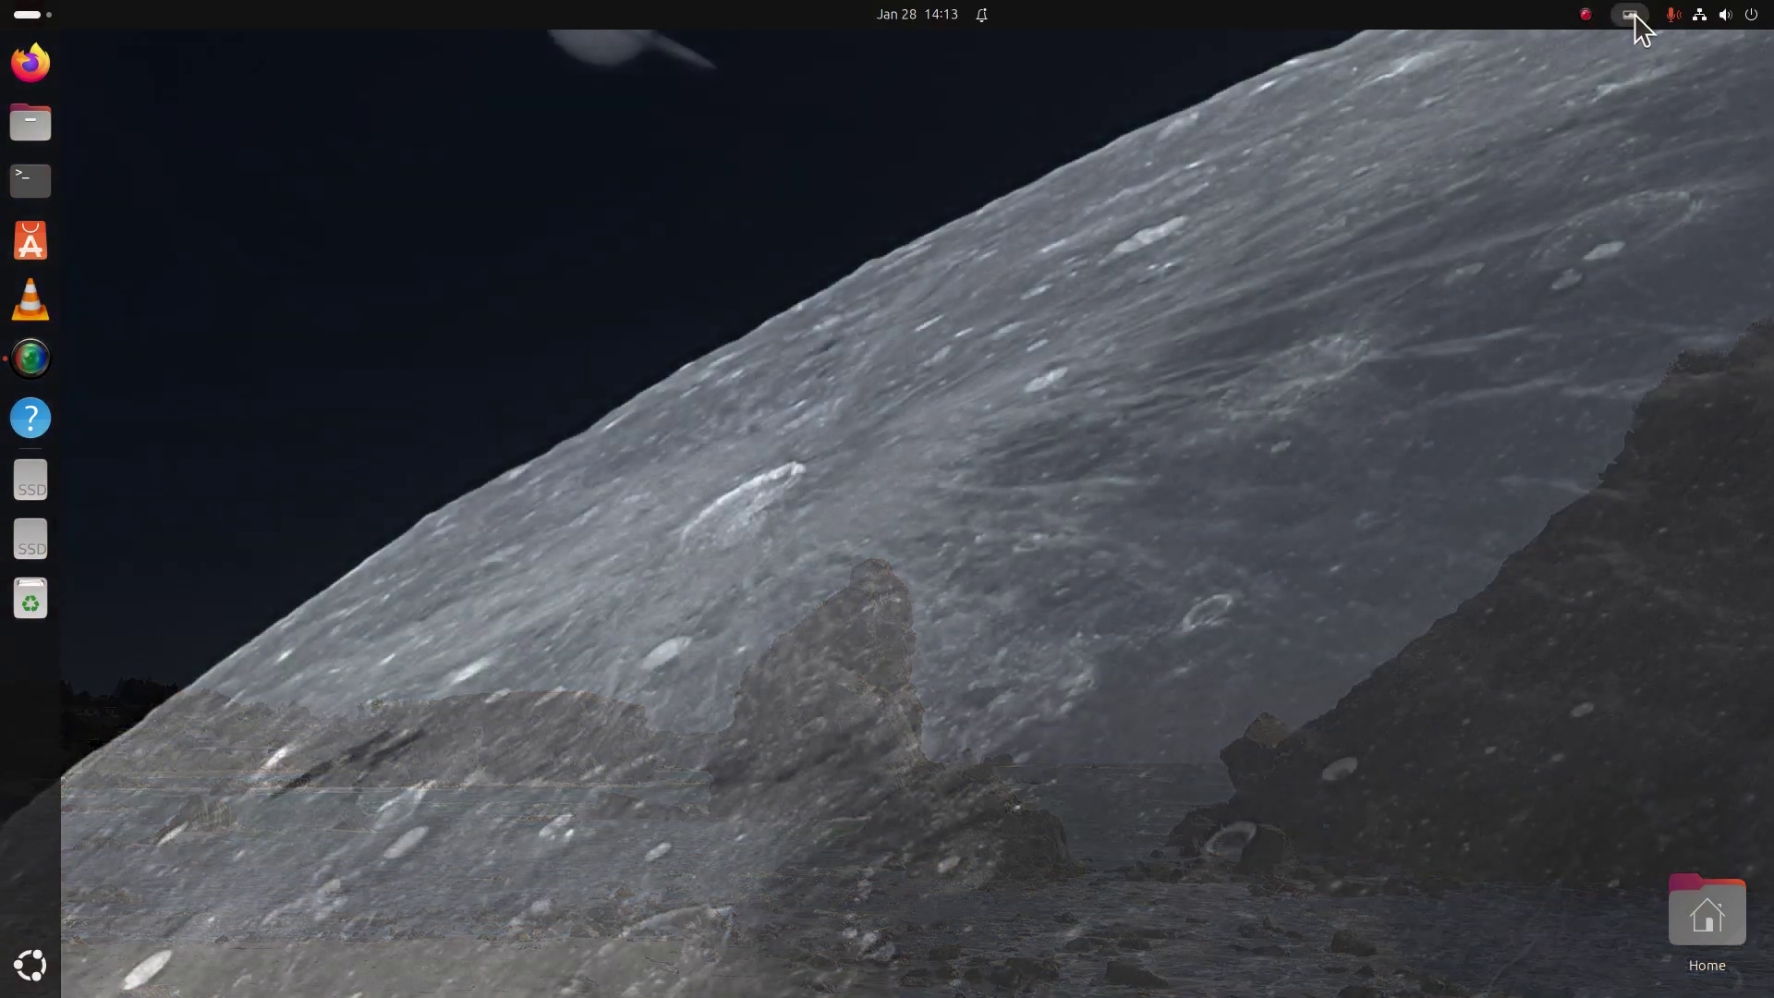
left_click(1632, 14)
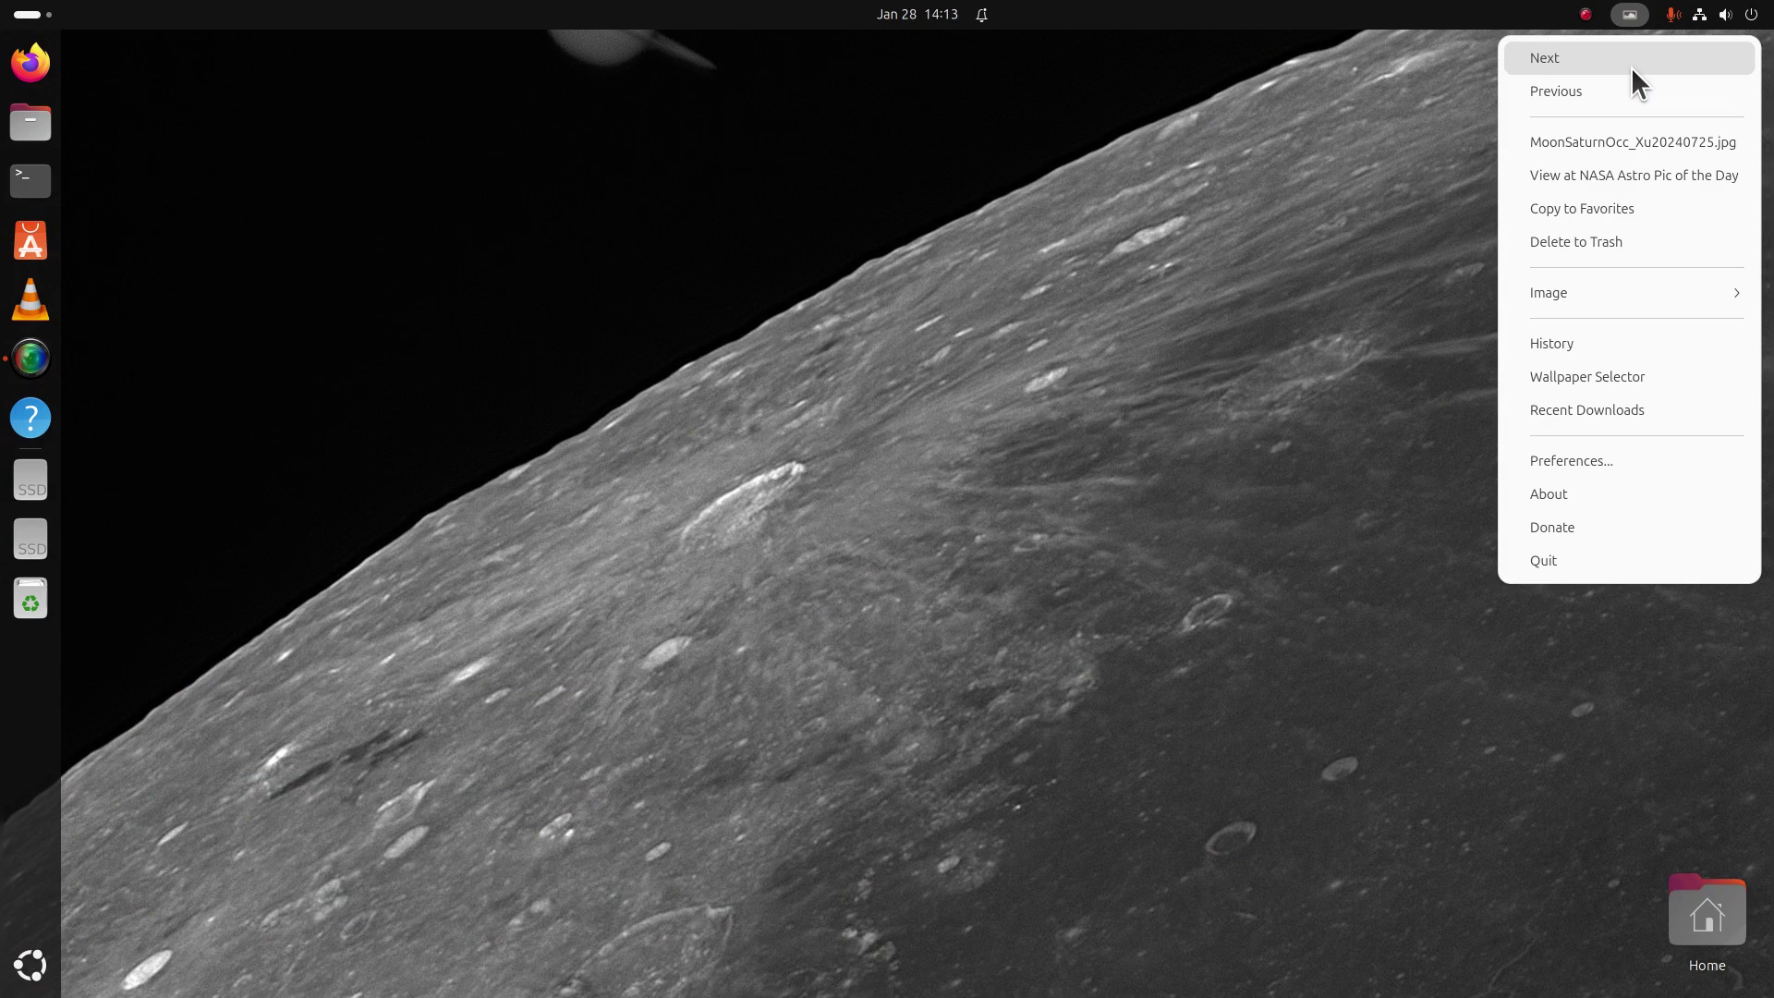
left_click(1632, 67)
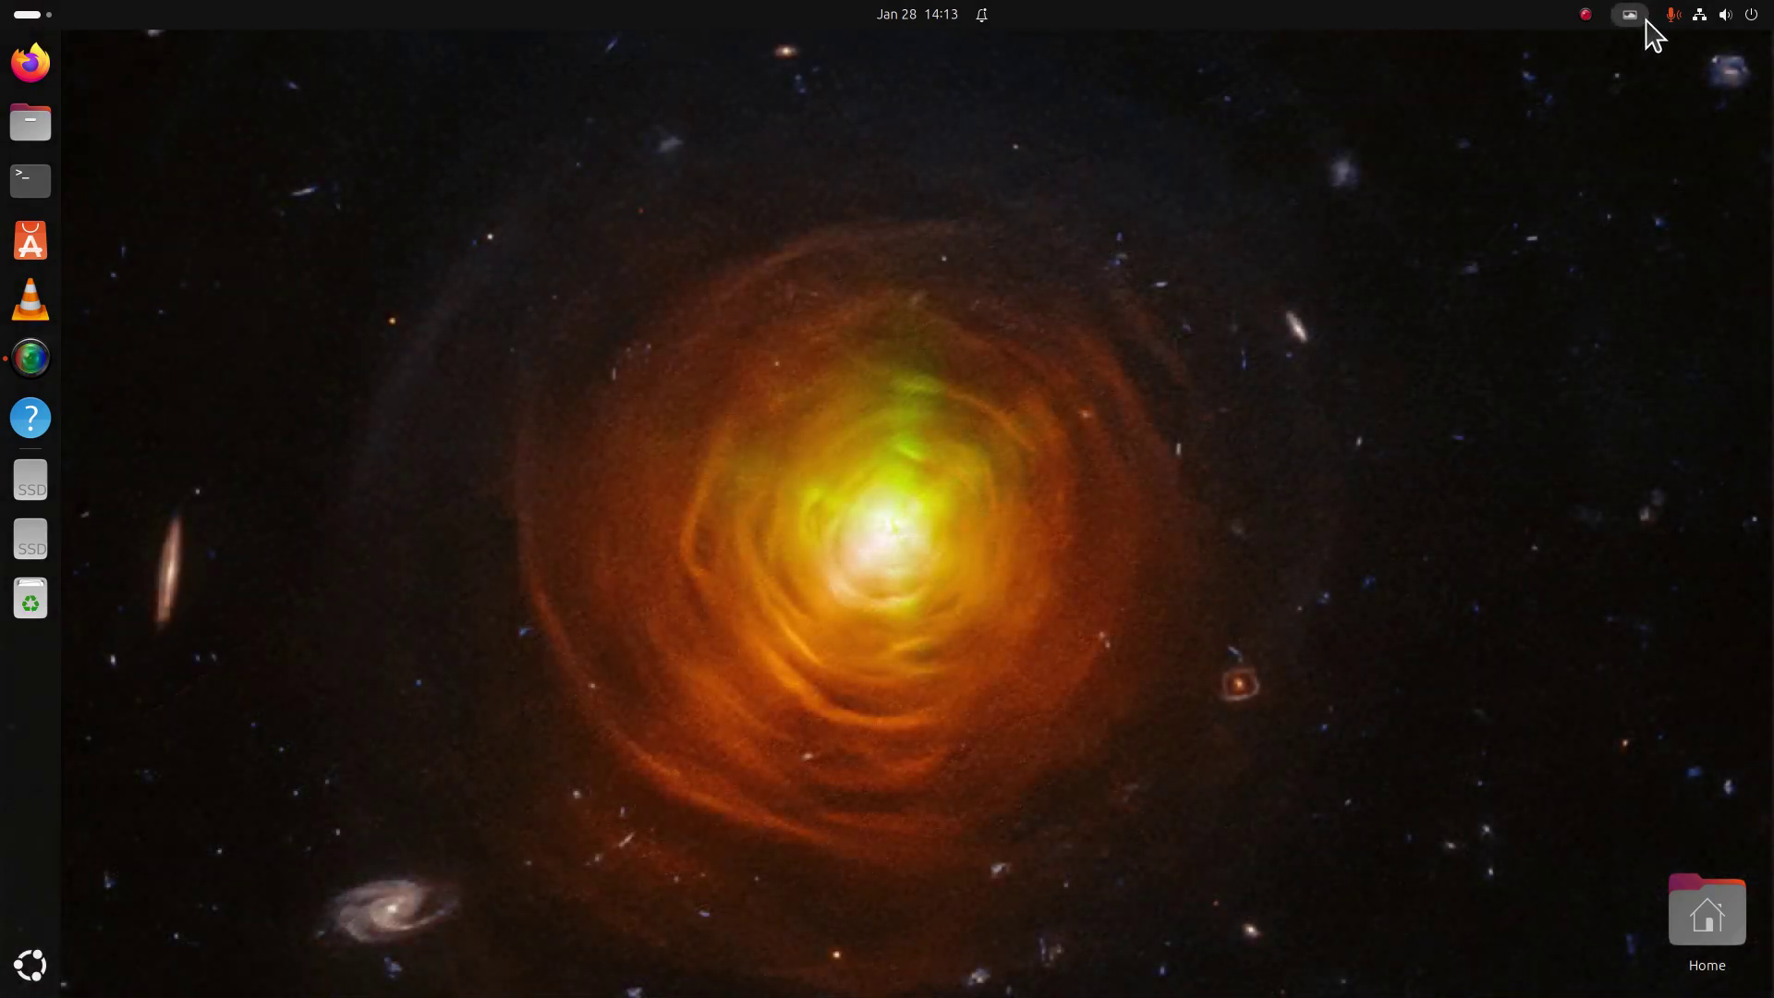
Step: View the star wallpaper's NASA Astronomy Picture of the Day page, read its explanation, and close the browser
left_click(1641, 19)
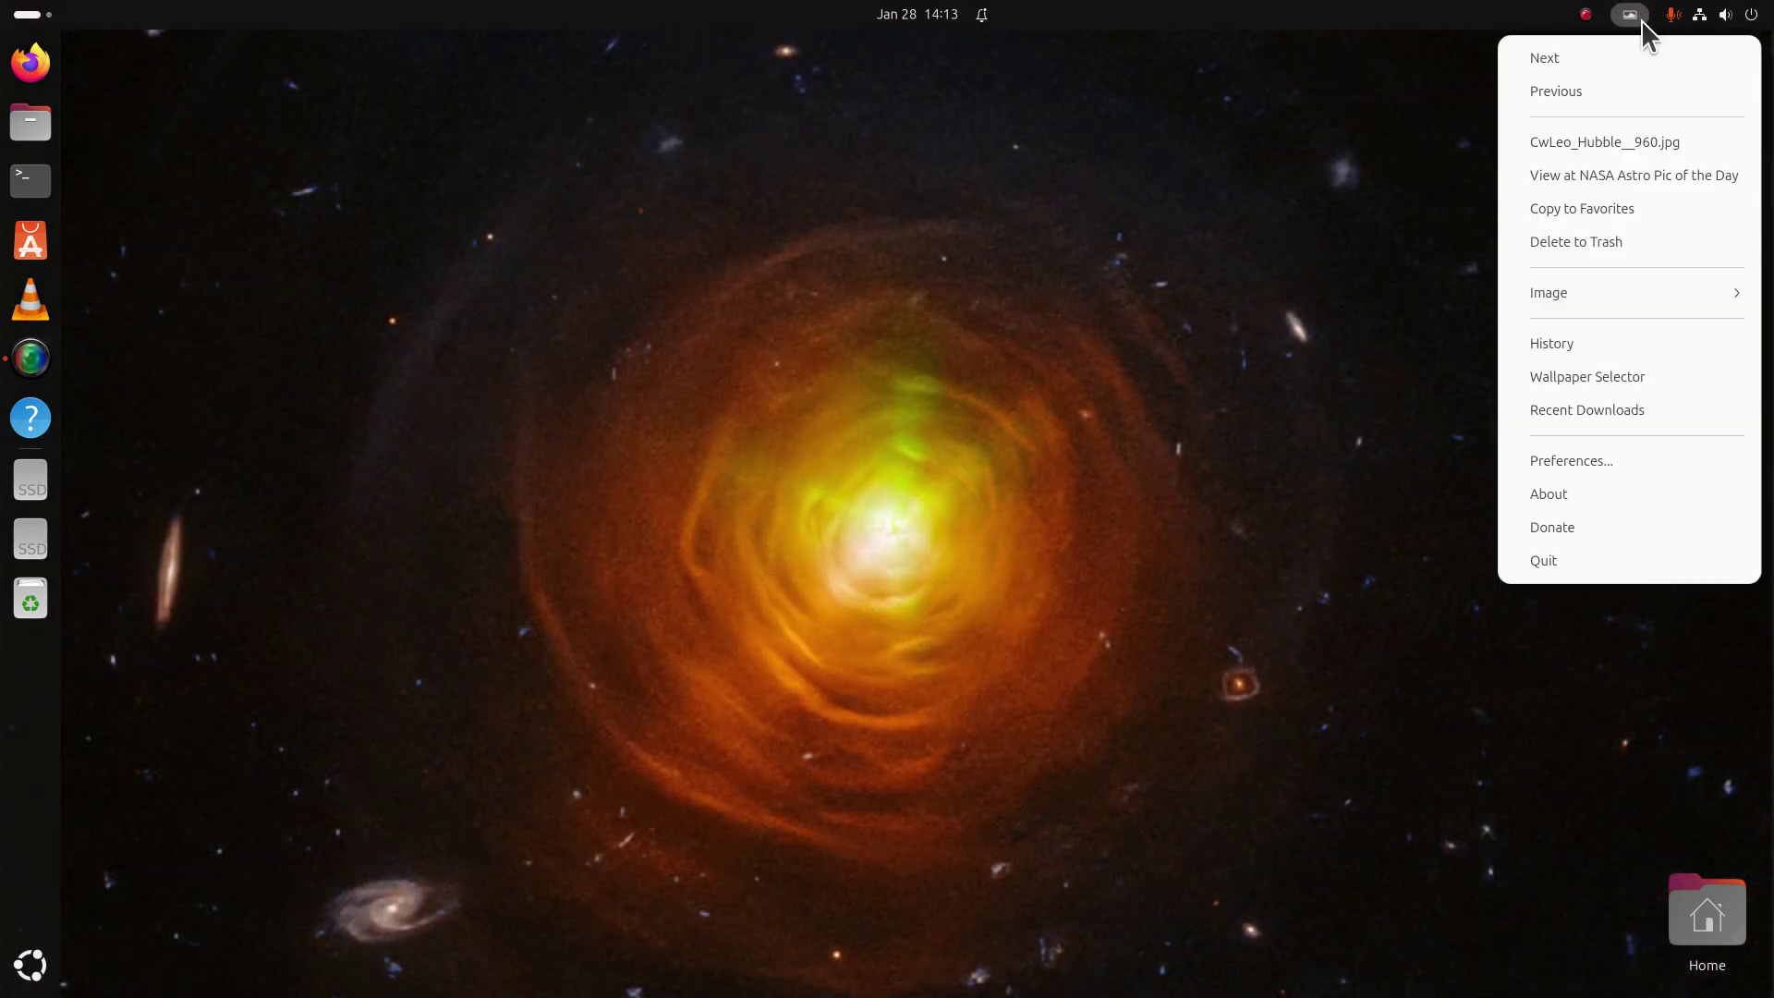
left_click(1634, 183)
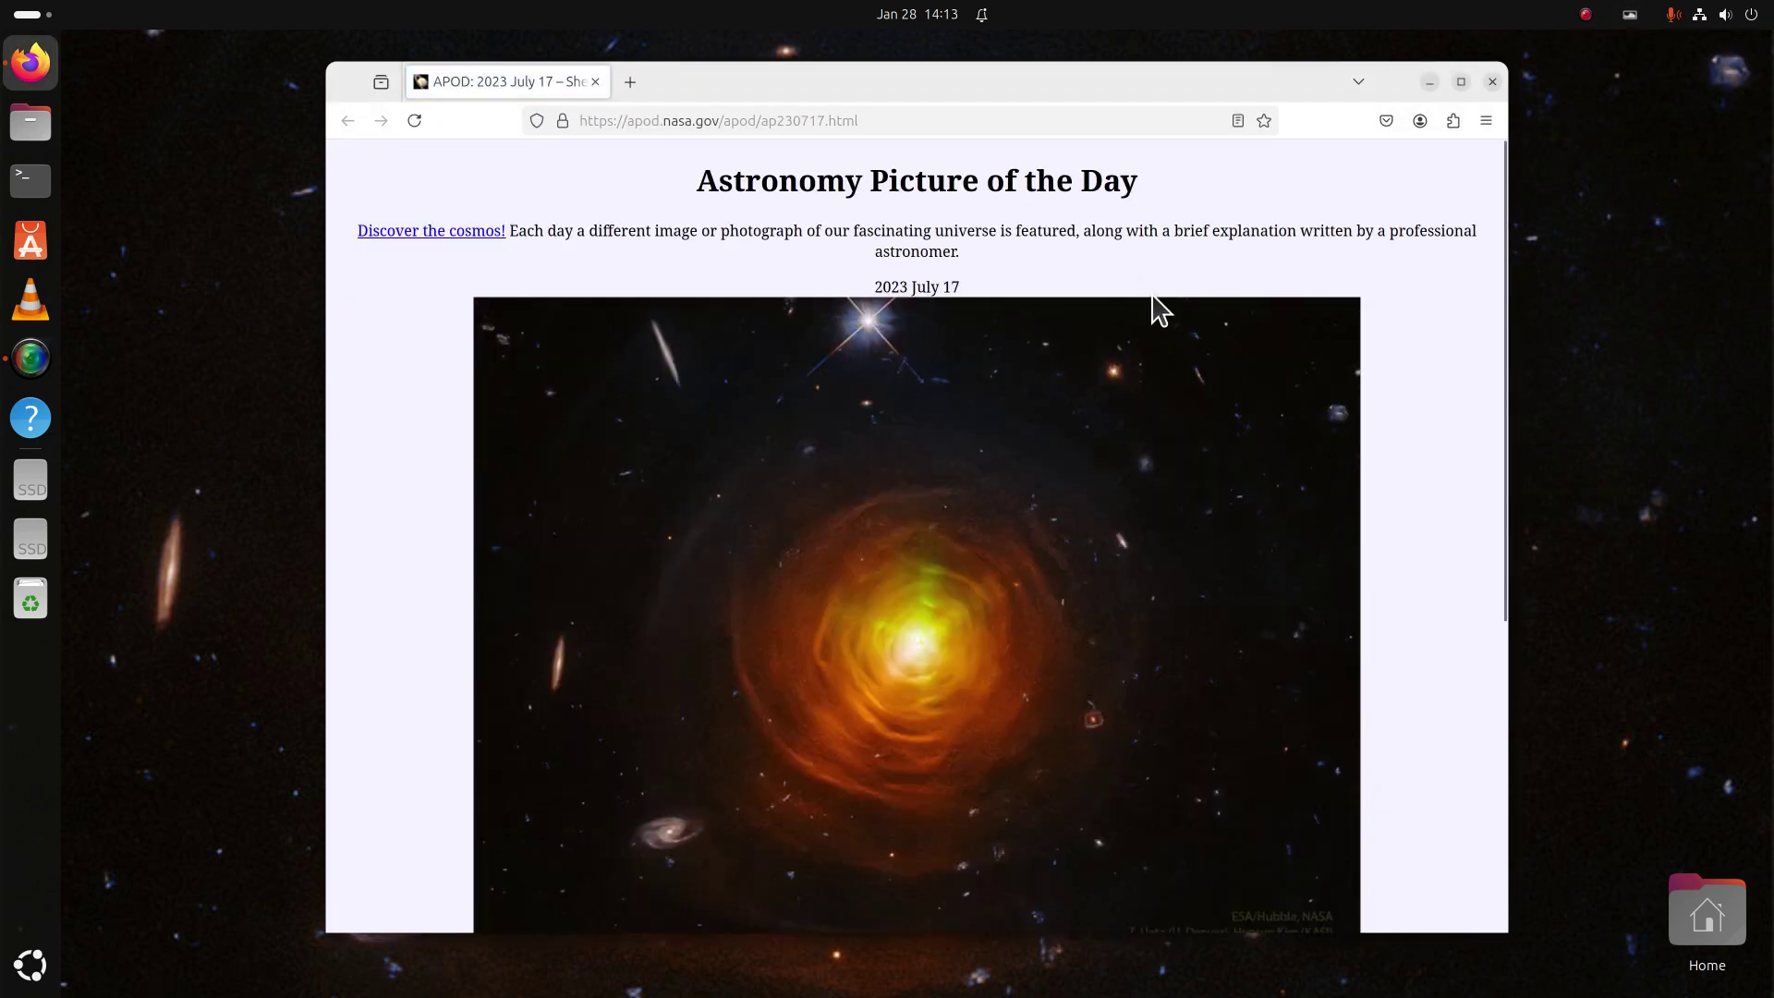
scroll(1155, 308, "down", 4)
scroll(1158, 308, "down", 1)
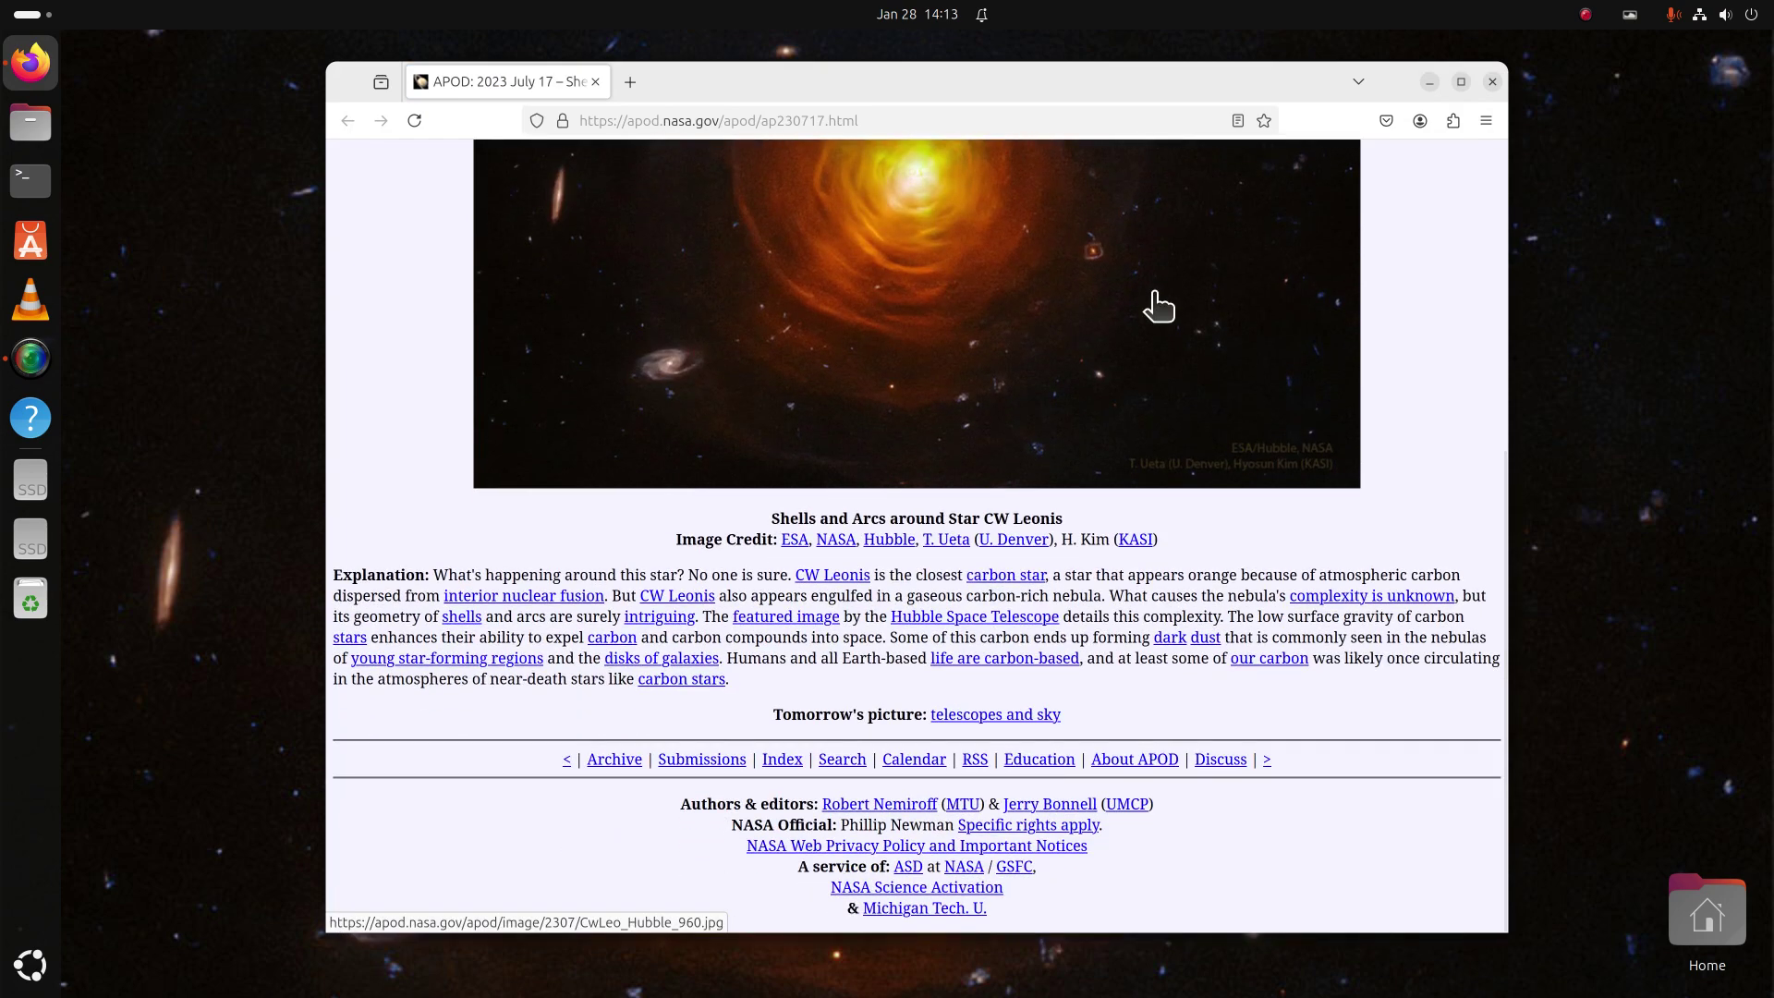
scroll(1158, 307, "up", 5)
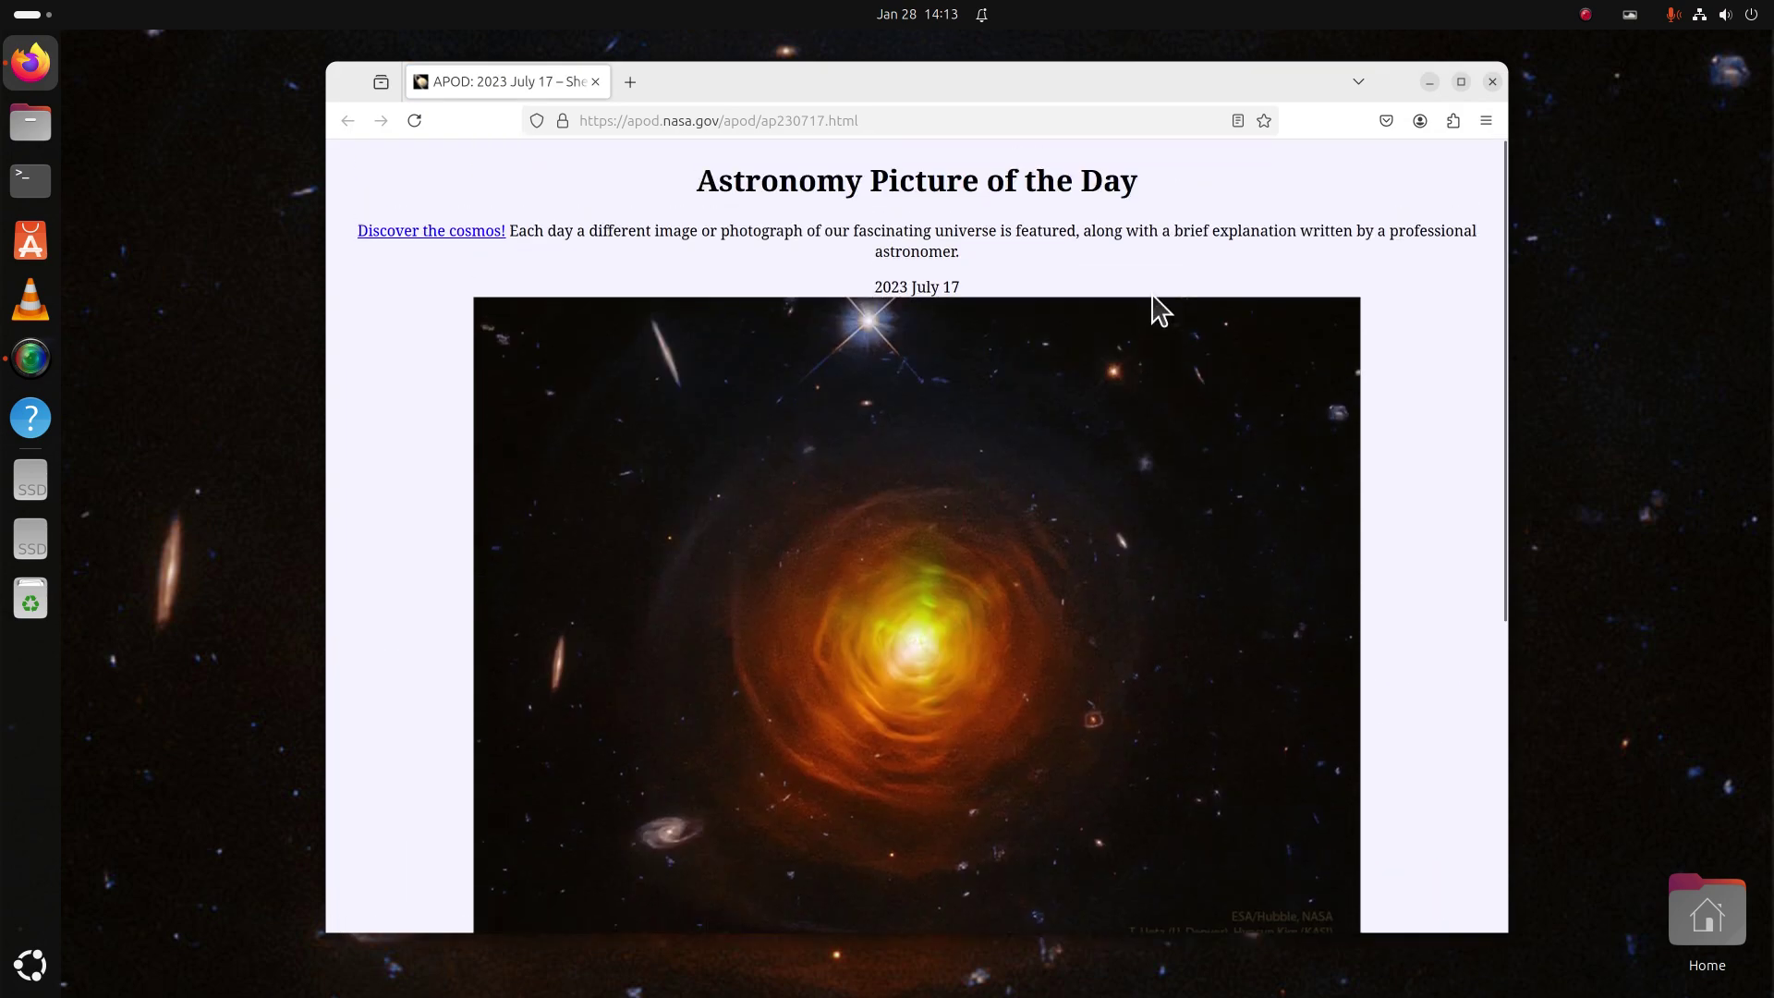
left_click(1493, 82)
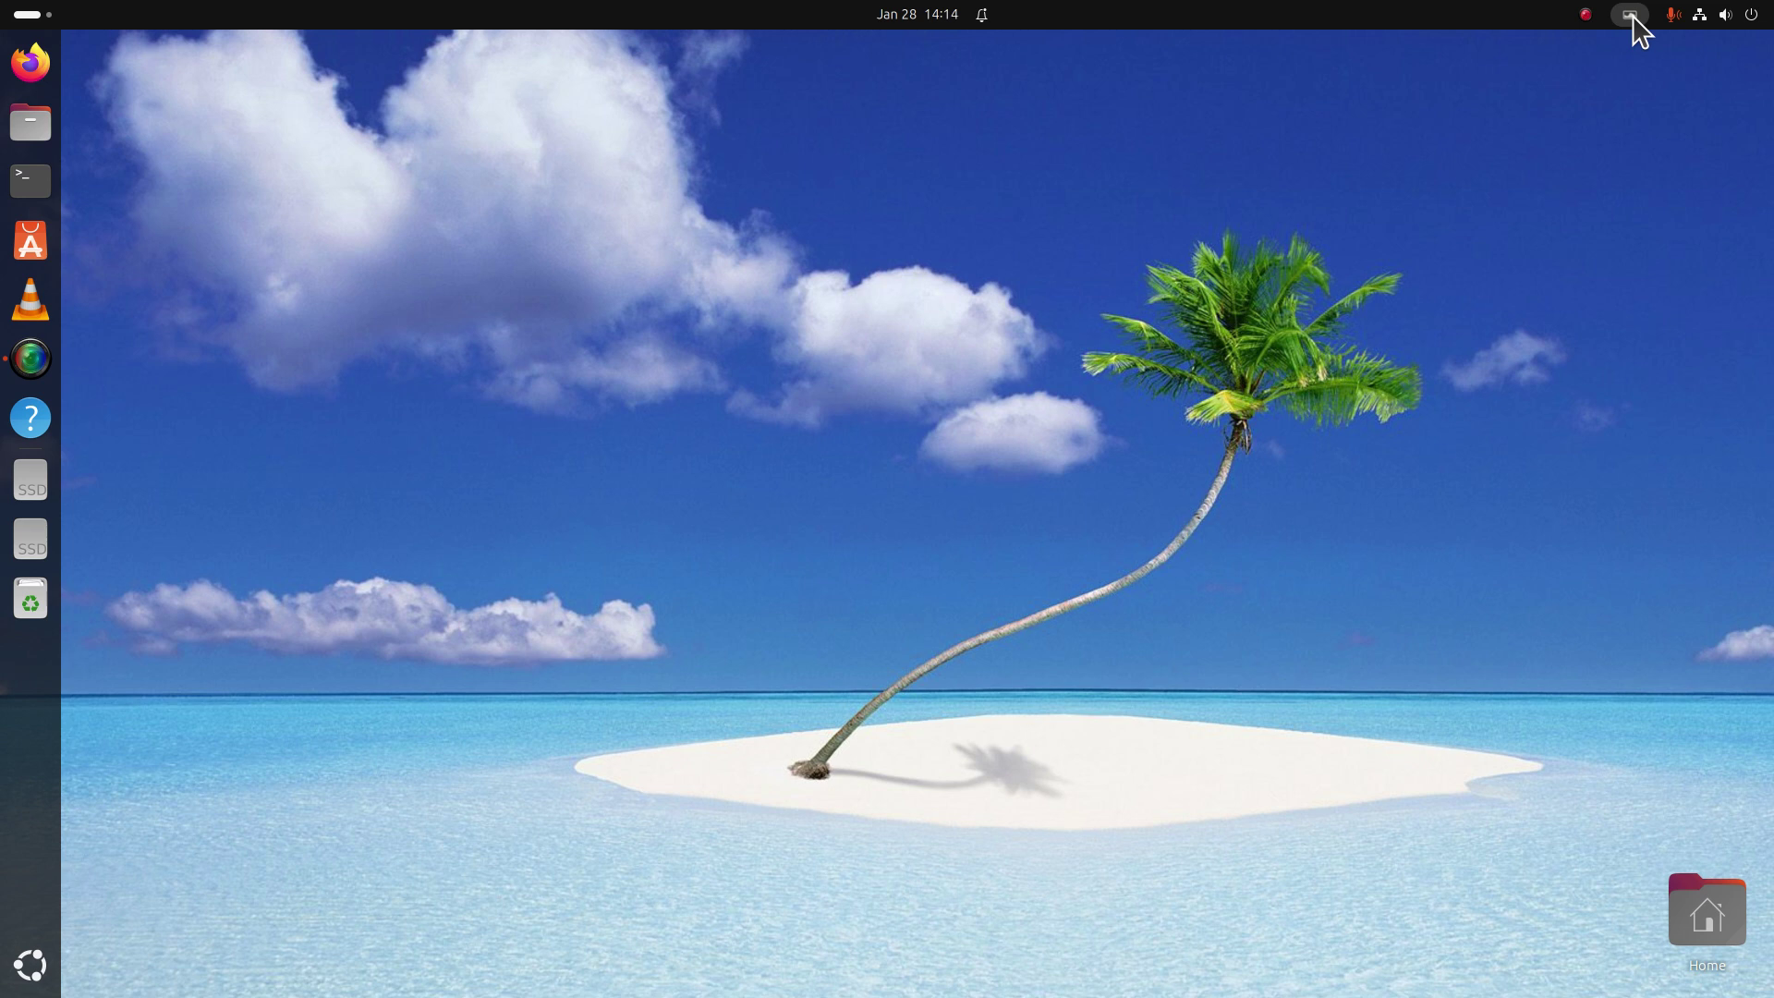
Step: Examine Variety's indicator options for the palm island wallpaper, including the expanded Image options
left_click(1633, 16)
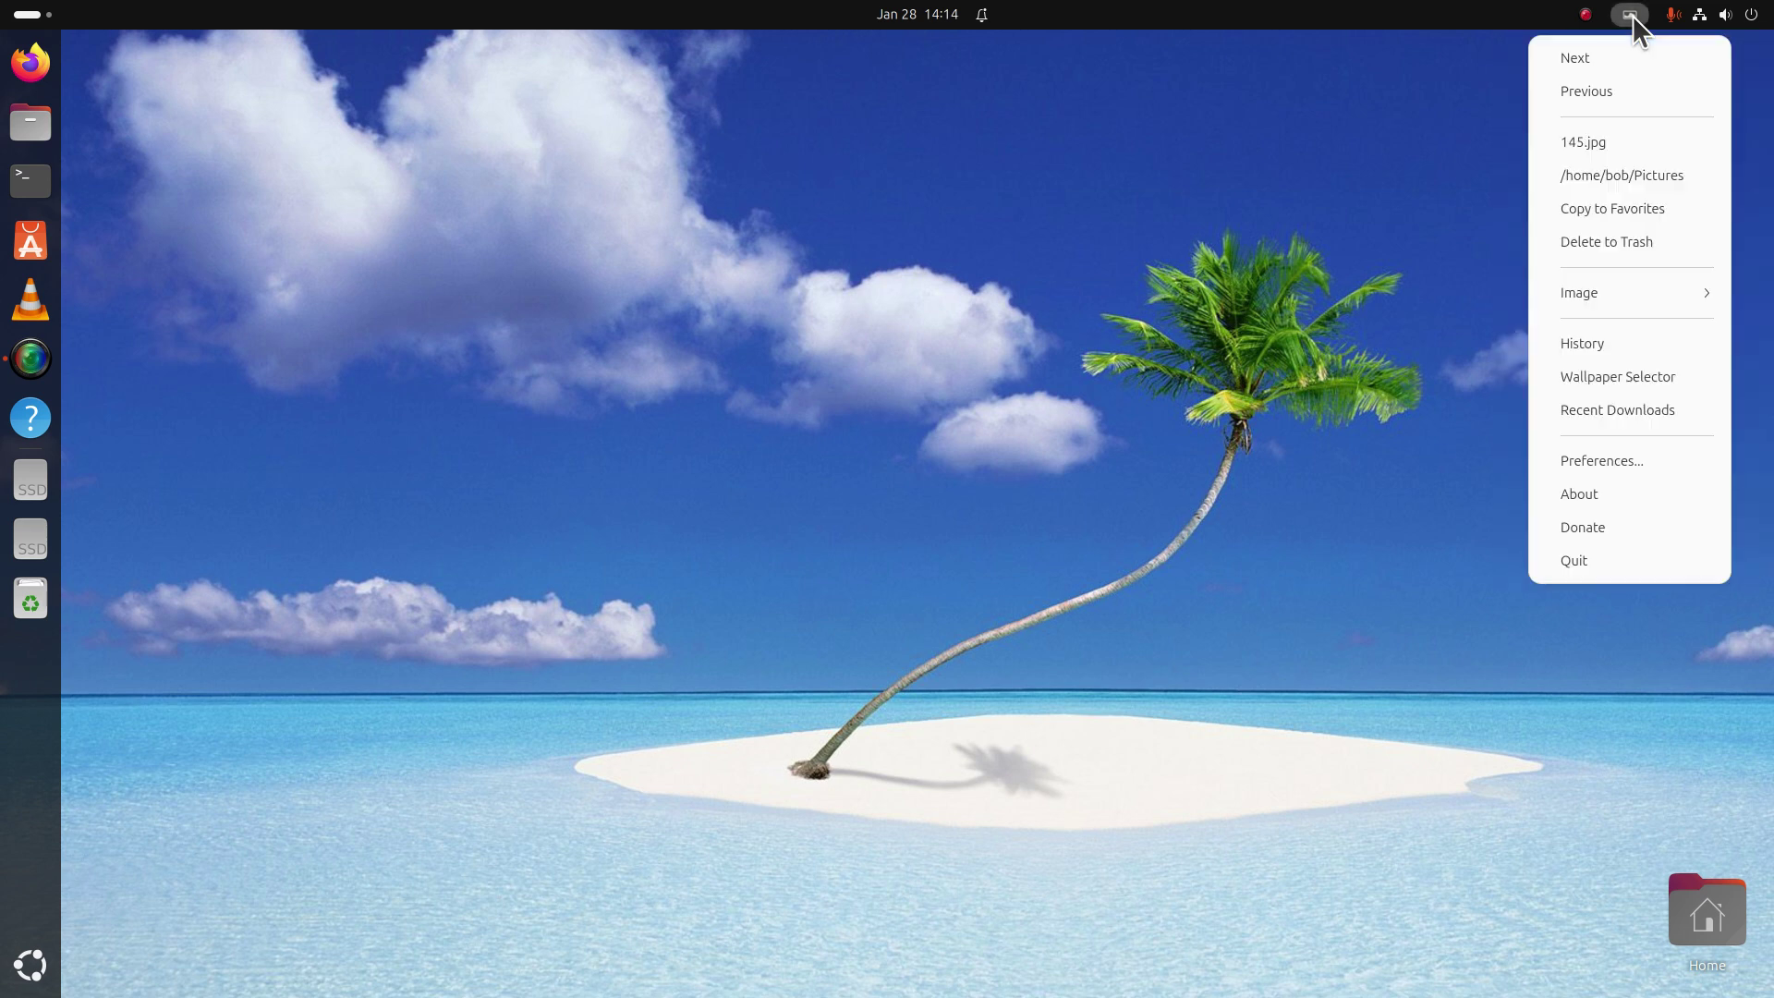
left_click(1633, 14)
left_click(1634, 16)
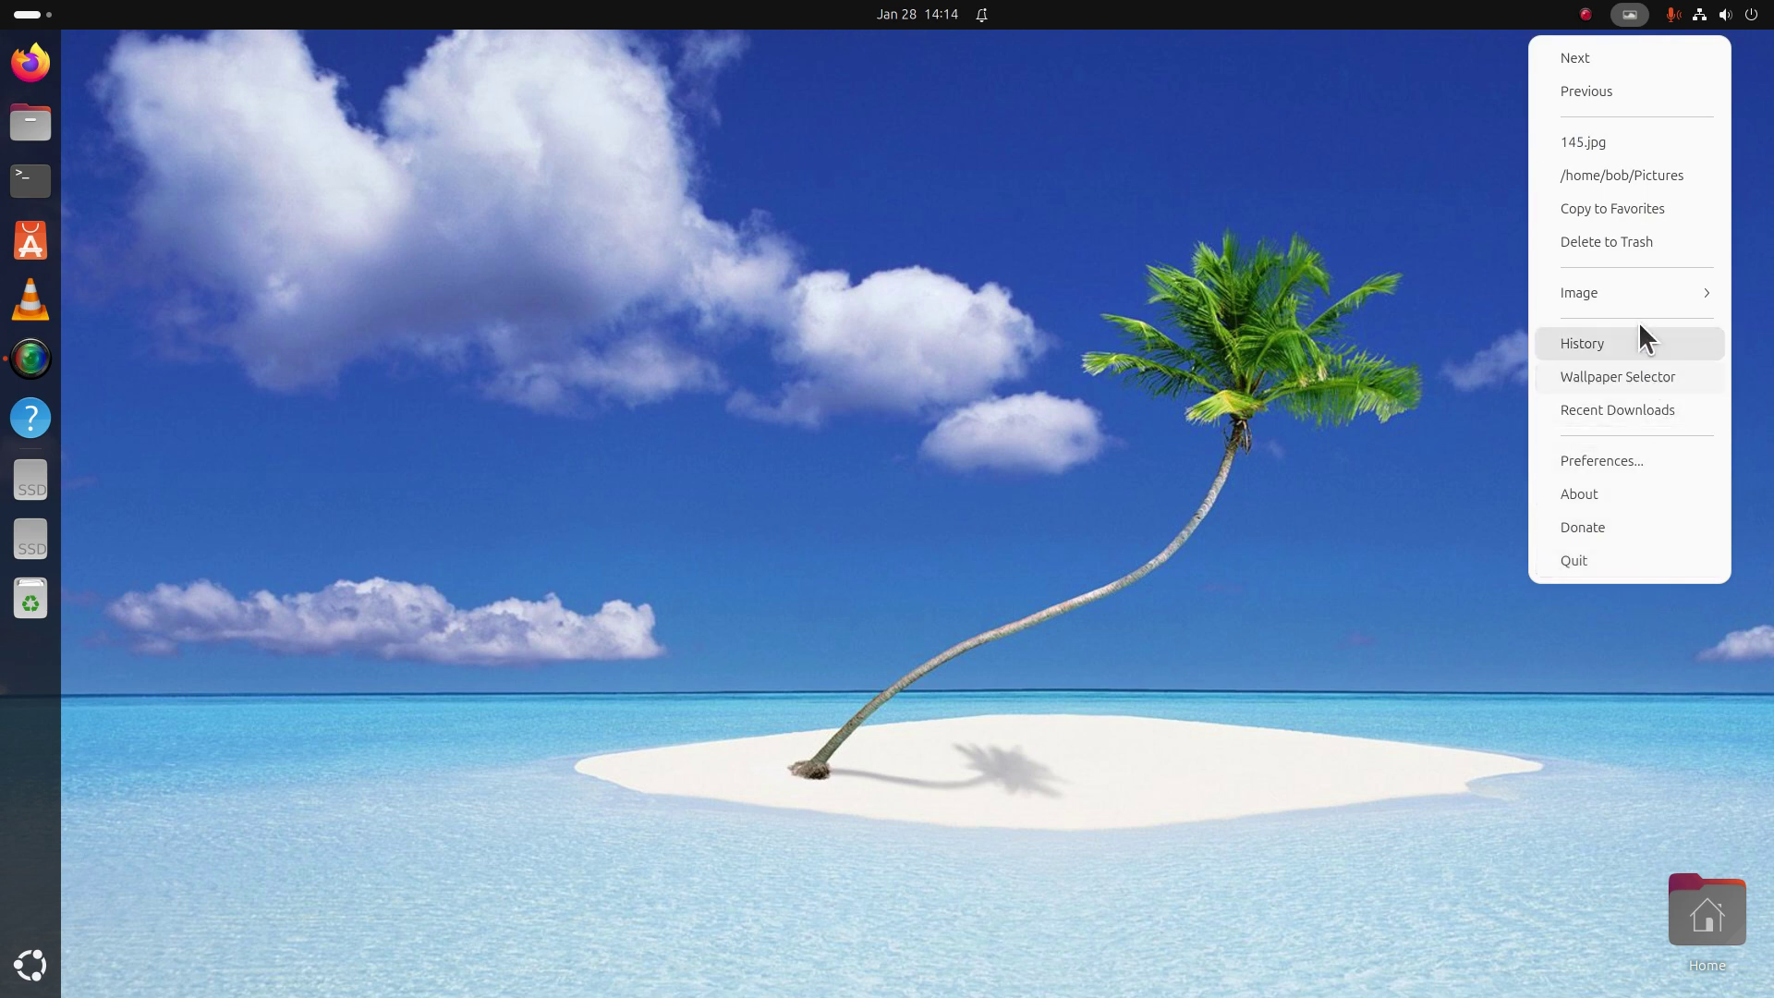
left_click(1625, 292)
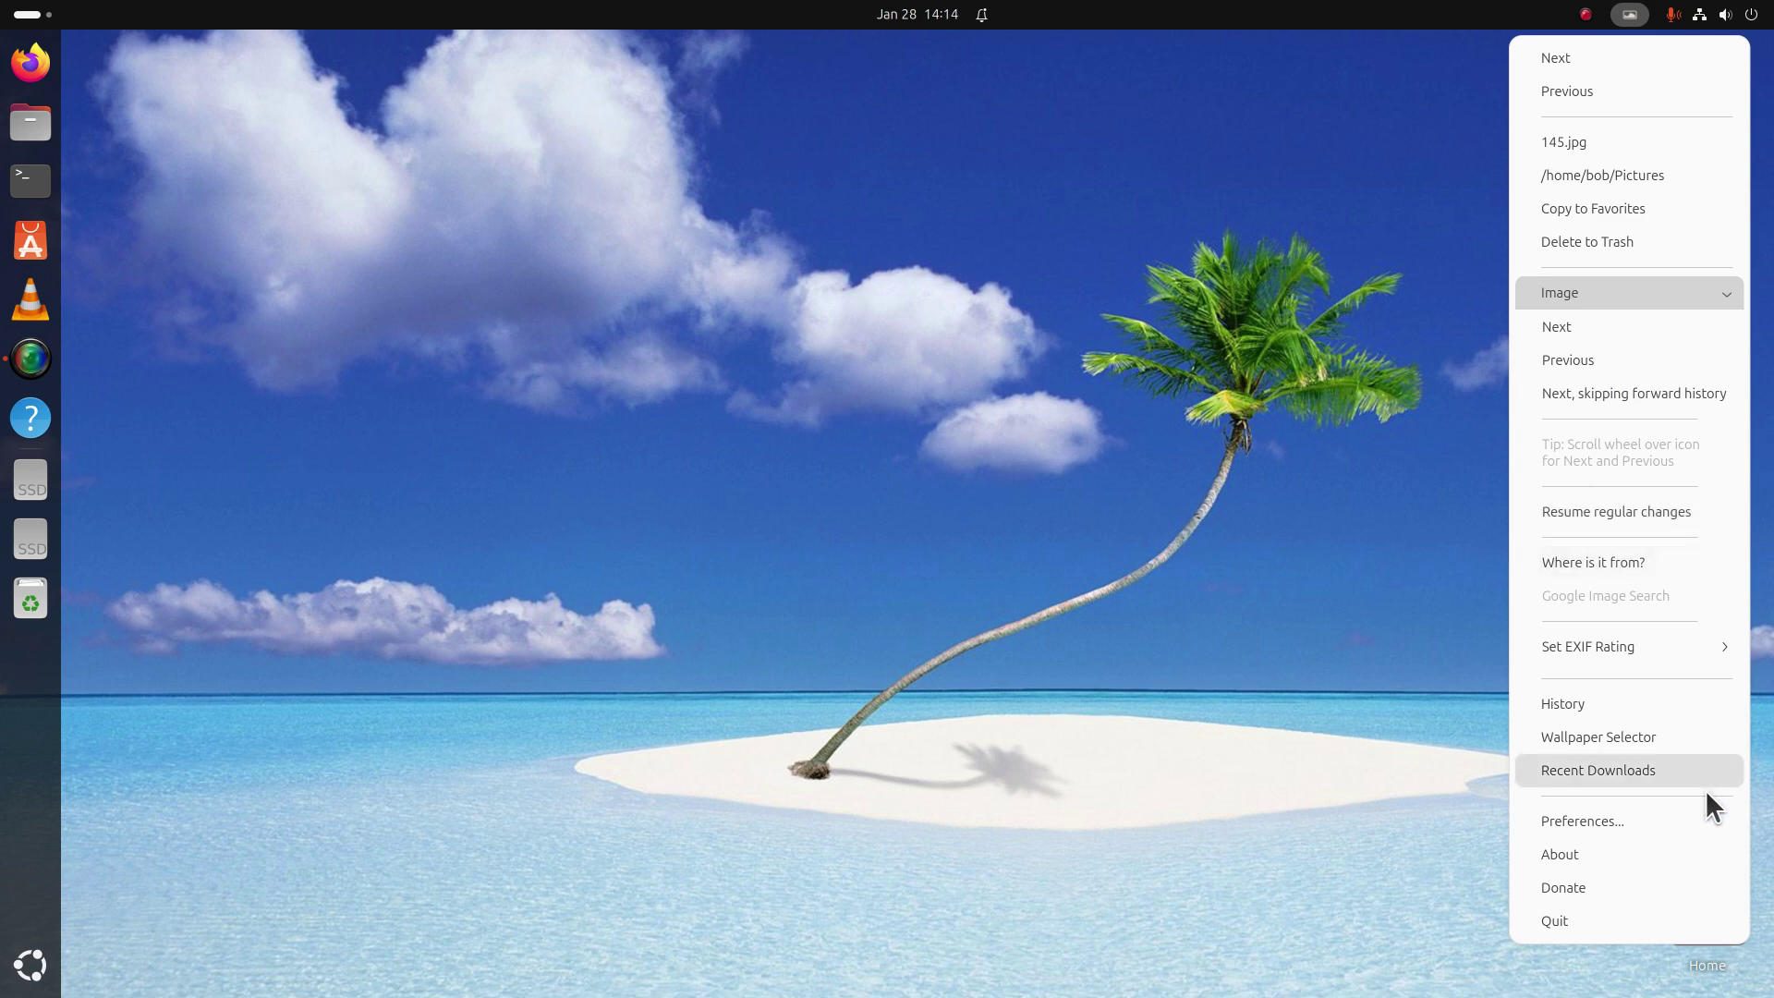
Step: Open Variety's preferences, move the window off the palm tree, and browse the home Pictures folder's thumbnails
left_click(1589, 825)
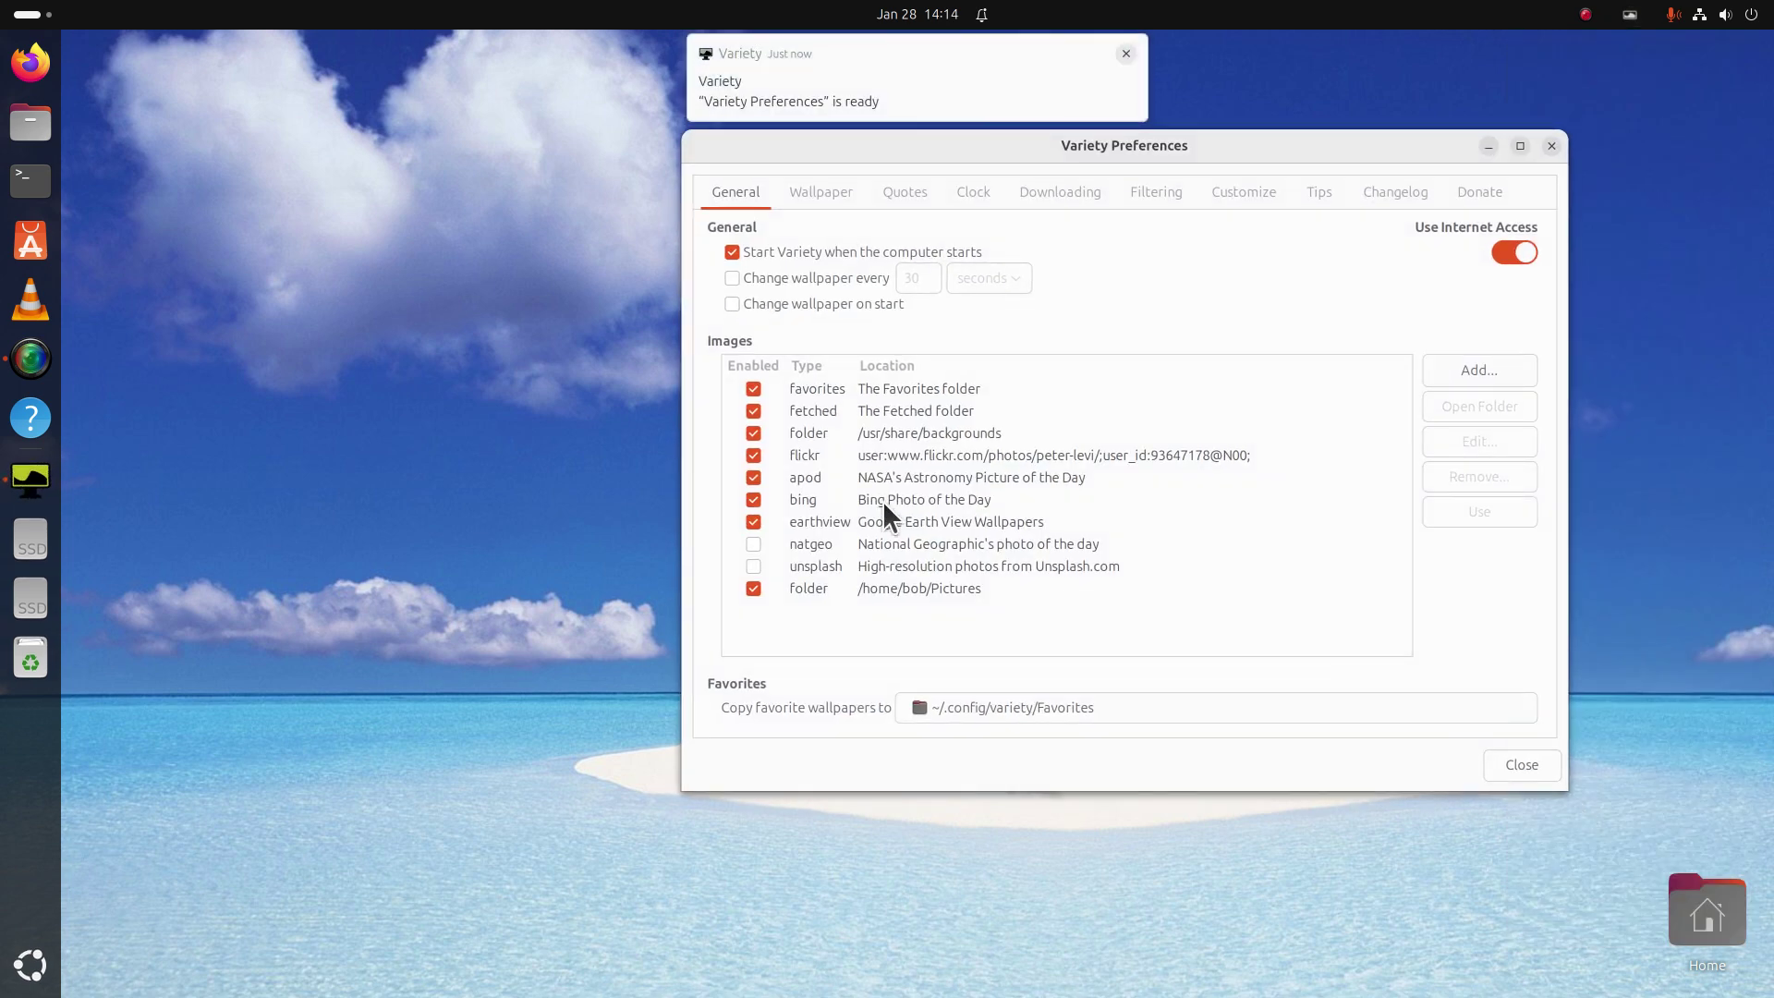
left_click_drag(1024, 151, 646, 193)
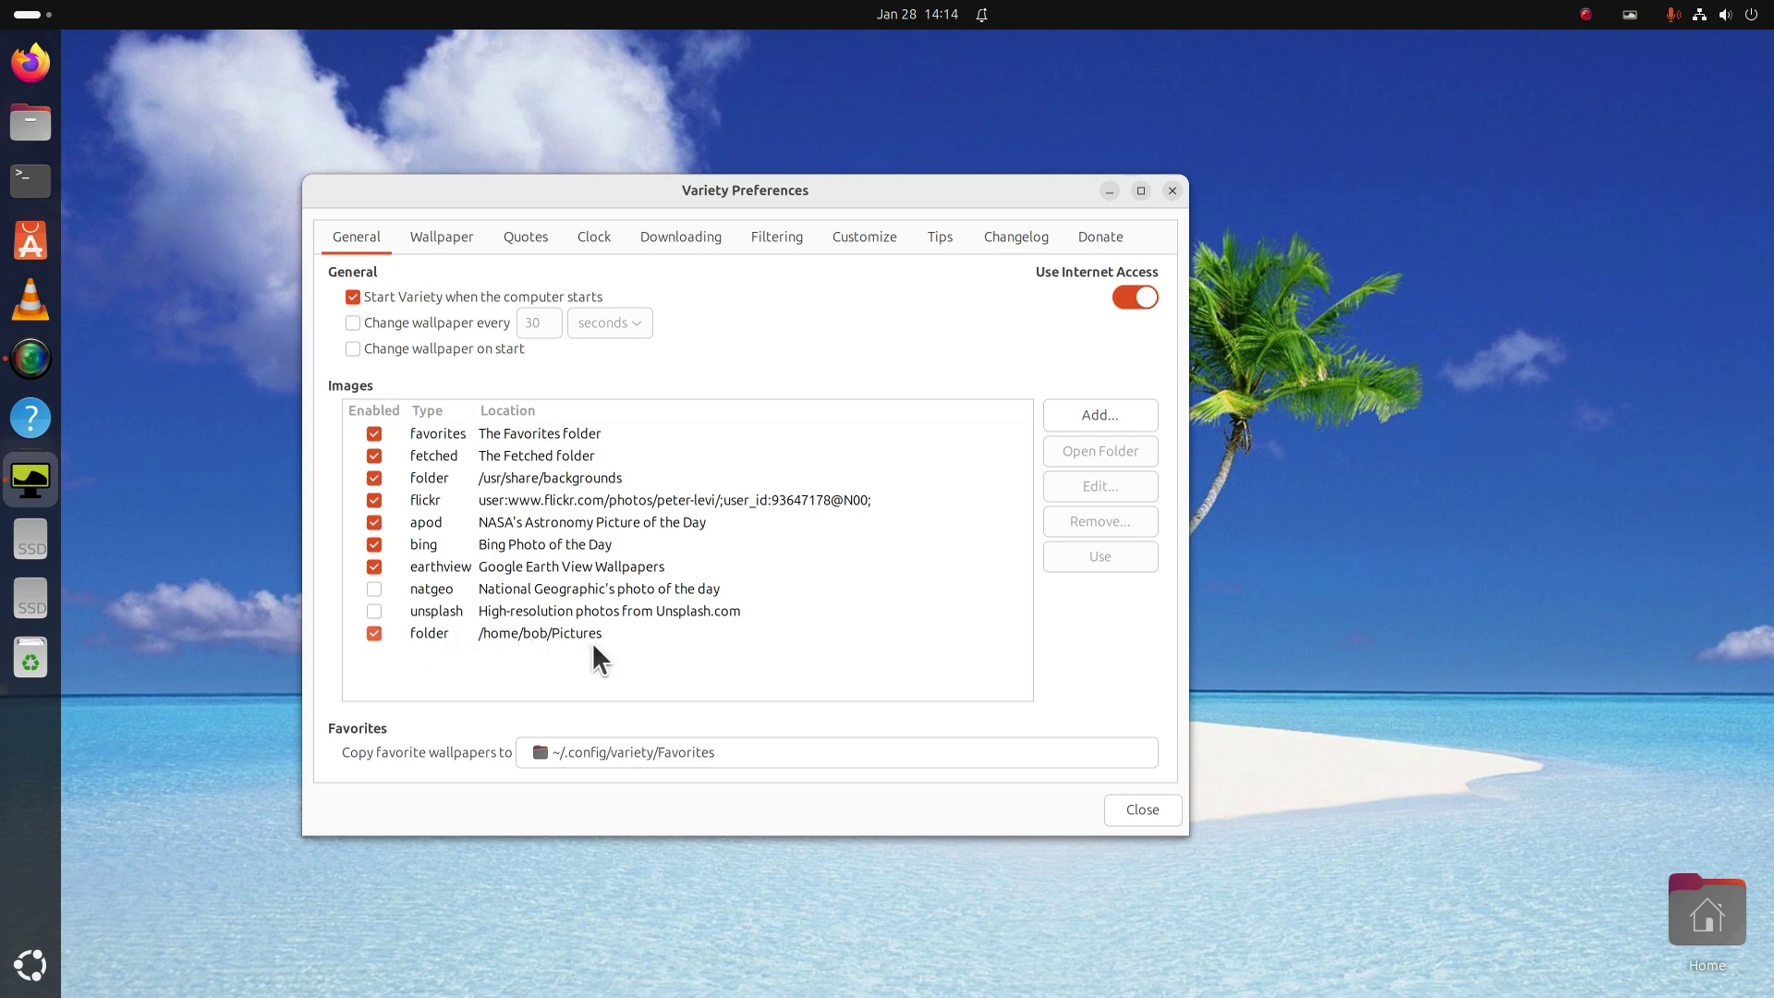
left_click(375, 633)
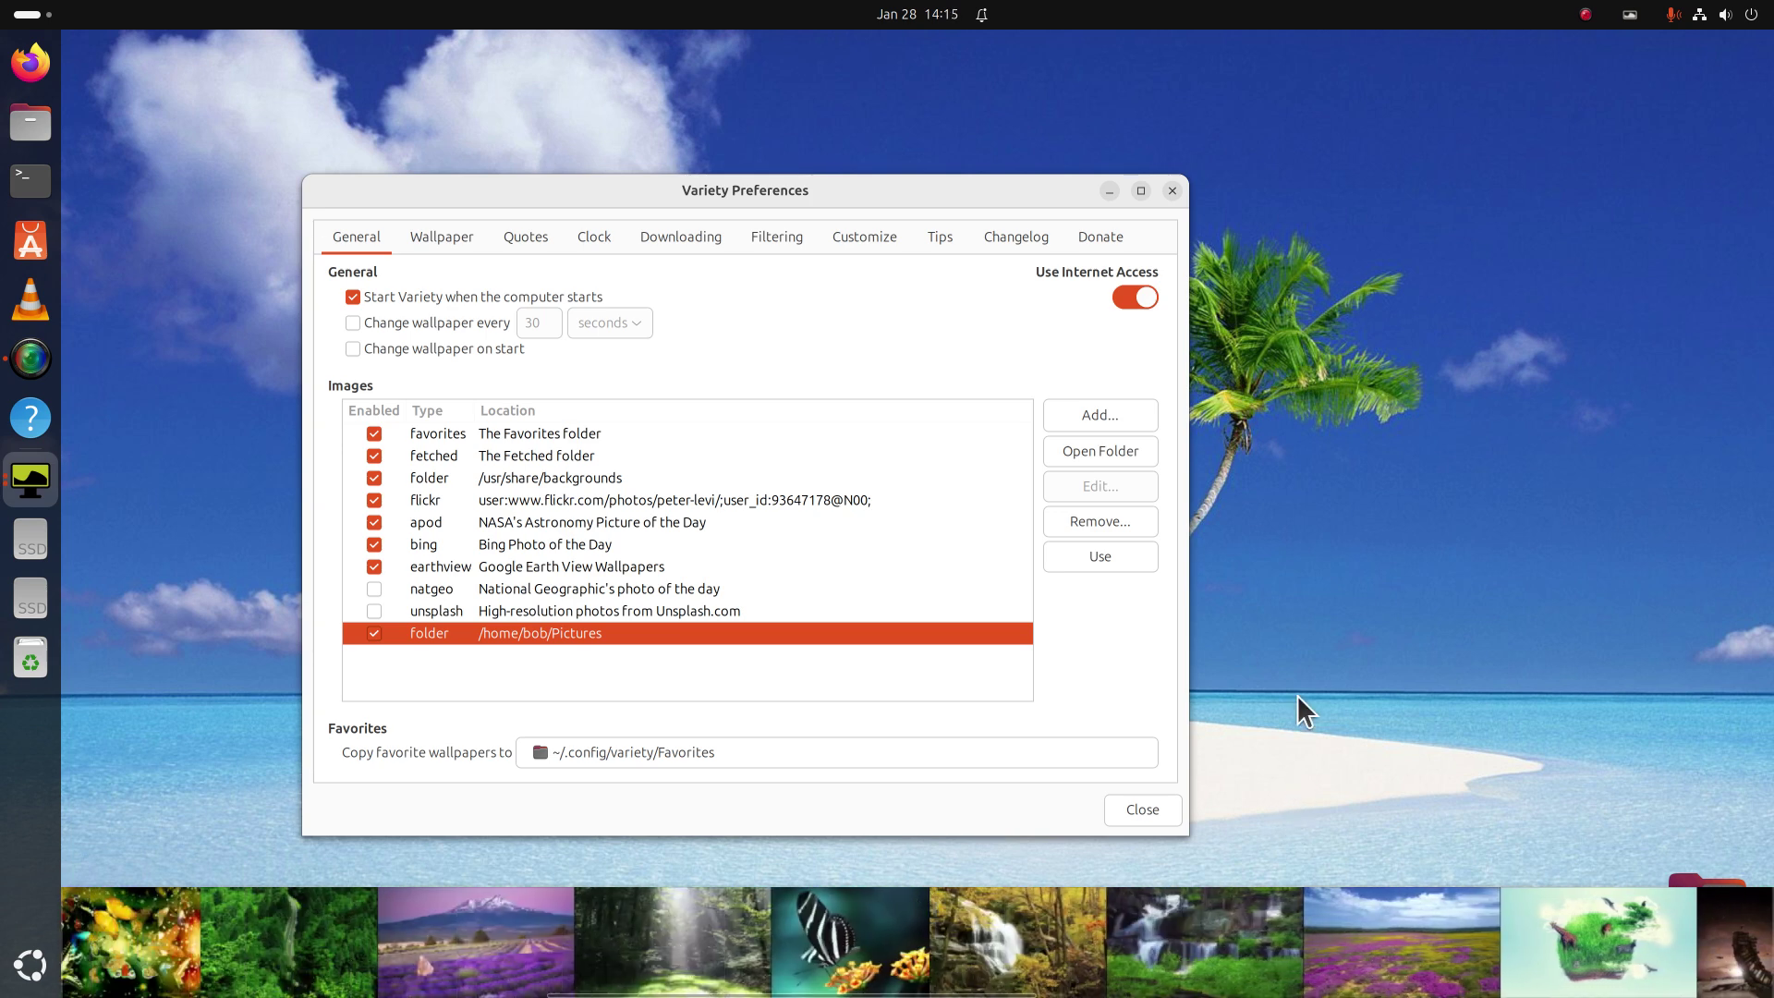
left_click(189, 679)
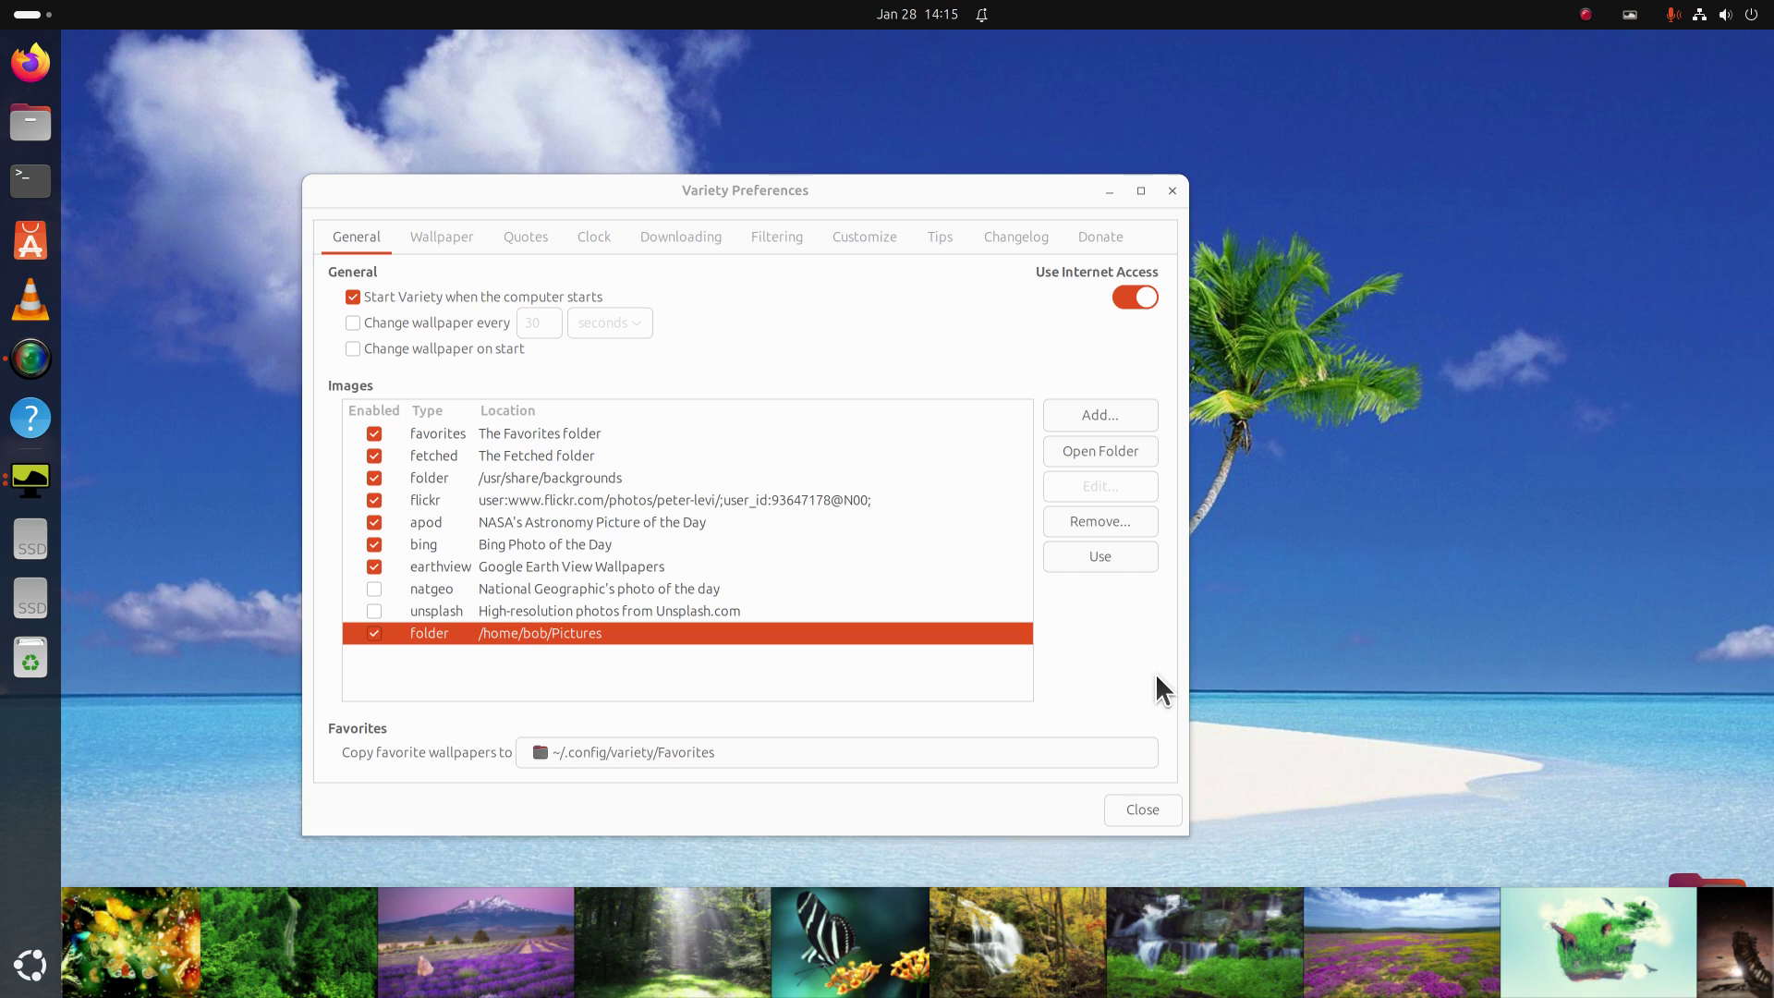
scroll(245, 906, "up", 2)
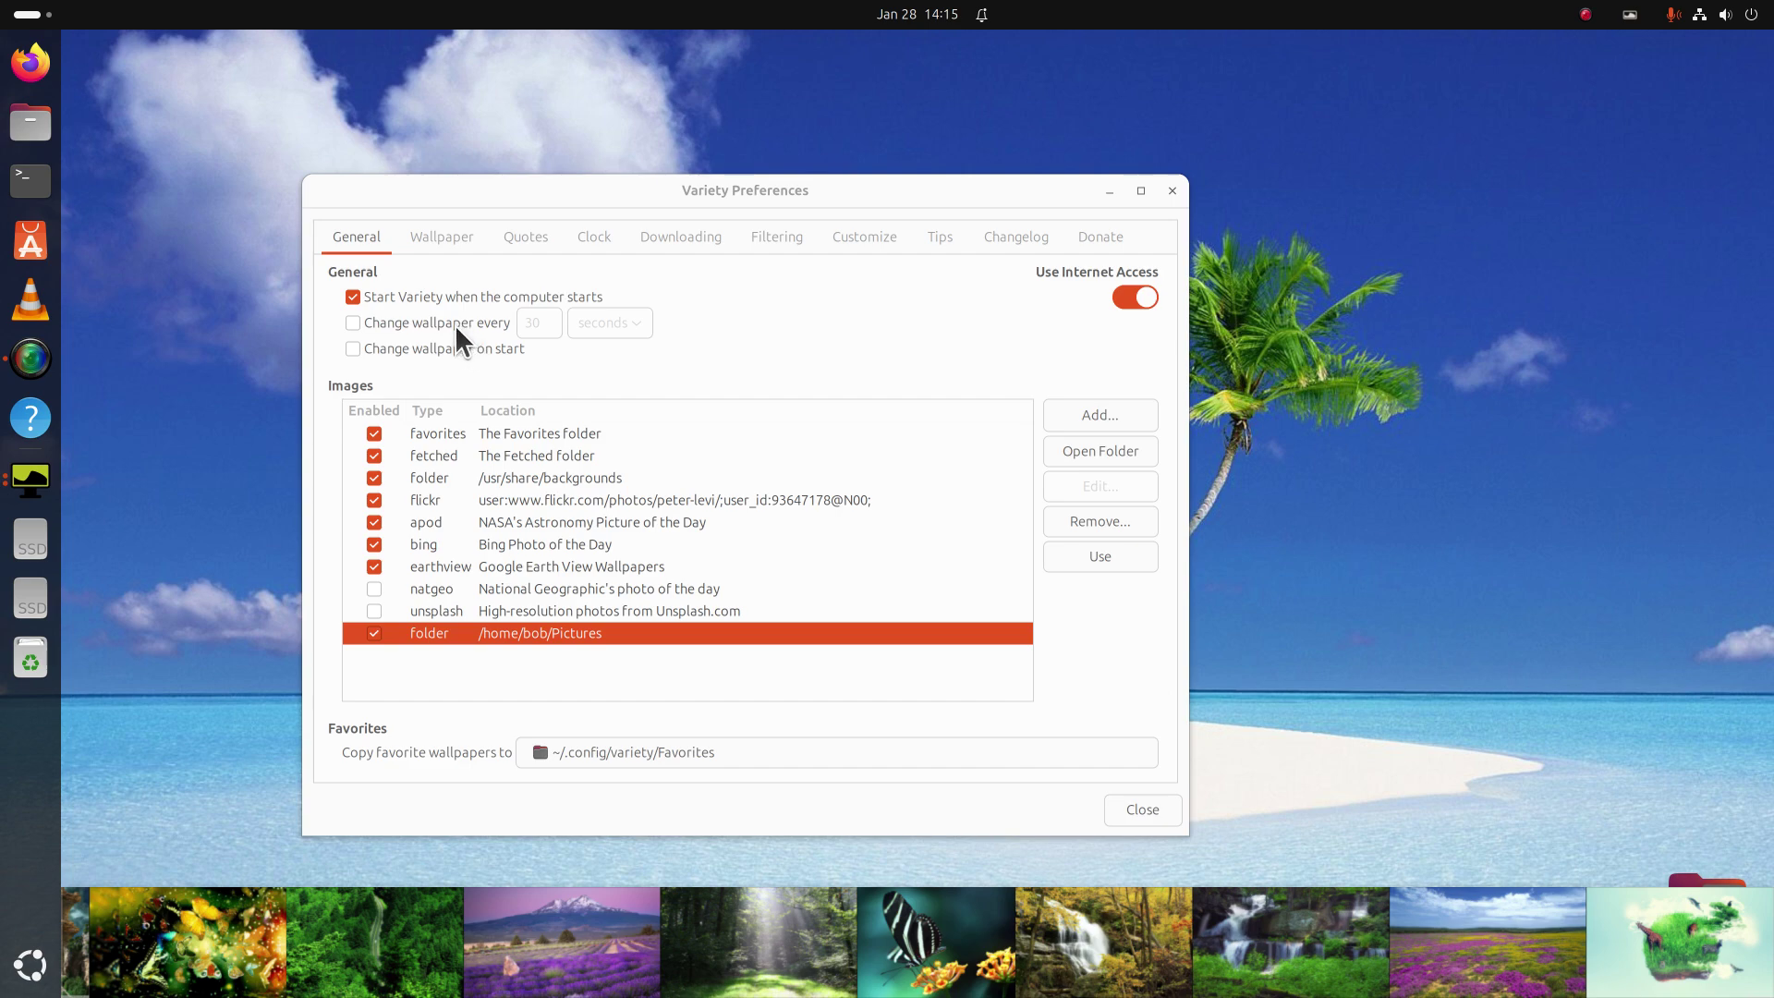
Step: Enable timed wallpaper changes every 30 seconds, reviewing the available time units and keeping seconds
left_click(358, 323)
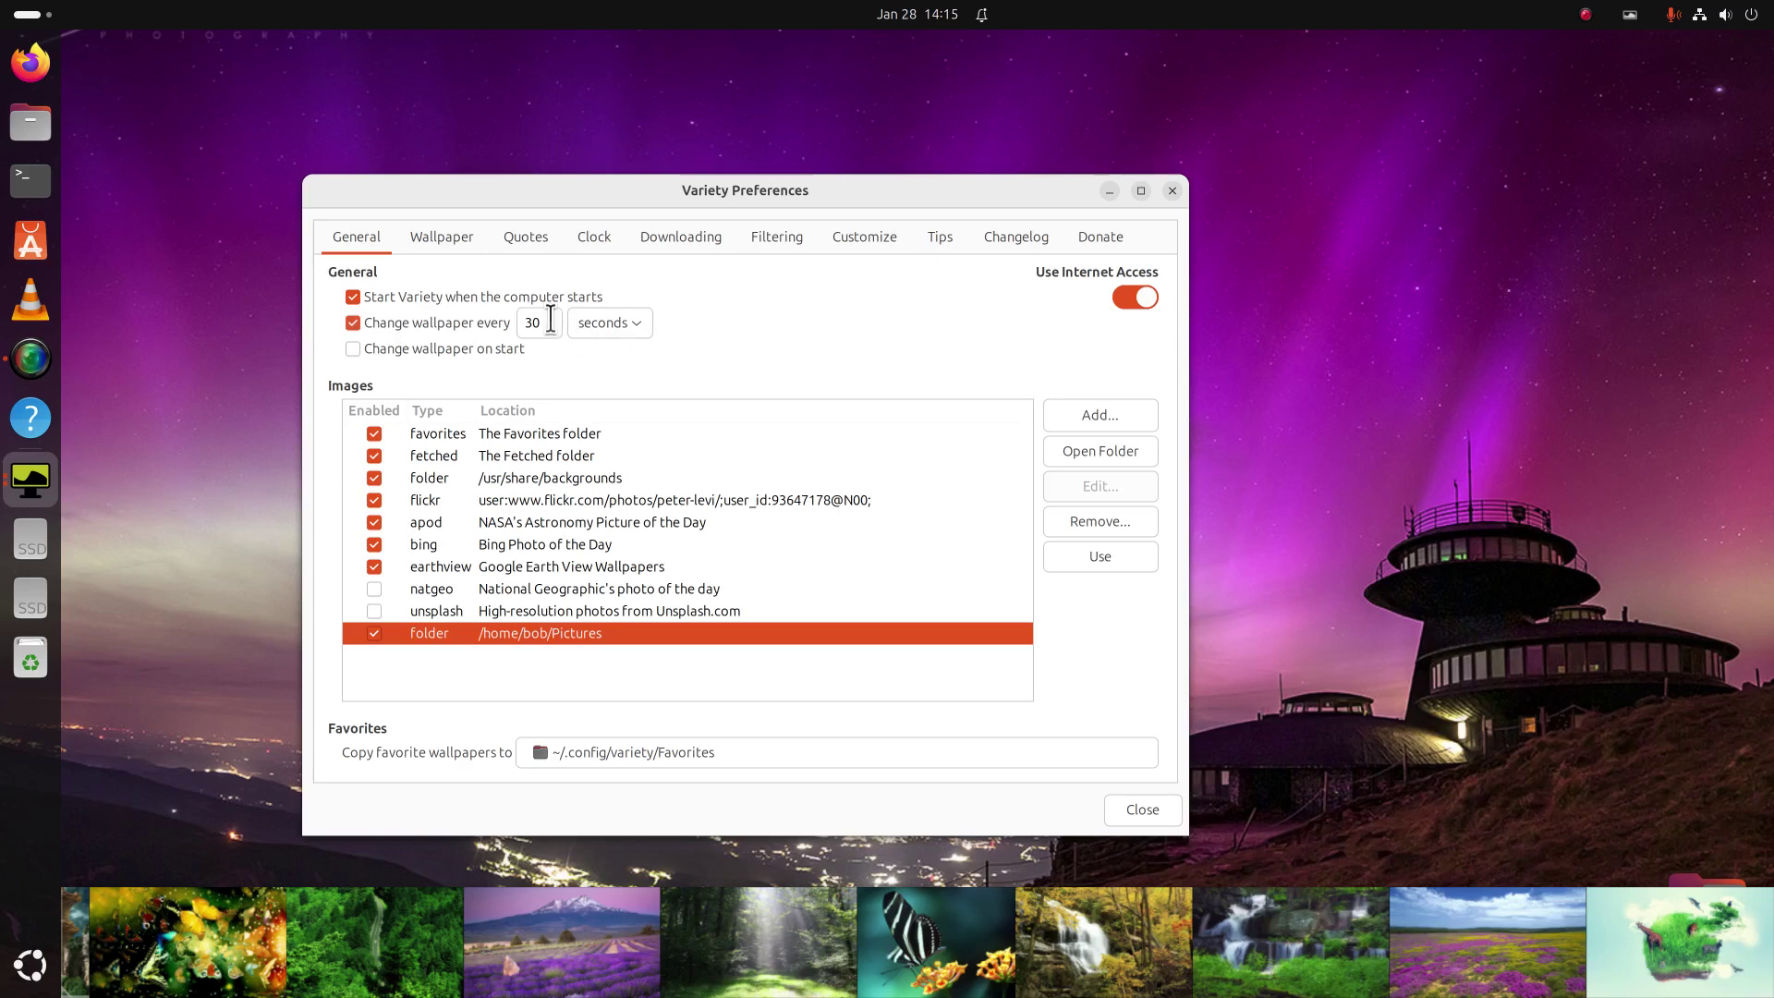
left_click(609, 328)
left_click(610, 353)
left_click(608, 319)
left_click(612, 357)
left_click(614, 323)
left_click(613, 350)
left_click(625, 322)
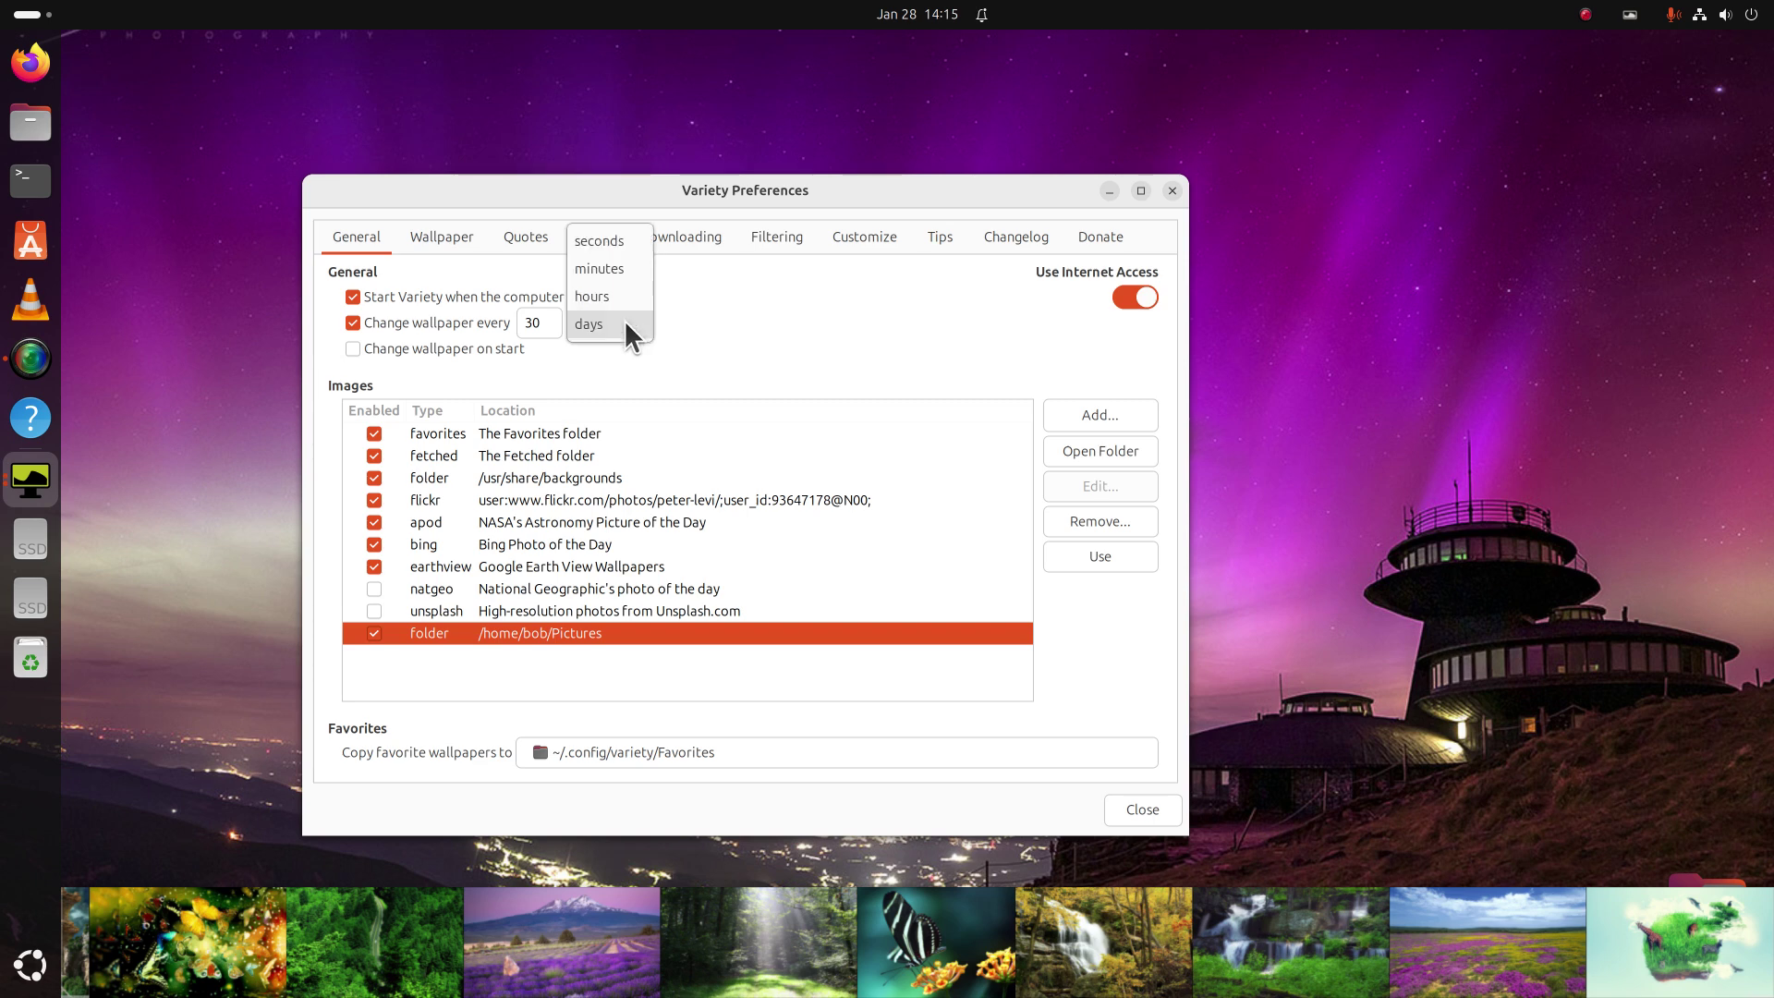
left_click(606, 238)
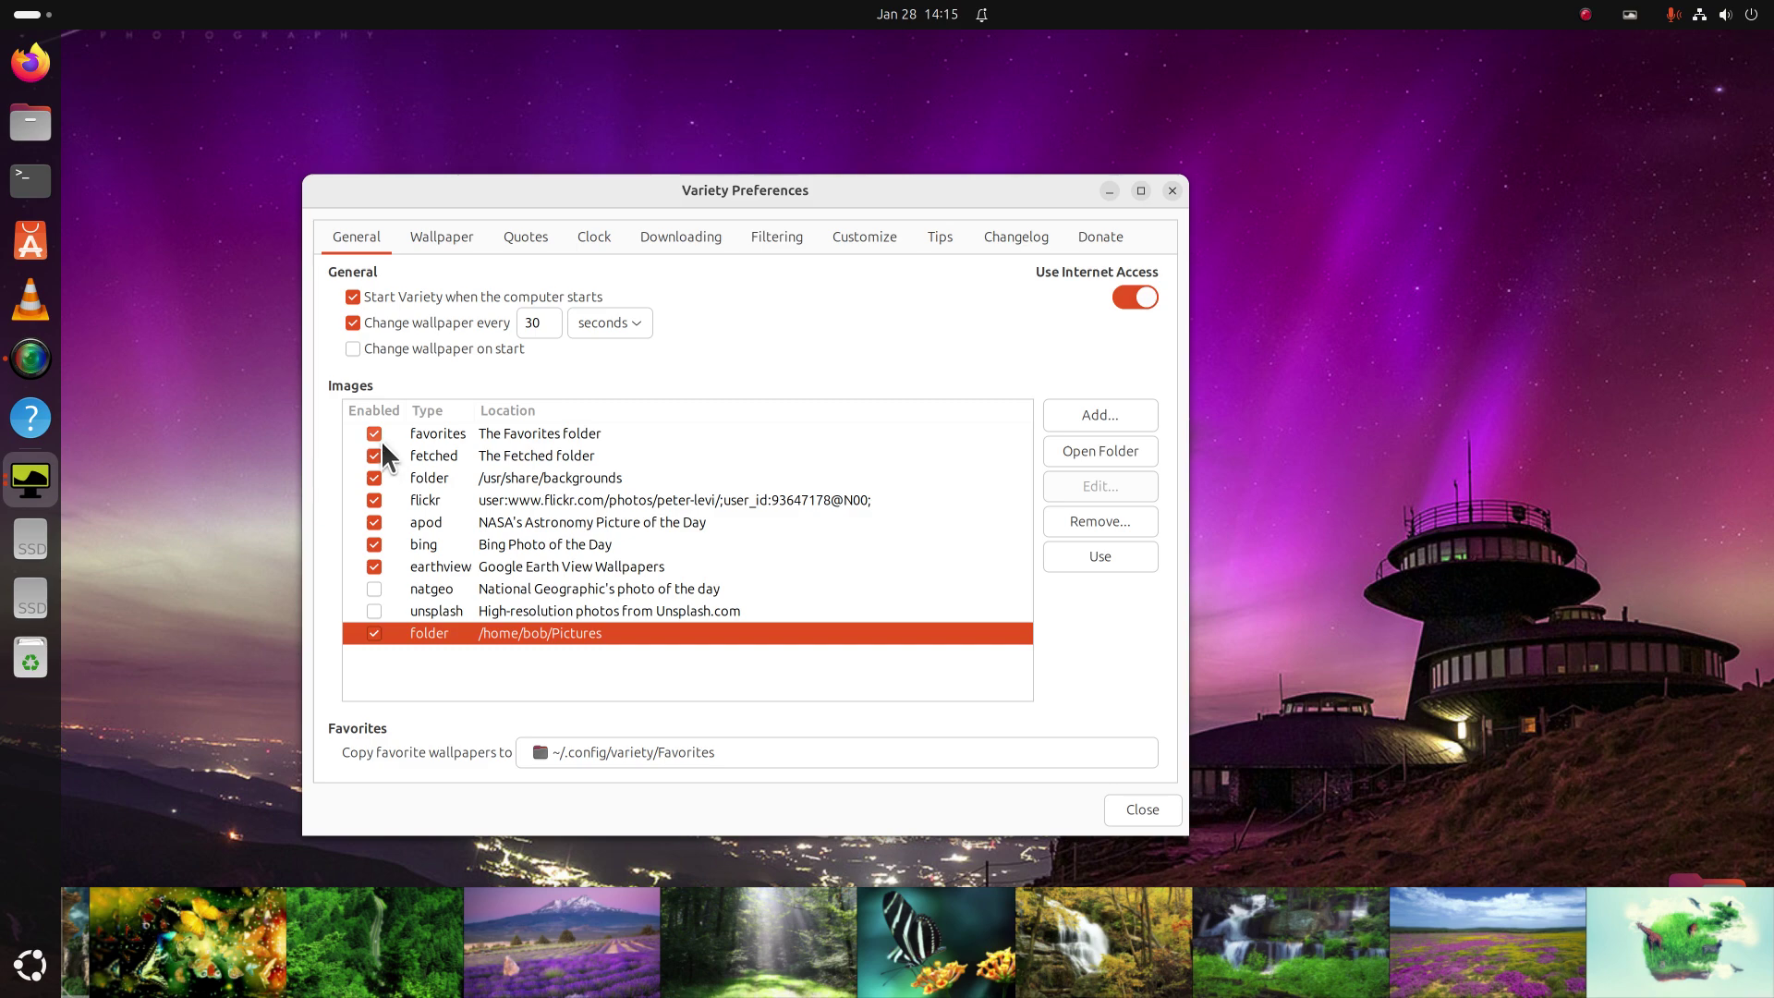
Step: Enable the National Geographic and Unsplash.com image sources and apply the turquoise spiral wallpaper from Unsplash
left_click(375, 588)
left_click(374, 611)
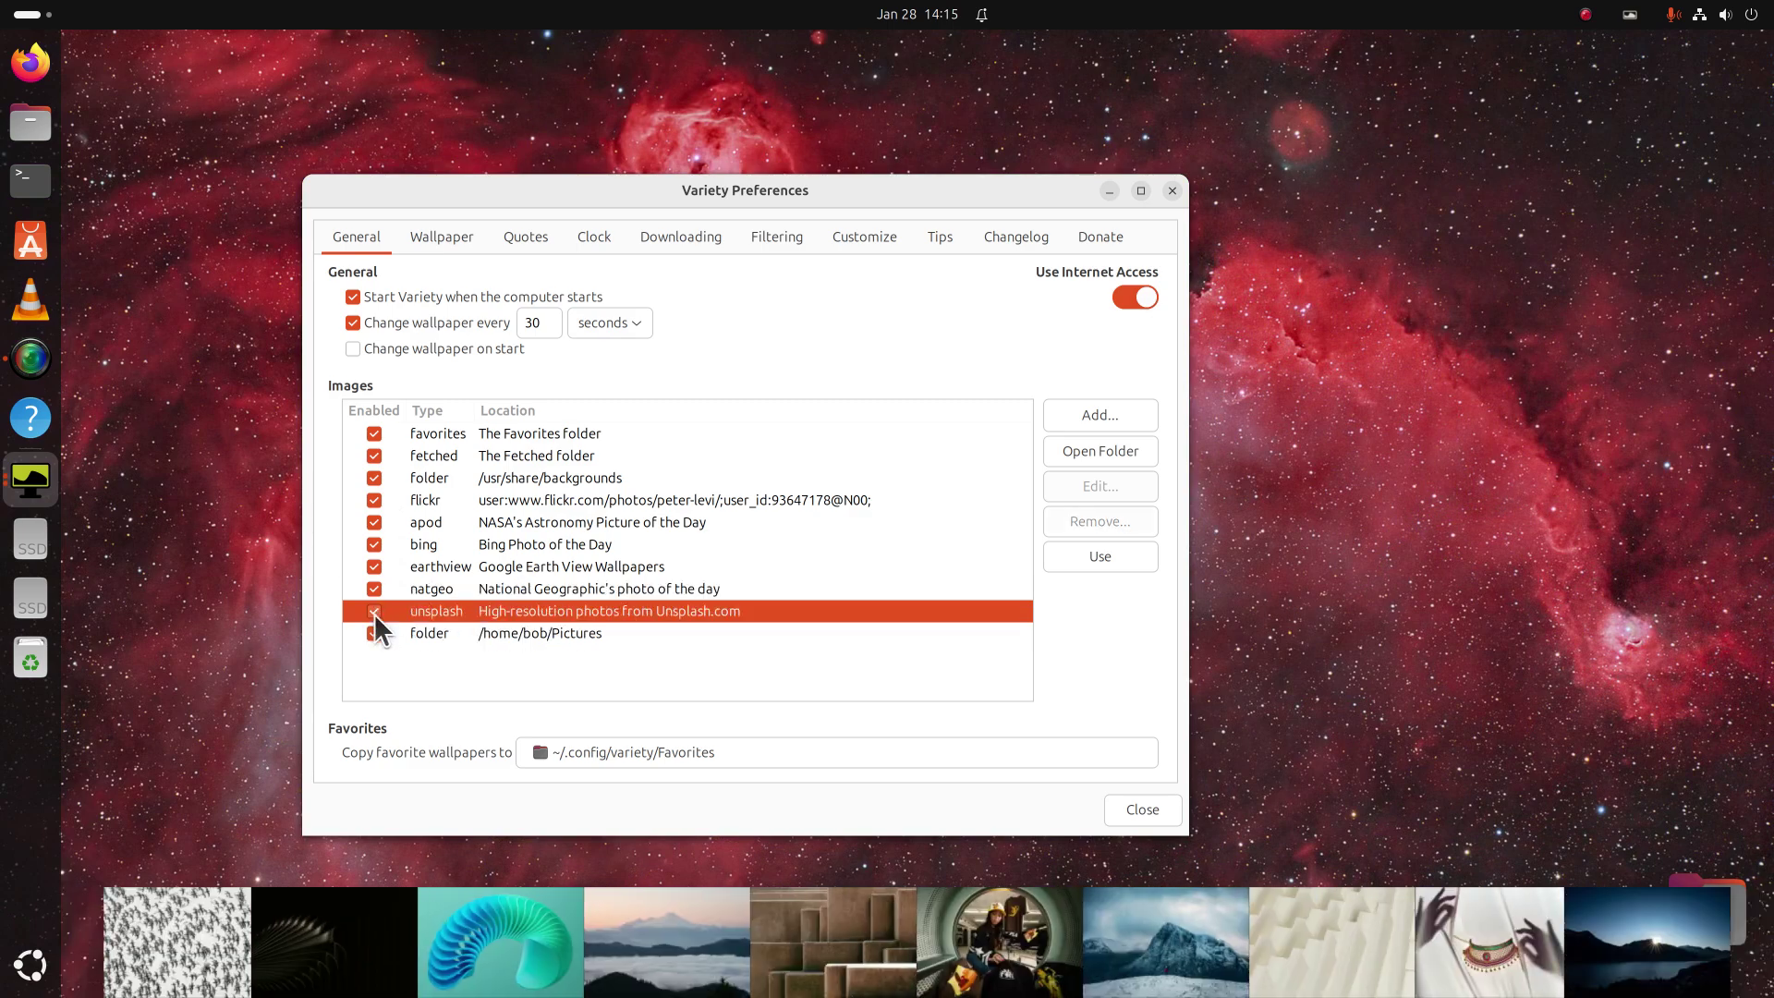
left_click(541, 932)
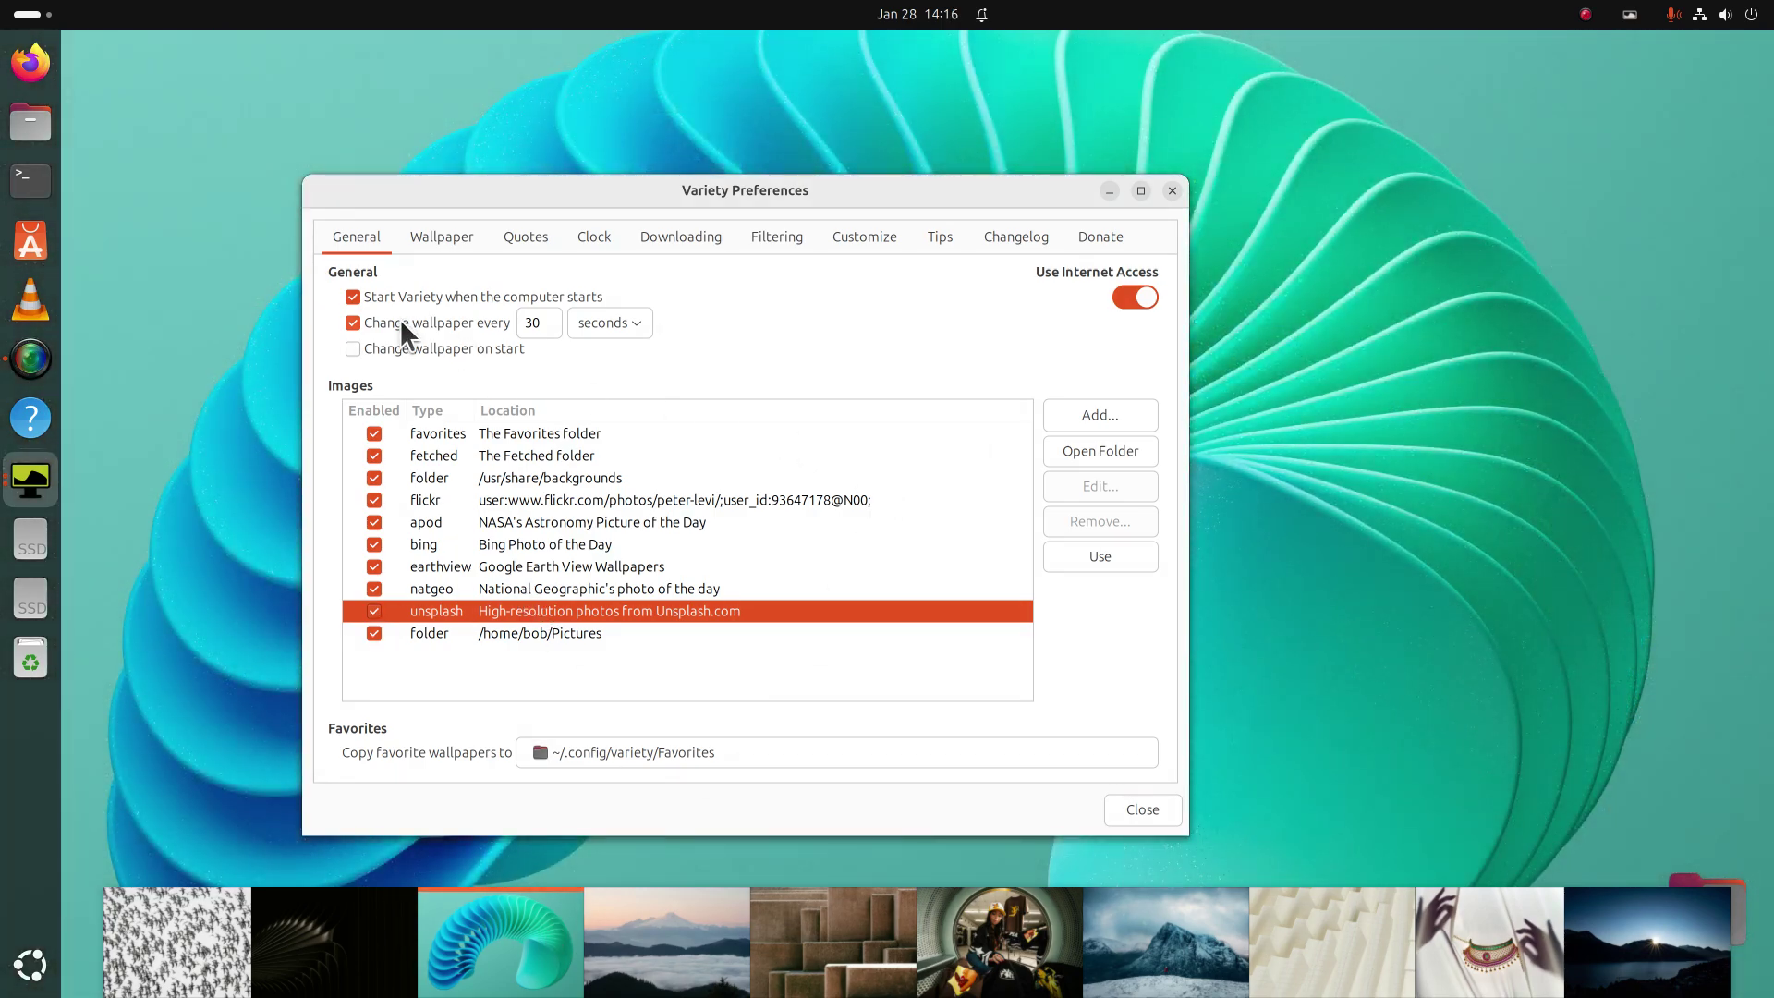
Step: Turn off timed wallpaper changes, close Variety's preferences, and quit its remaining thumbnail window from the dock
left_click(355, 322)
left_click(1171, 190)
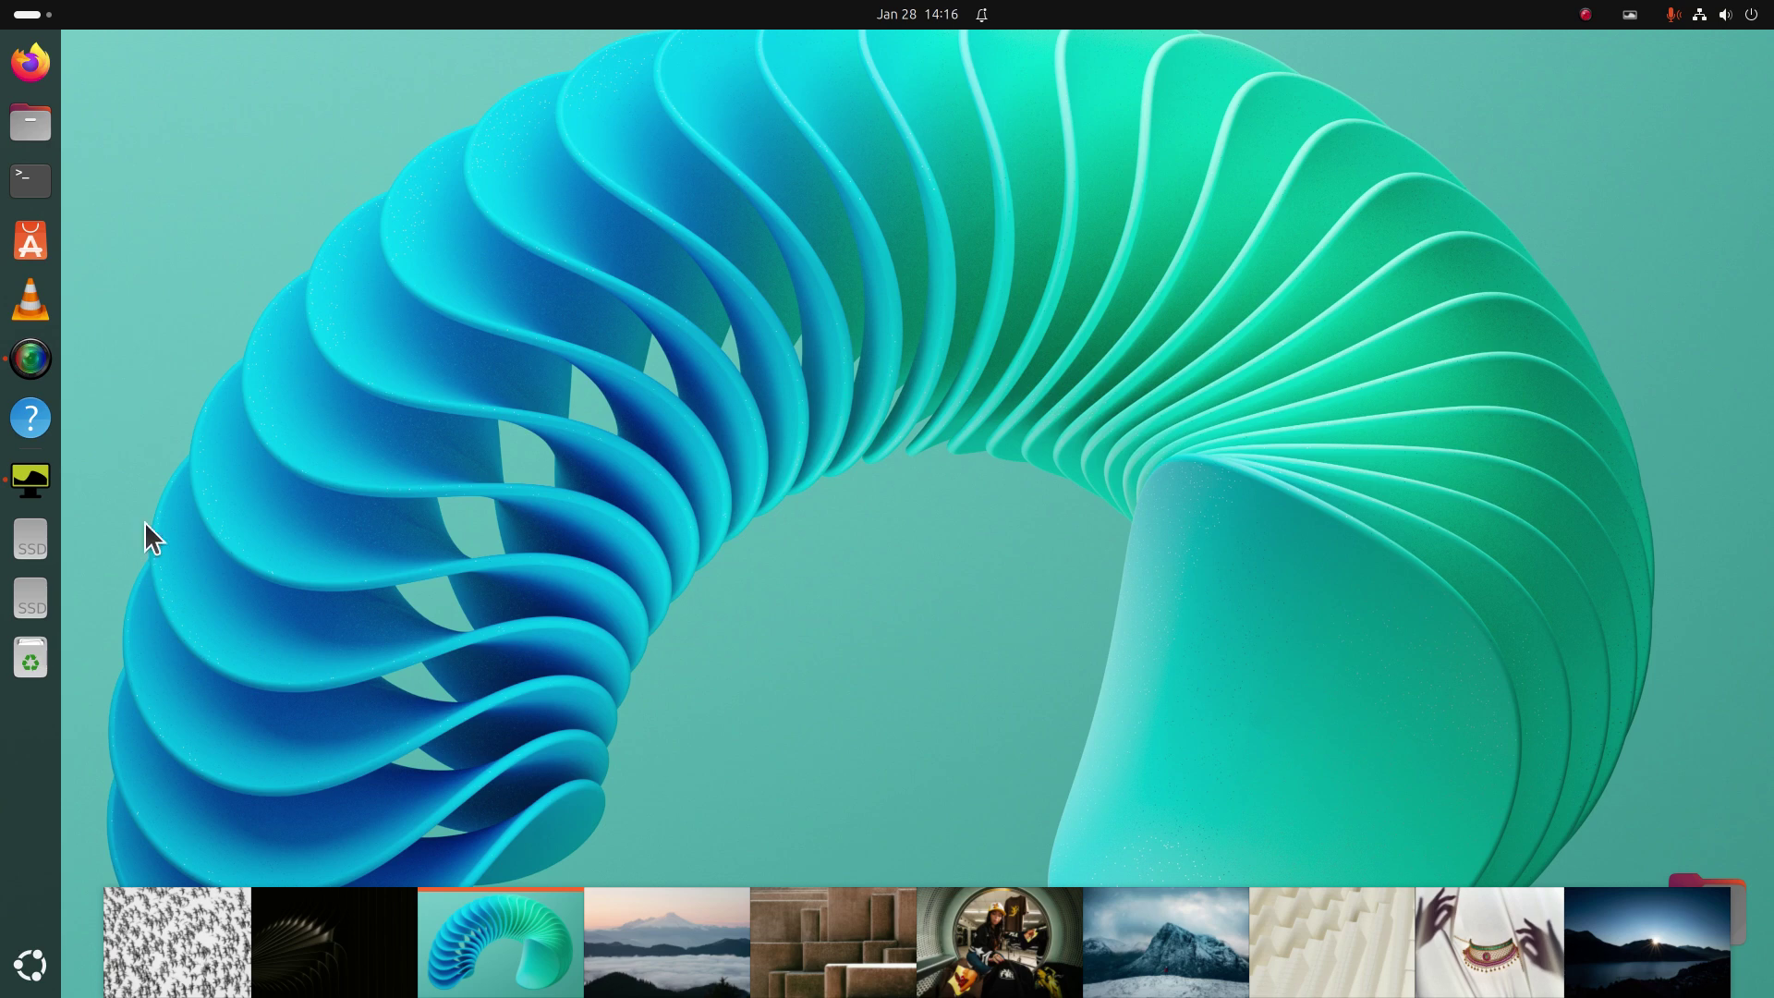
right_click(27, 482)
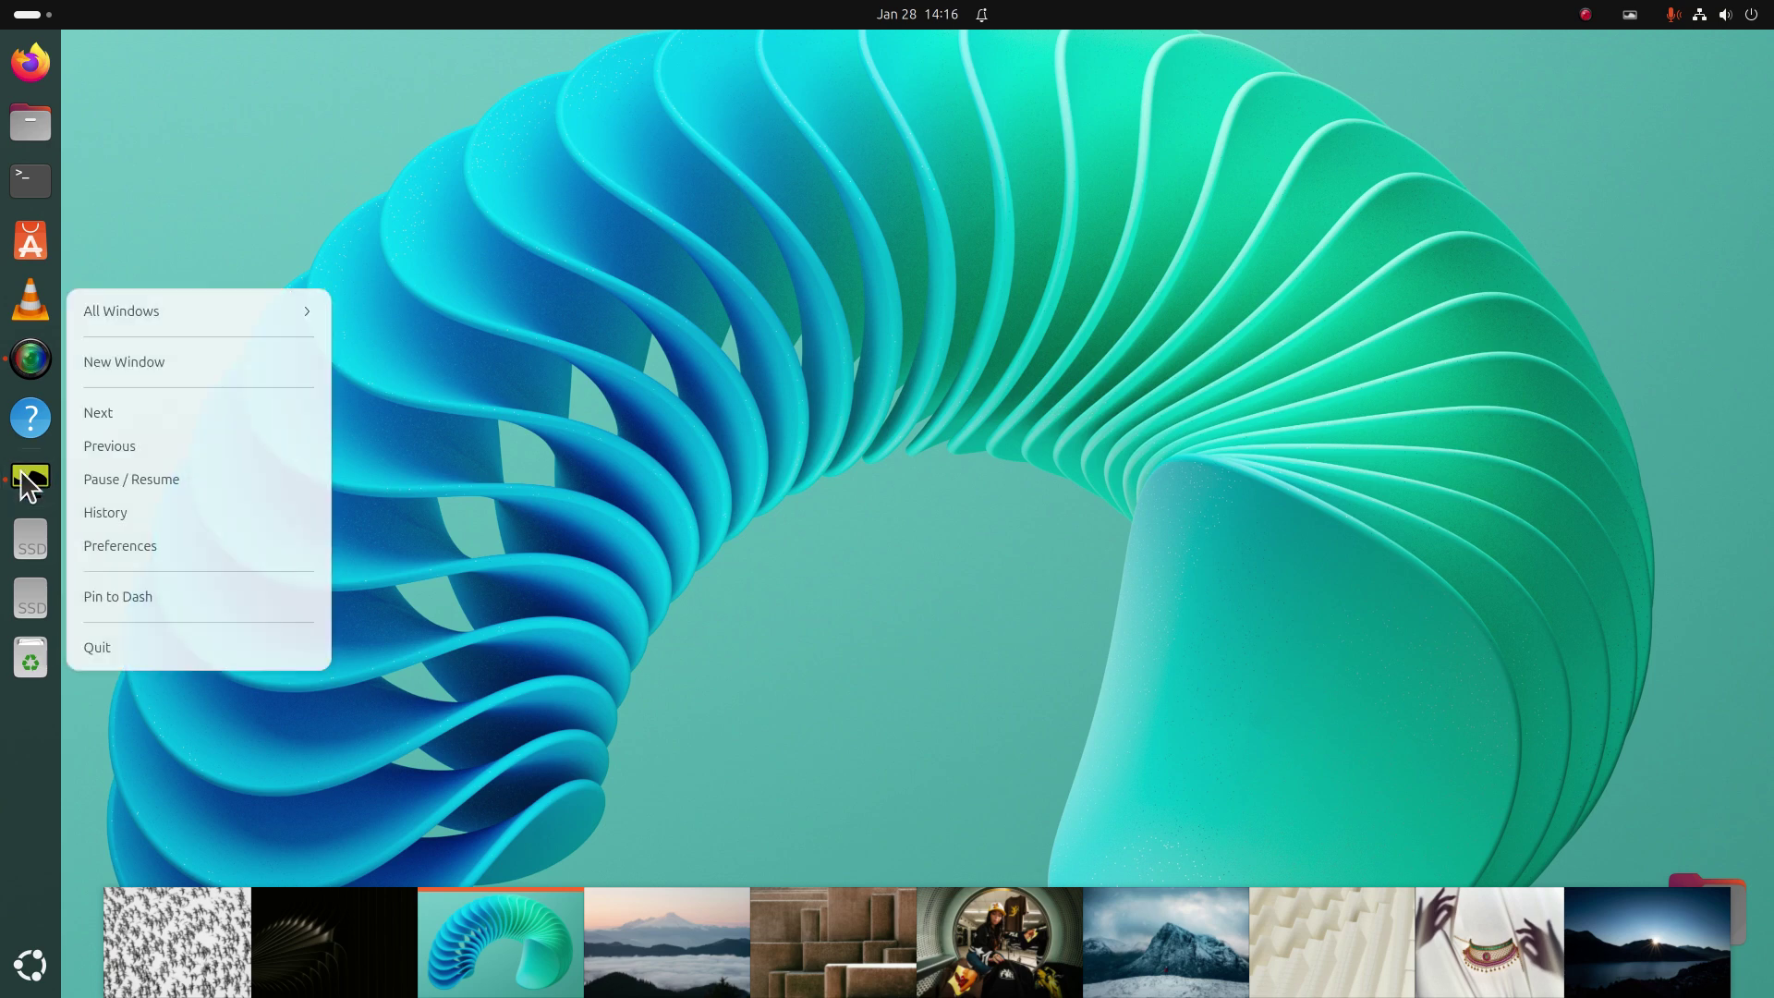
left_click(129, 645)
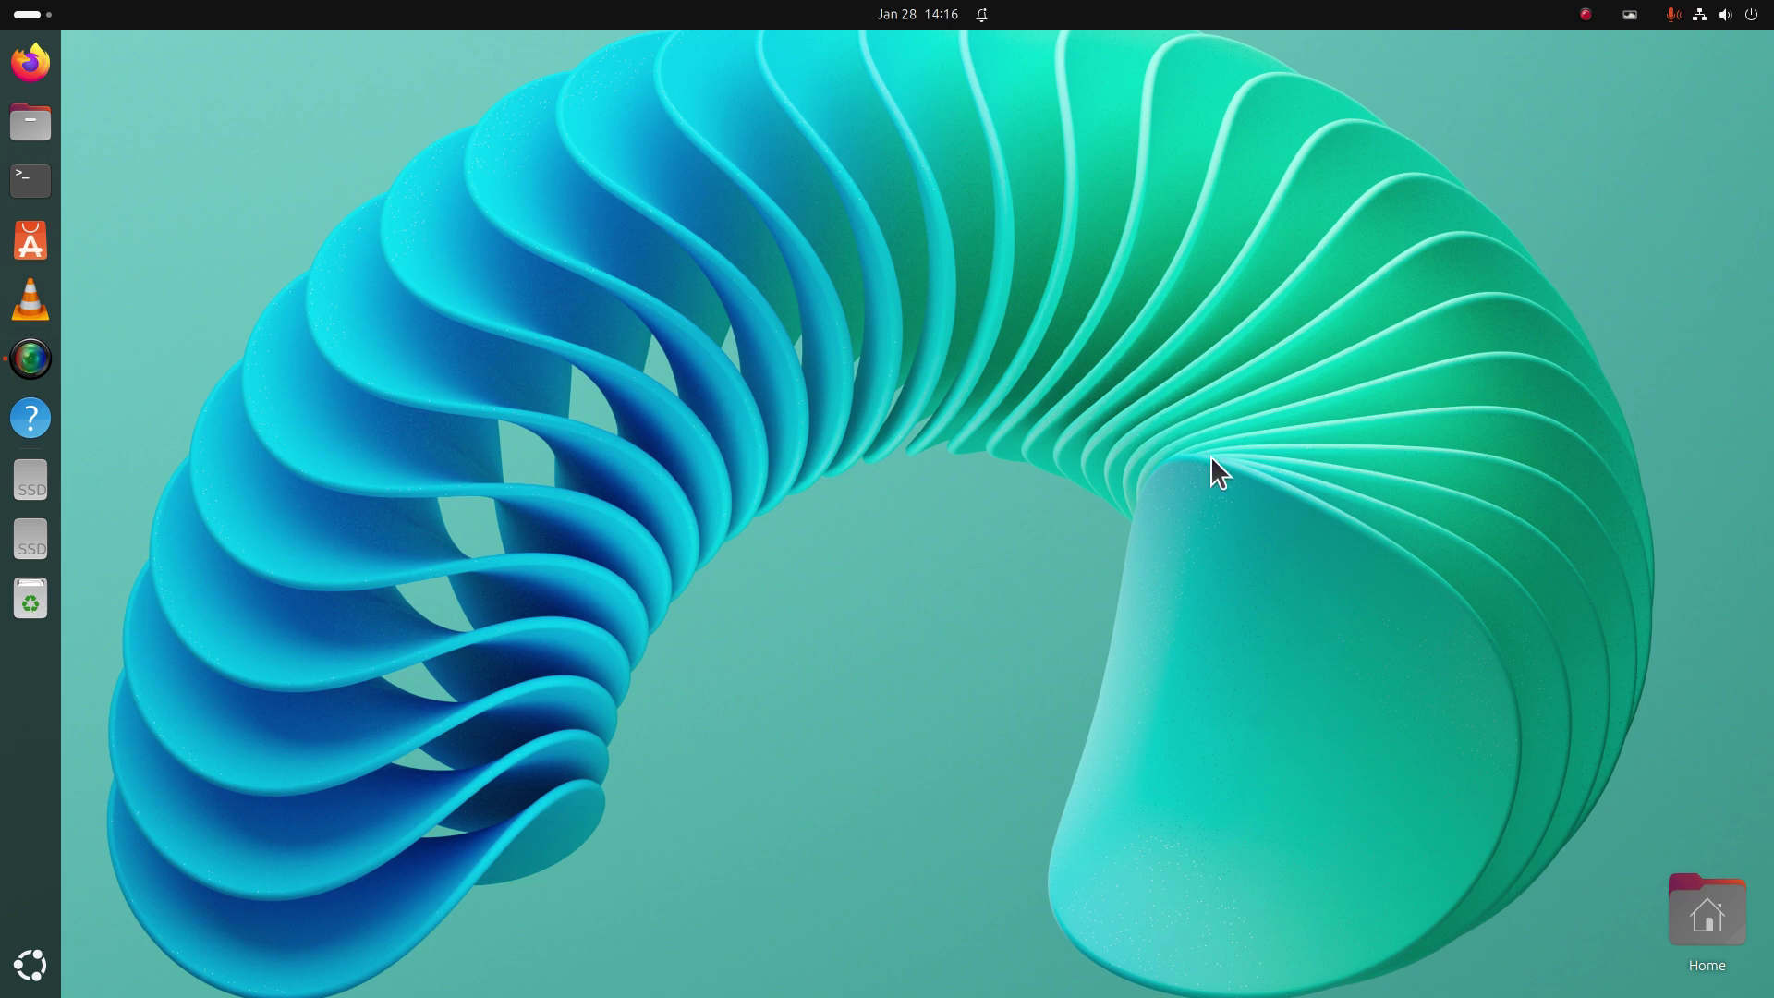
Step: View Variety's About information from the indicator, highlight the program name, and close the window
left_click(1634, 19)
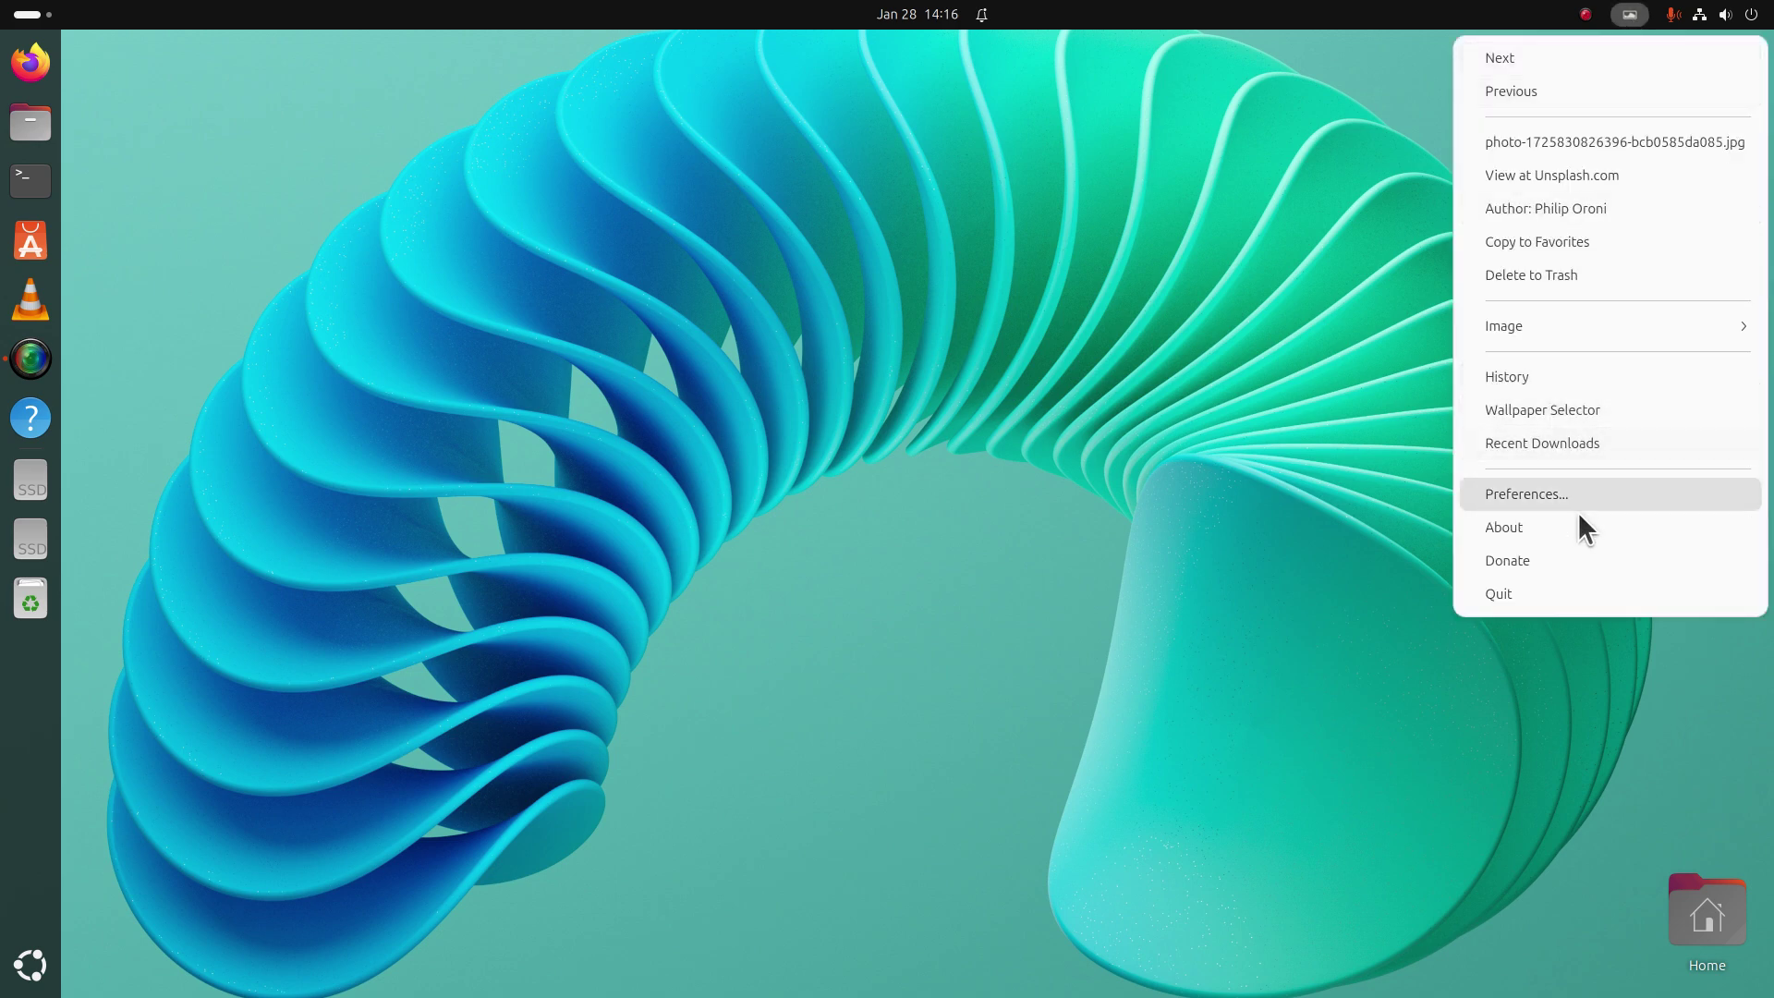
left_click(1578, 527)
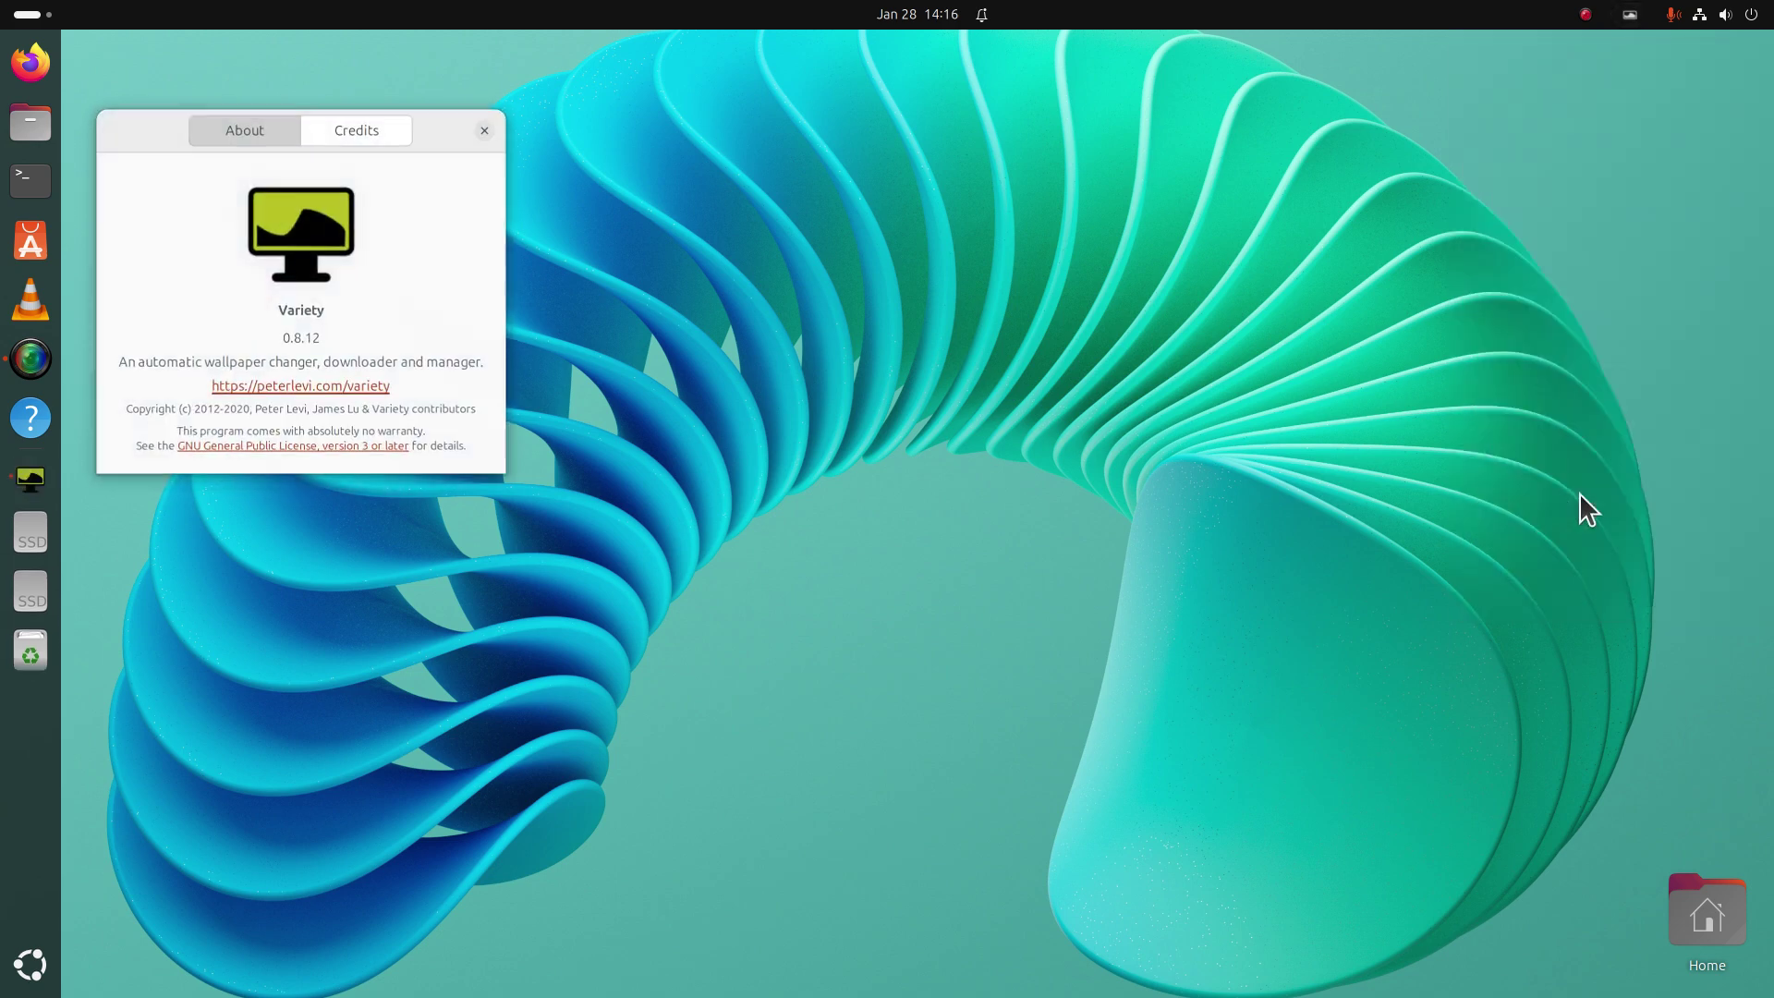
double_click(280, 310)
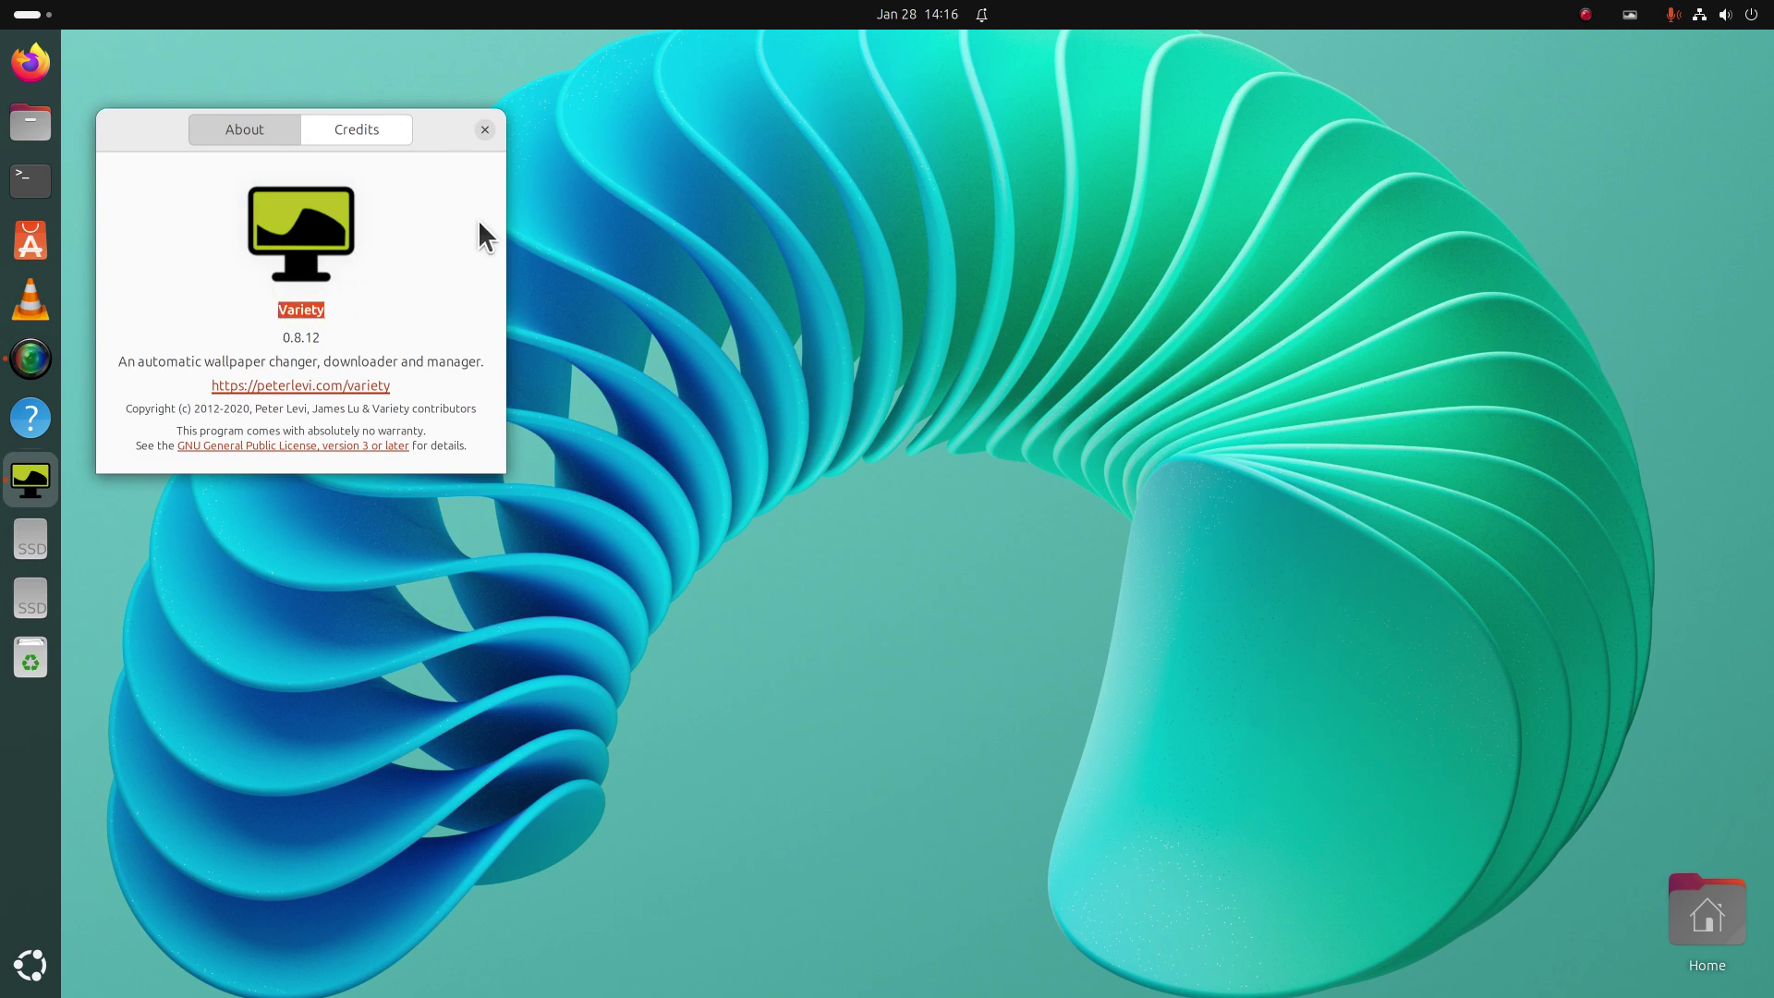
left_click(487, 128)
Step: Open Variety's preferences from the indicator and look at Variety's launcher in the applications overview
left_click(1636, 15)
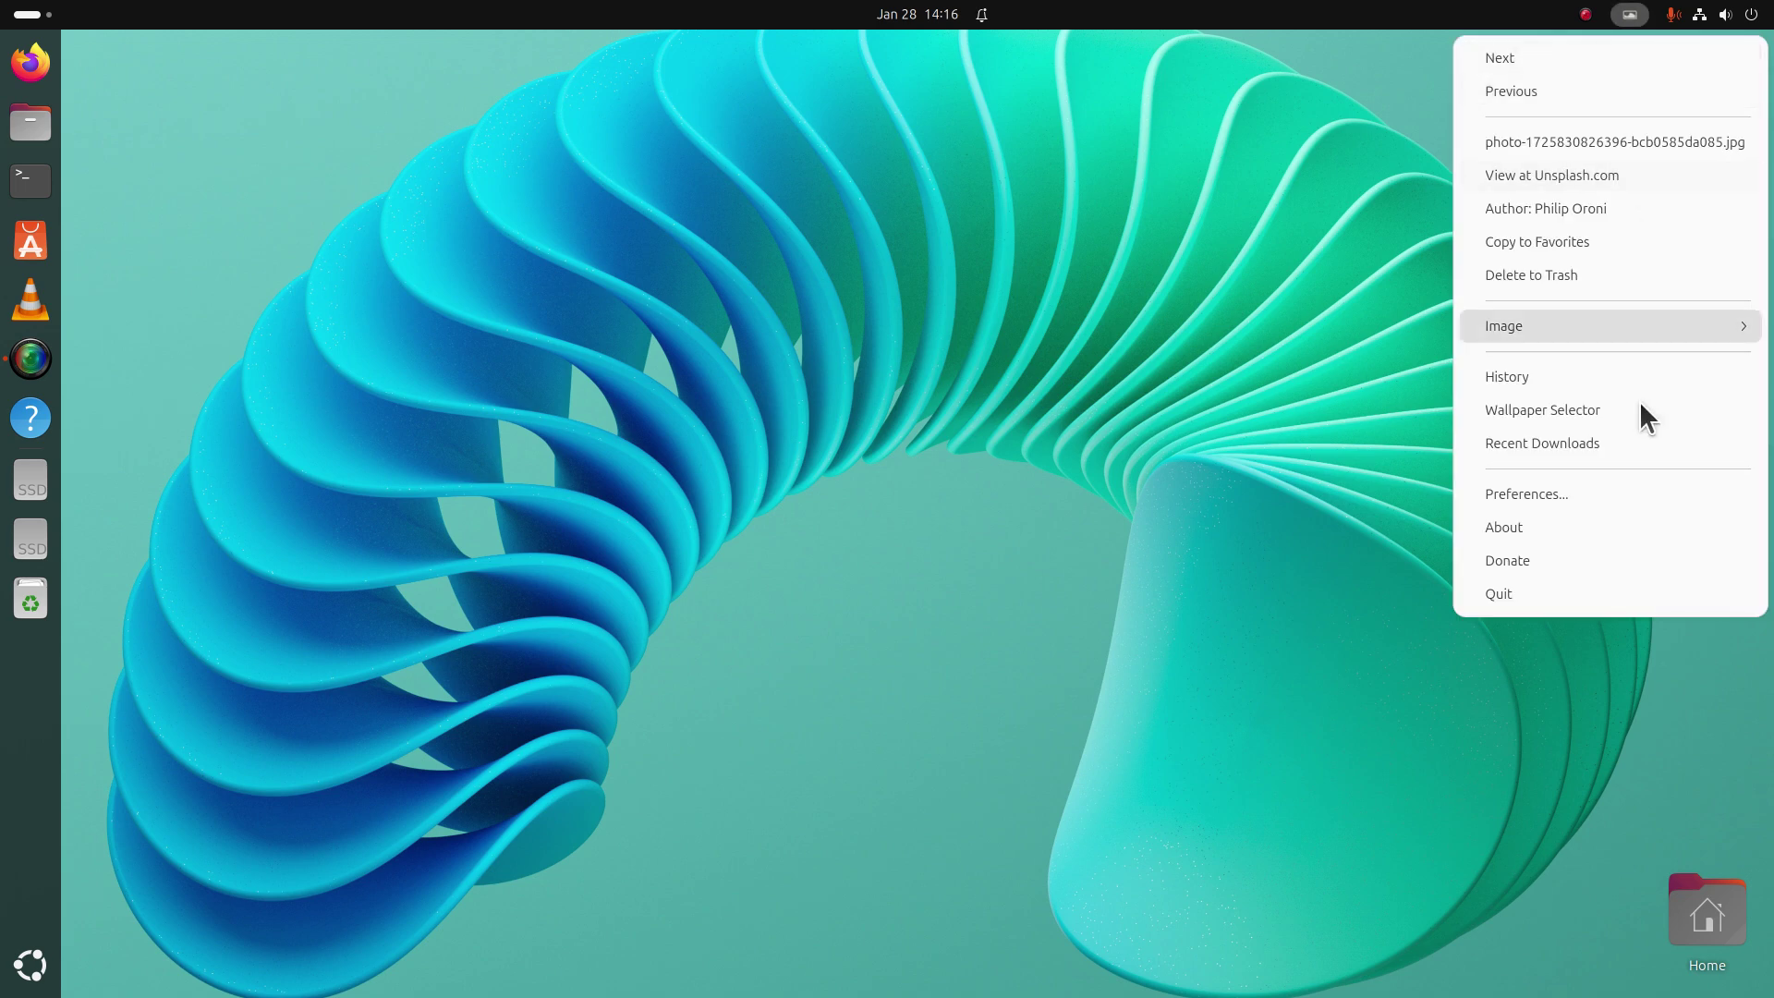
left_click(1600, 499)
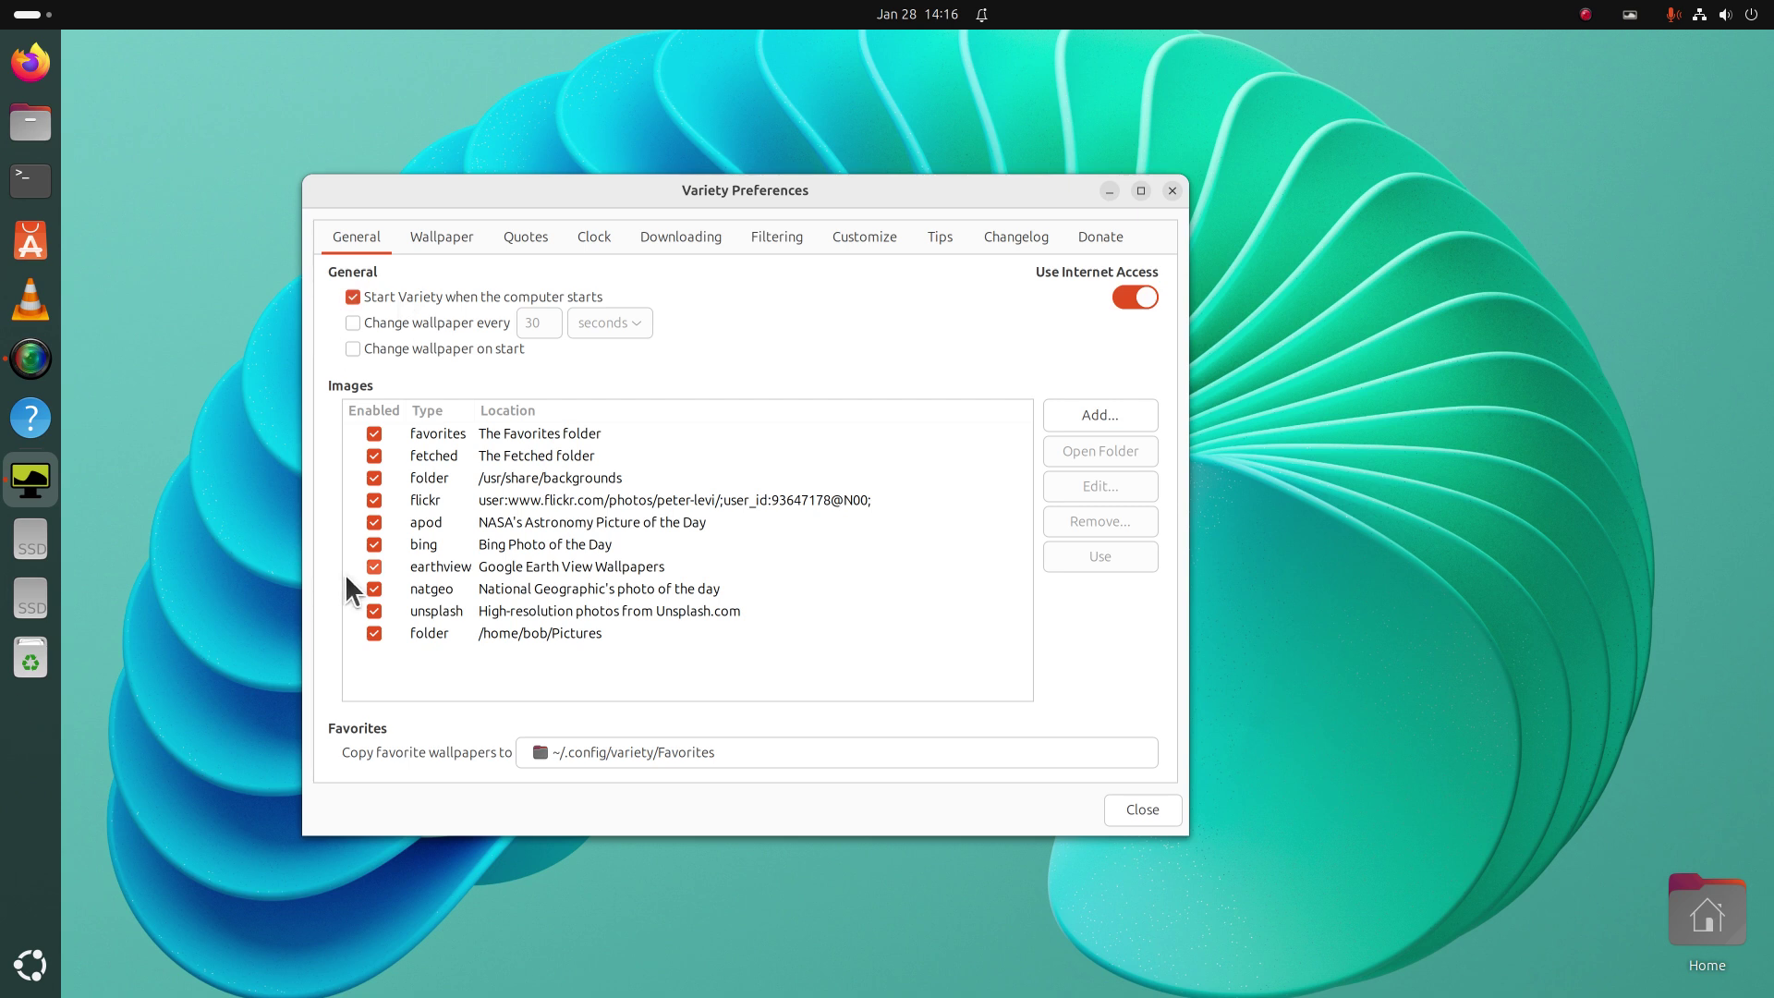
left_click(28, 967)
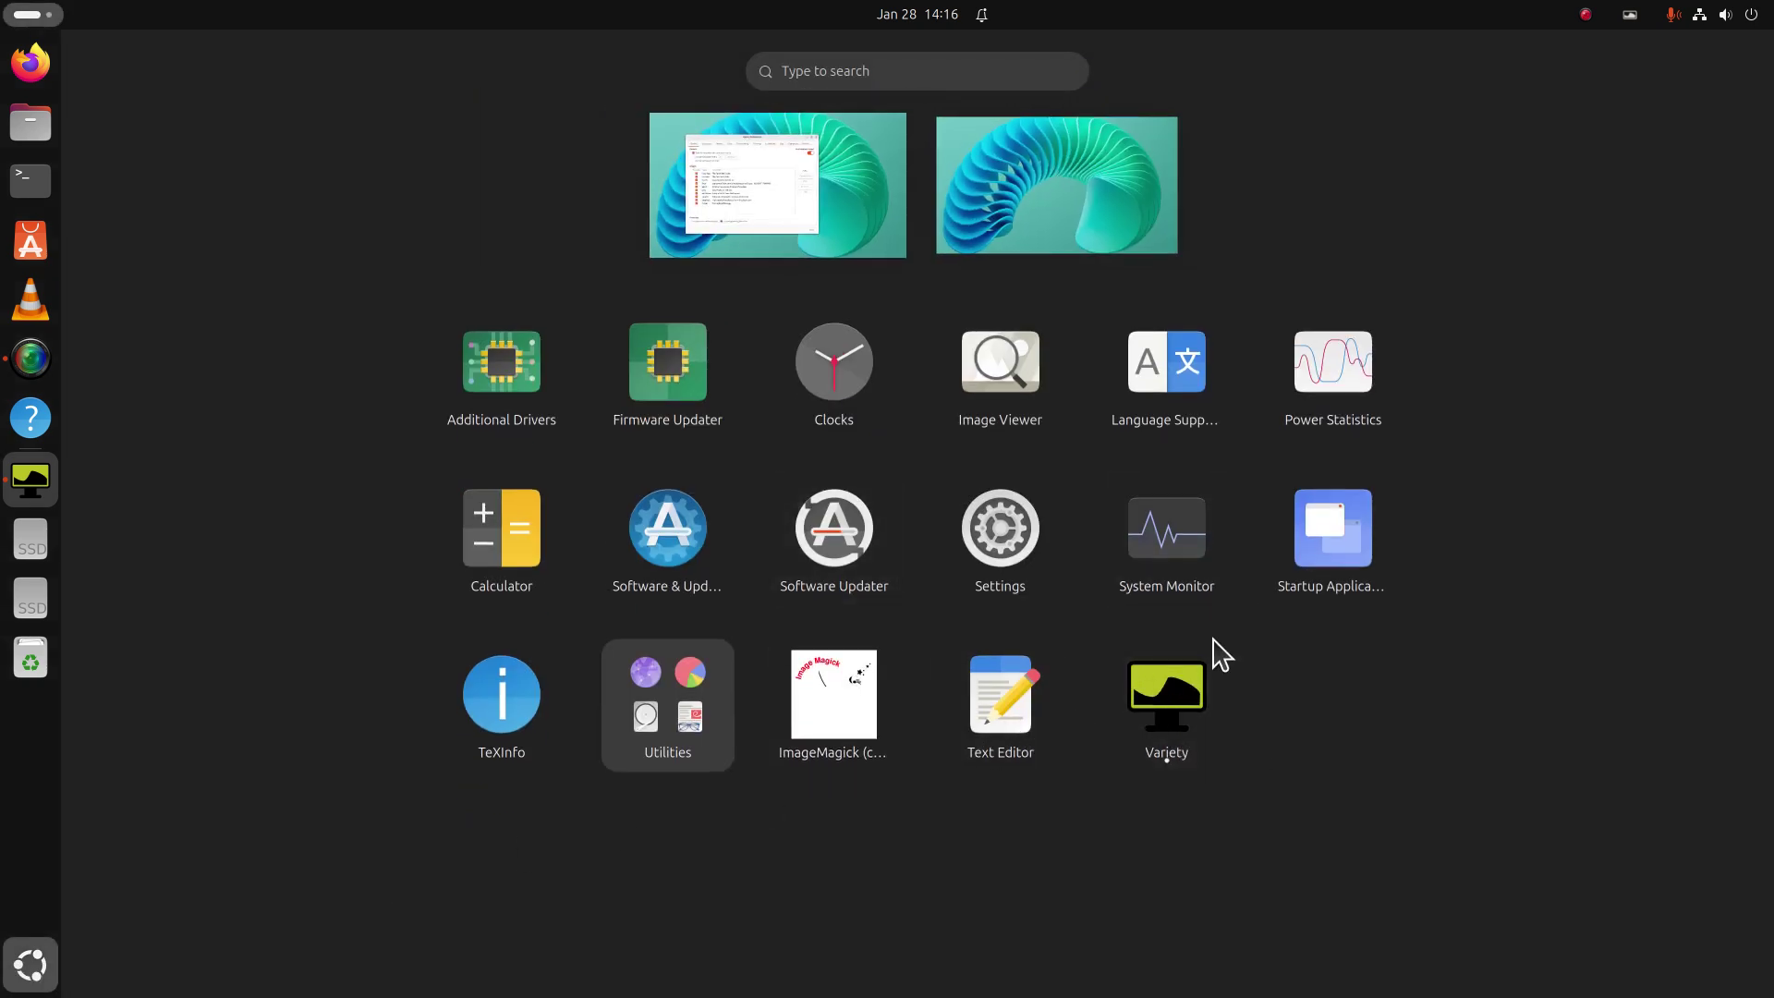
left_click(330, 710)
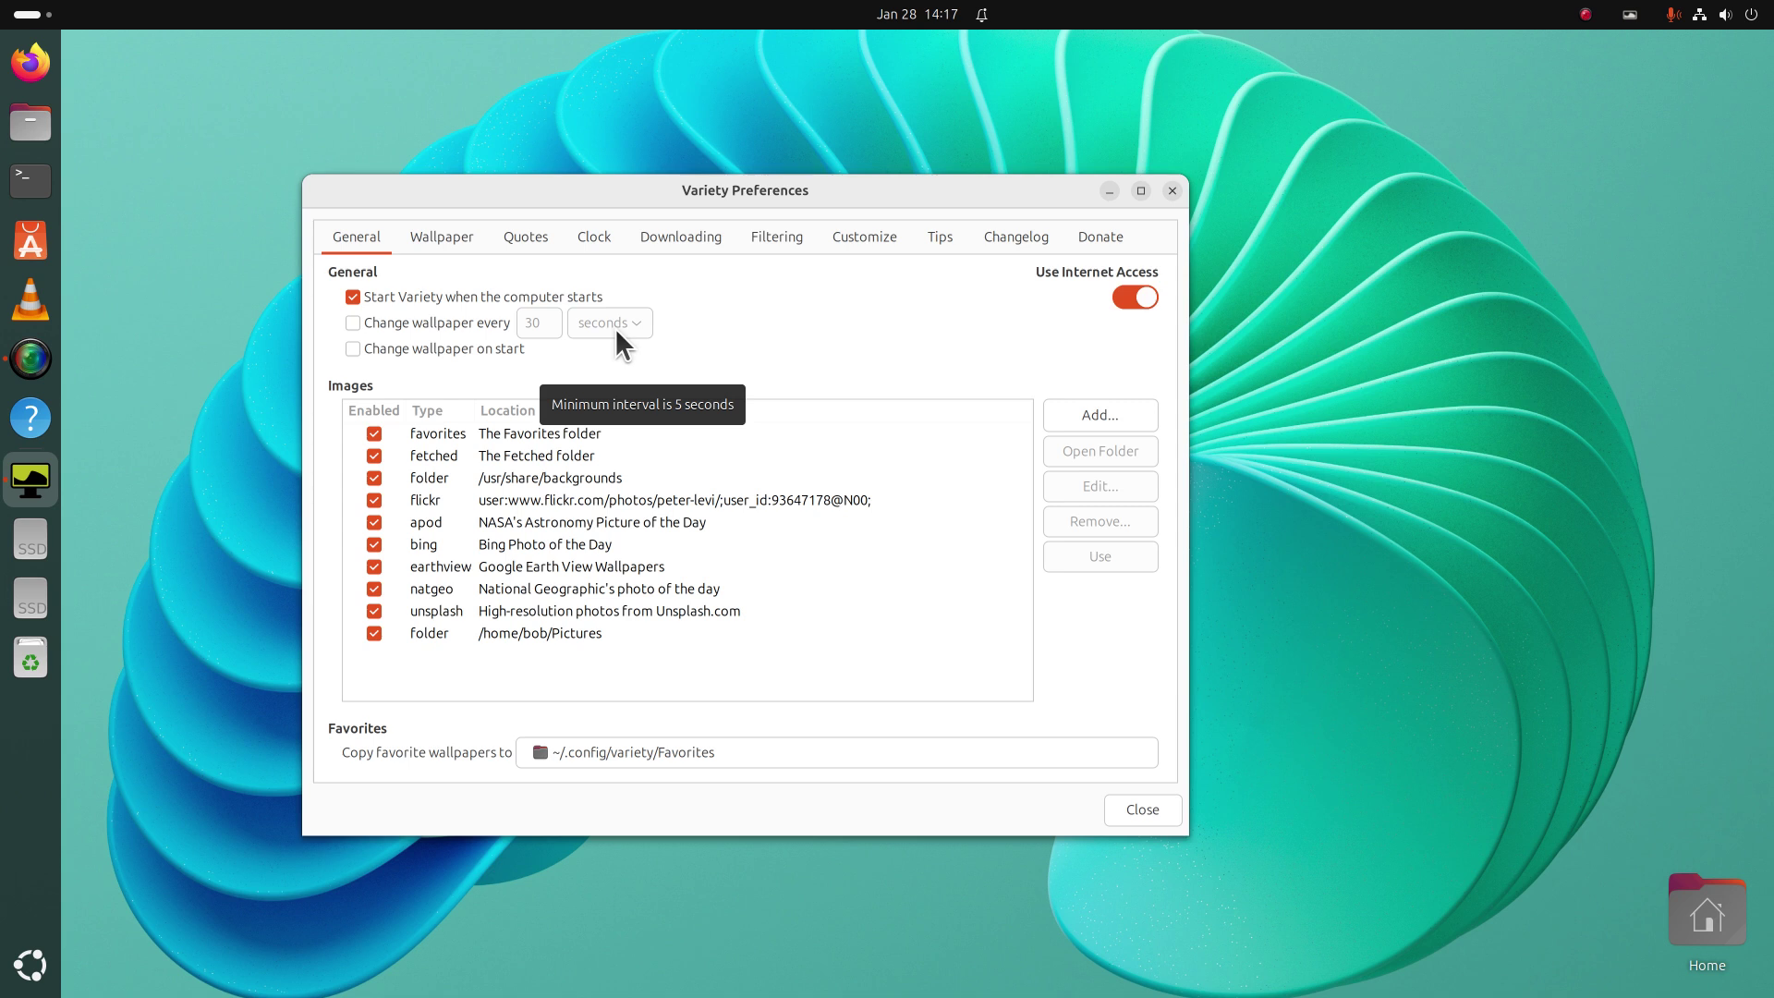
Step: Apply the squirrel and mushroom wallpaper from Bing Photo of the Day and move the preferences window off the squirrel
left_click(547, 543)
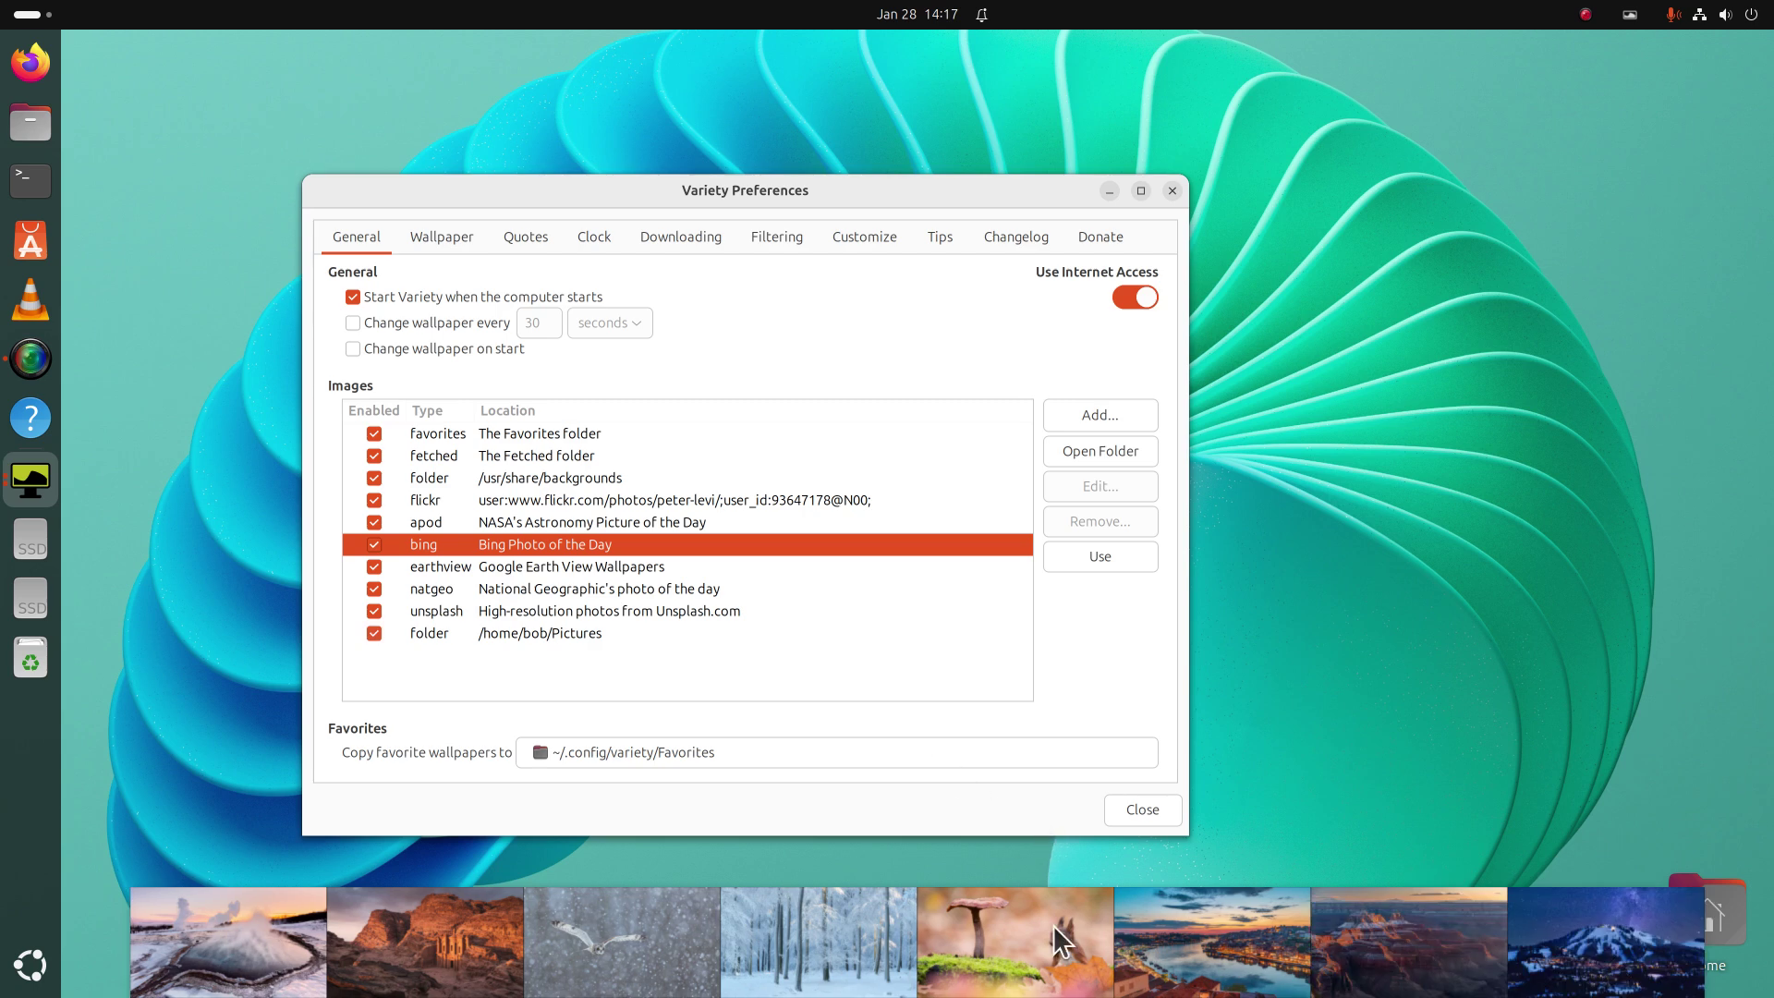
left_click(1041, 958)
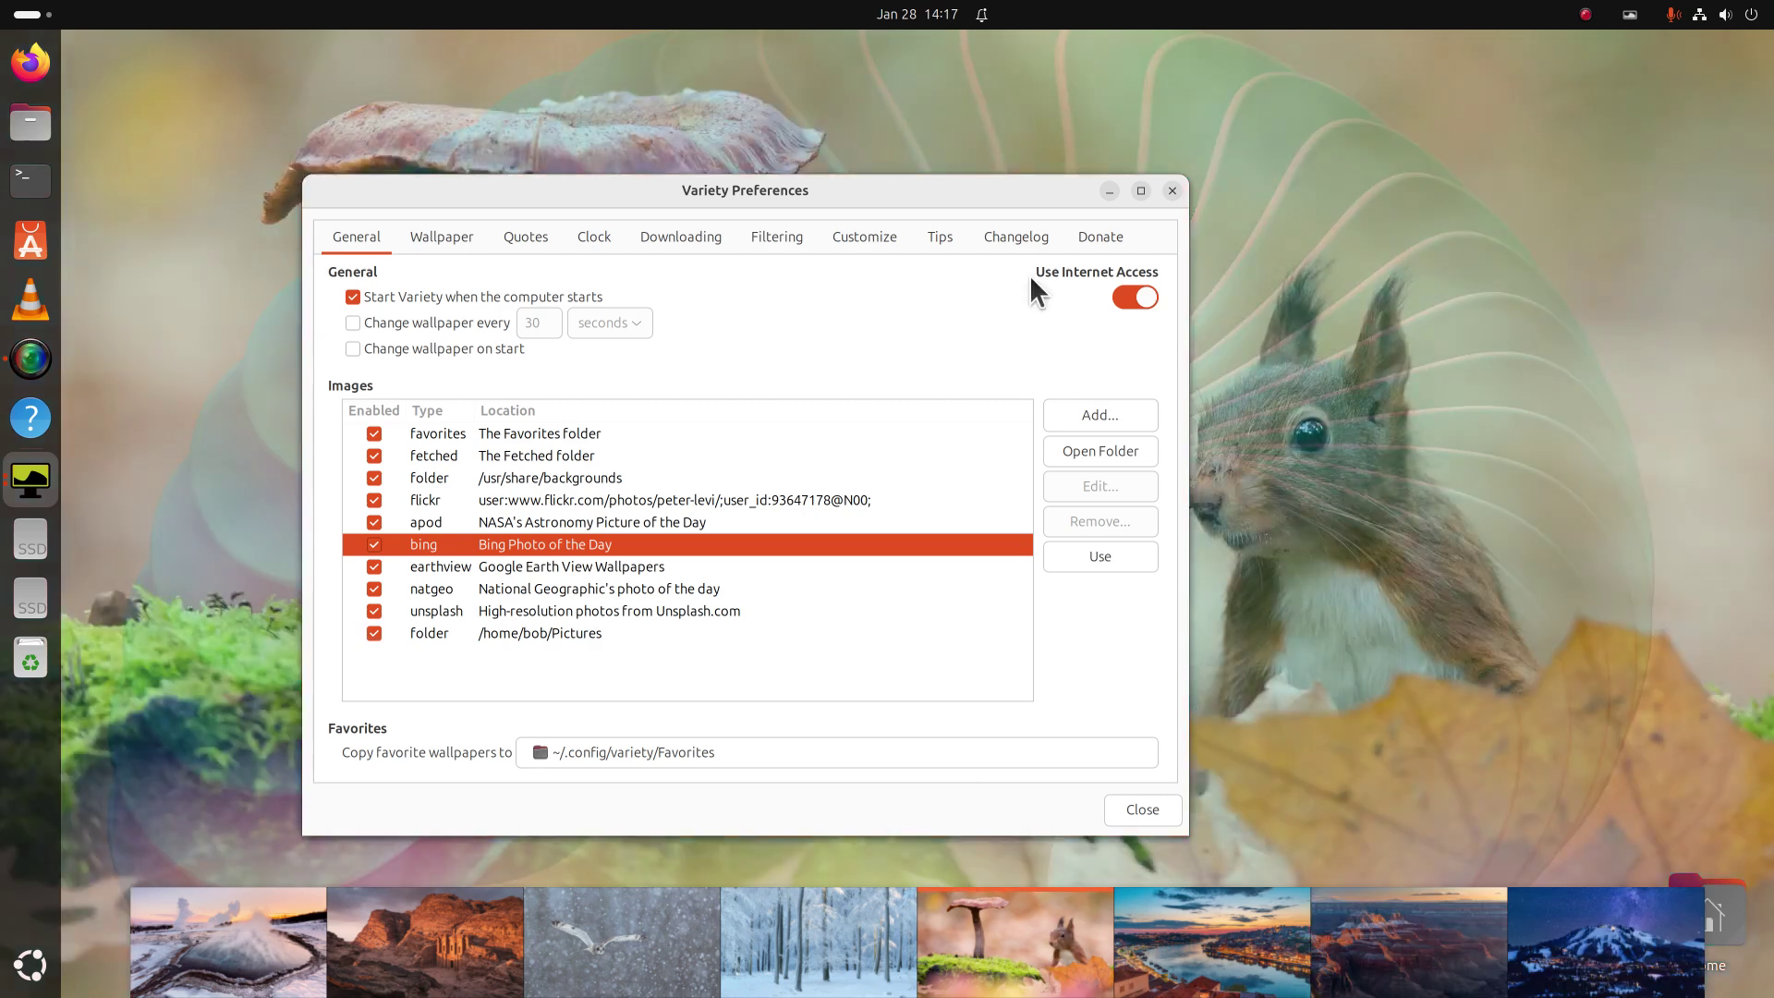
left_click_drag(1000, 184, 929, 208)
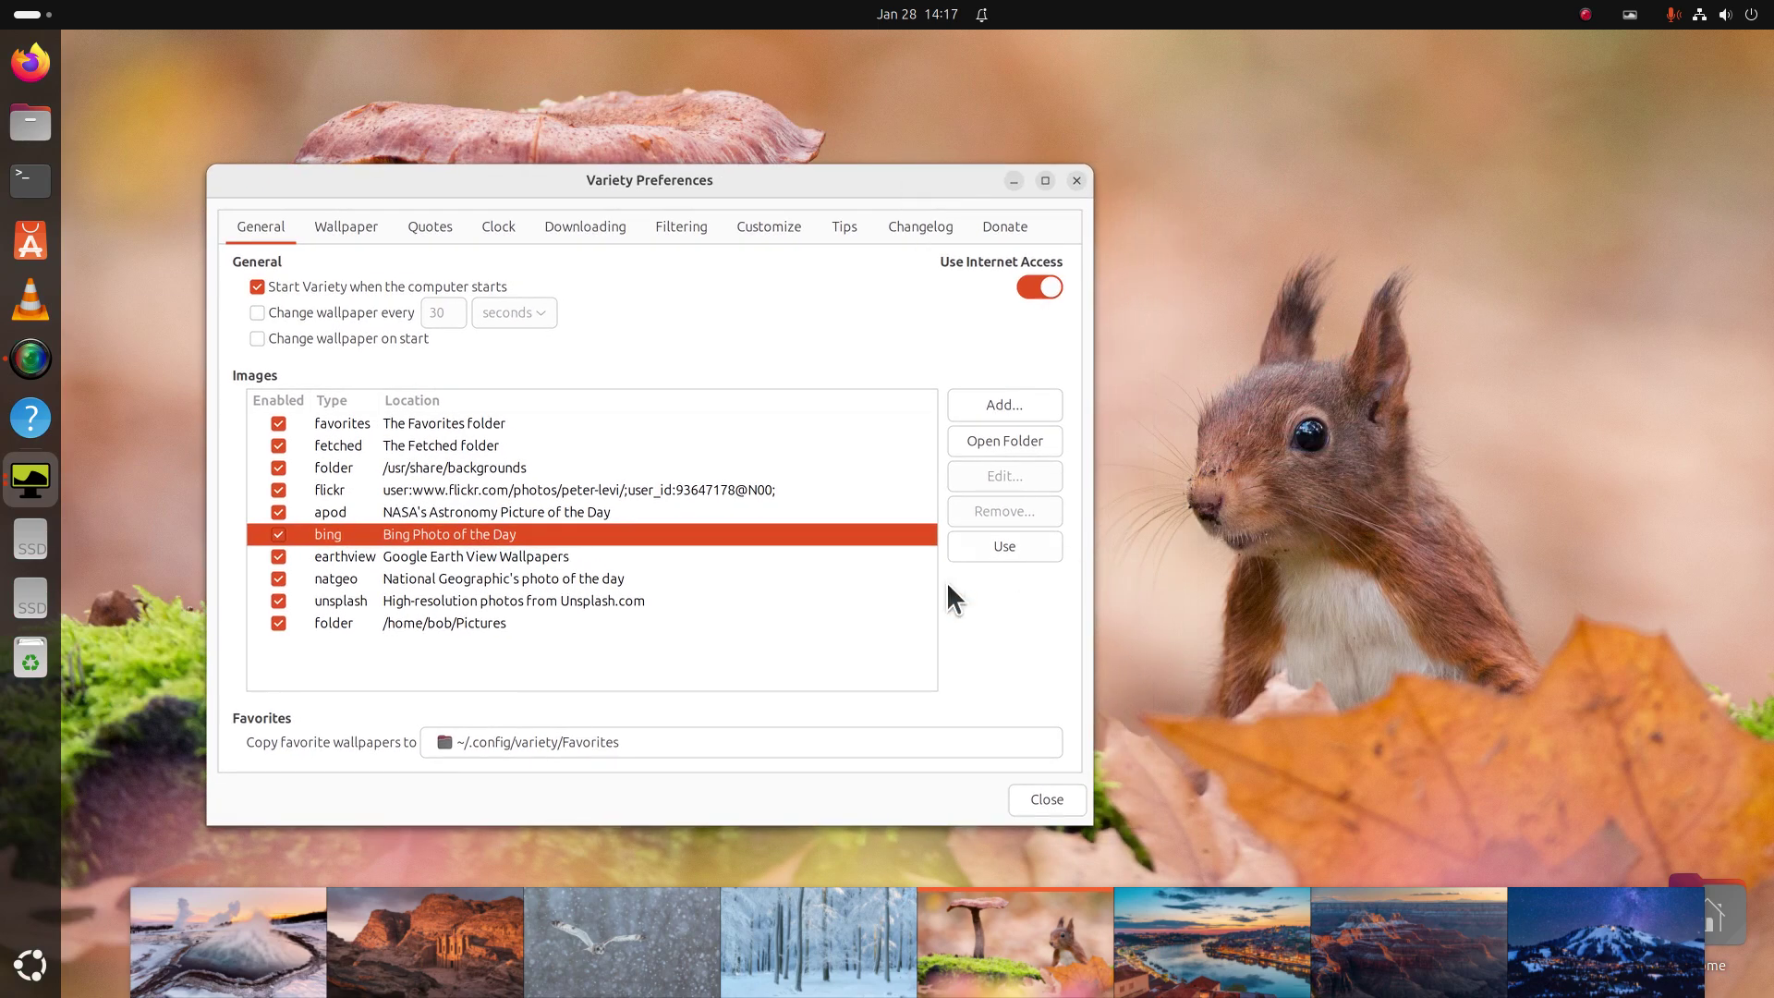
Step: Apply the fiery pagoda landscape wallpaper from the home Pictures folder and shift the preferences window to reveal more of it
left_click(475, 623)
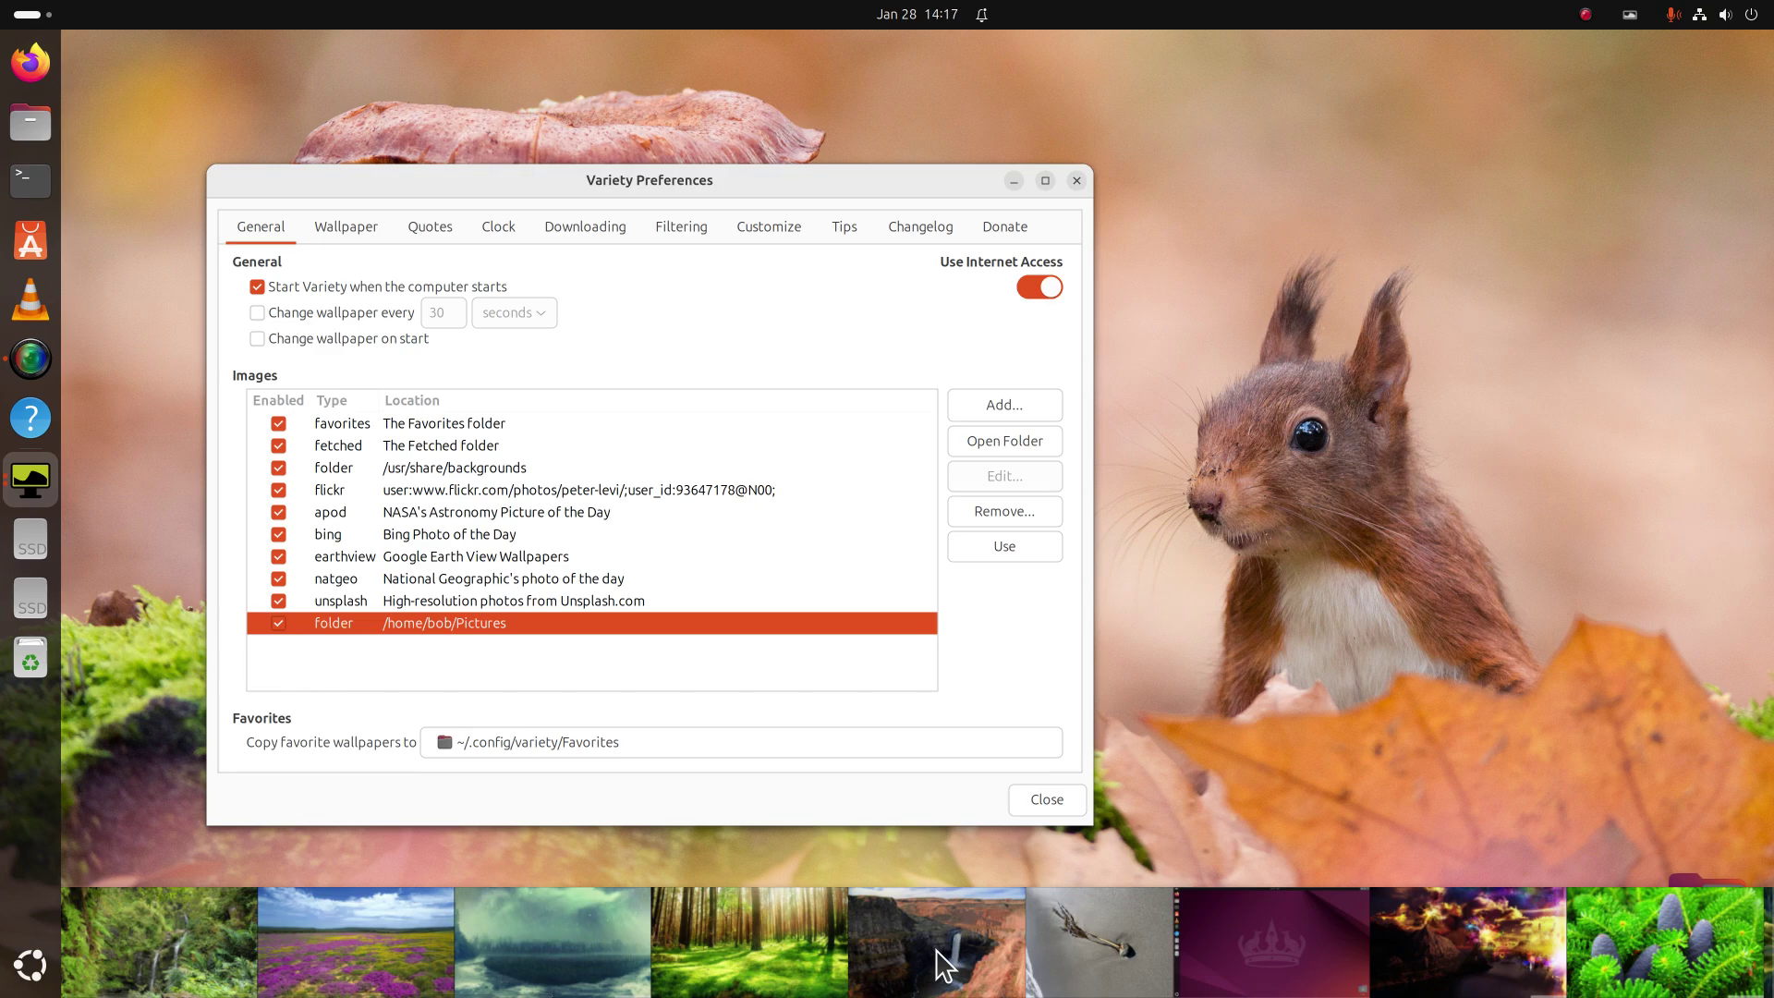
left_click(1437, 938)
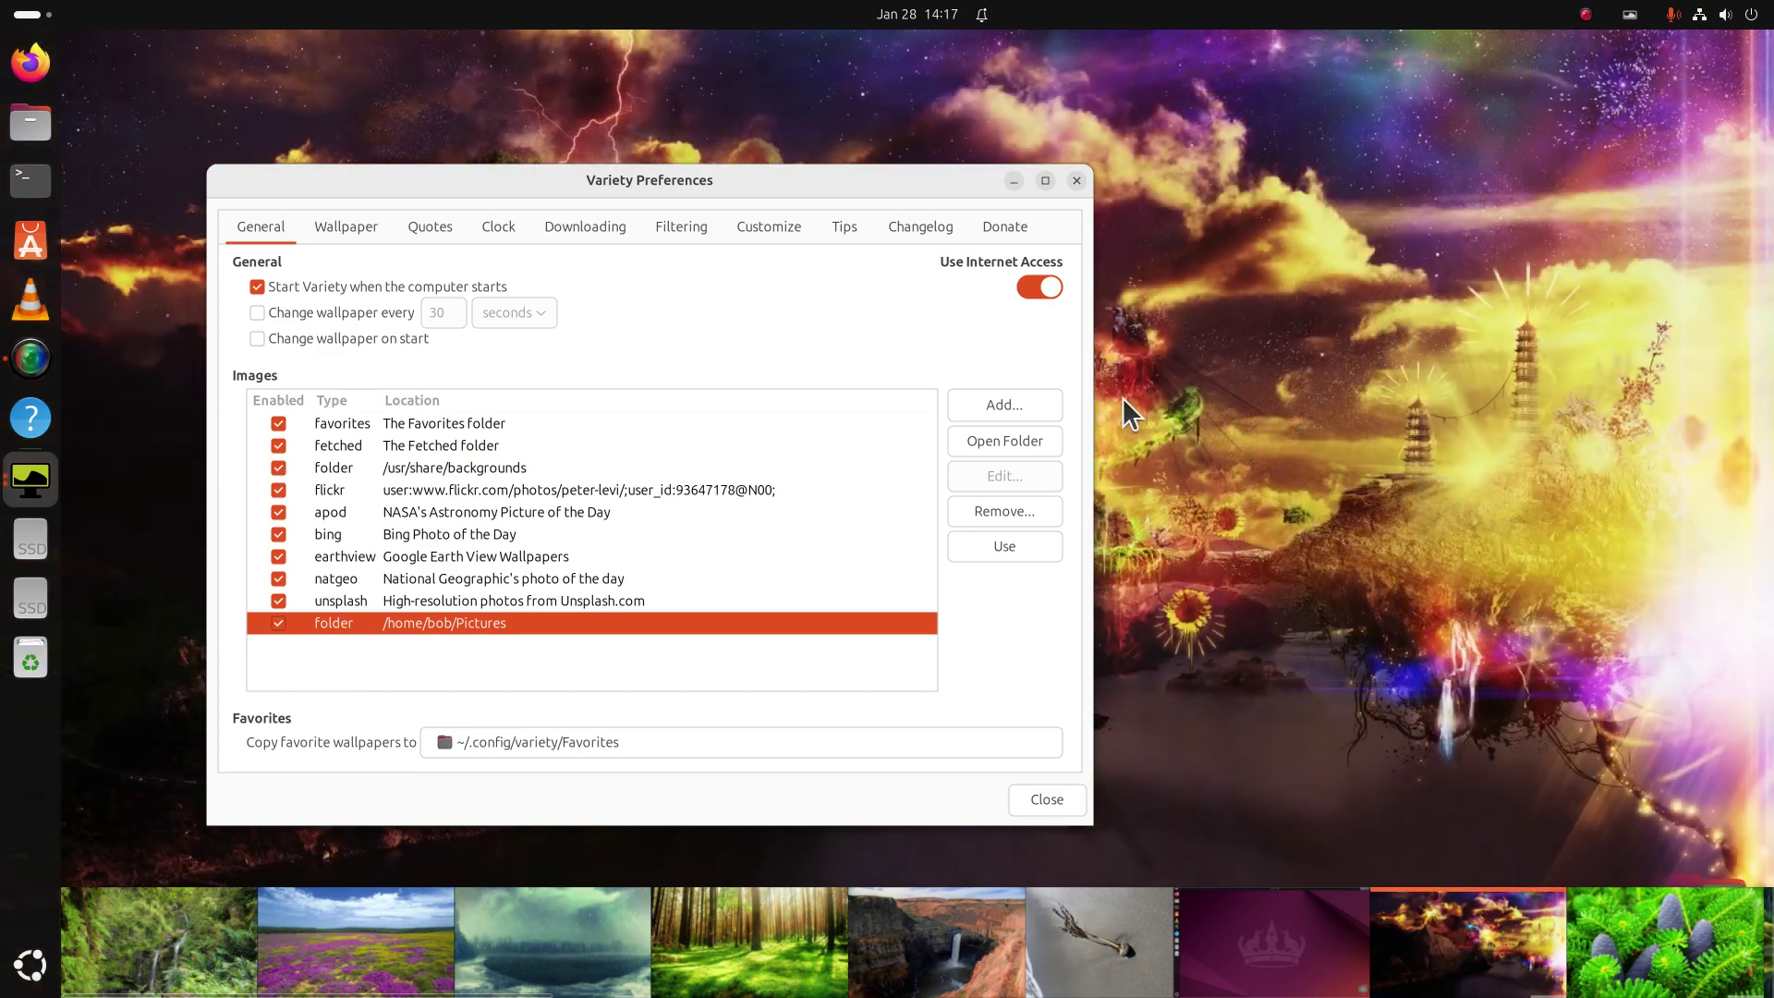
left_click_drag(946, 189, 1095, 169)
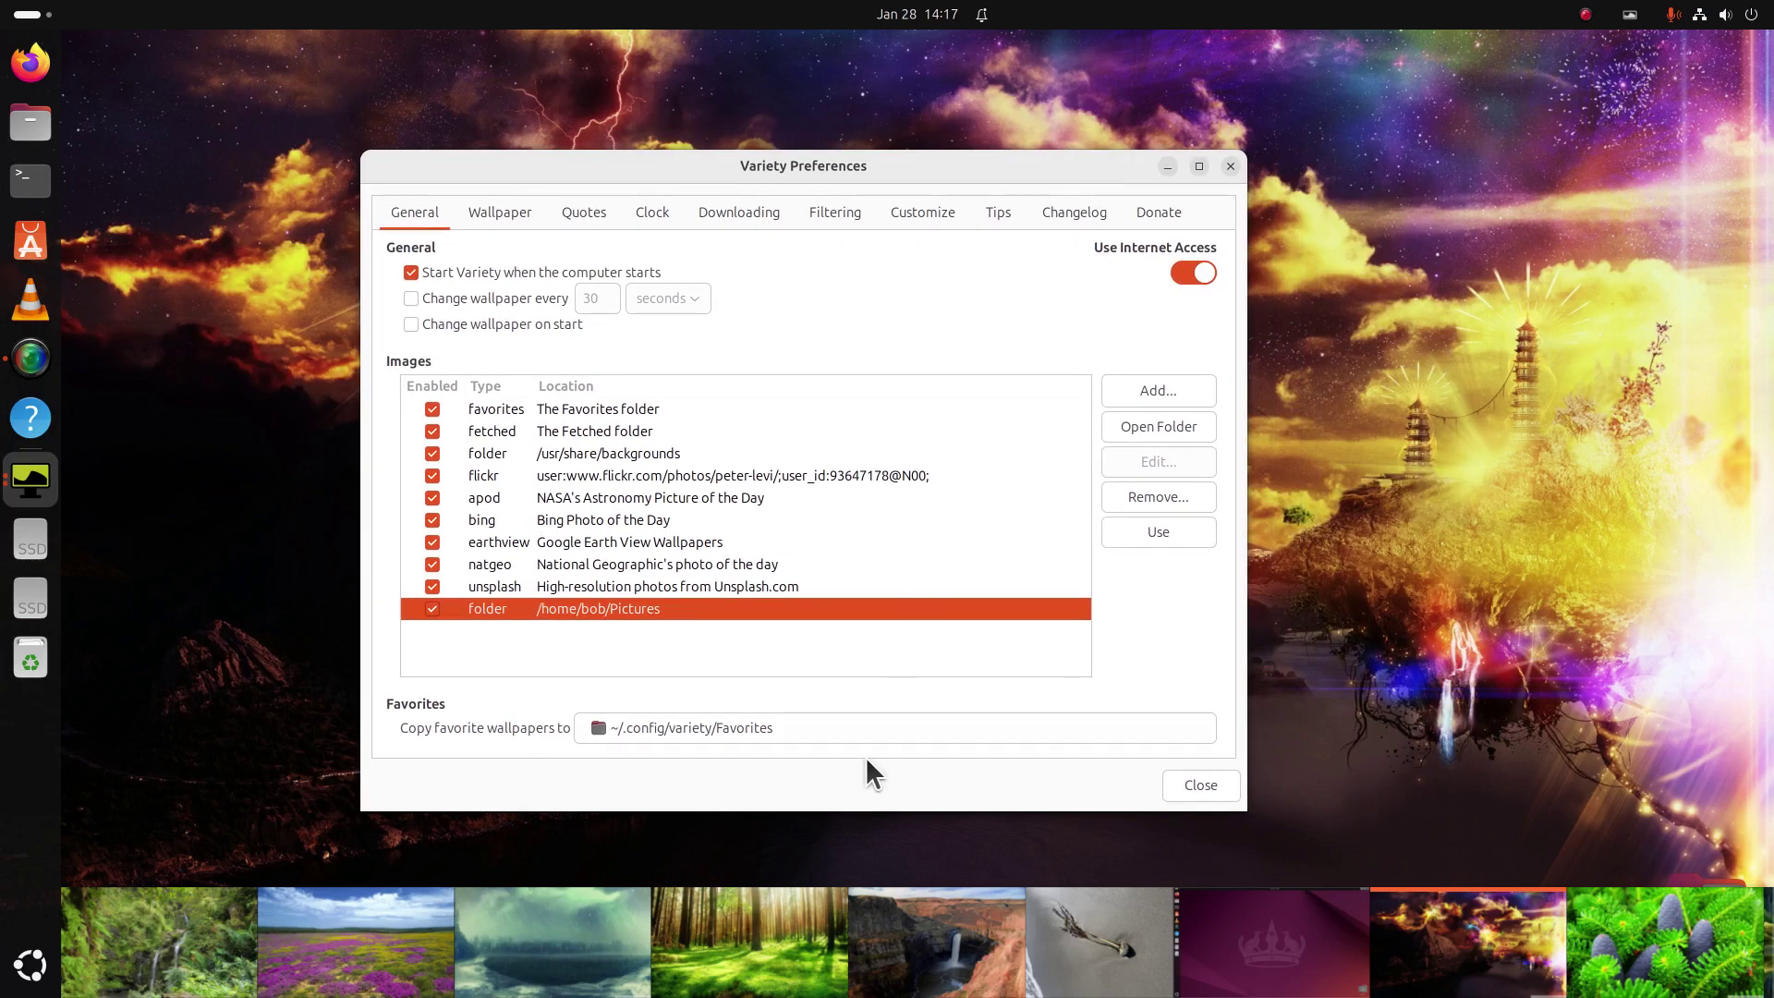
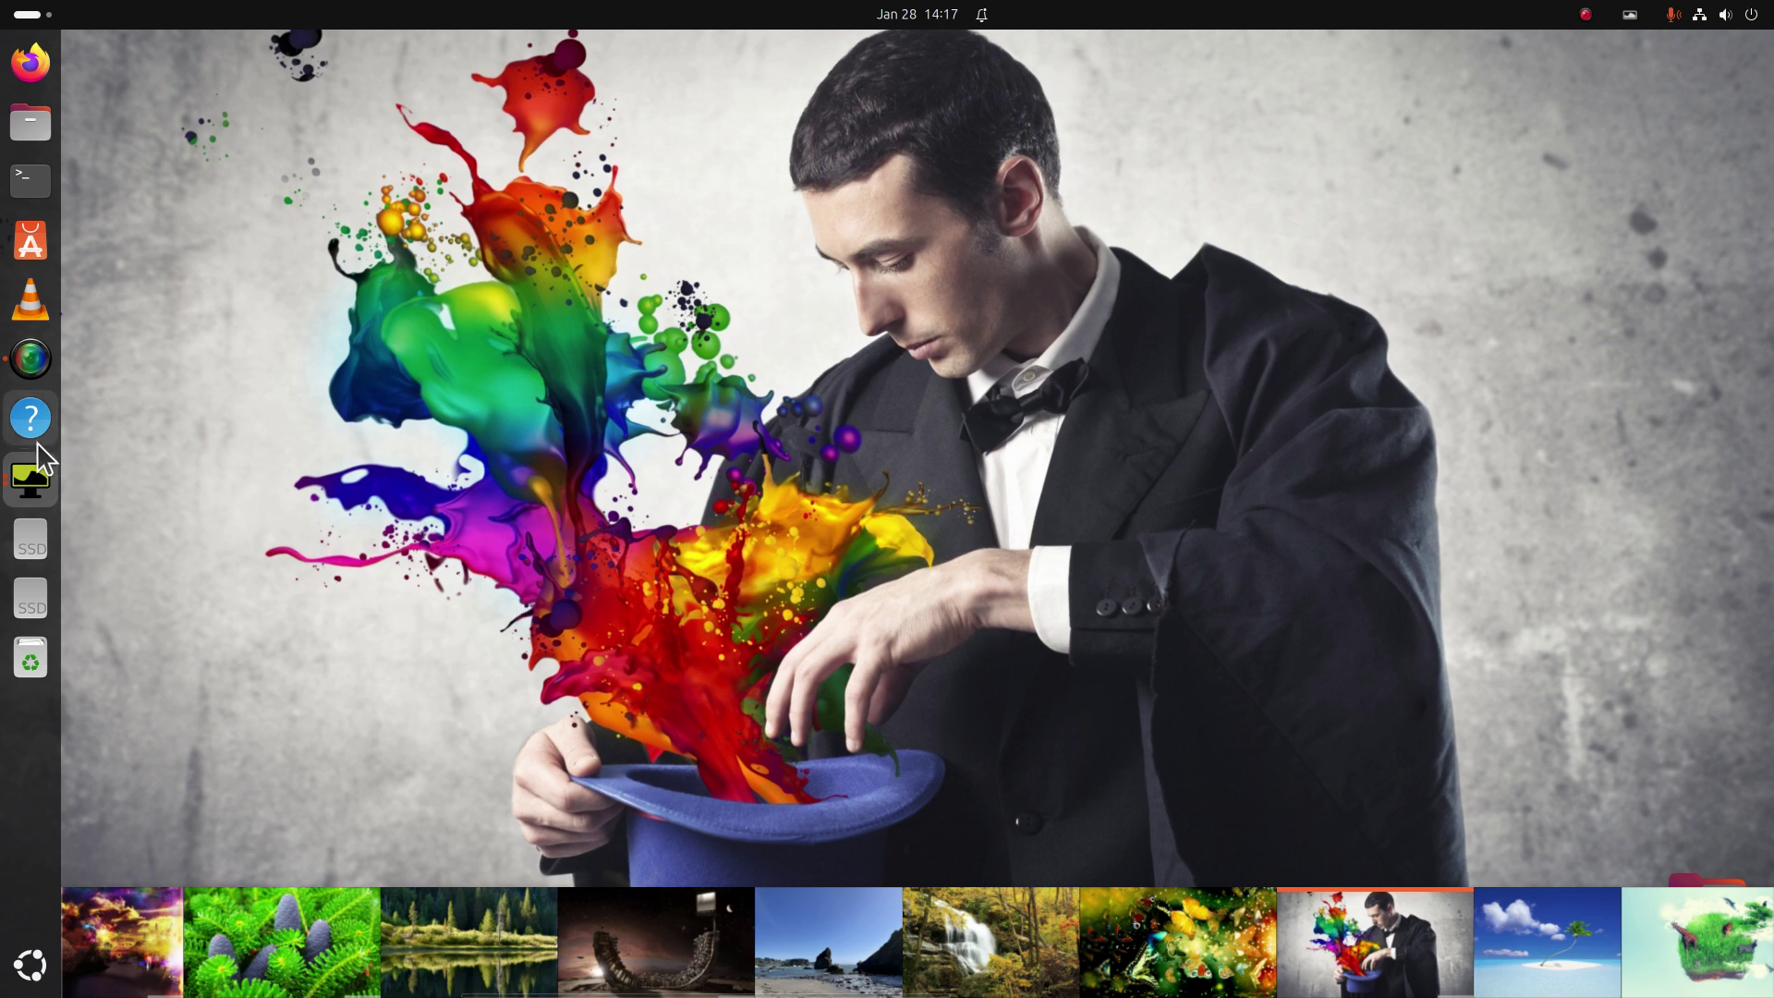
Step: Quit Variety's open windows from the dock and move the Home folder icon farther up the desktop
right_click(31, 479)
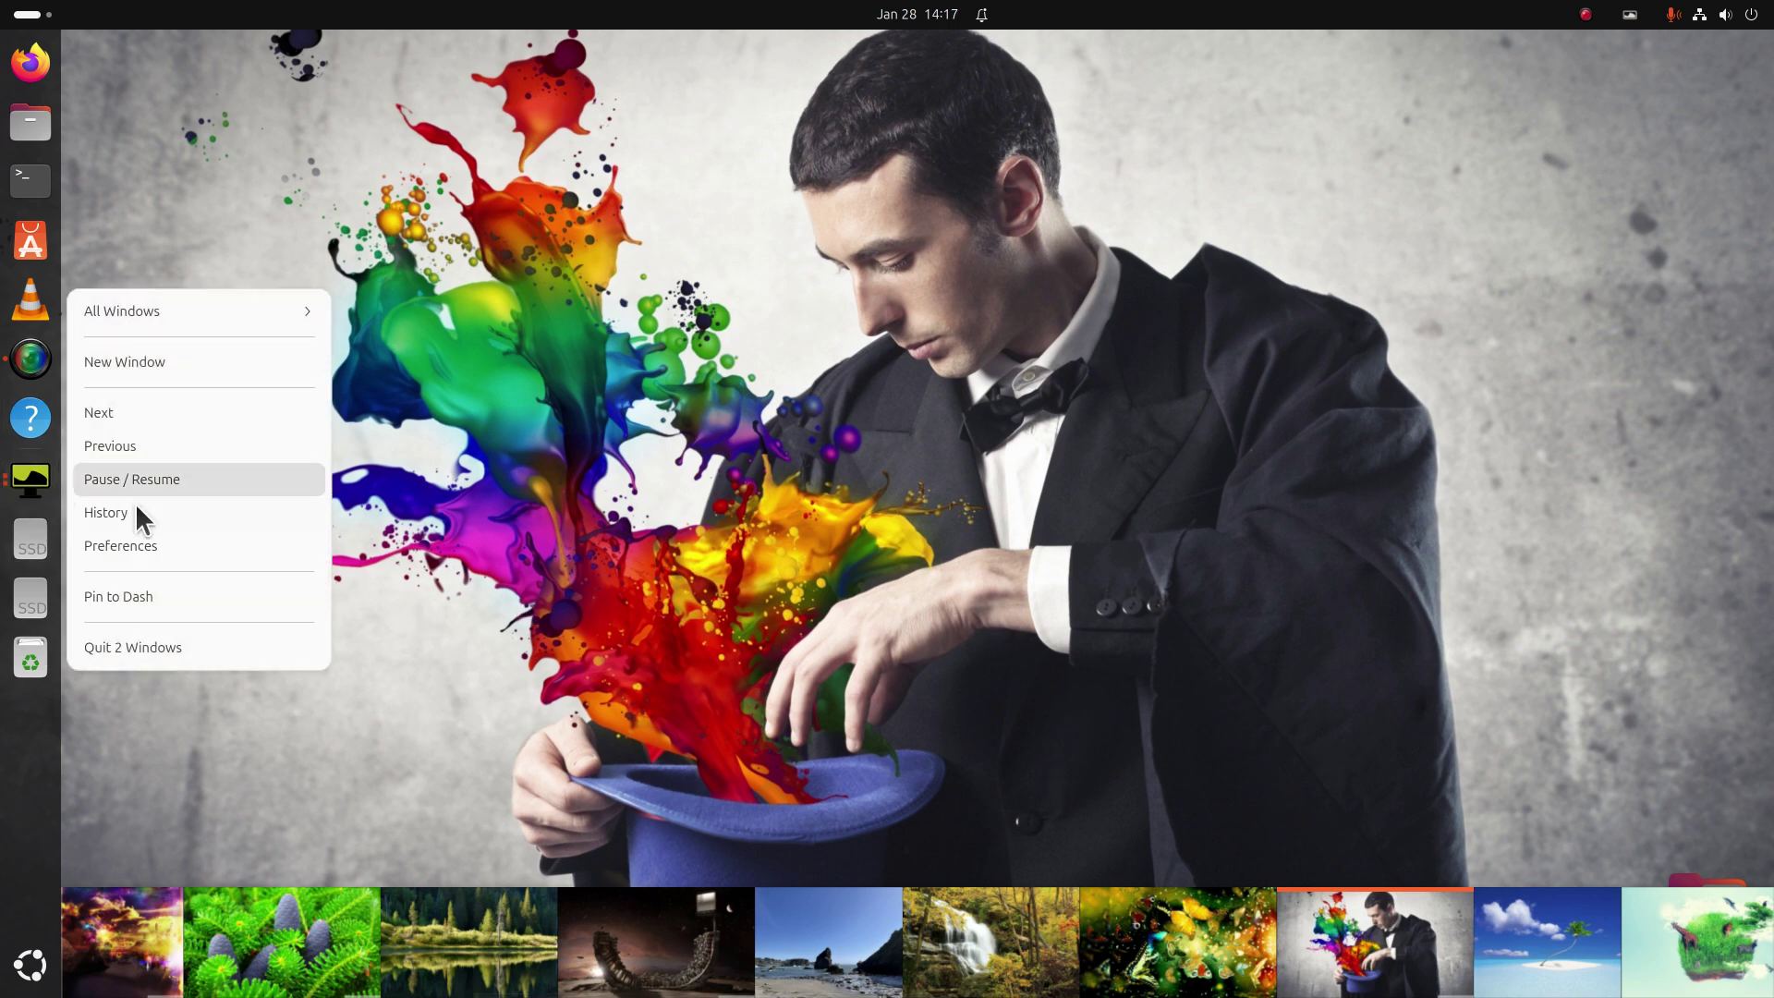
left_click(151, 647)
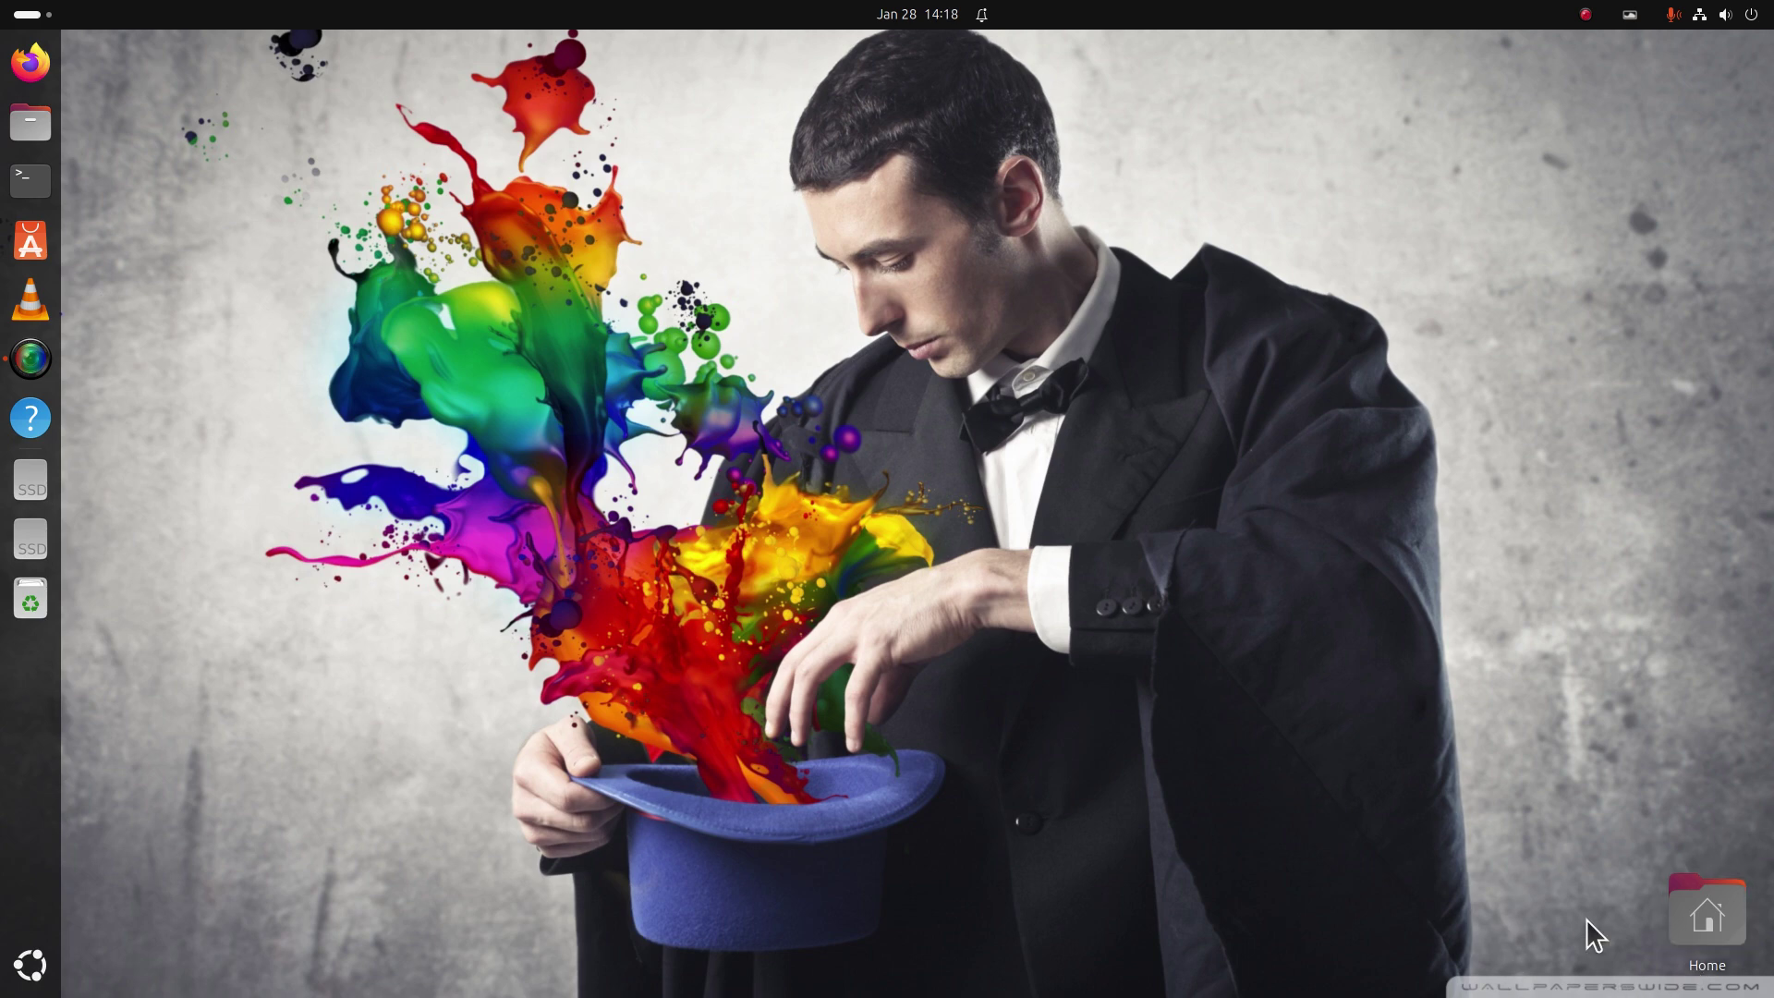
left_click_drag(1708, 911, 1668, 485)
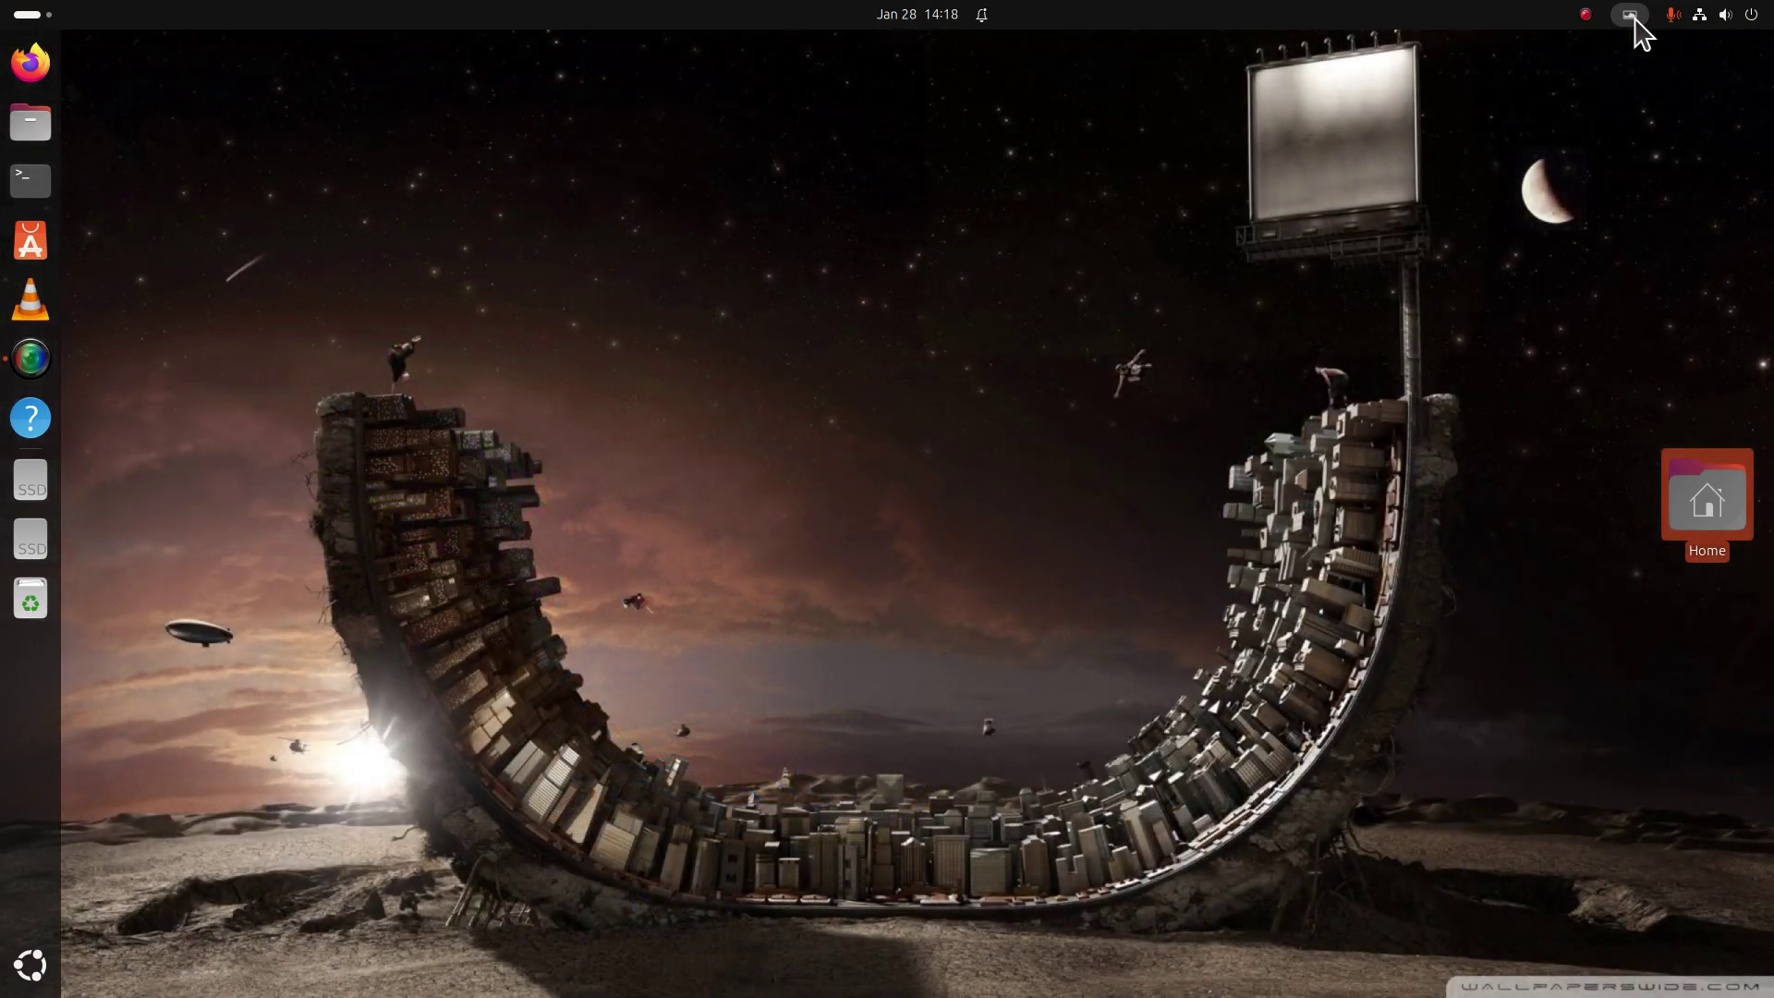
Step: Enable timed wallpaper changes every 5 seconds in Variety's preferences and close the window
left_click(1634, 19)
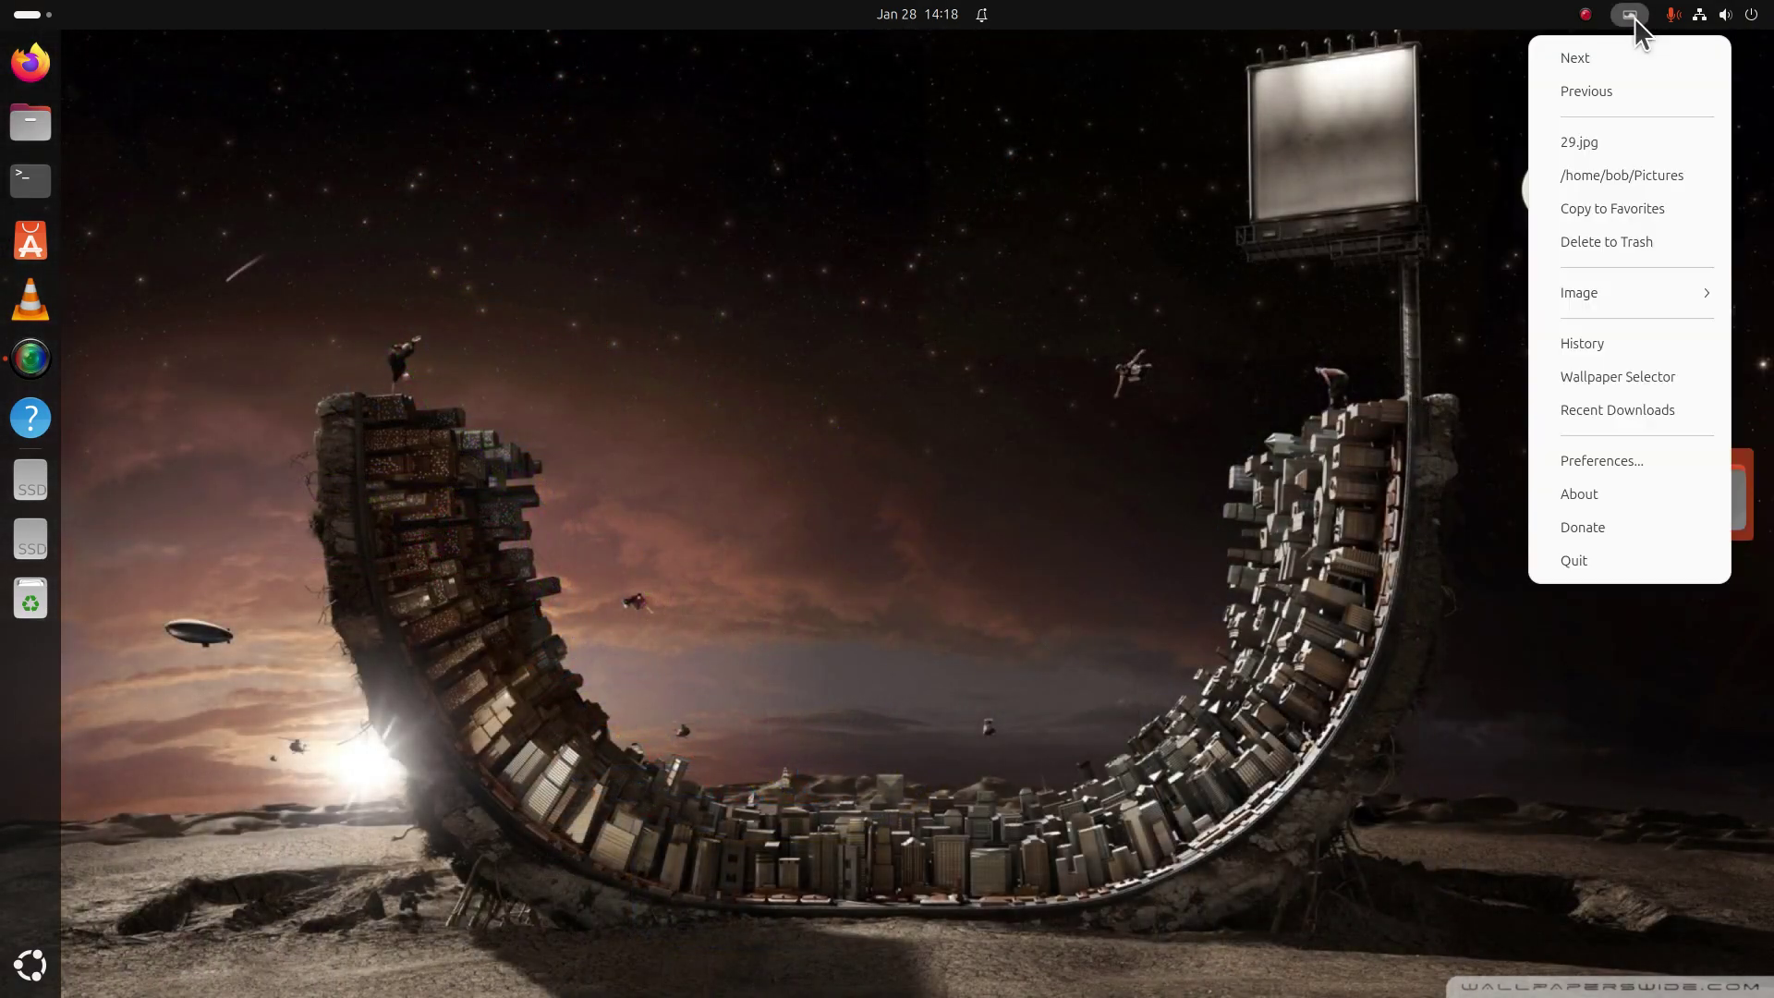
left_click(1611, 464)
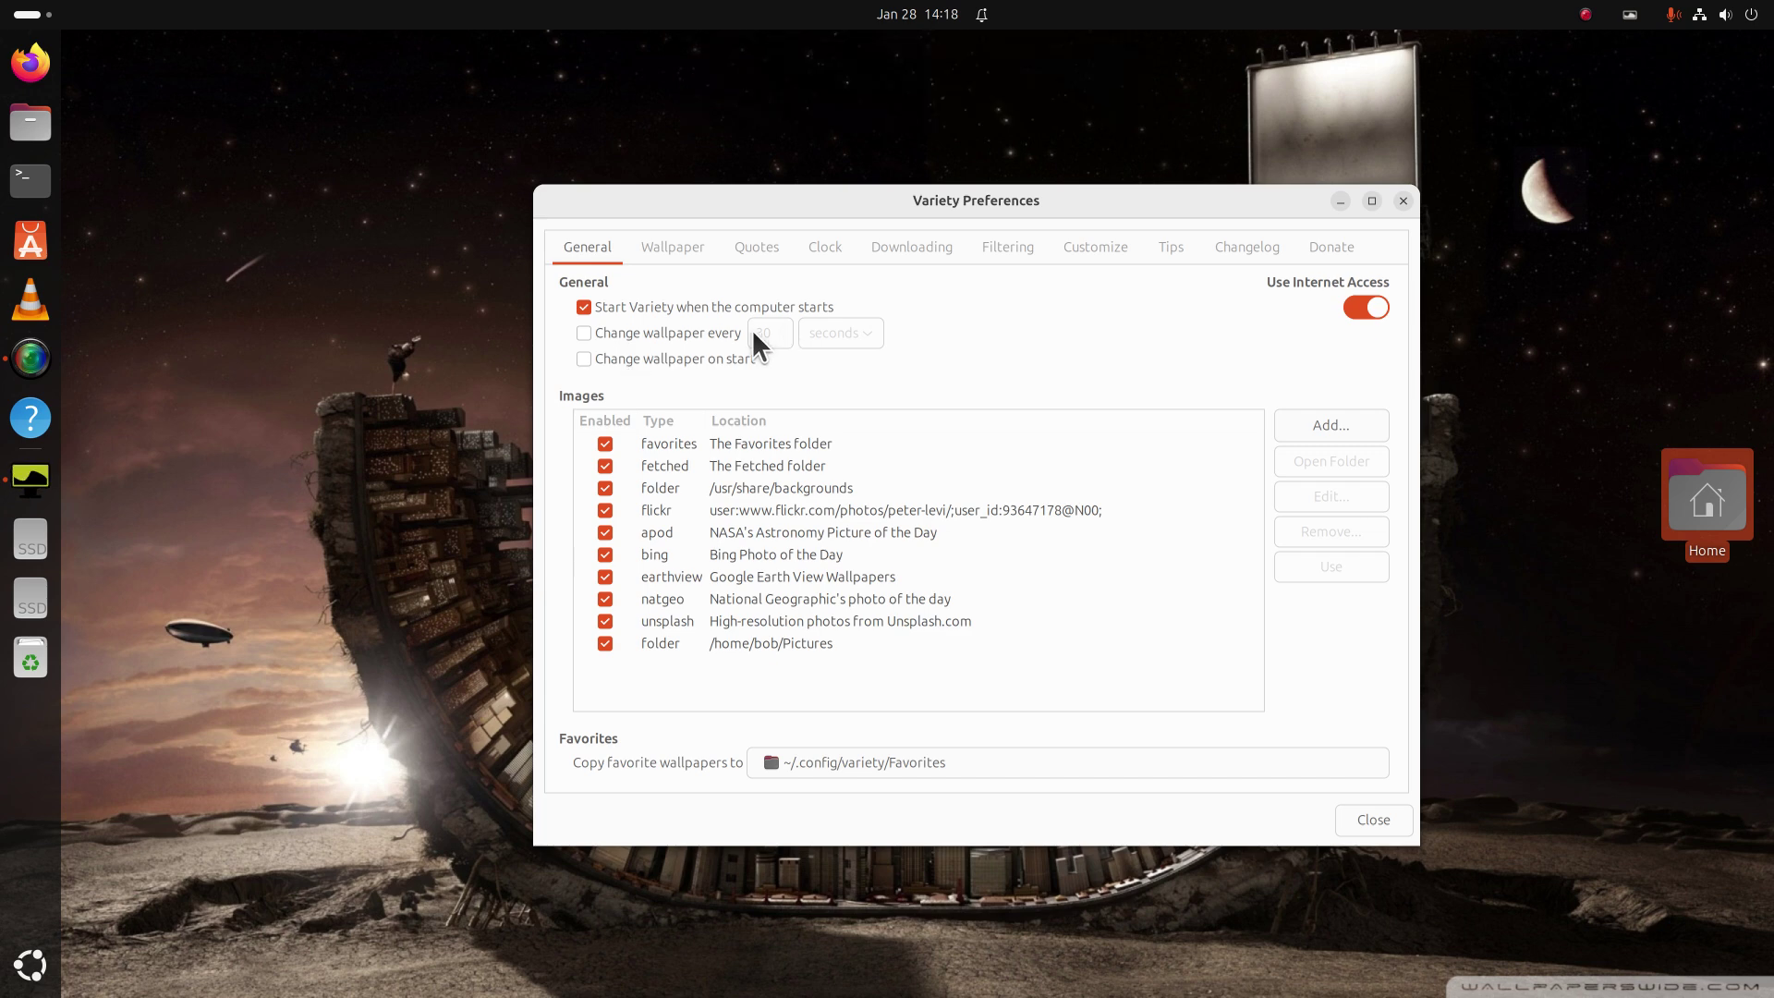
left_click(584, 333)
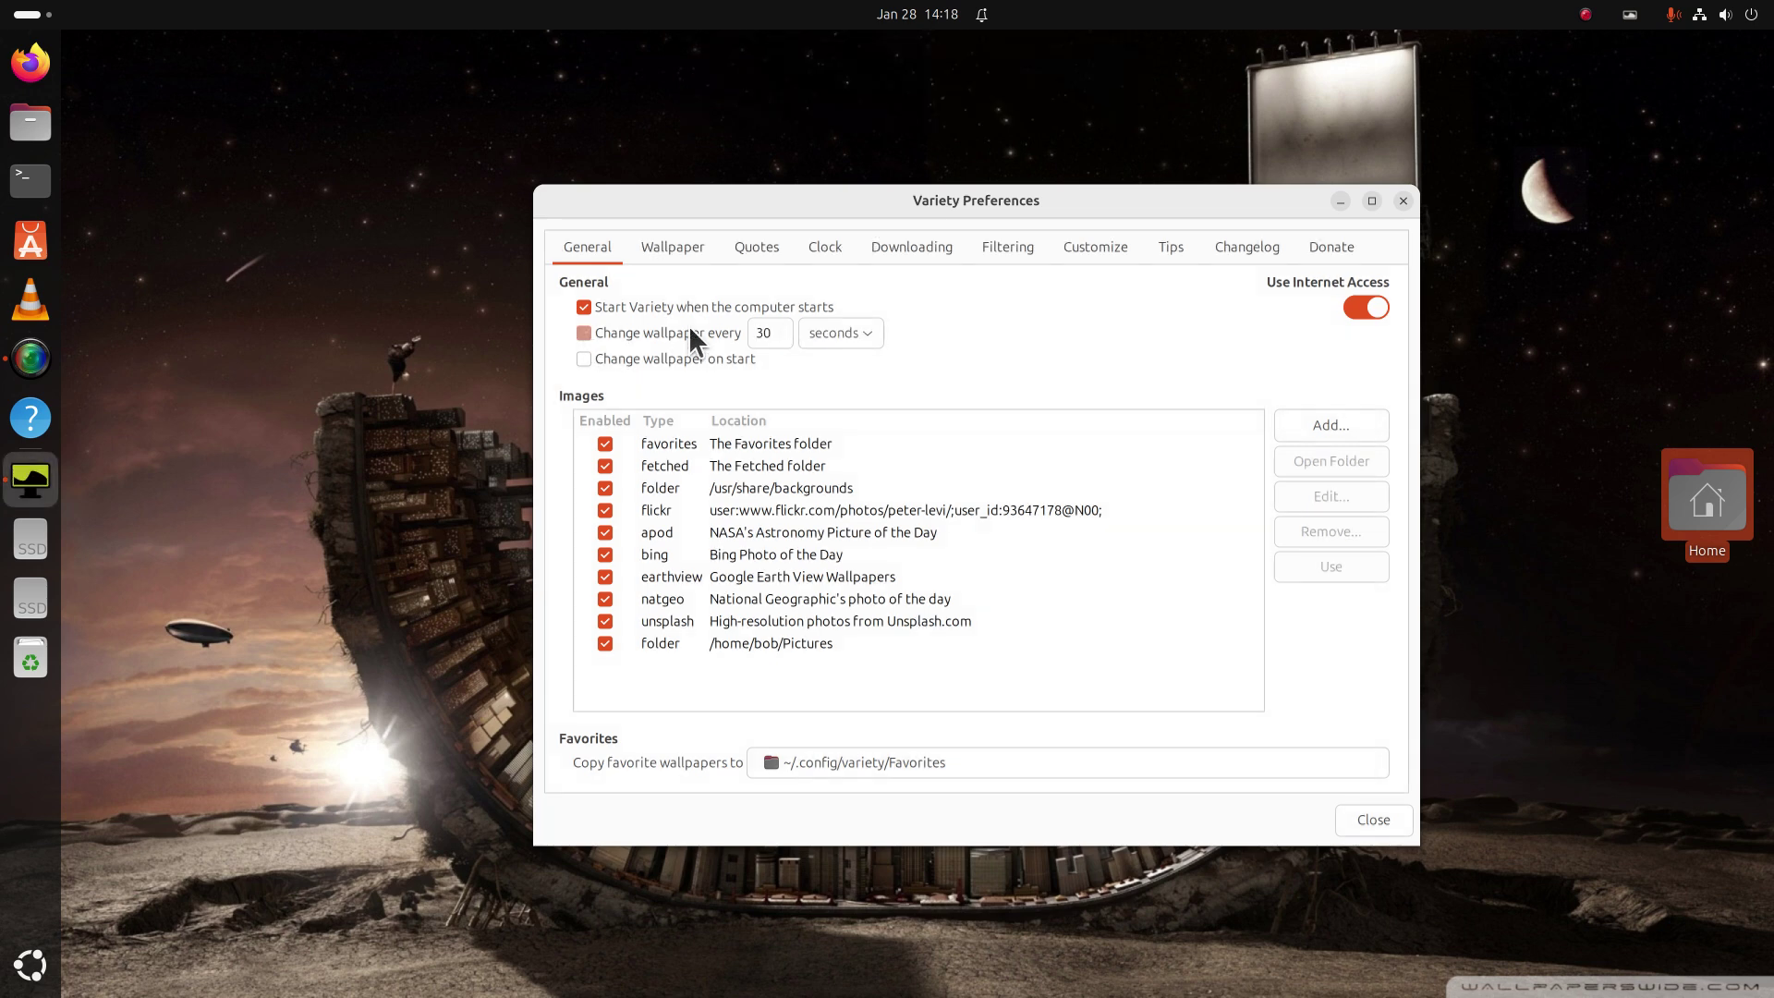
double_click(765, 332)
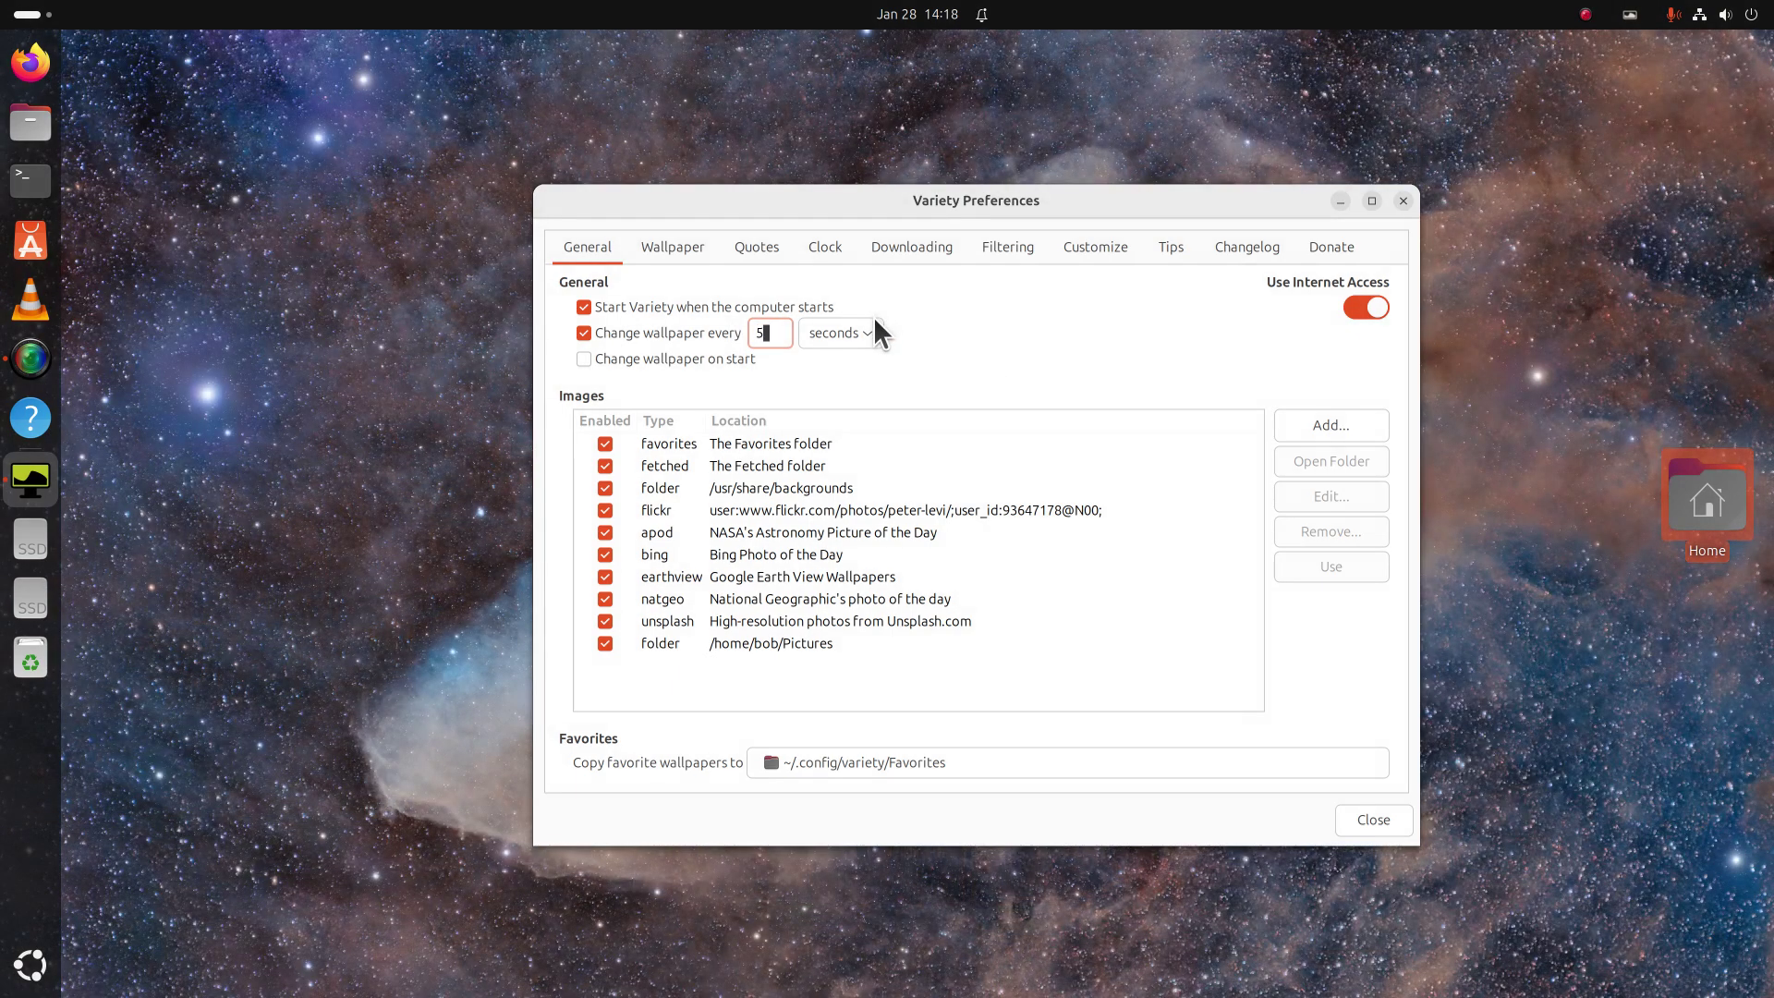
left_click(1404, 201)
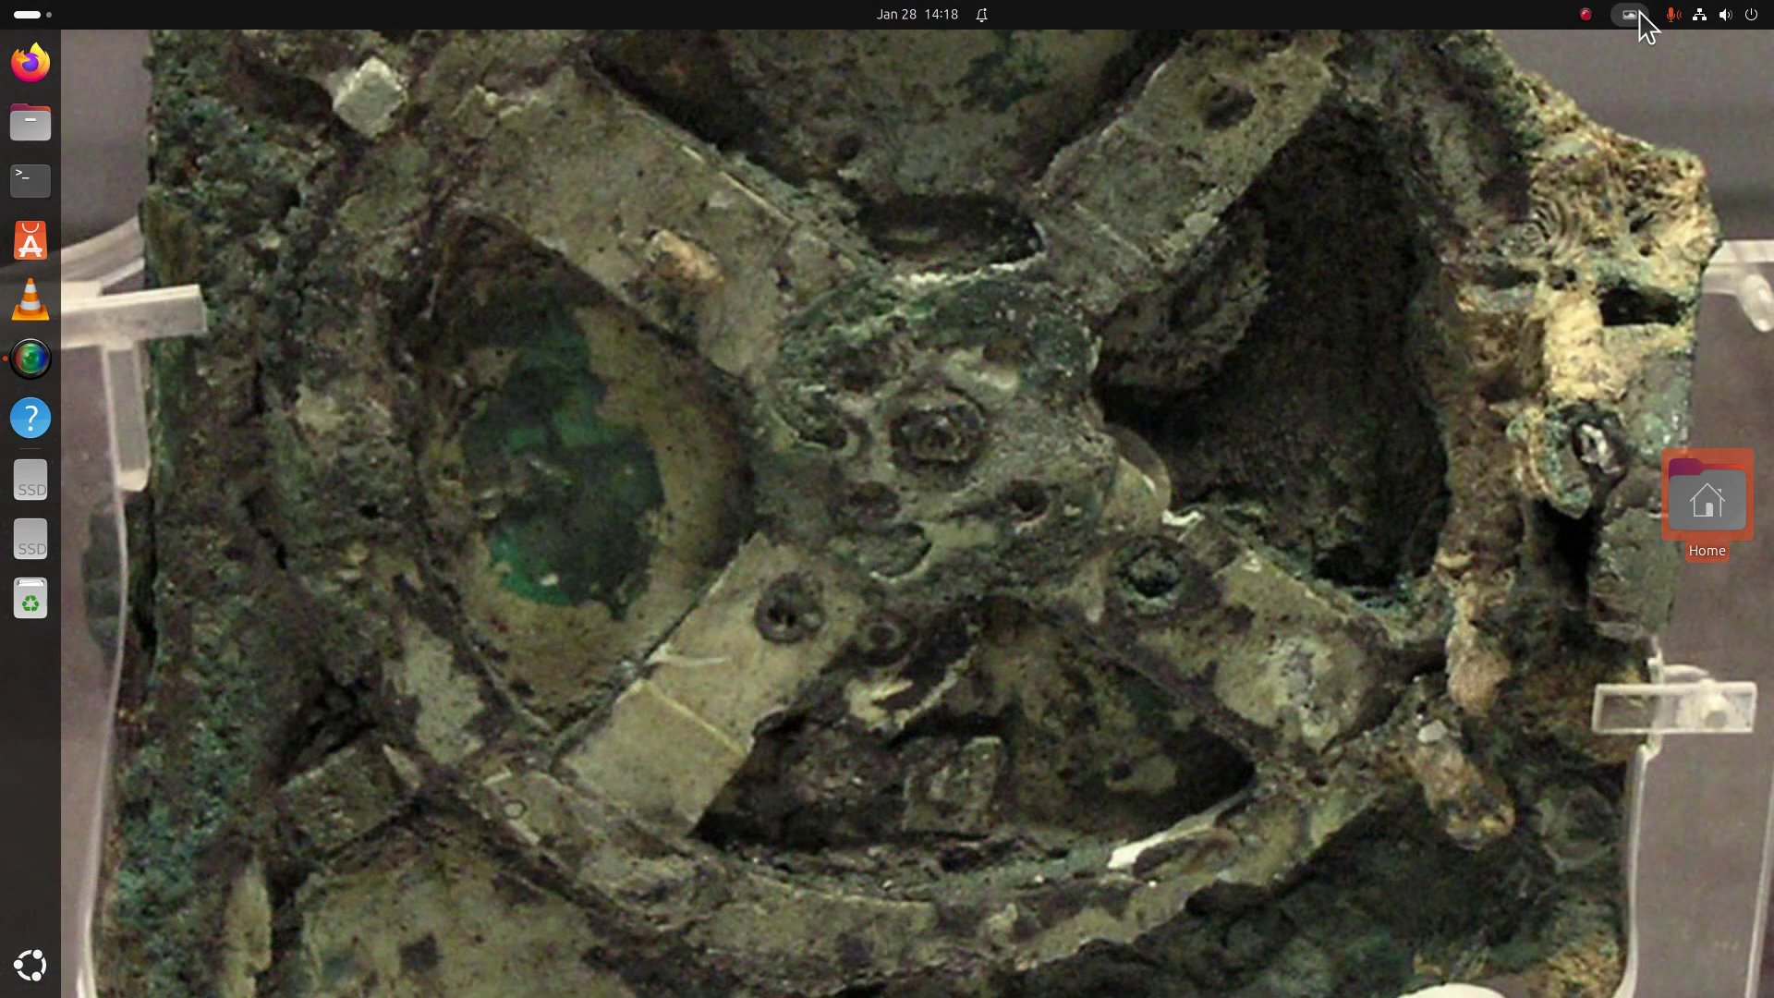
Step: View the current wallpaper's NASA Astronomy Picture of the Day page in Firefox, highlight the picture's title, and close the browser
left_click(1641, 13)
left_click(1656, 184)
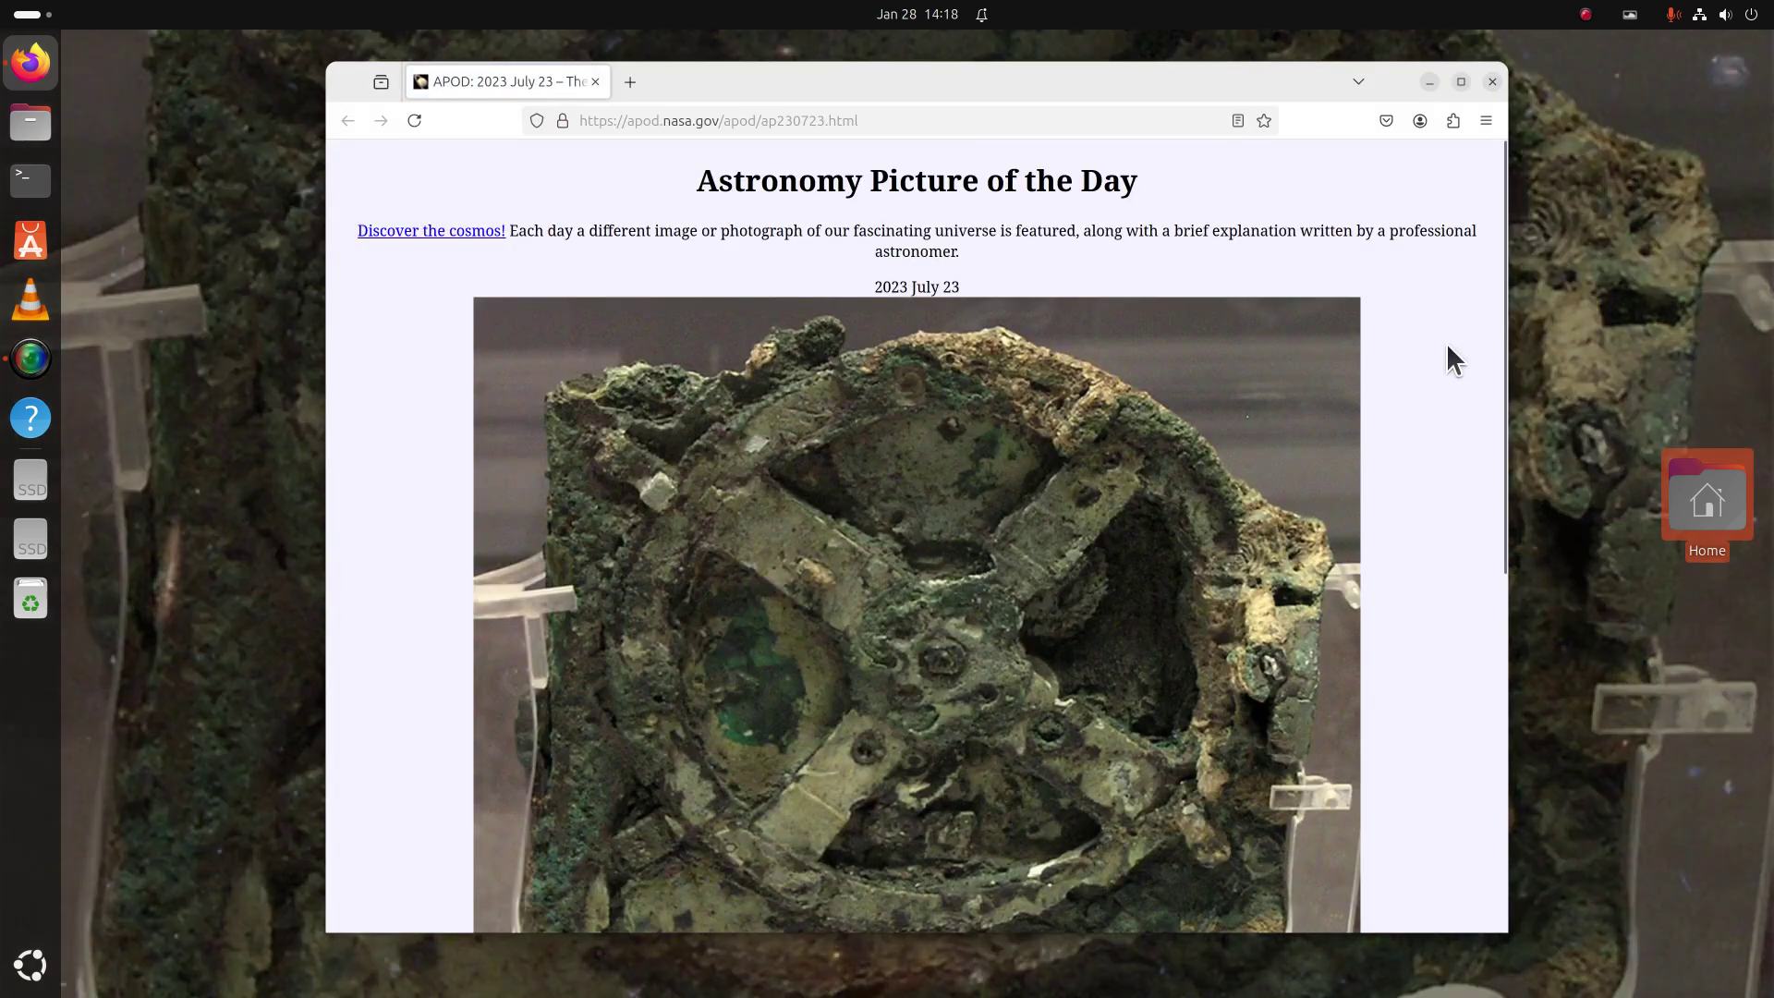
scroll(1420, 429, "down", 5)
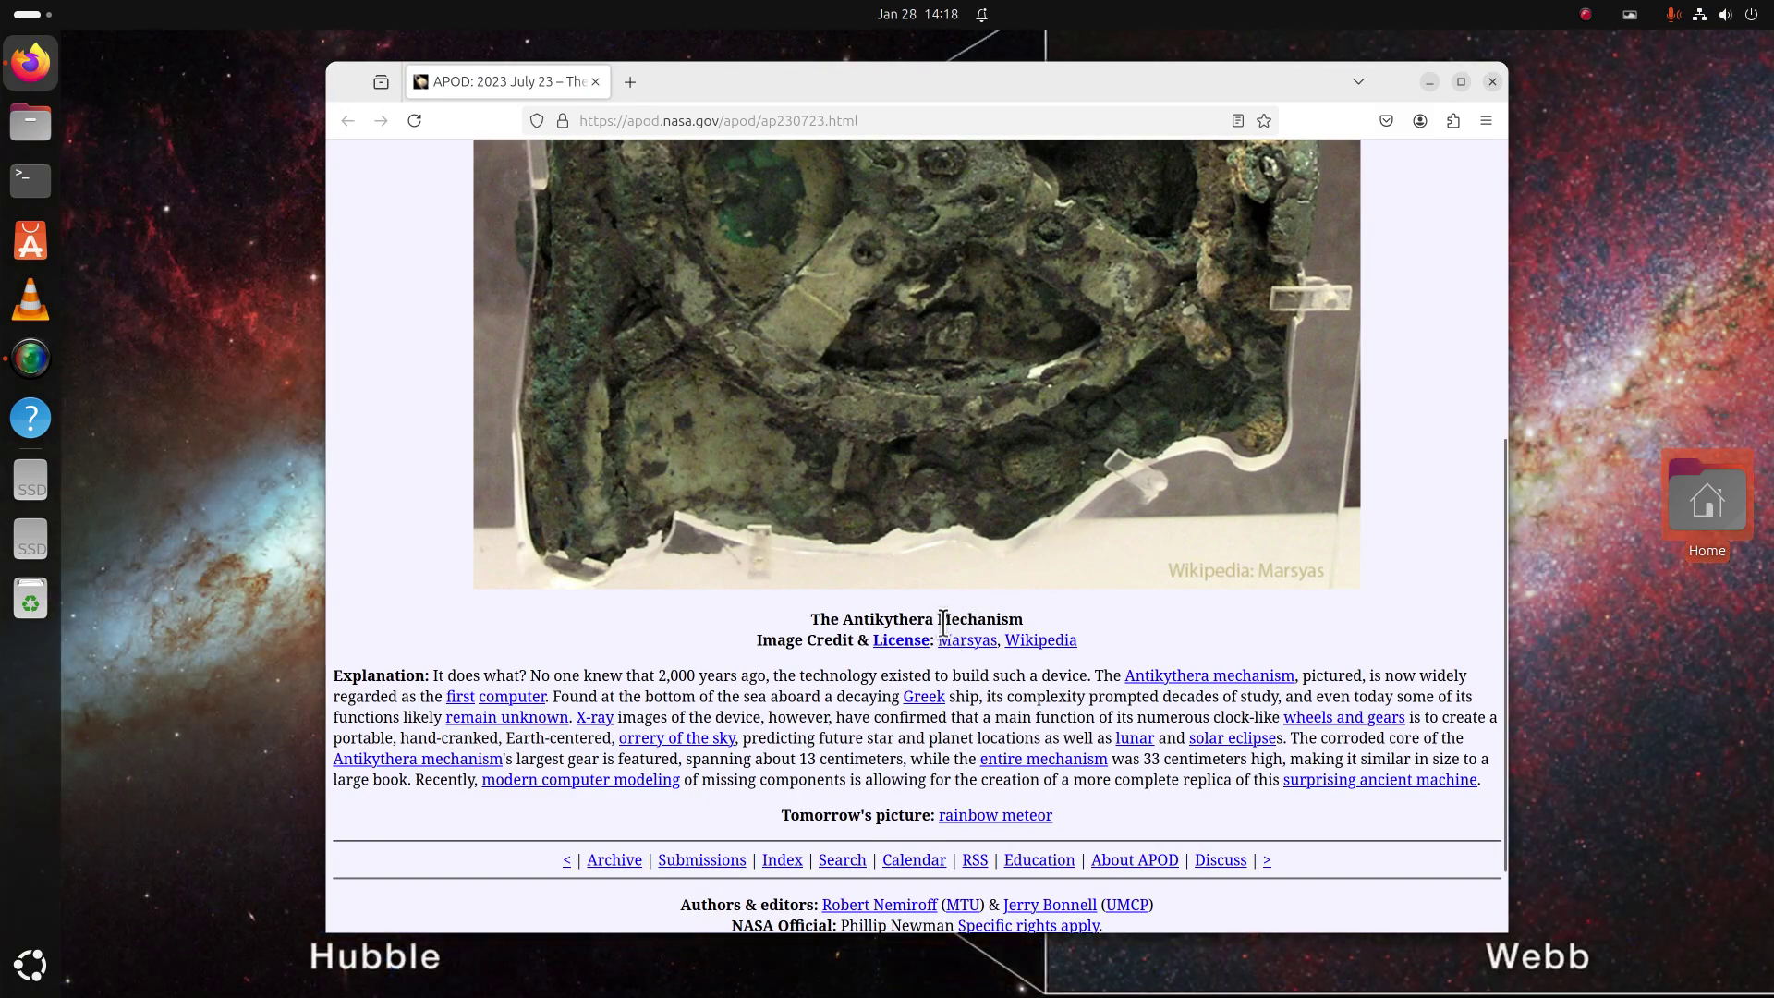
left_click_drag(812, 619, 1024, 614)
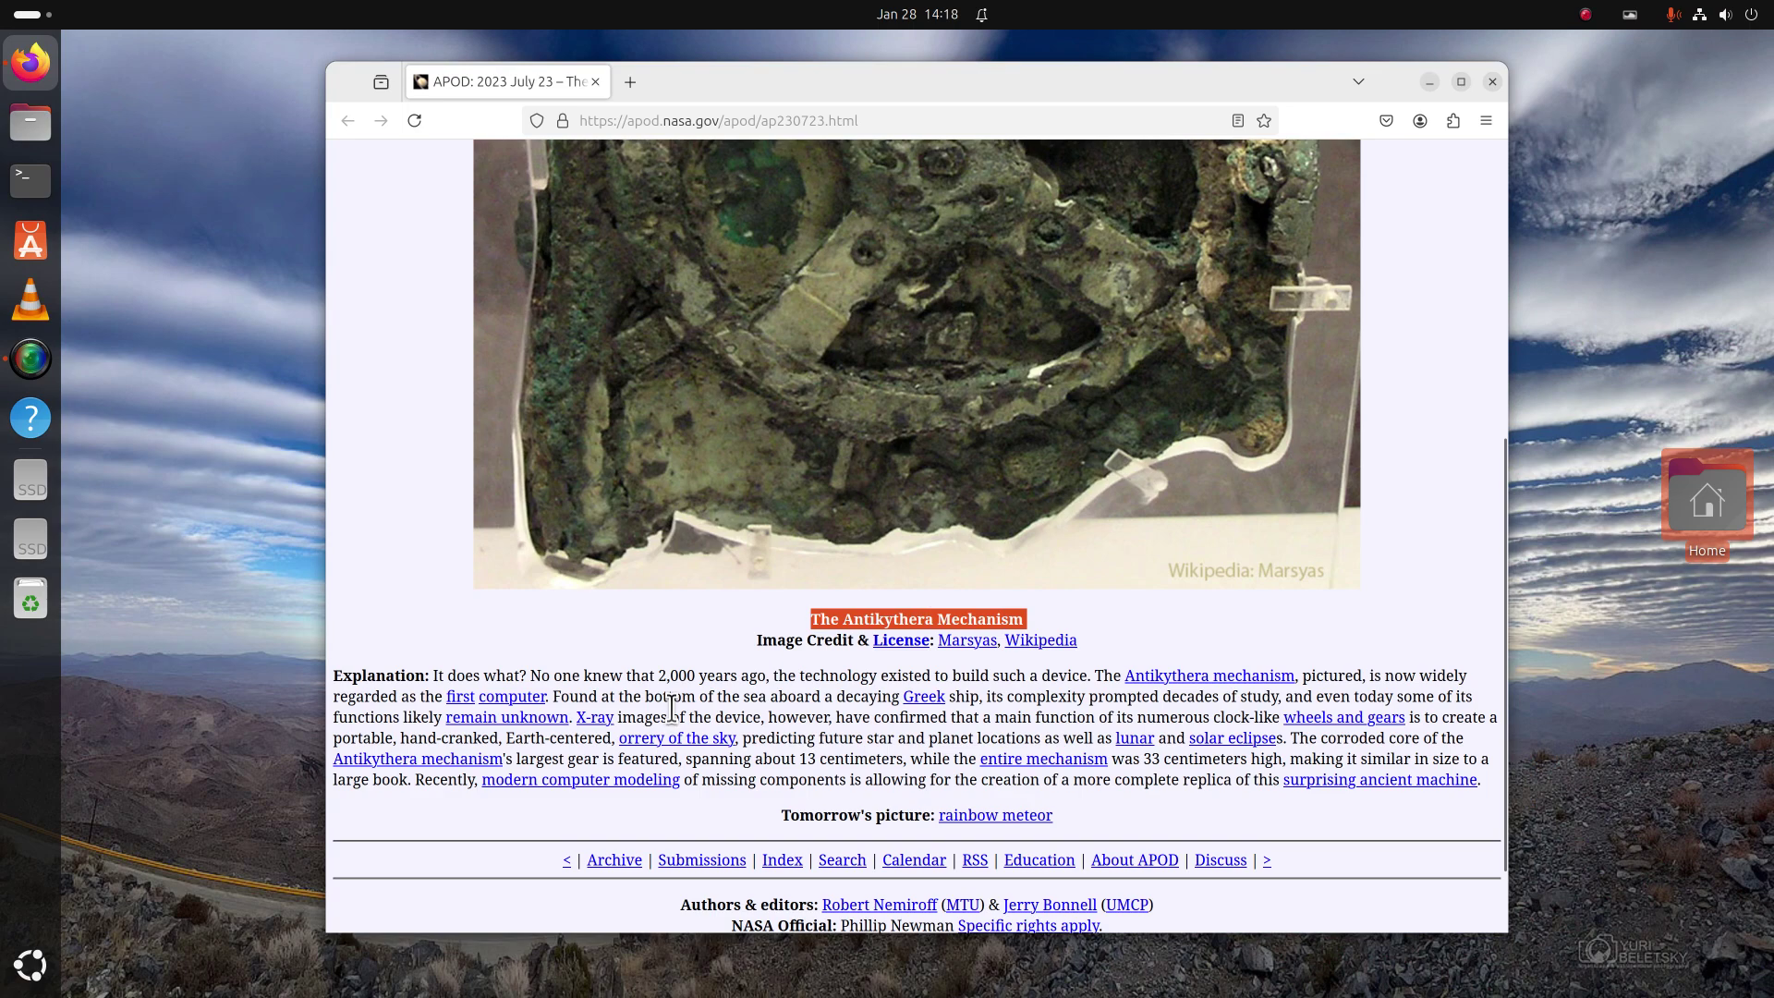
left_click(1491, 81)
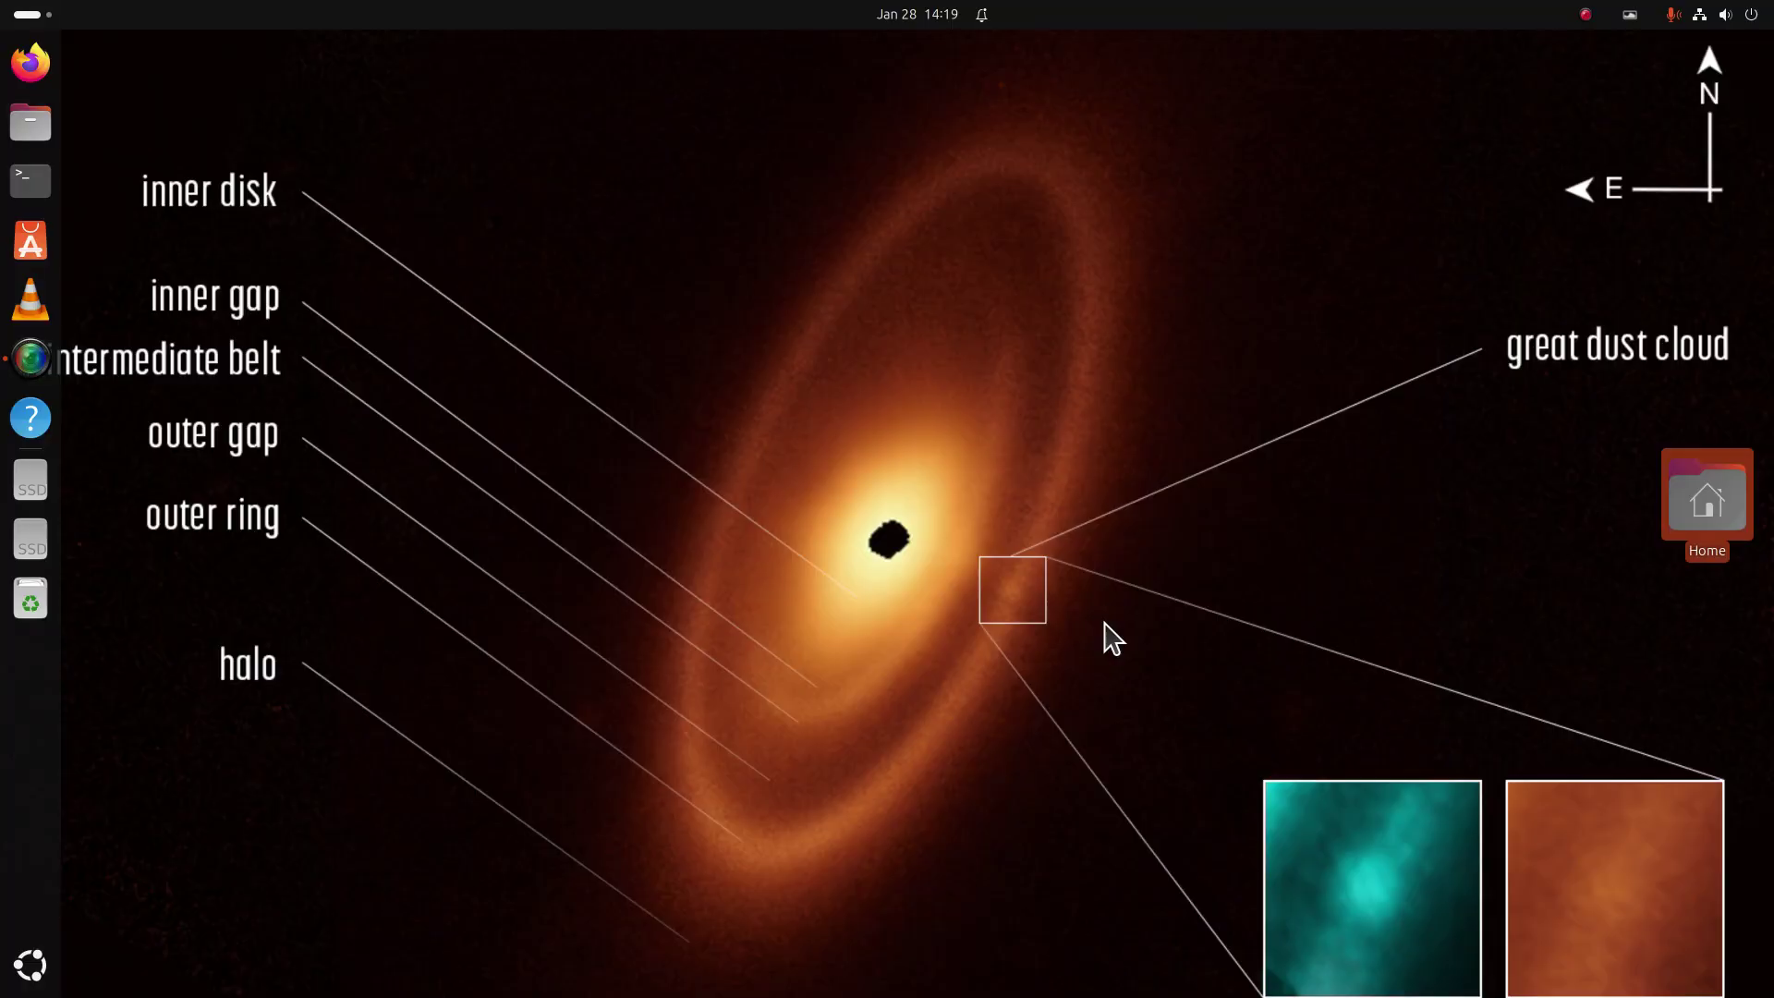
Step: Set the wallpaper change interval to 30 seconds in Variety's preferences and close the window
left_click(1630, 15)
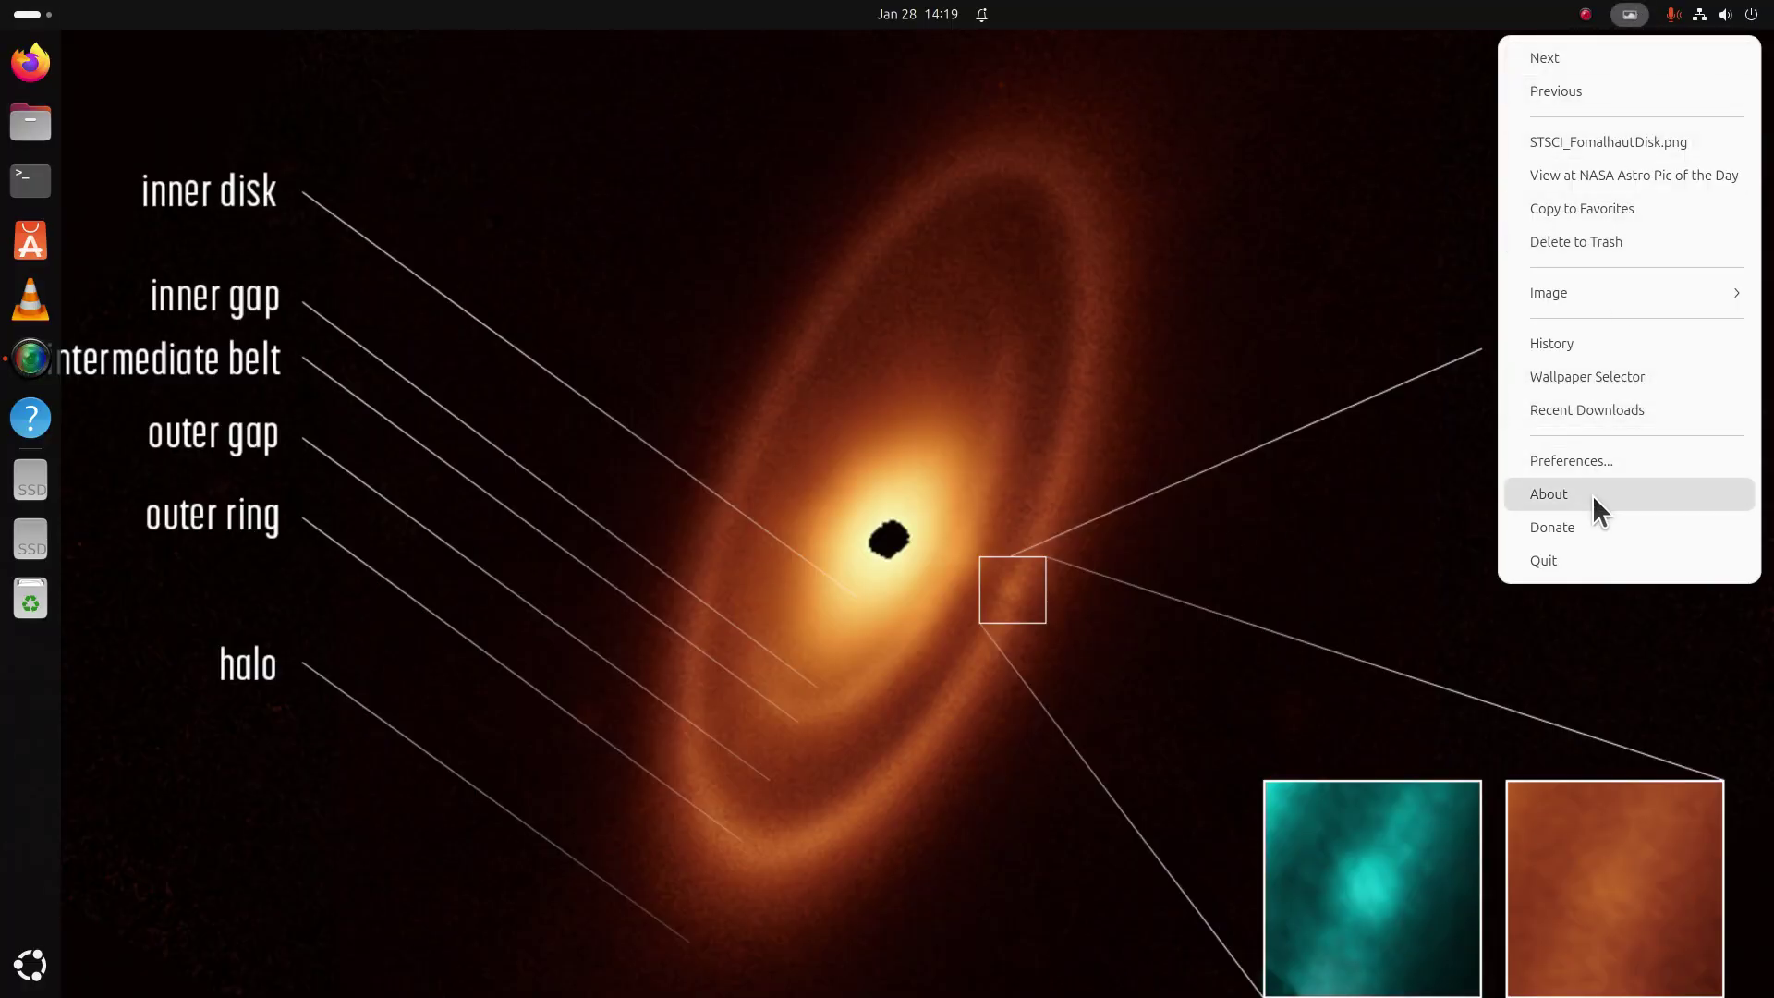
left_click(1594, 464)
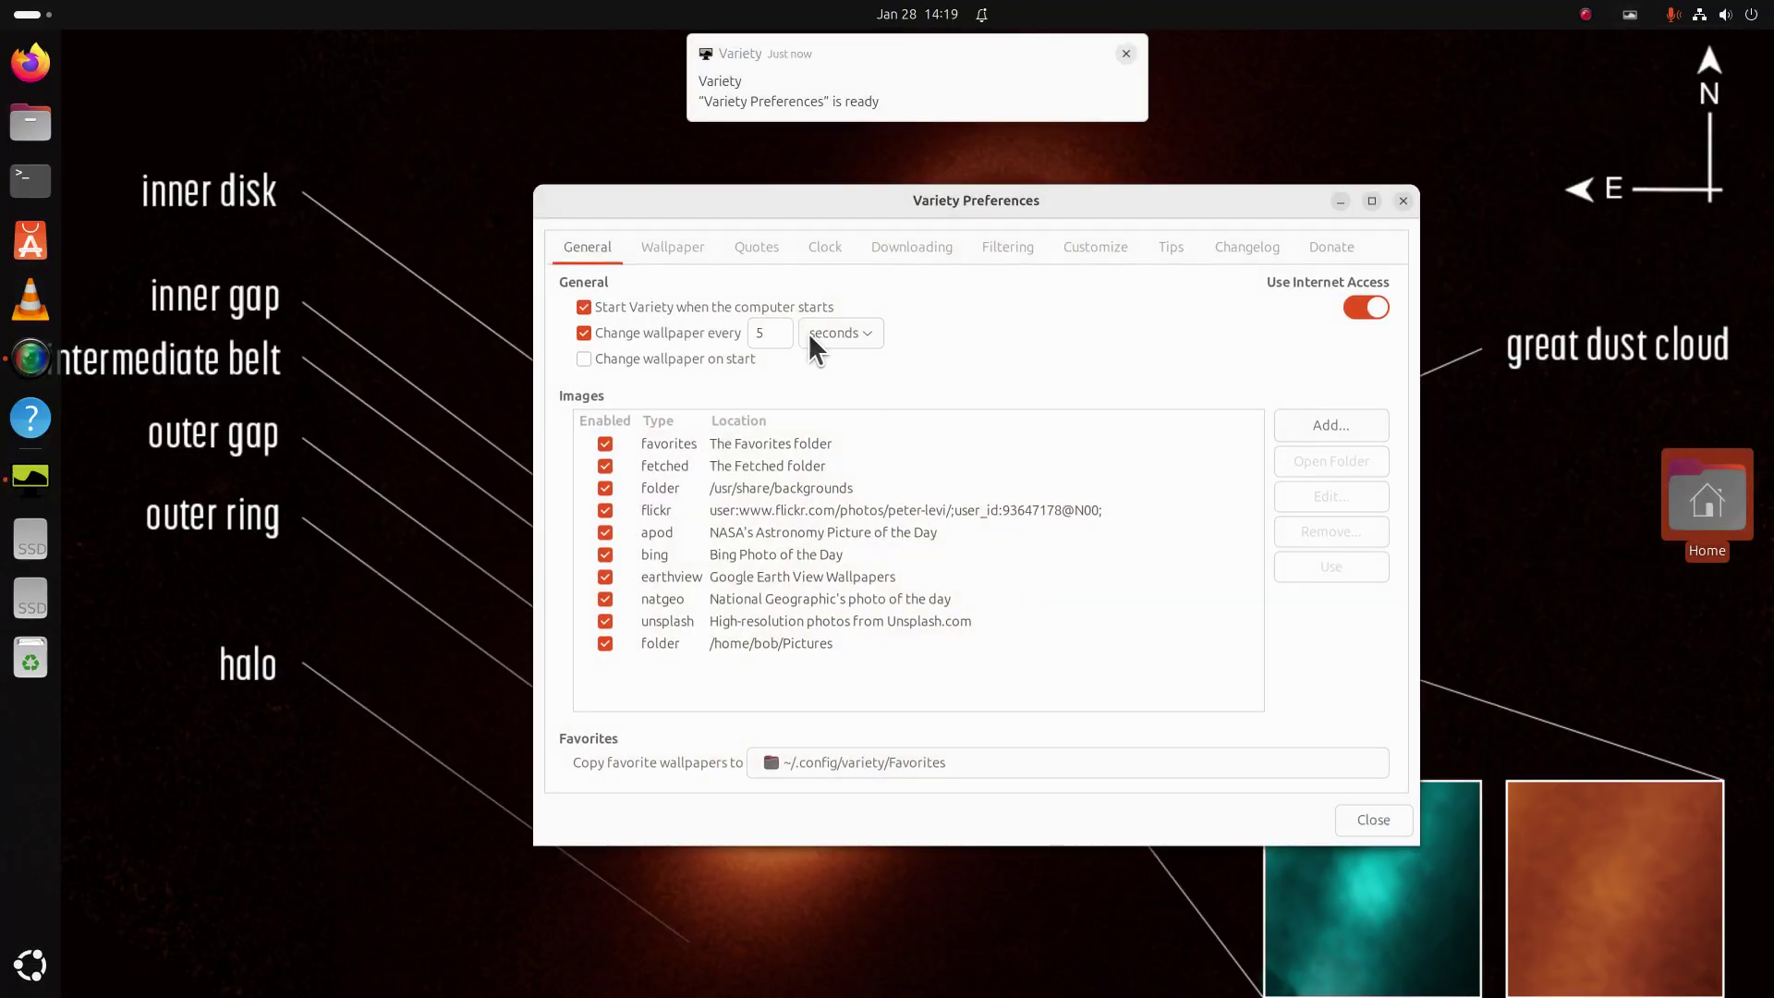
double_click(776, 330)
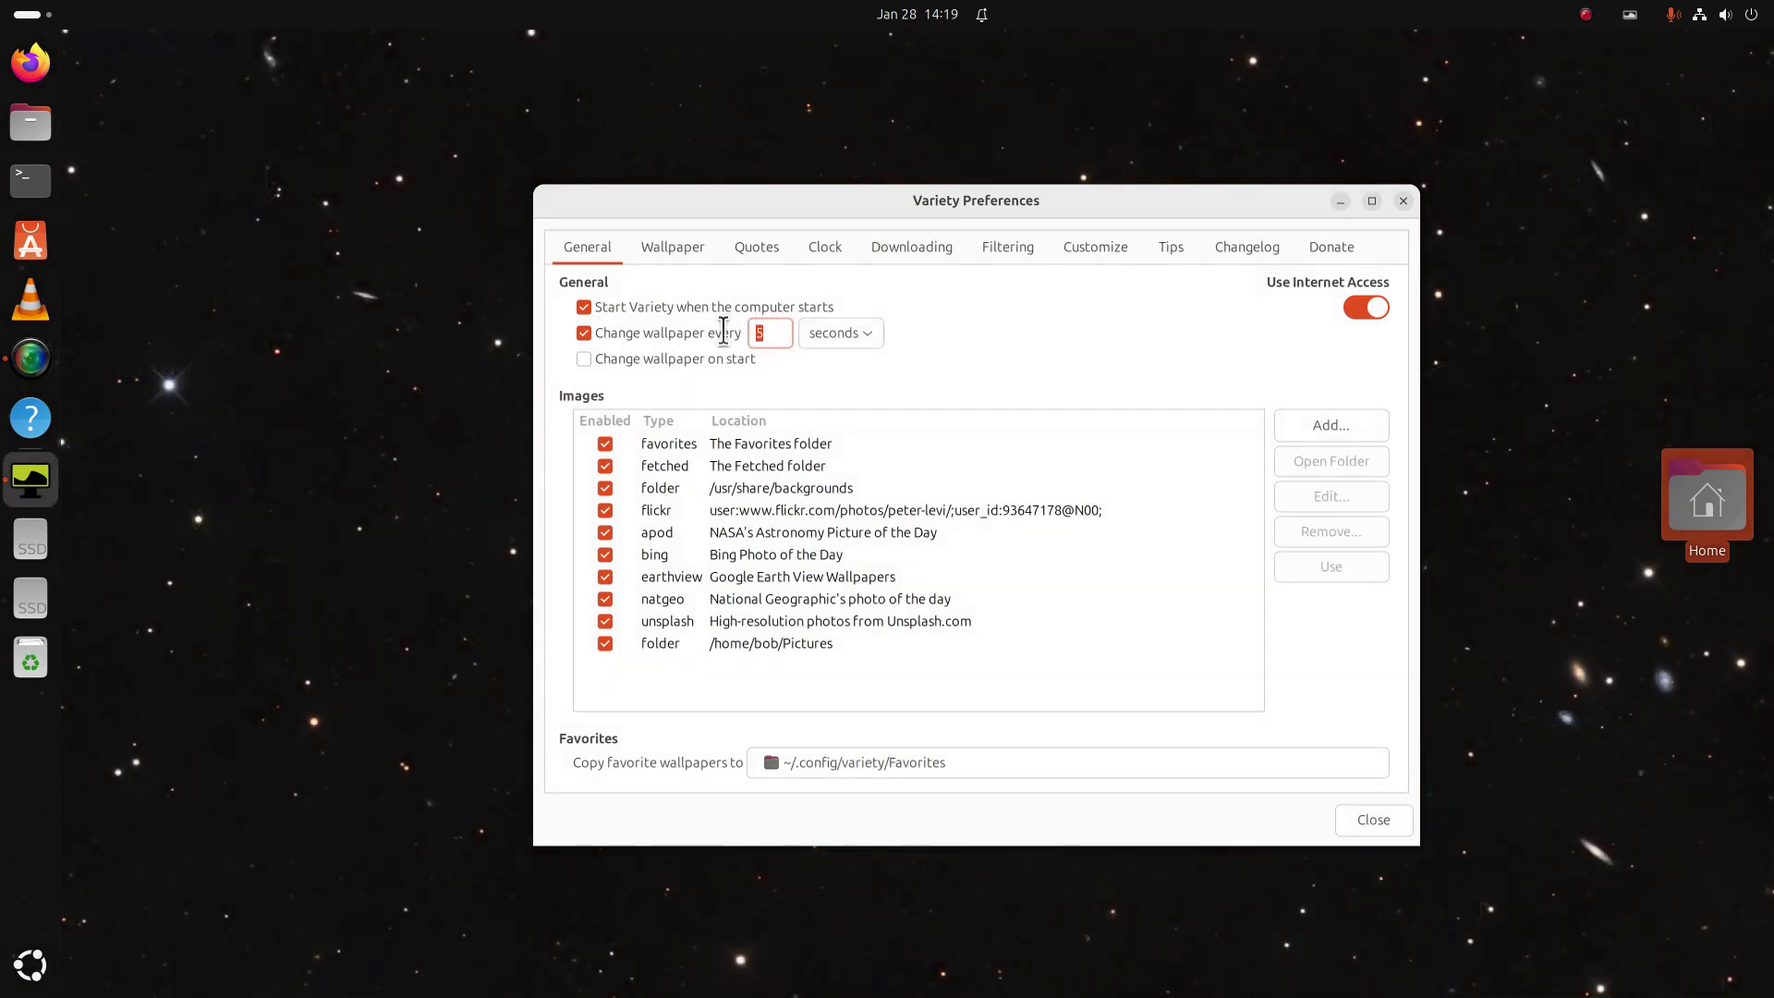
type("30")
left_click(1407, 199)
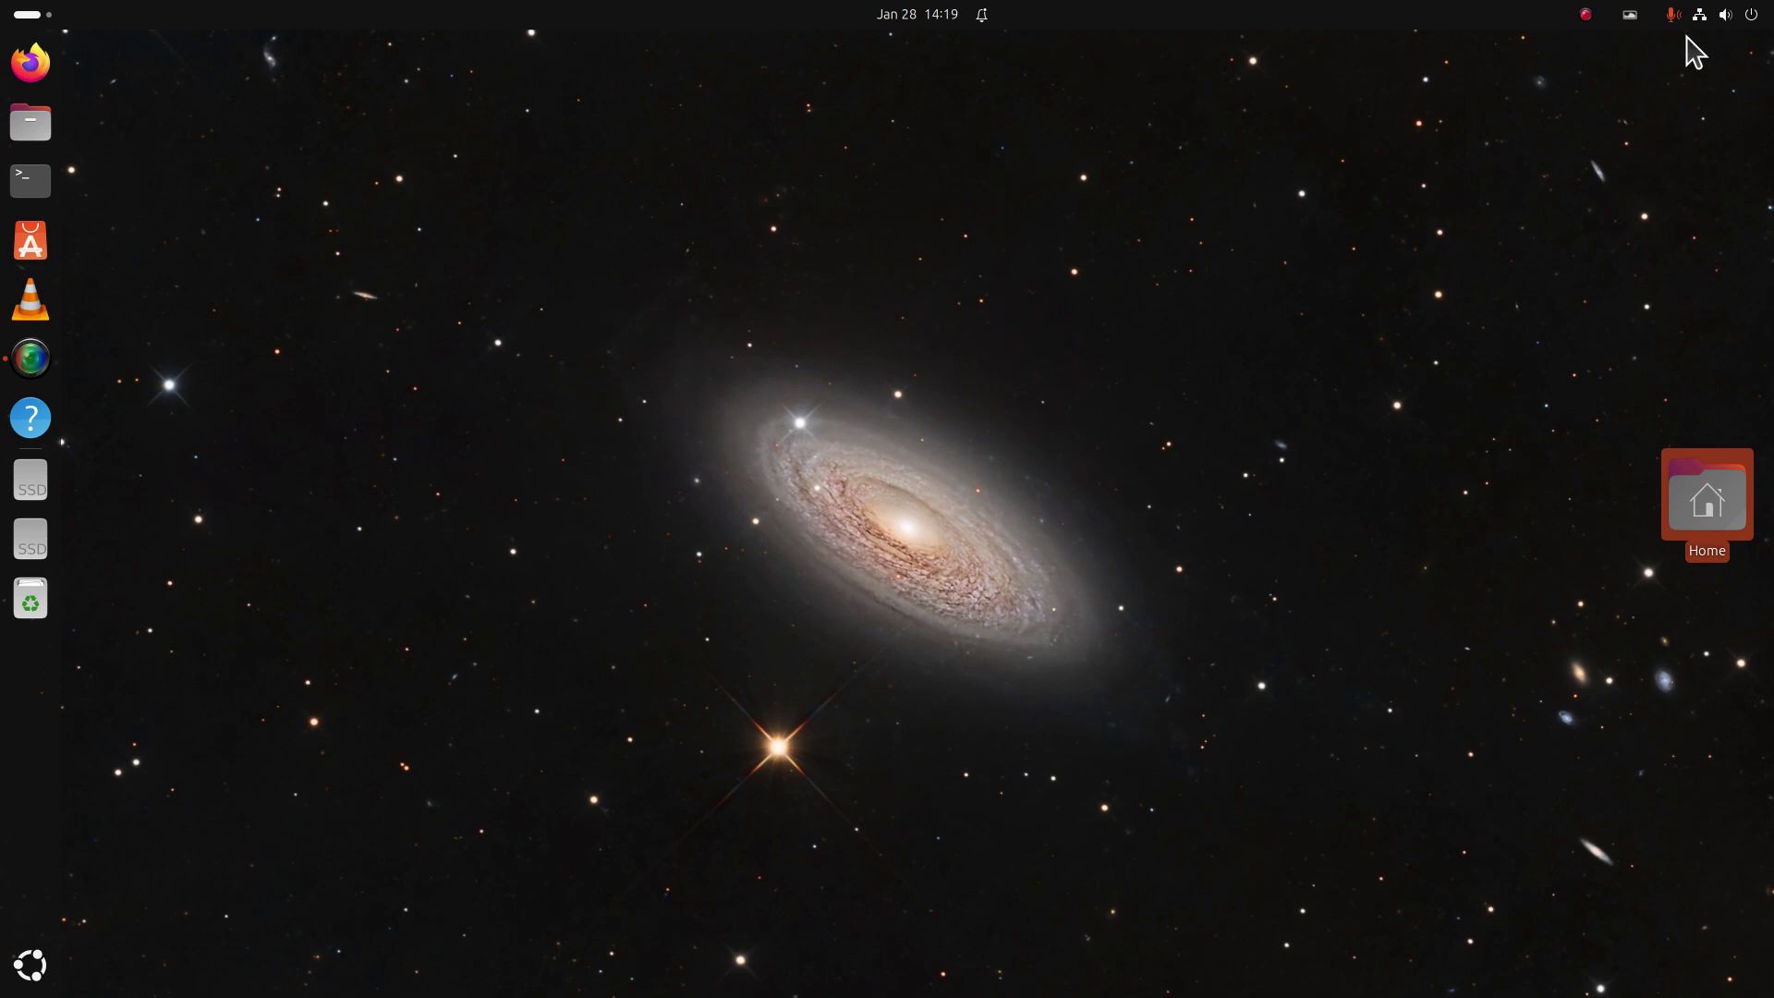
Step: Turn off timed wallpaper changes in Variety's preferences and close the window
left_click(1632, 14)
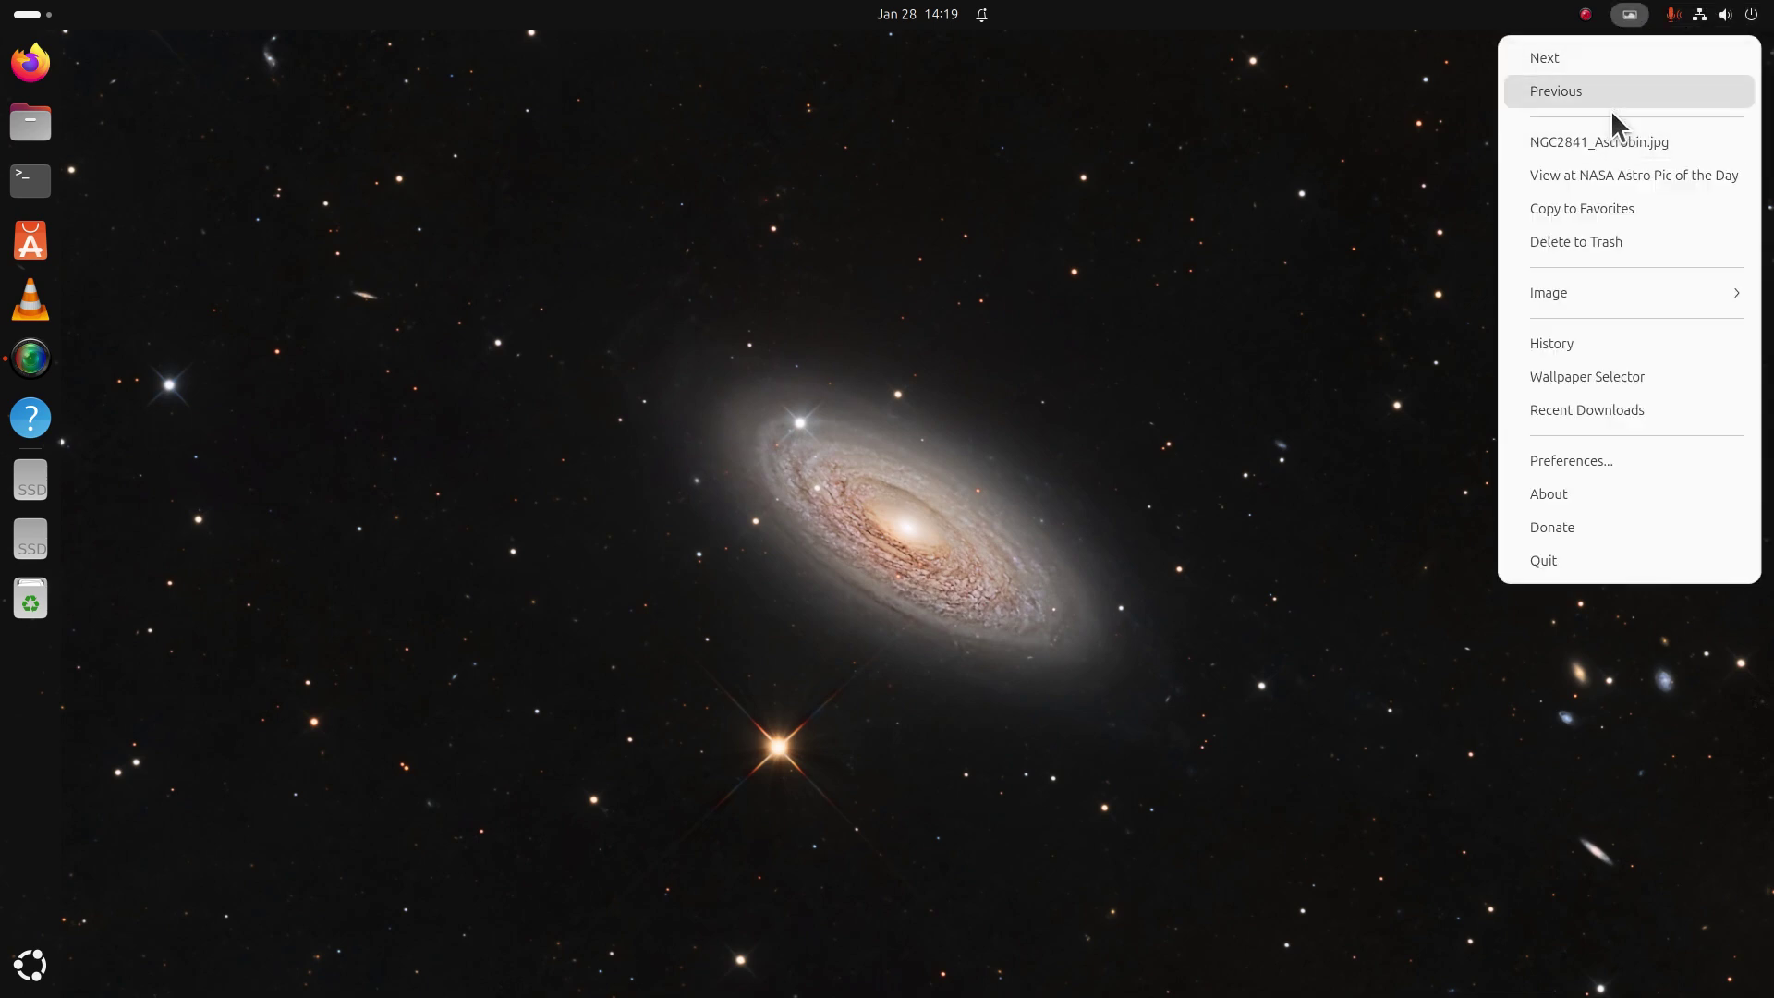
left_click(1571, 460)
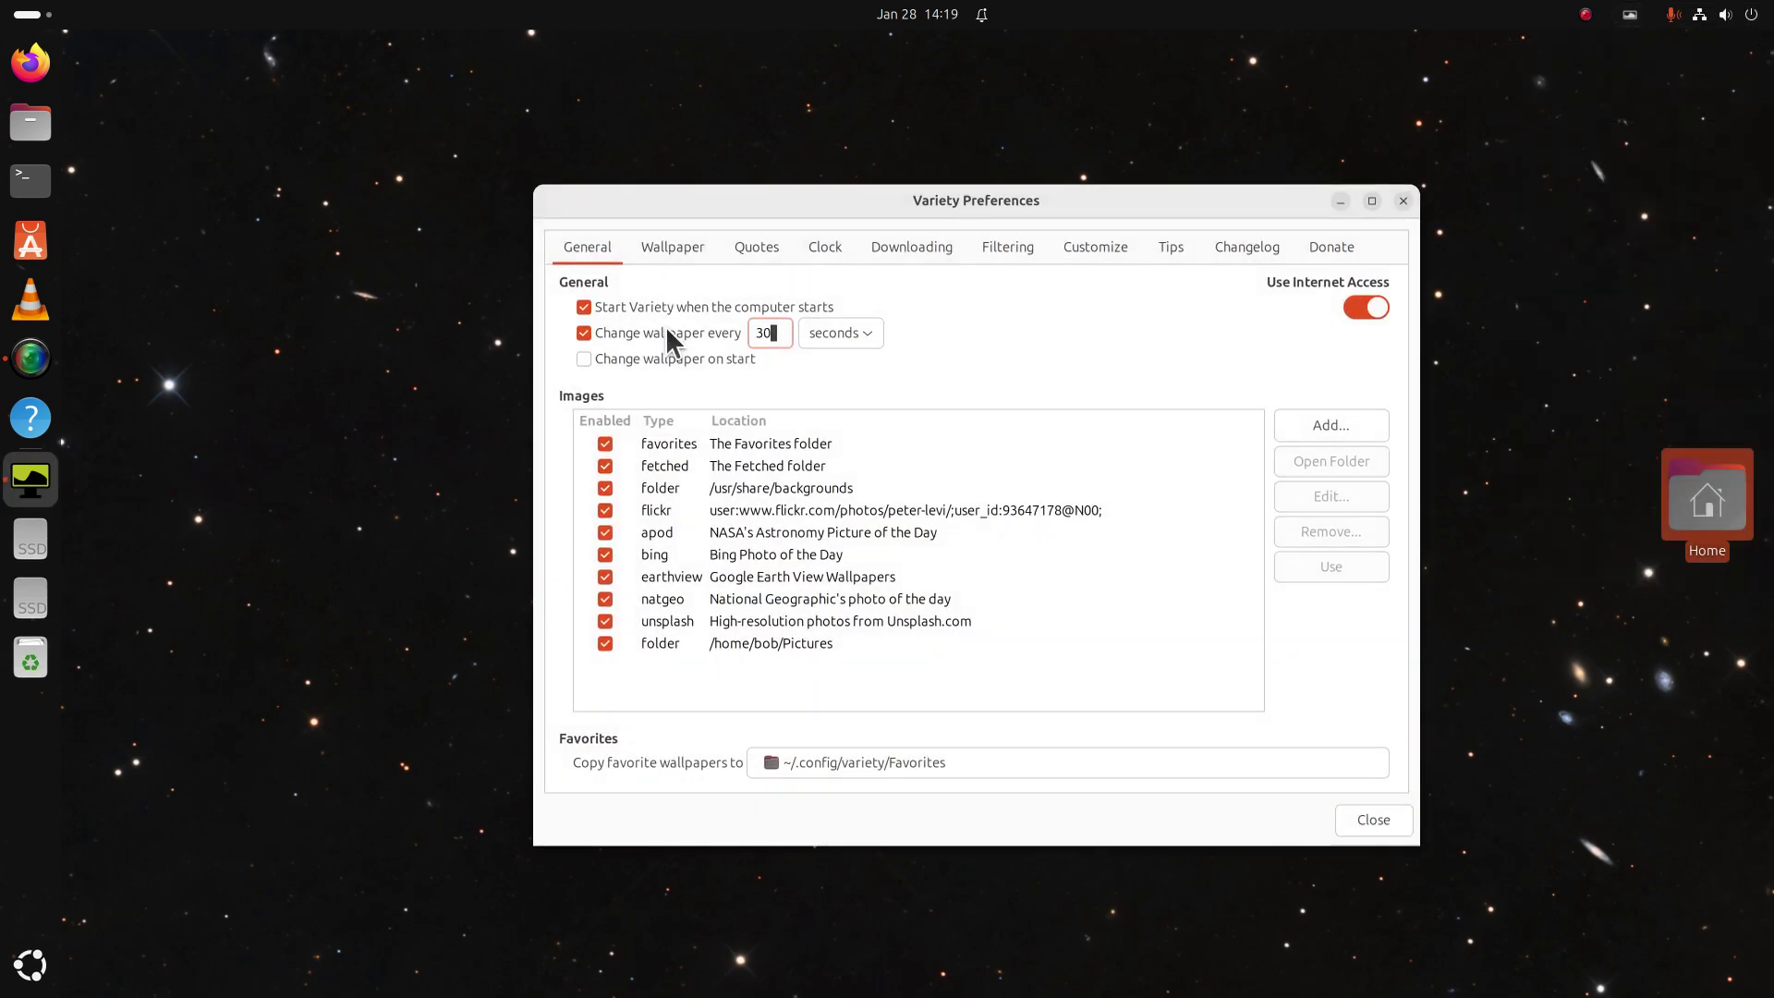
left_click(584, 333)
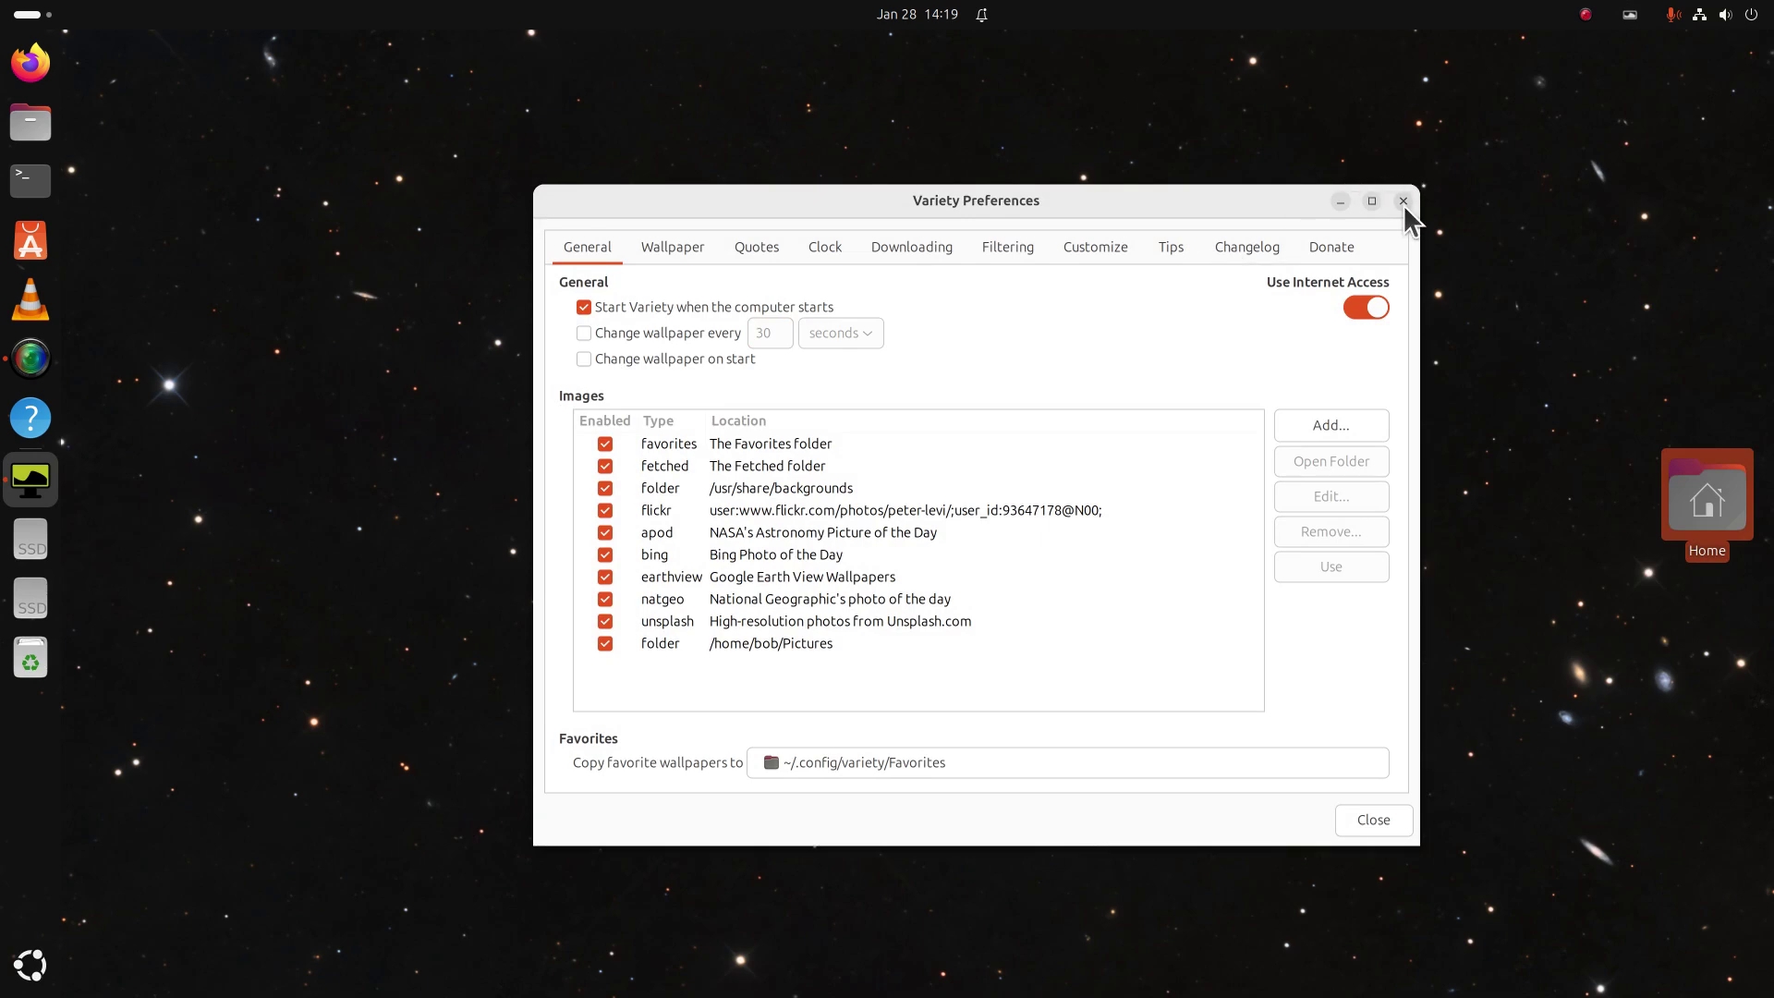
left_click(1404, 201)
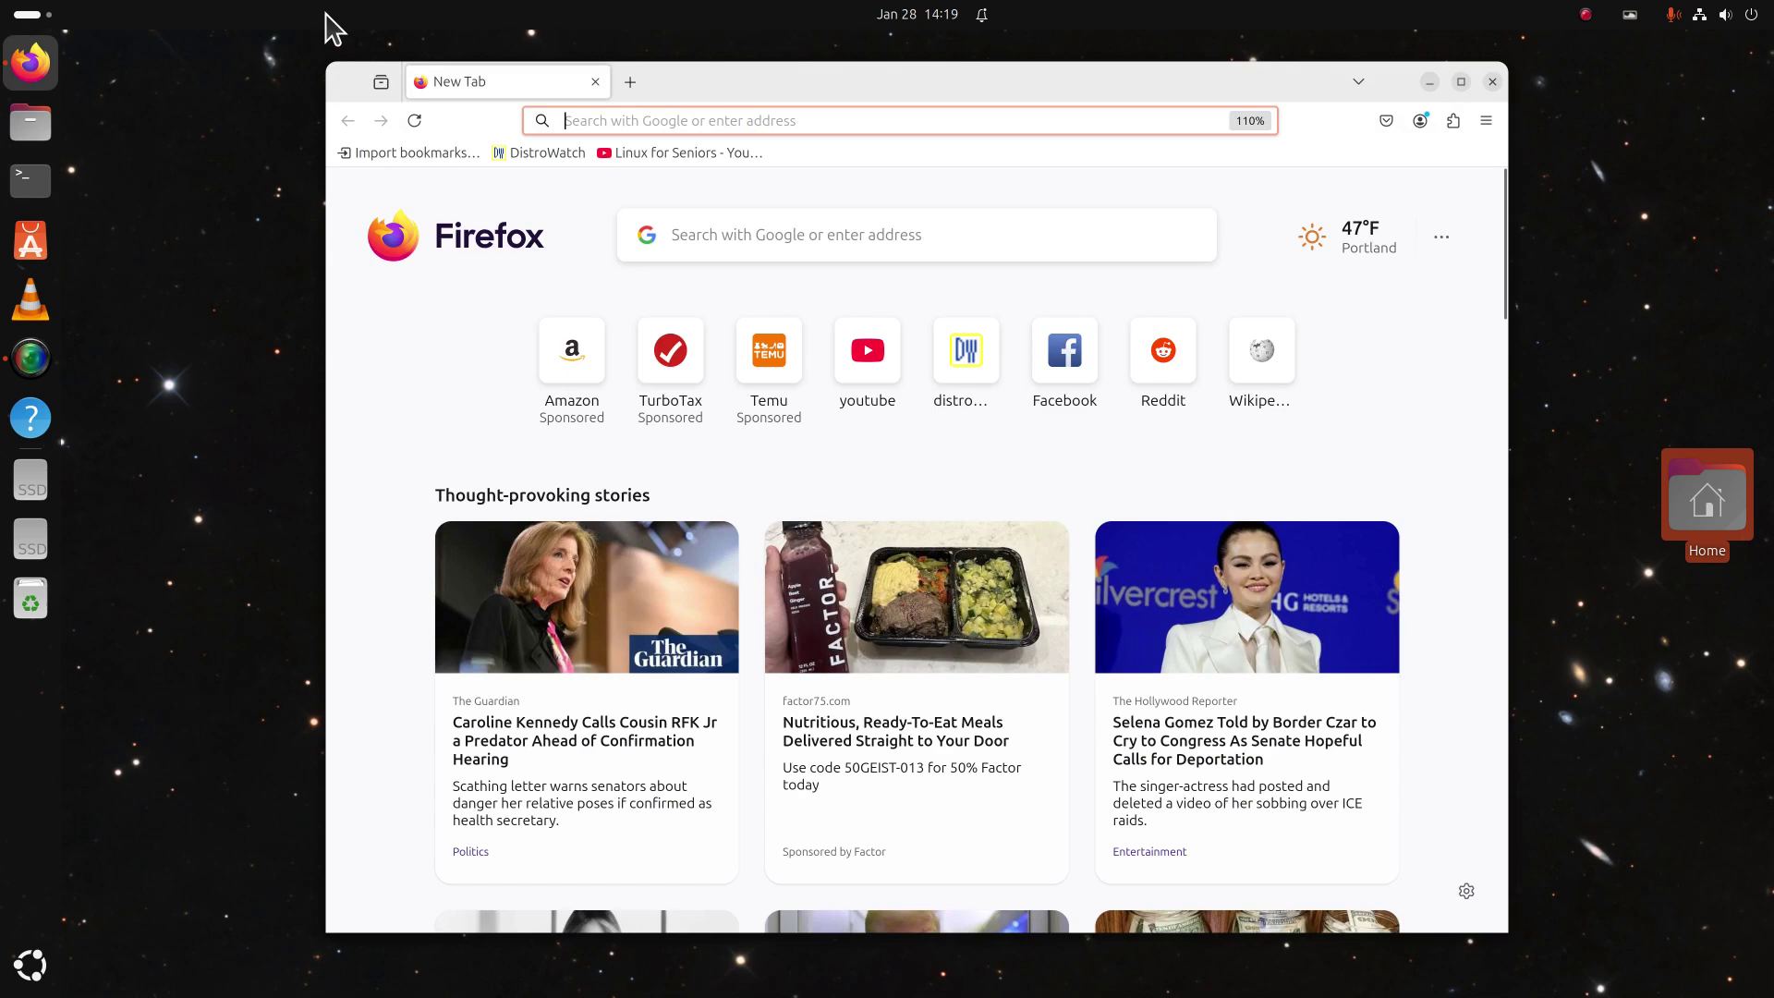
Step: Open Firefox, switch its window to maximized and back to its smaller size, and close the browser
left_click_drag(821, 76, 822, 77)
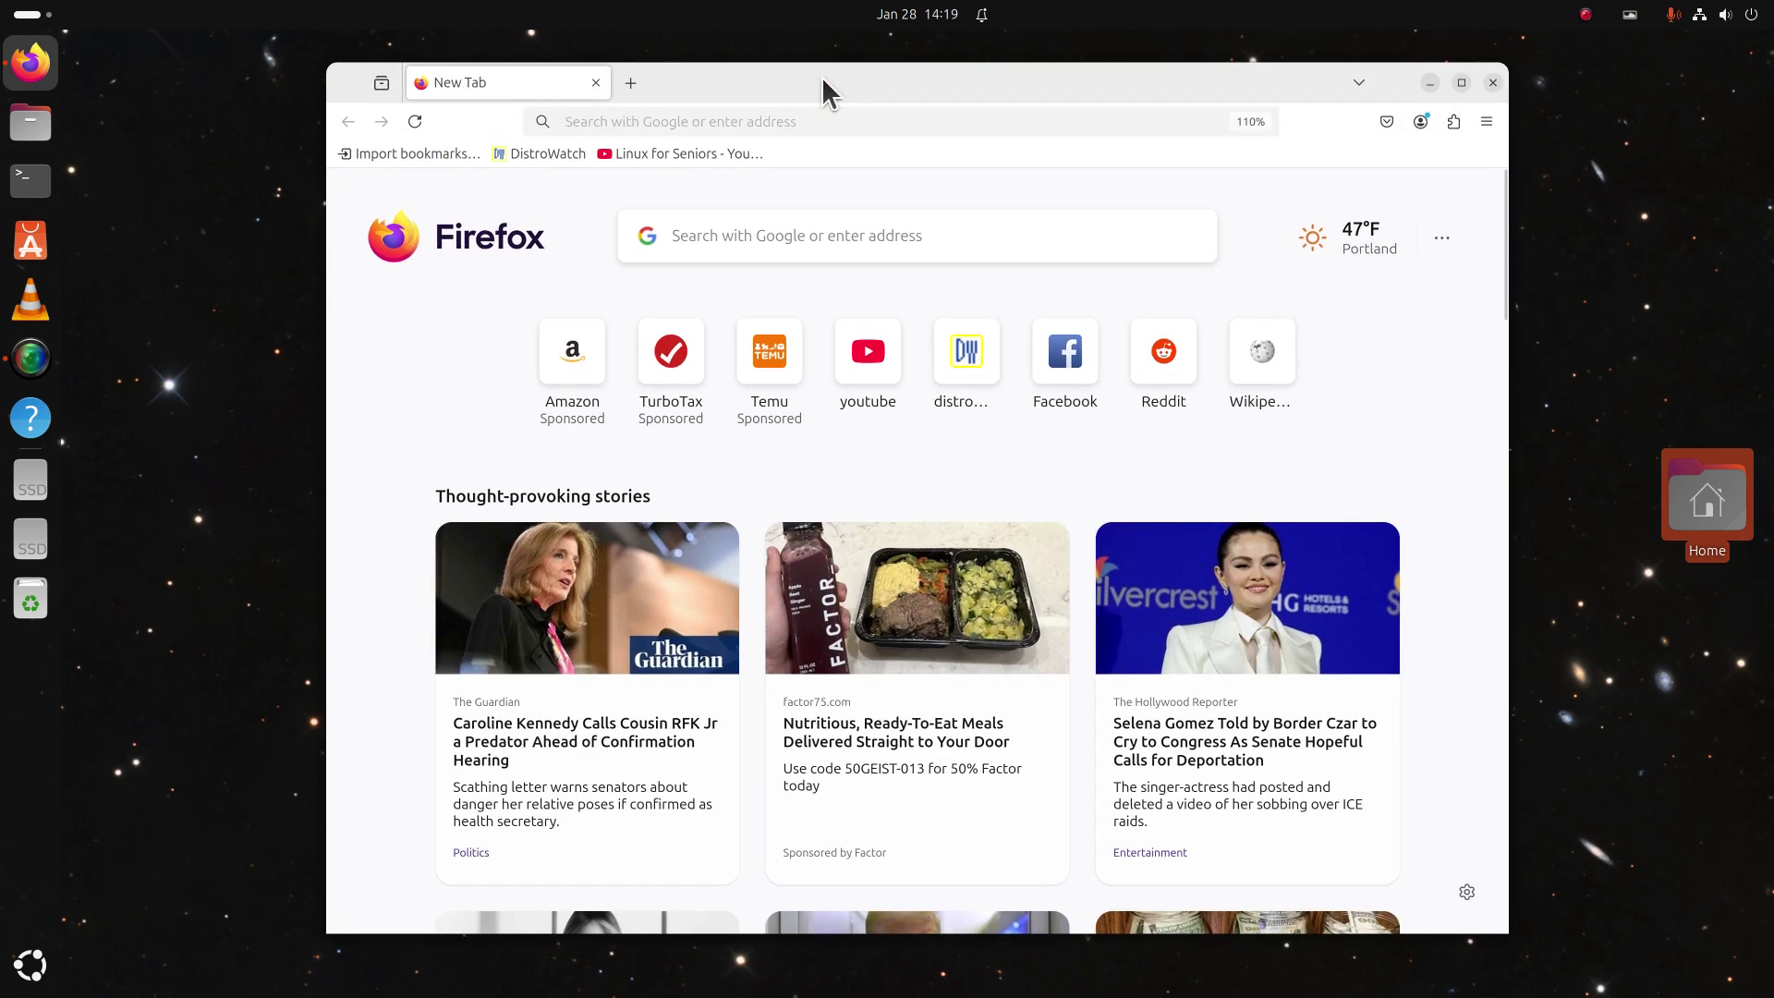
double_click(1255, 68)
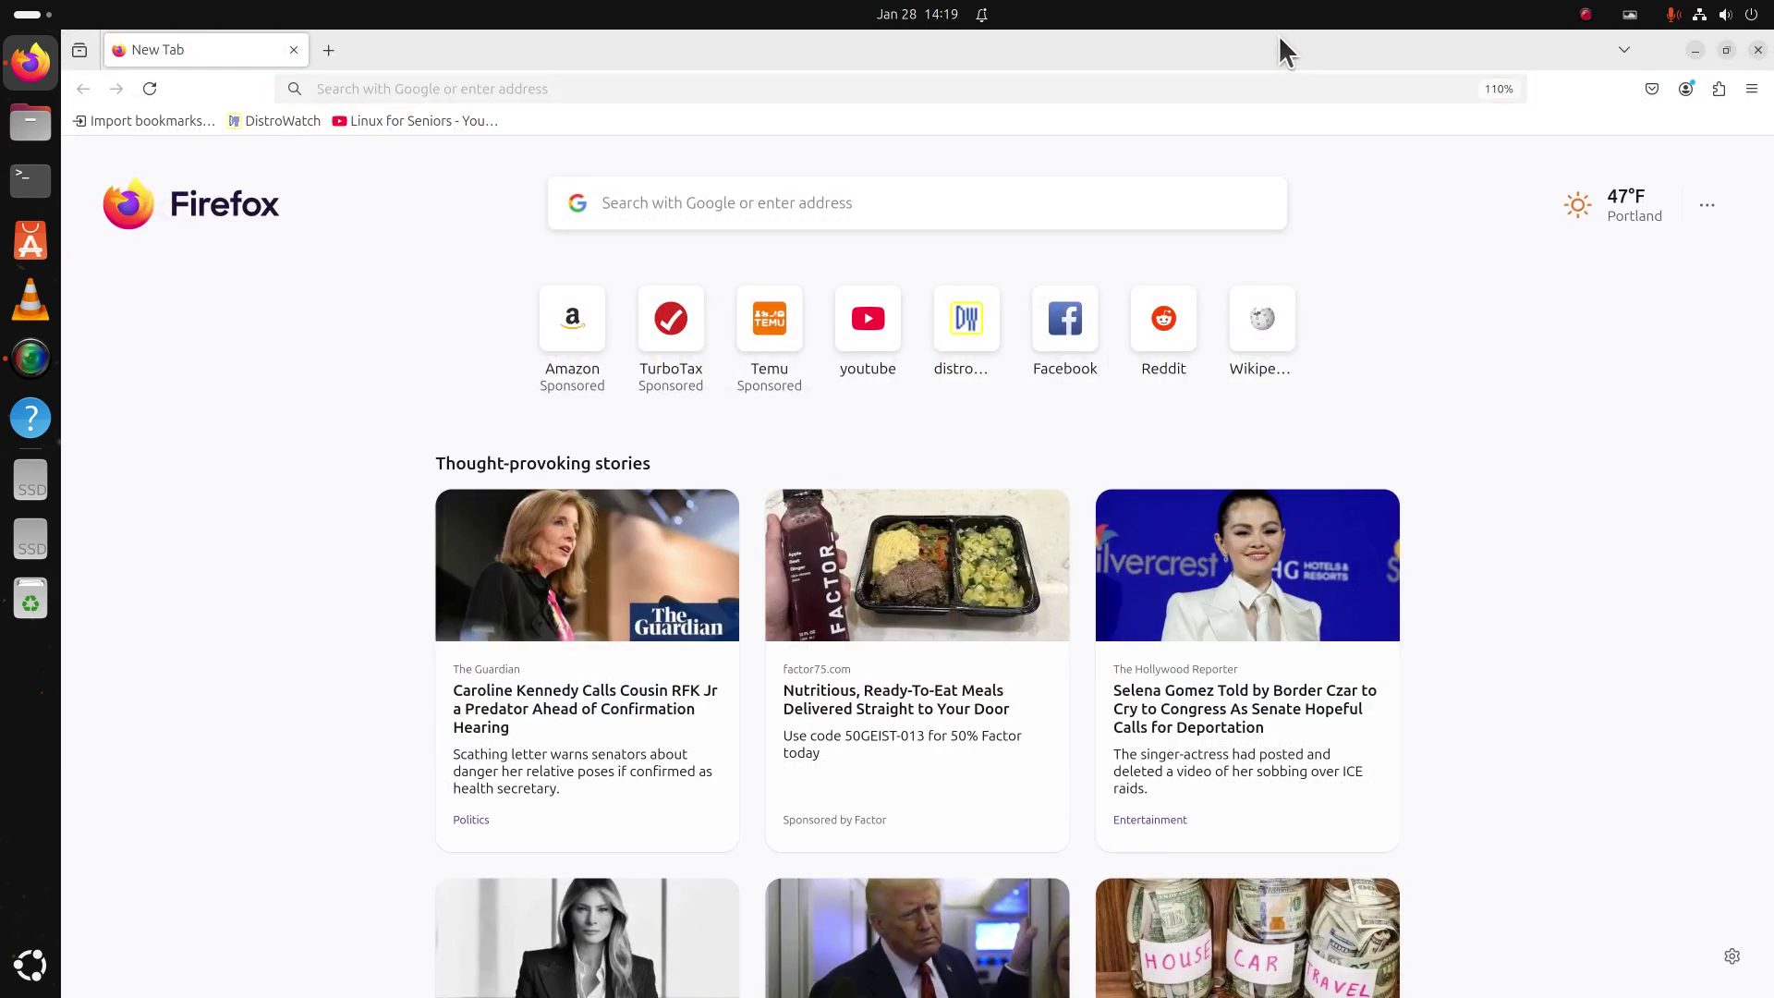
double_click(1306, 68)
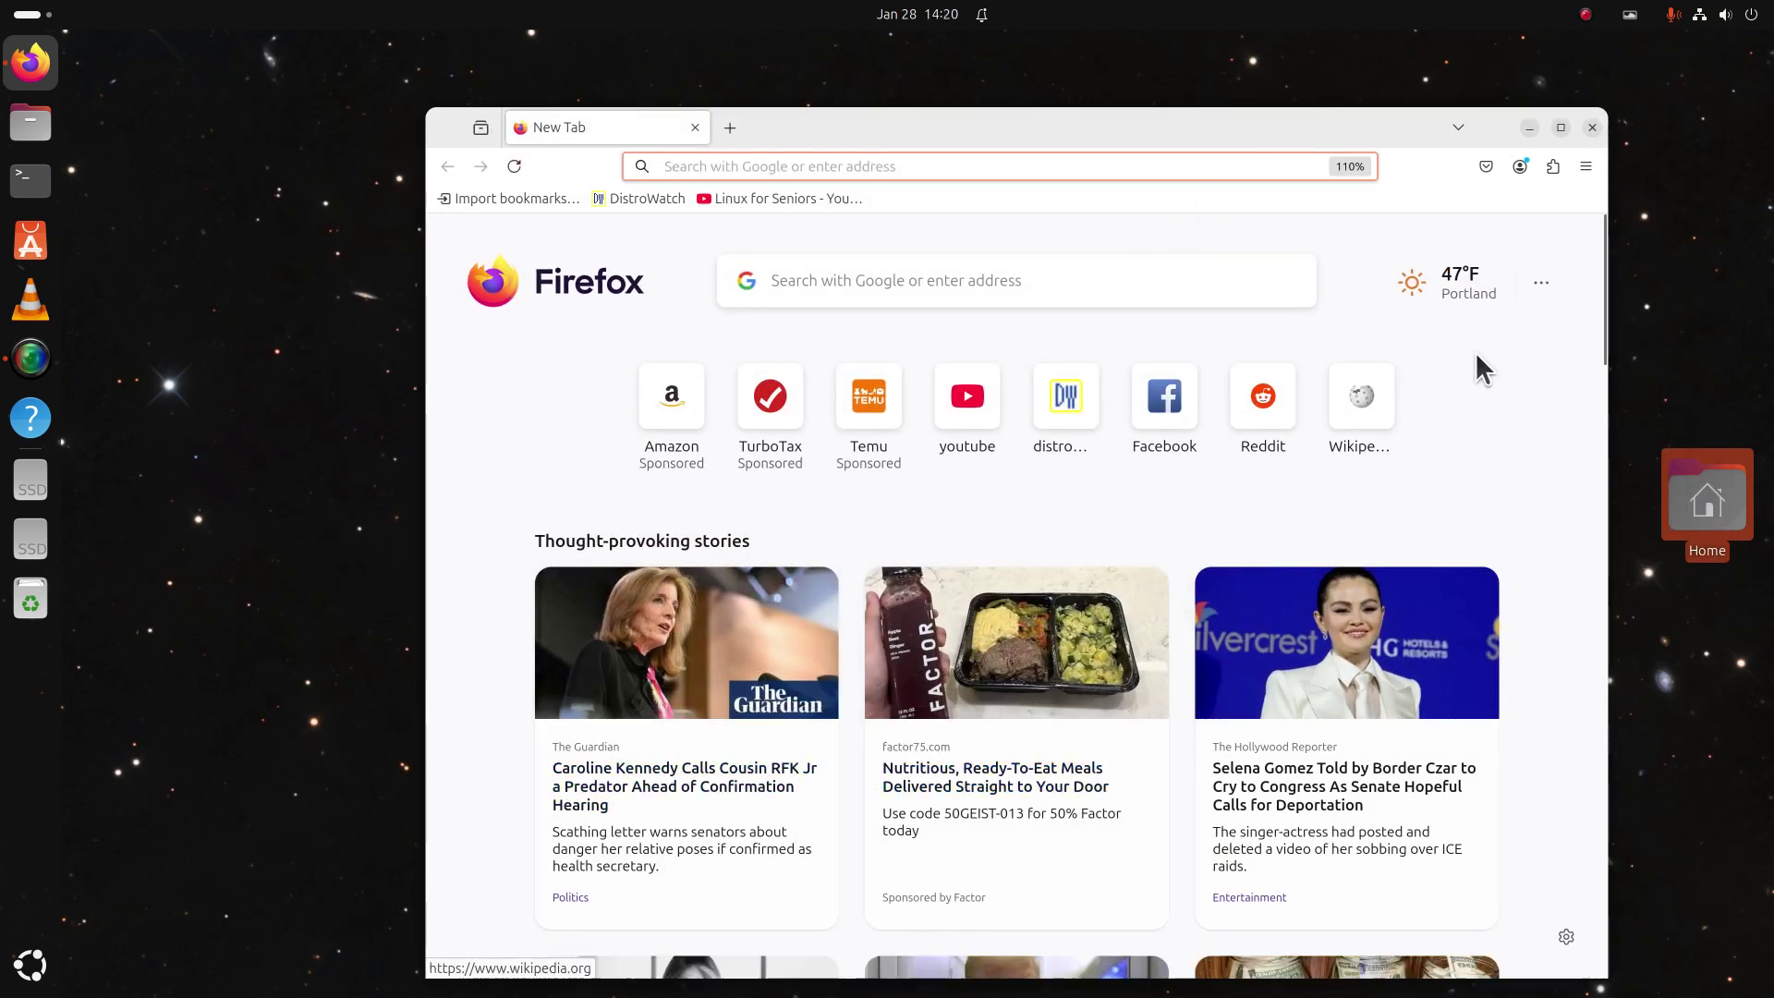
left_click(1592, 127)
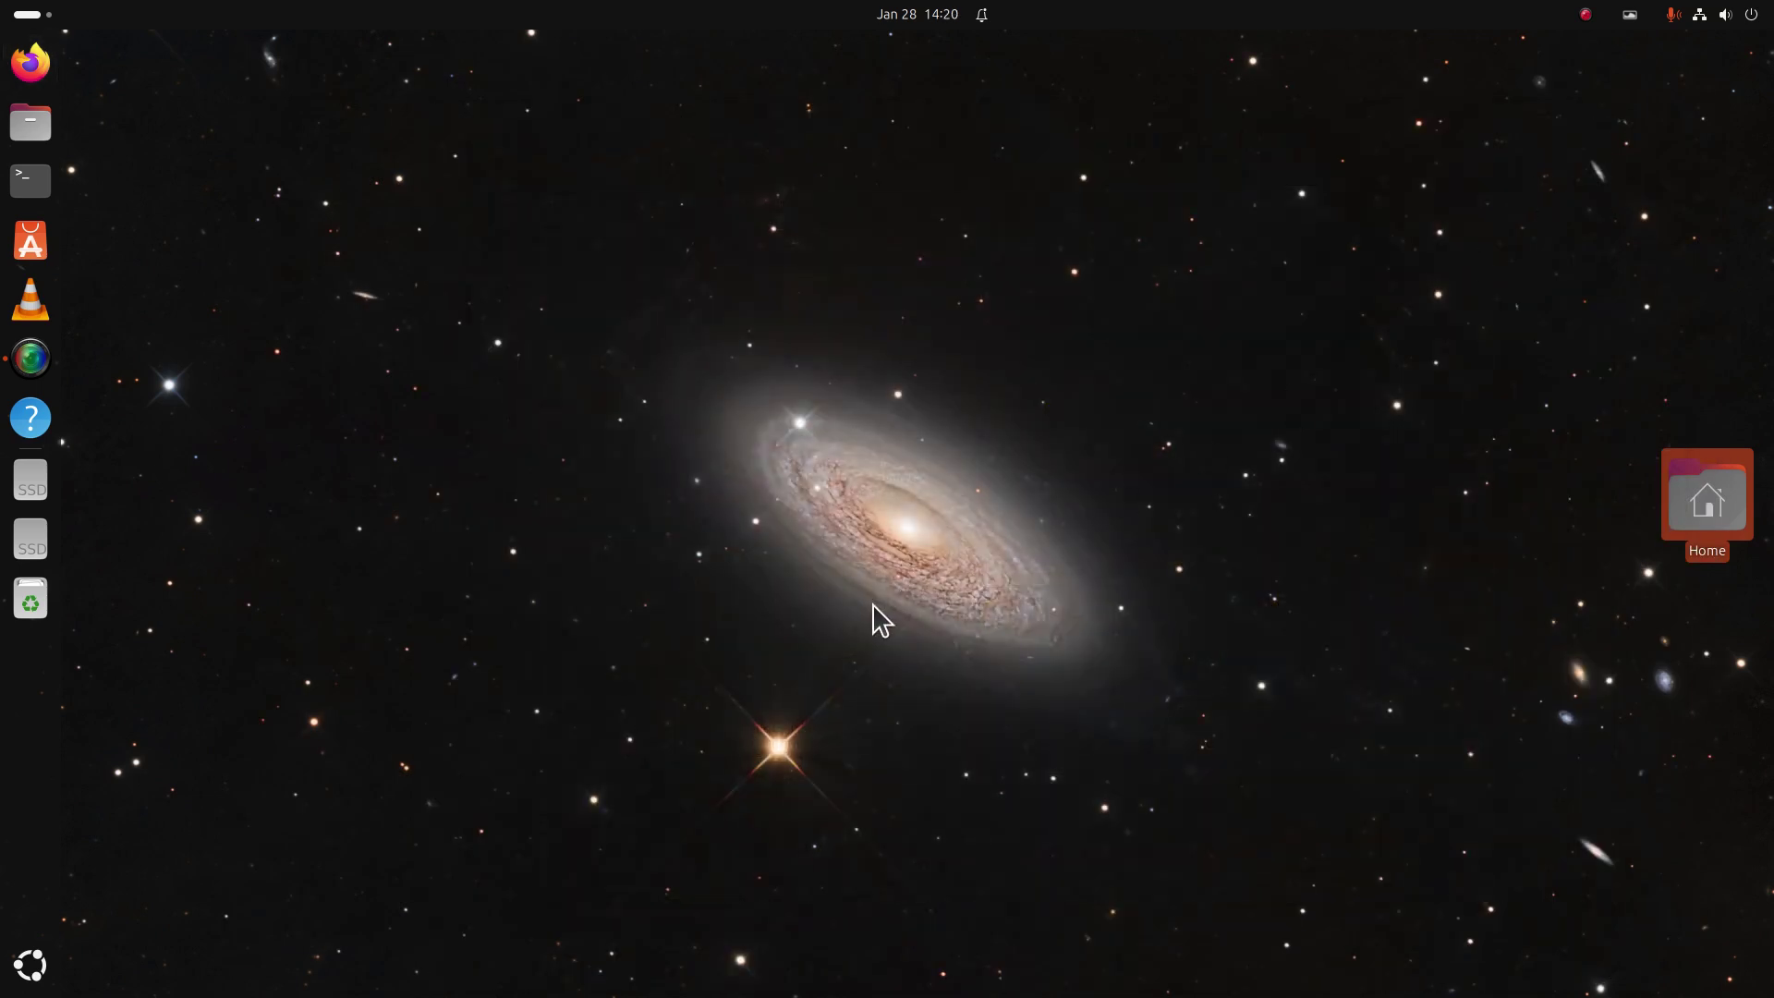